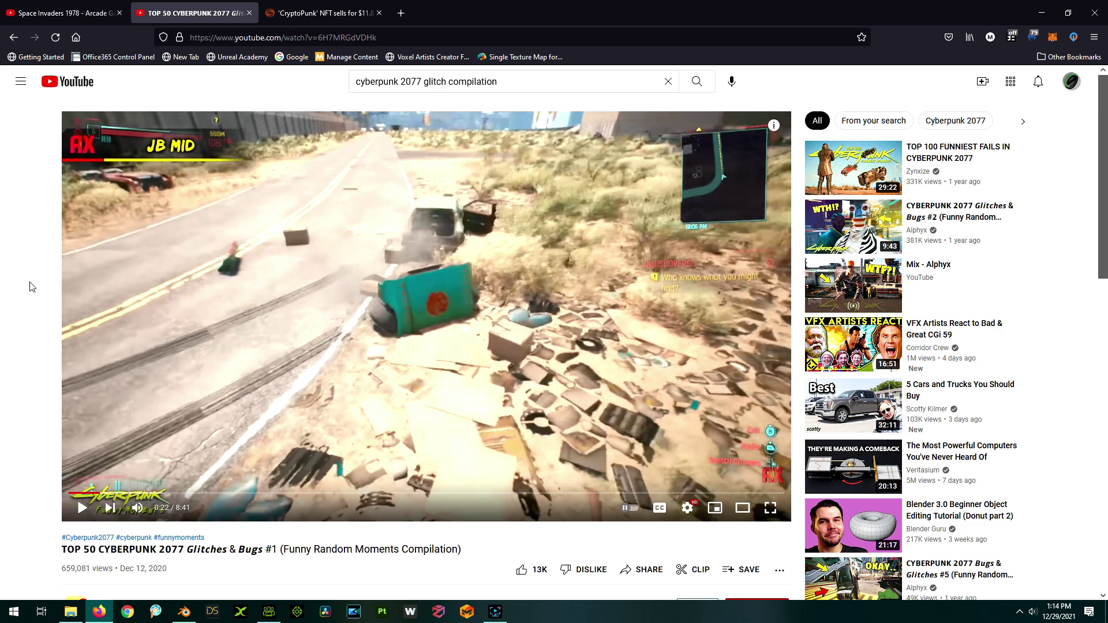
Look at the article about the CryptoPunk NFT sale, and switch to Character Creator
{"action": "left_click", "coordinate": [299, 15]}
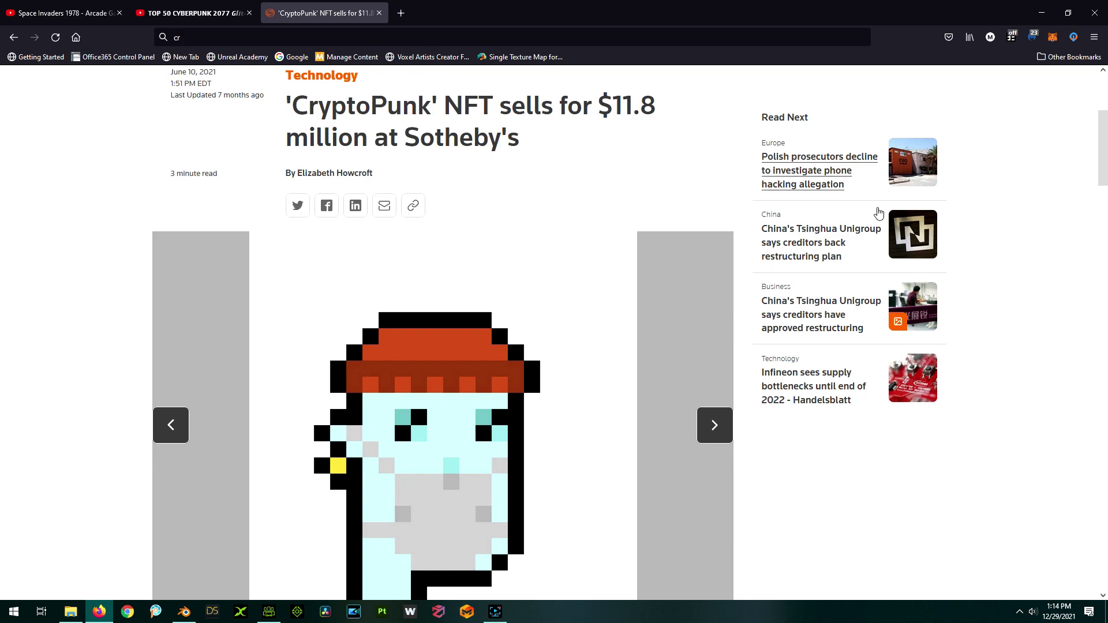
{"action": "left_click", "coordinate": [1049, 10]}
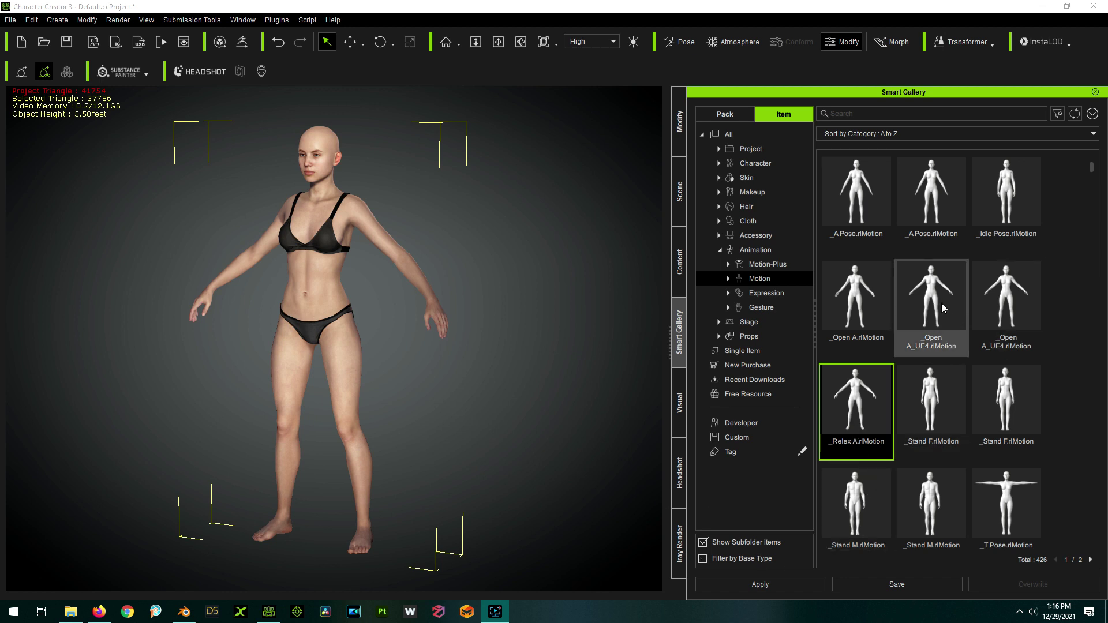
{"action": "left_click_drag", "start_coordinate": [940, 303], "coordinate": [518, 333]}
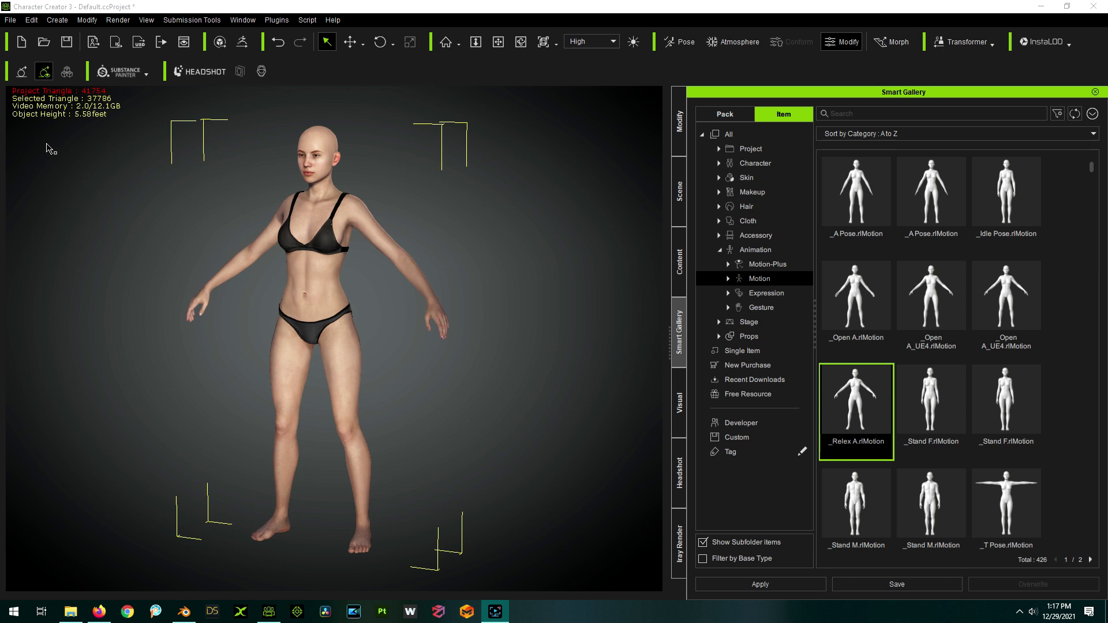
Export the clothed character in its current pose as a Y-Up OBJ with materials, named VoxelDemoWithClothes
{"action": "left_click", "coordinate": [10, 21]}
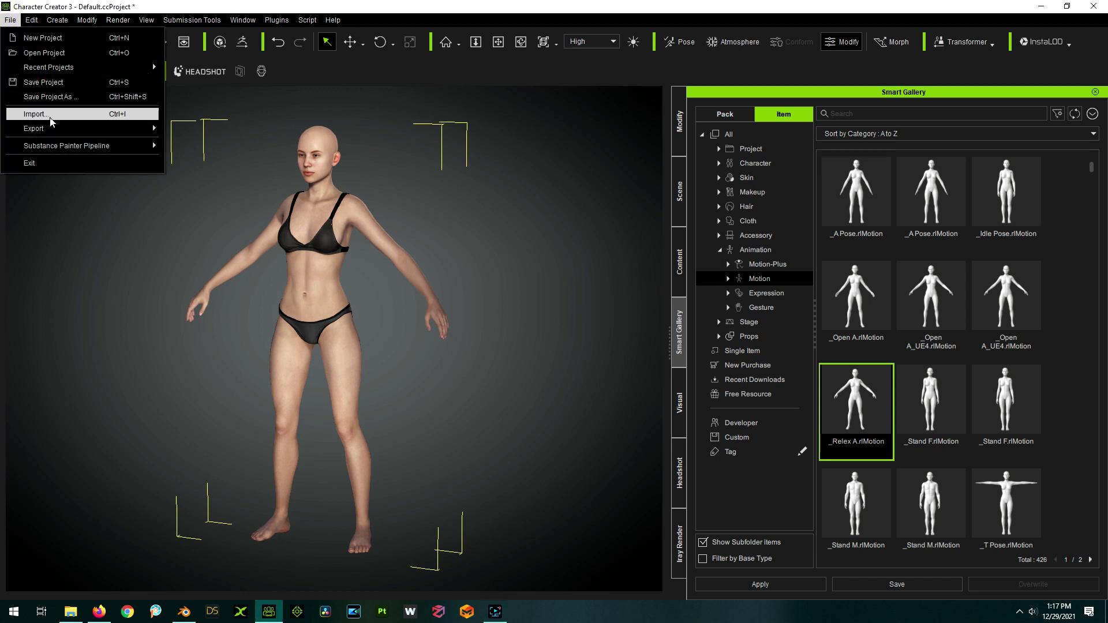
{"action": "mouse_move", "coordinate": [58, 128]}
{"action": "mouse_move", "coordinate": [217, 173]}
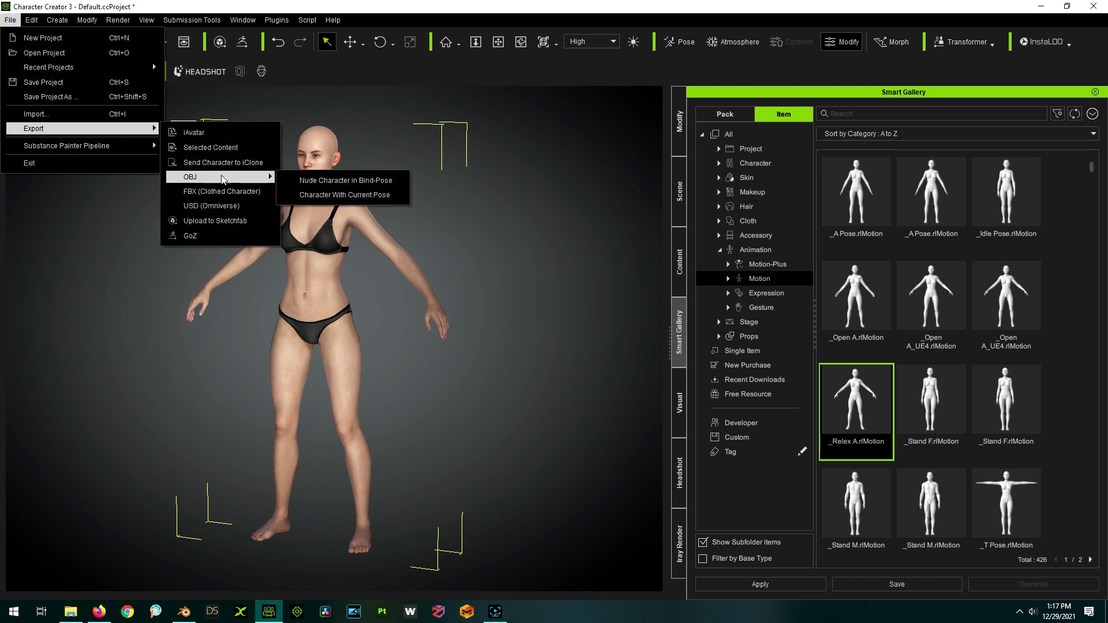
{"action": "left_click", "coordinate": [356, 198]}
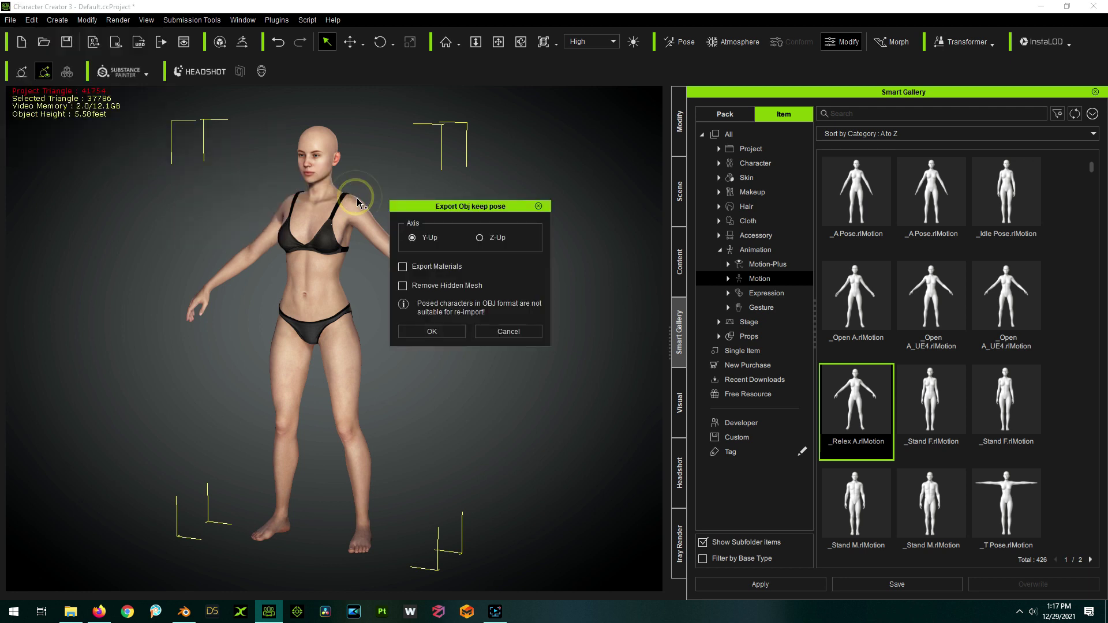
{"action": "left_click", "coordinate": [446, 267]}
{"action": "left_click", "coordinate": [435, 333]}
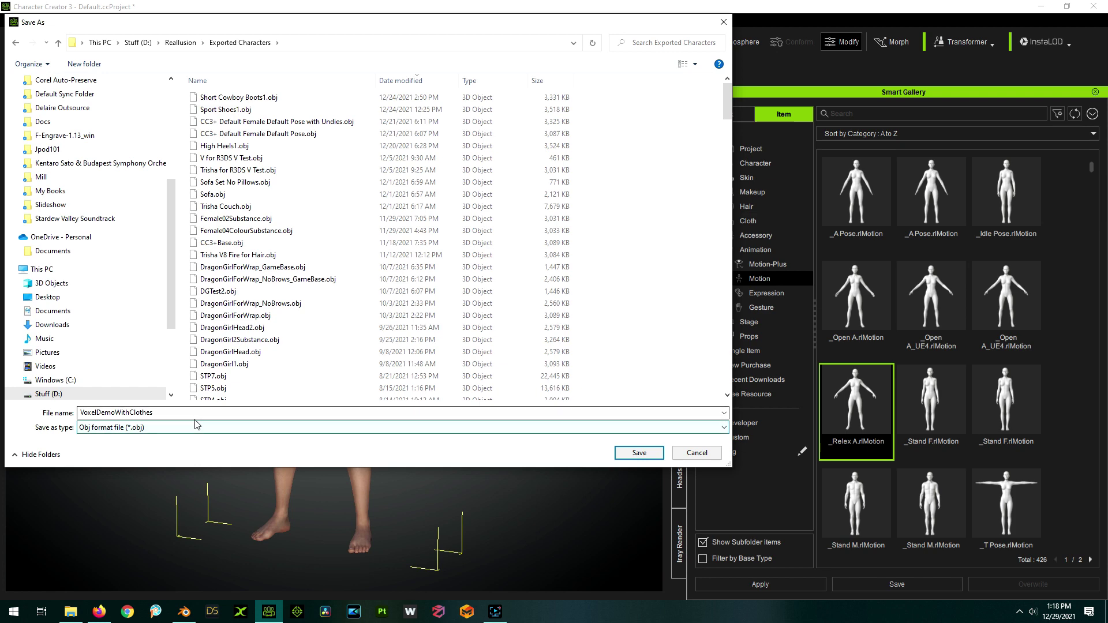
{"action": "left_click", "coordinate": [638, 453]}
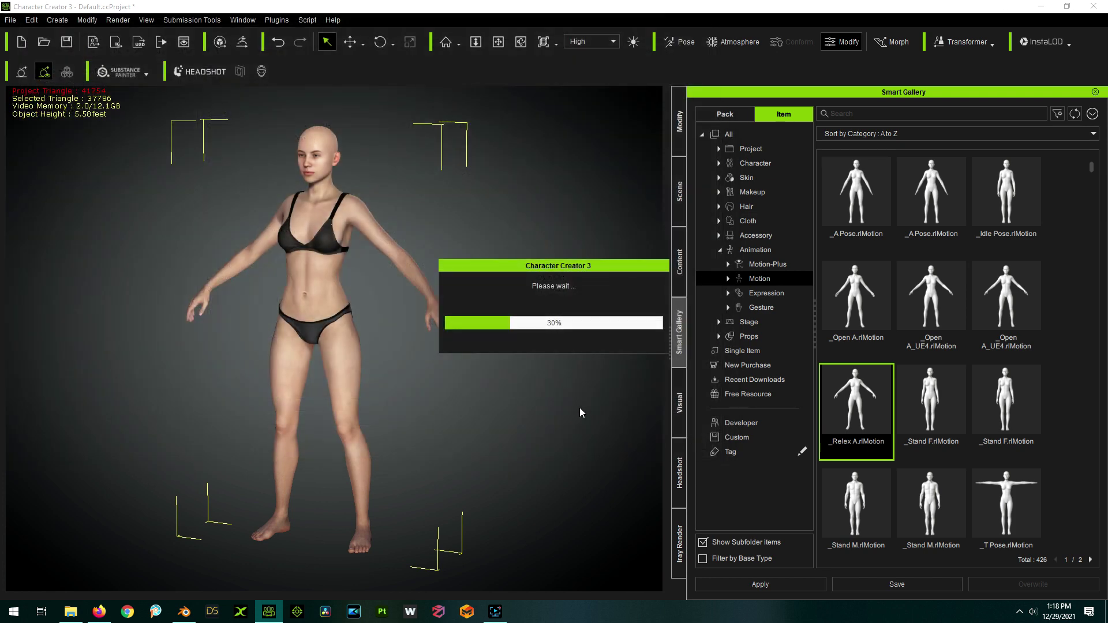
Change the avatar's render state to plain shading without skin textures and view the body from behind
{"action": "left_click", "coordinate": [679, 128]}
{"action": "left_click", "coordinate": [780, 110]}
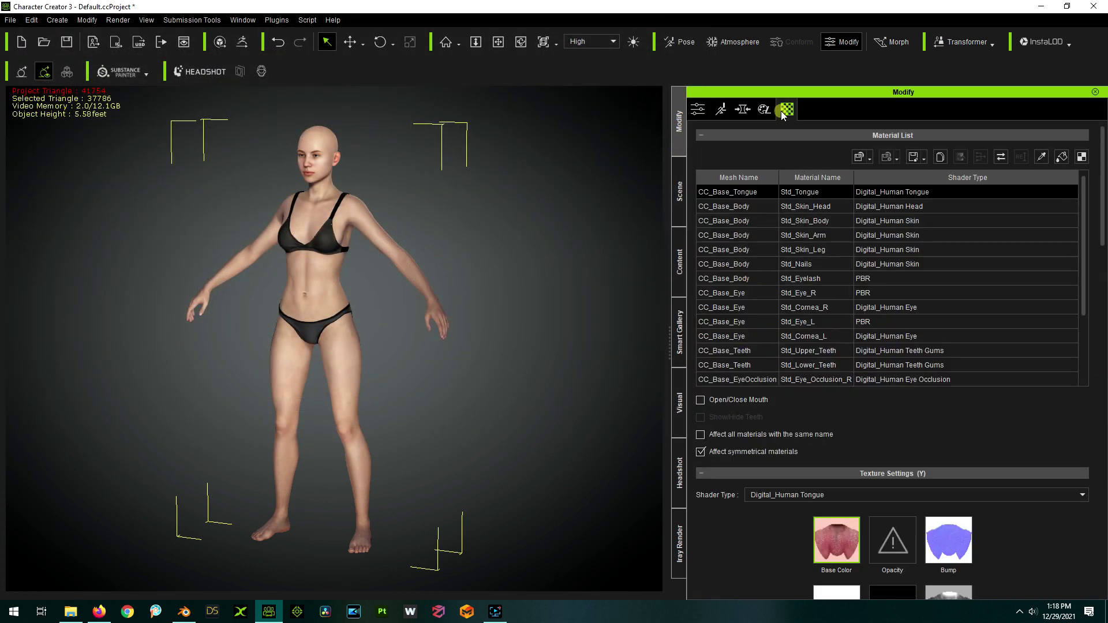
{"action": "left_click", "coordinate": [691, 112]}
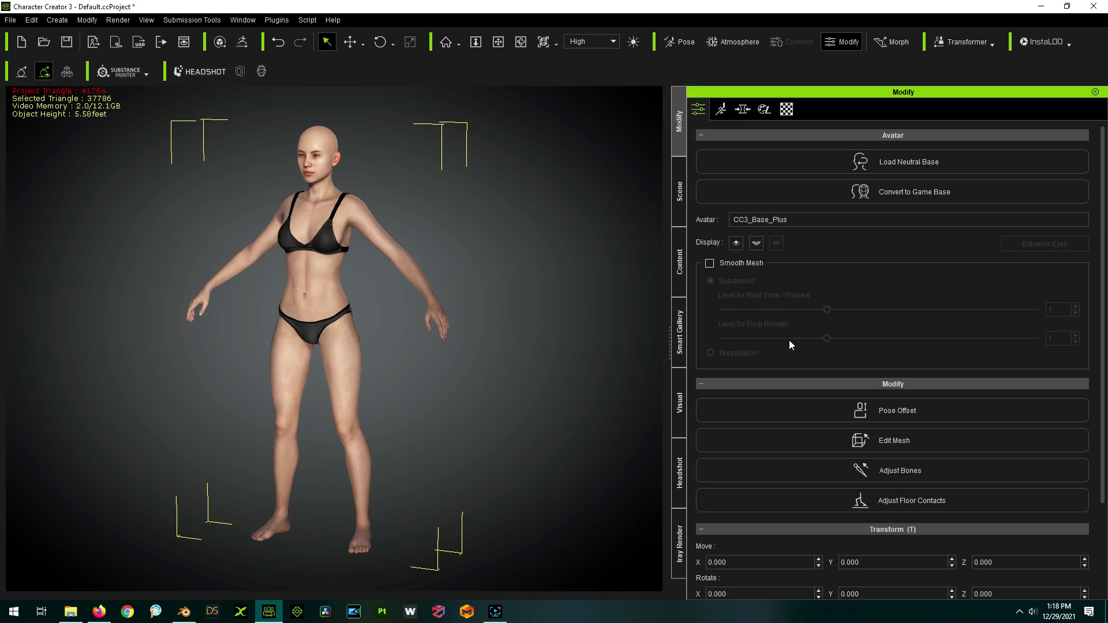
{"action": "scroll", "coordinate": [788, 340], "scroll_direction": "down", "scroll_amount": 1}
{"action": "scroll", "coordinate": [788, 367], "scroll_direction": "up", "scroll_amount": 1}
{"action": "scroll", "coordinate": [791, 372], "scroll_direction": "down", "scroll_amount": 3}
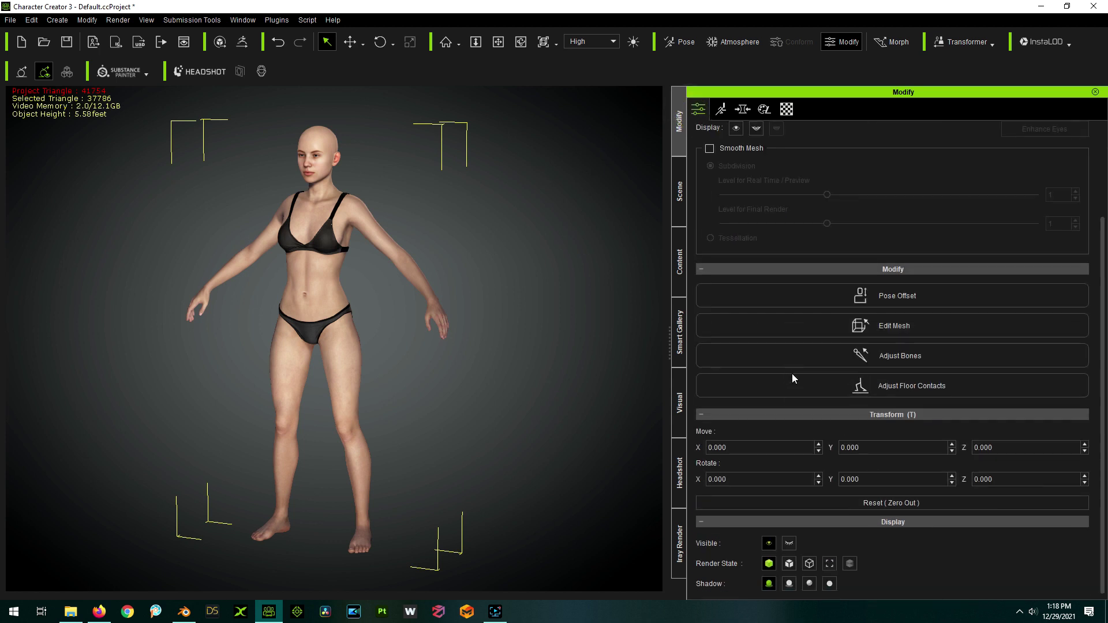
{"action": "left_click", "coordinate": [789, 563]}
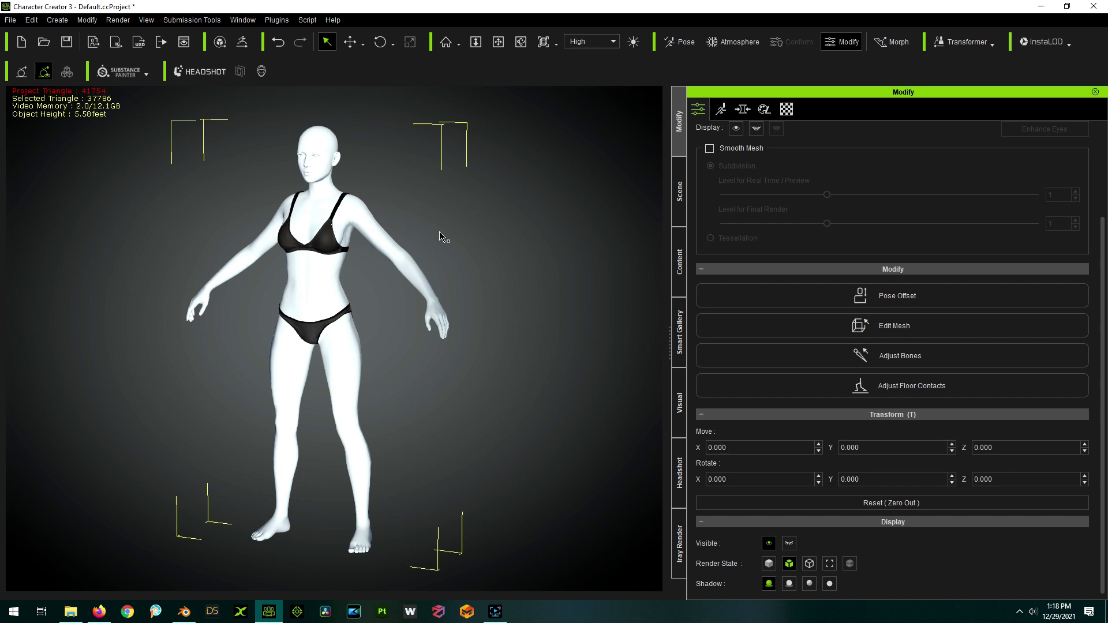
{"action": "right_click_drag", "start_coordinate": [480, 249], "coordinate": [23, 361]}
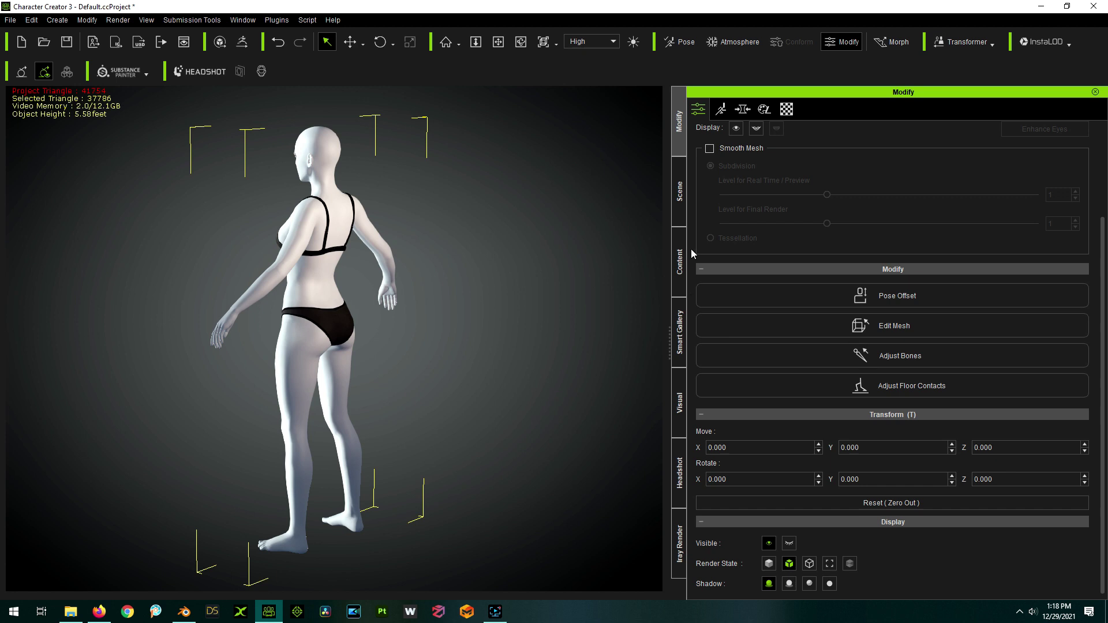
Delete the Underwear Bottoms and Bra items from the avatar in the scene
{"action": "left_click", "coordinate": [678, 196]}
{"action": "left_click", "coordinate": [774, 164]}
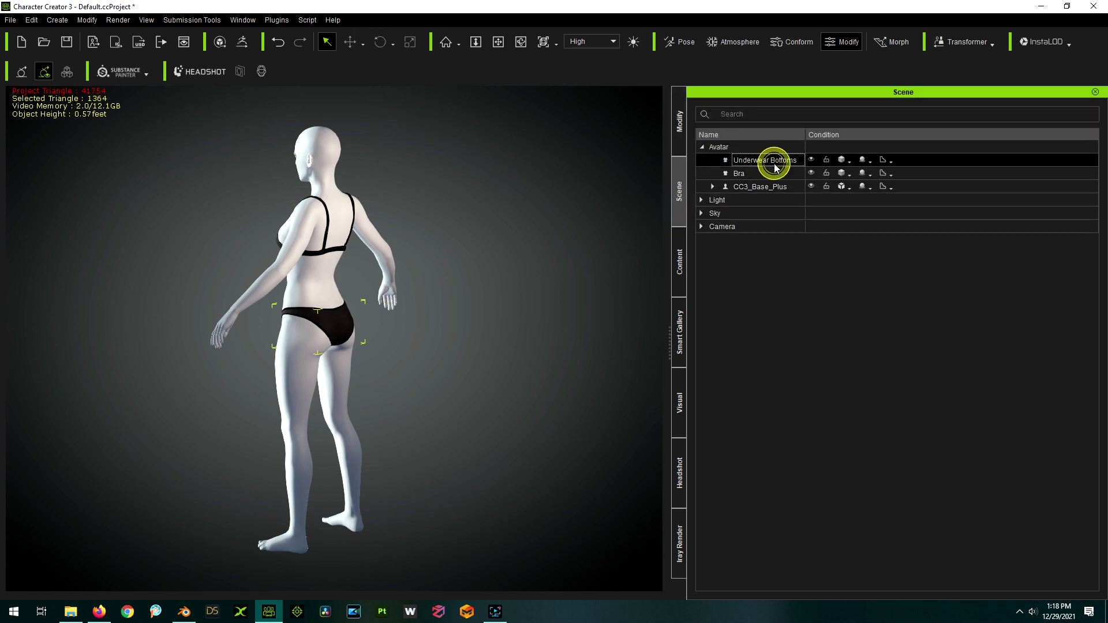
{"action": "key", "text": "Delete"}
{"action": "left_click", "coordinate": [756, 163]}
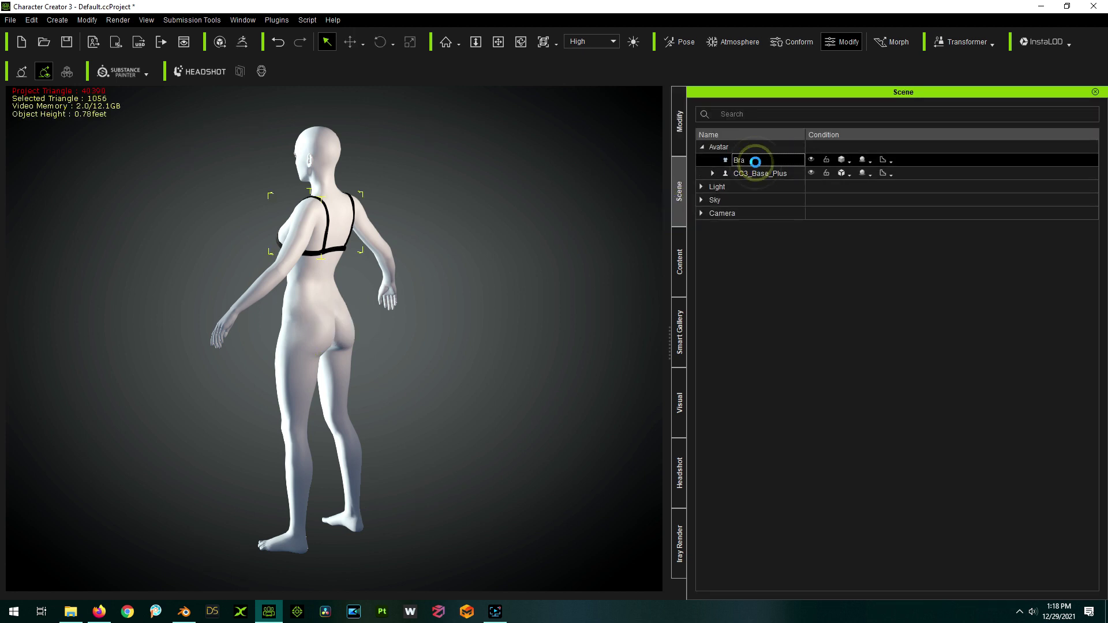
{"action": "key", "text": "Delete"}
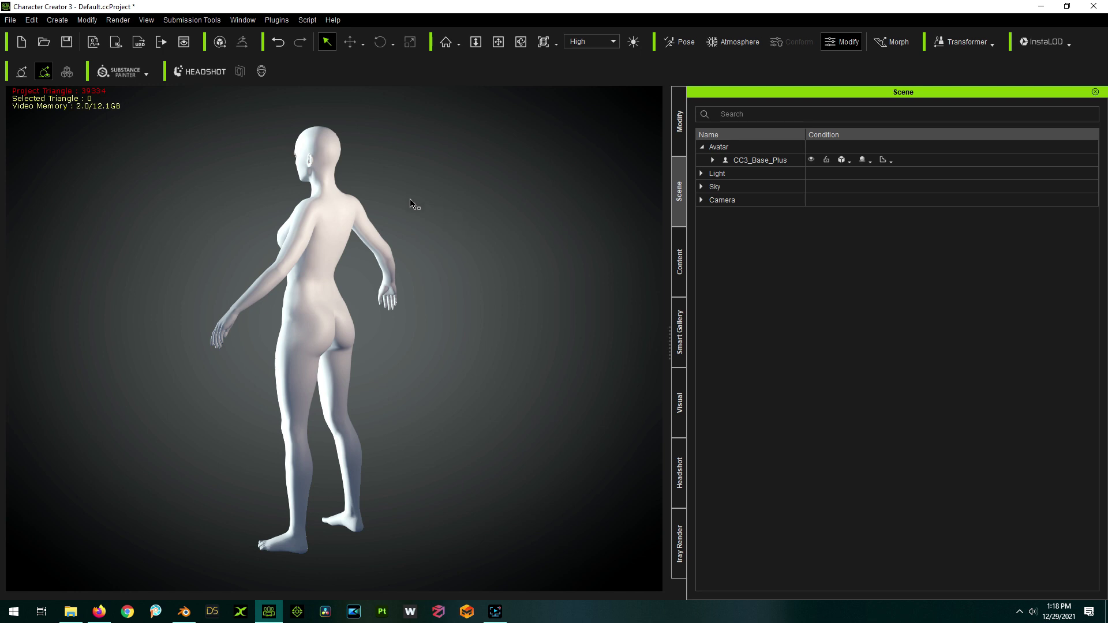
Export the unclothed character in its current pose as a Y-Up OBJ with materials, named VoxelDemoWithoutClothes.obj
{"action": "left_click", "coordinate": [11, 21]}
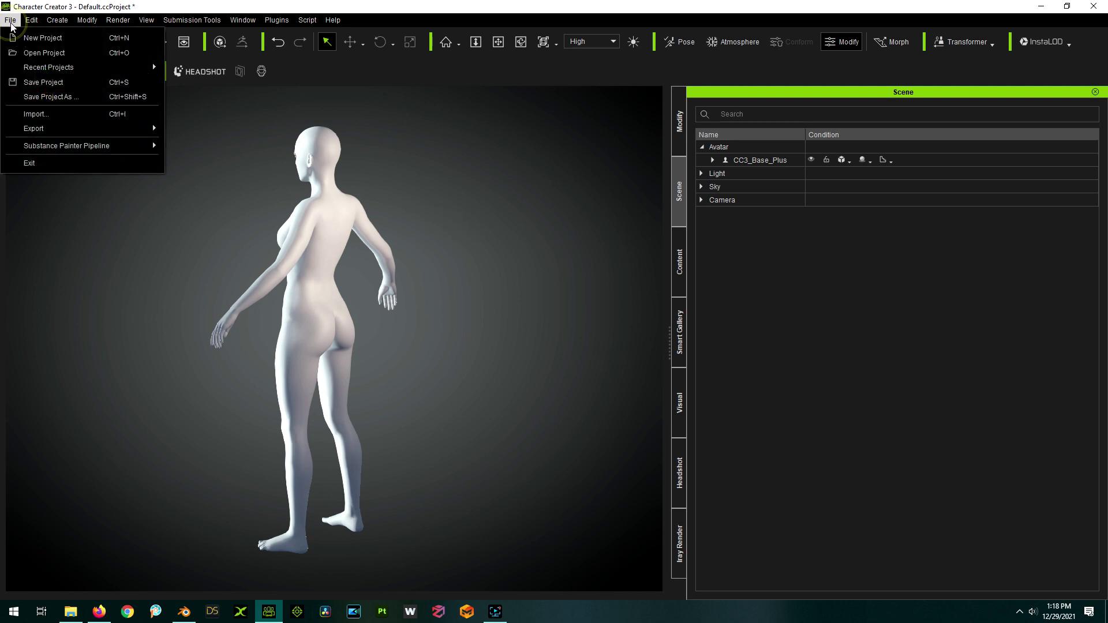
{"action": "mouse_move", "coordinate": [70, 130]}
{"action": "mouse_move", "coordinate": [197, 183]}
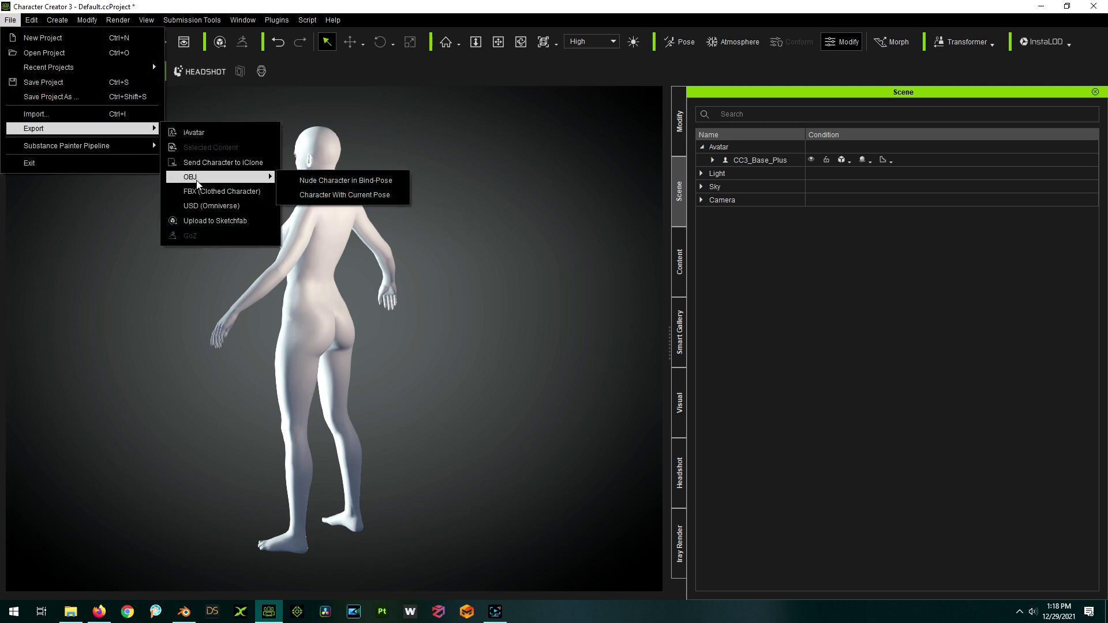
{"action": "left_click", "coordinate": [334, 198]}
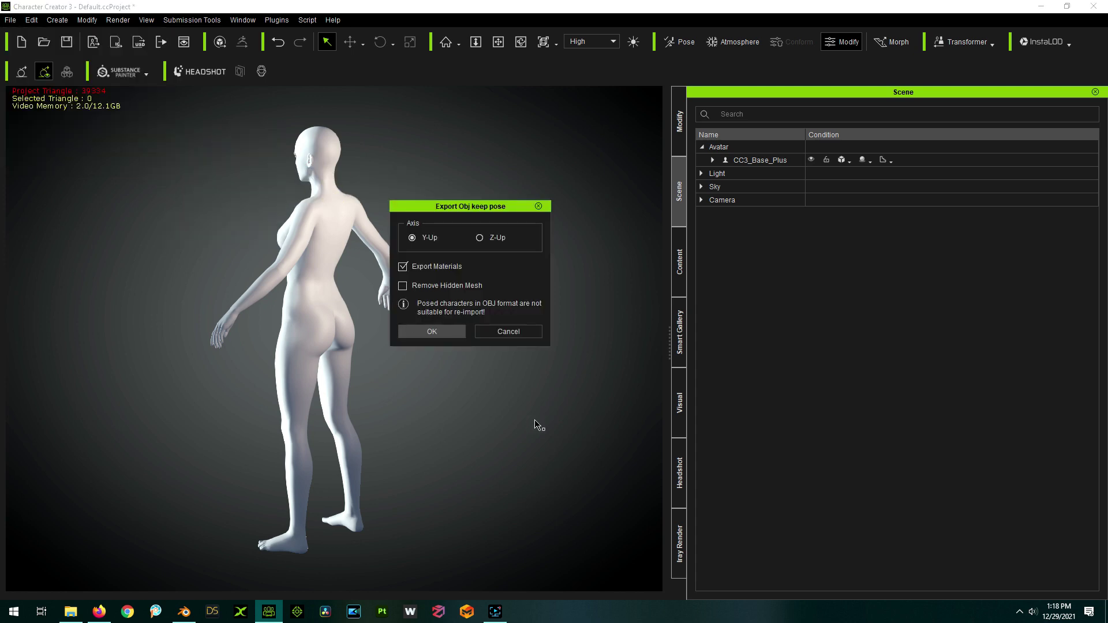
{"action": "left_click", "coordinate": [449, 333]}
{"action": "type", "text": "VoxelDemoWithoutClothes.obj"}
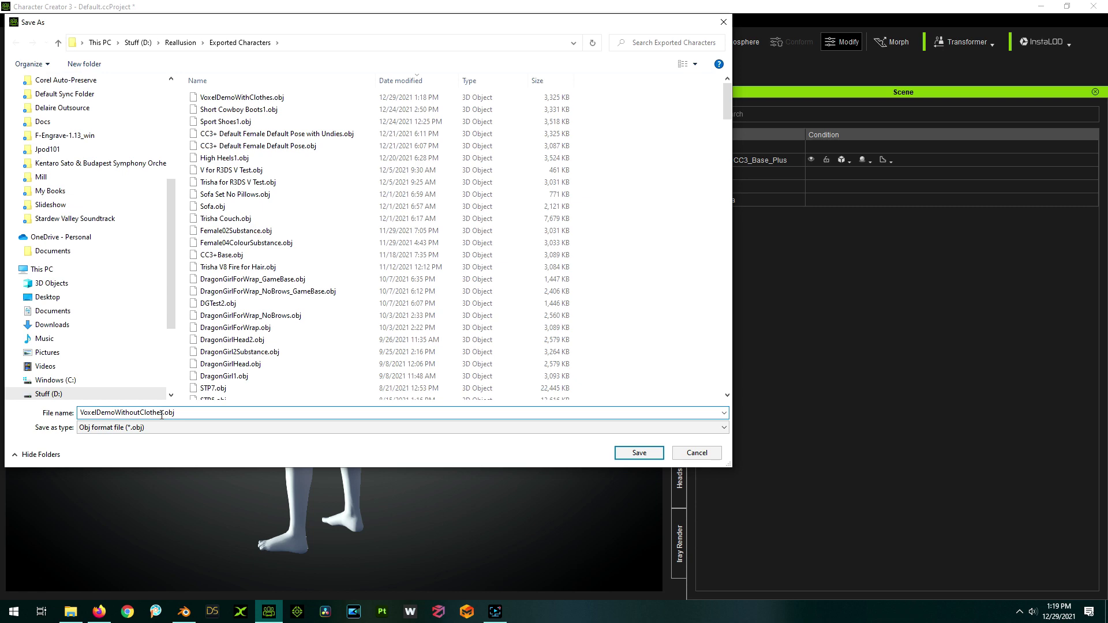
{"action": "left_click", "coordinate": [638, 453]}
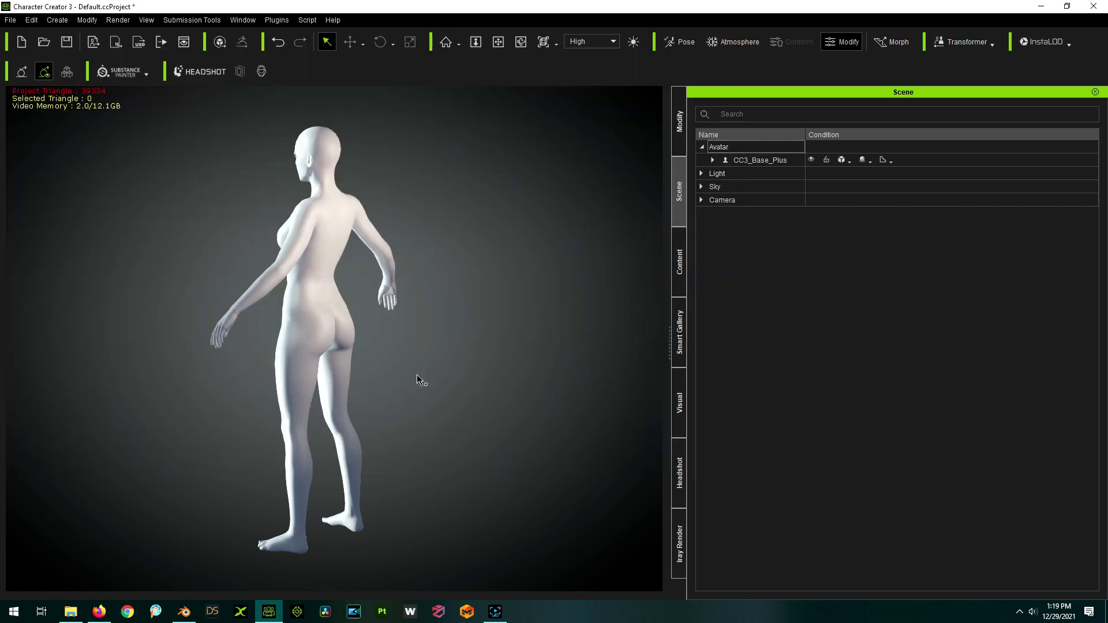
Switch to Blender, import VoxelDemoWithoutClothes.obj with Keep Vert Order enabled, and frame the figure in the viewport
{"action": "left_click", "coordinate": [189, 615]}
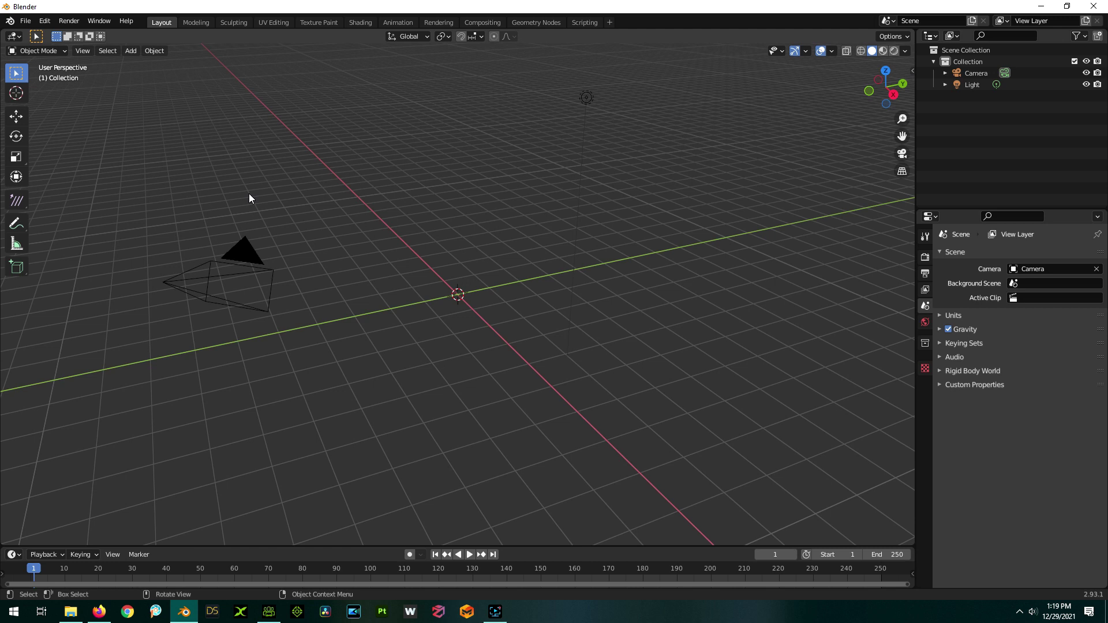
{"action": "left_click", "coordinate": [24, 21]}
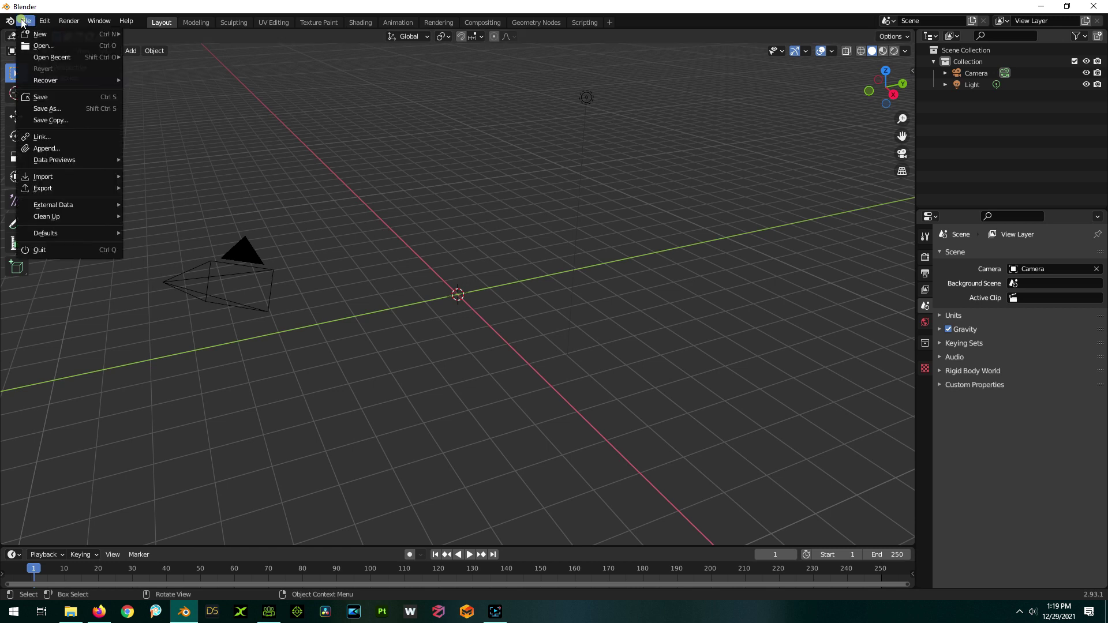
{"action": "mouse_move", "coordinate": [62, 177]}
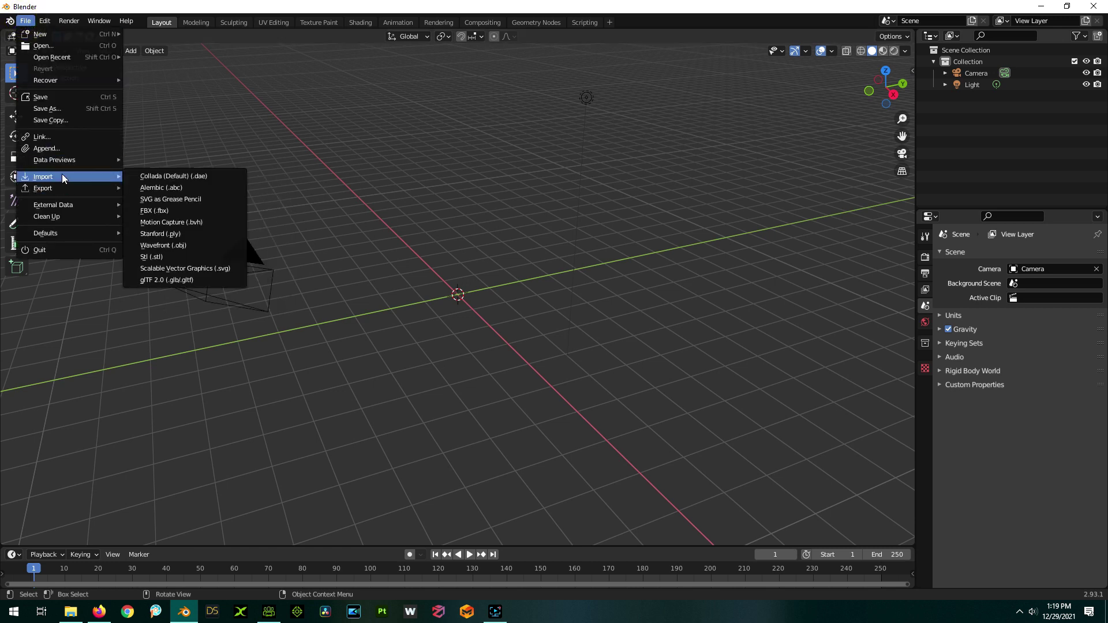
{"action": "left_click", "coordinate": [166, 247]}
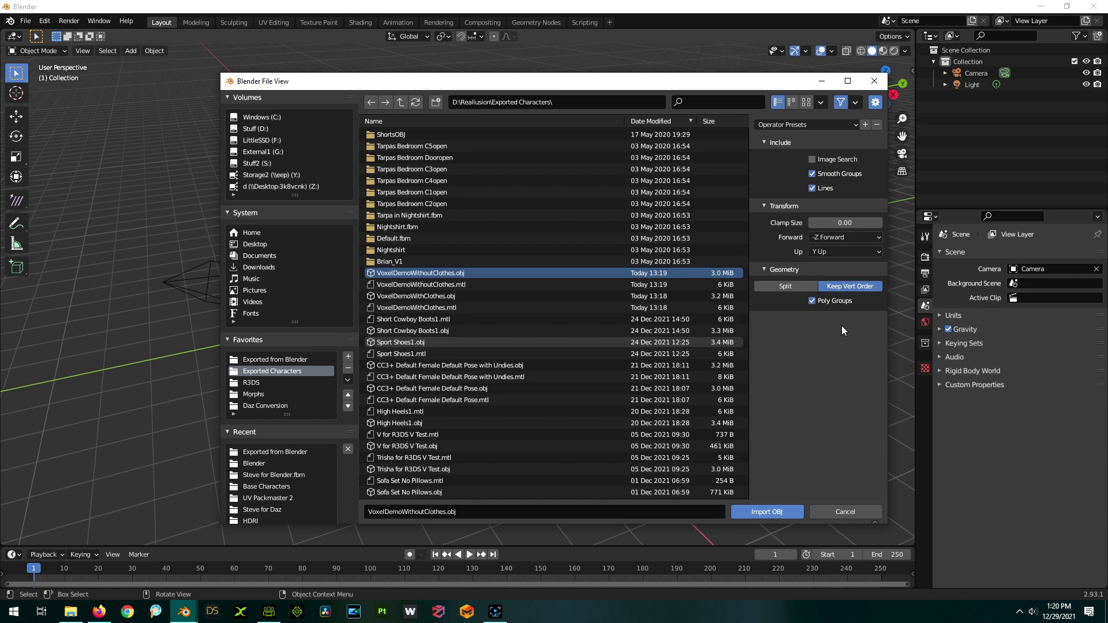
{"action": "left_click", "coordinate": [785, 515]}
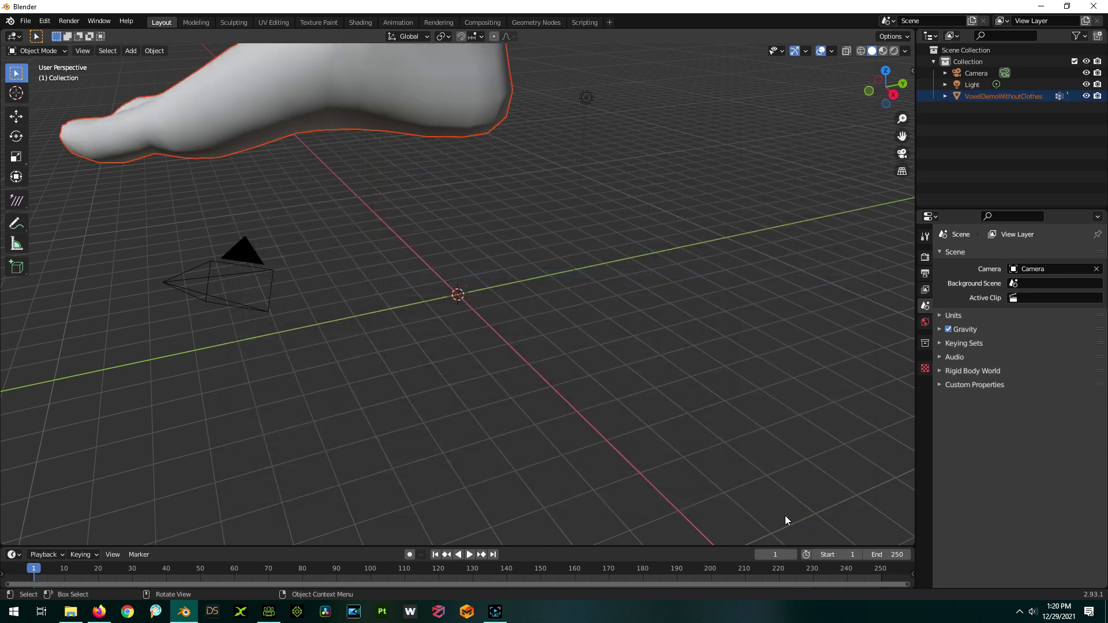
{"action": "key", "text": "KP_Decimal"}
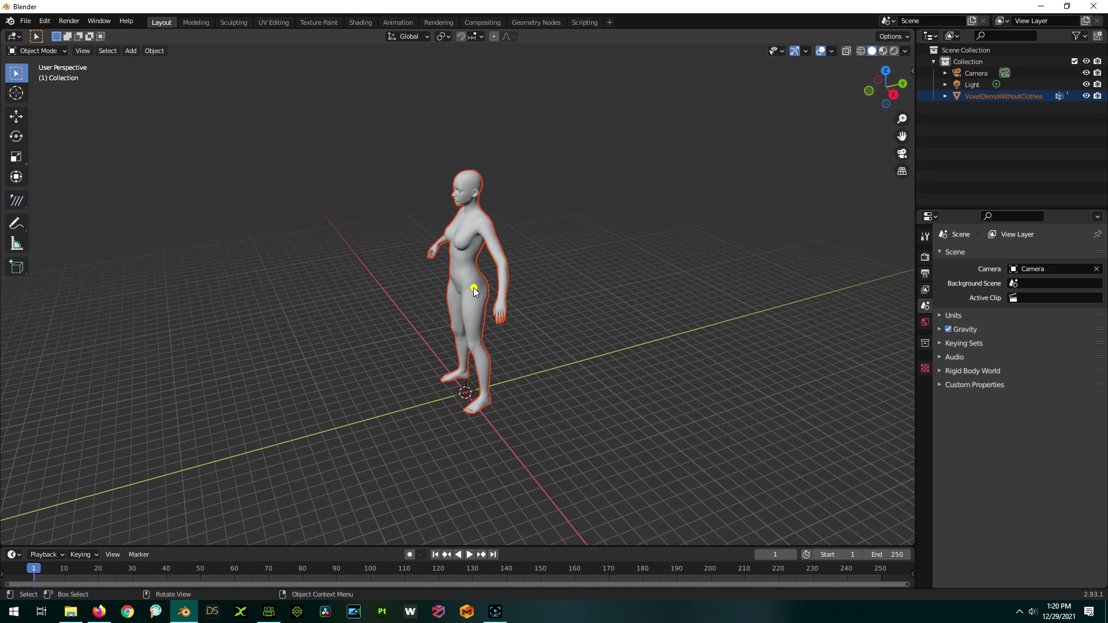
{"action": "left_click", "coordinate": [473, 291]}
{"action": "middle_click_drag", "start_coordinate": [556, 341], "coordinate": [586, 282]}
{"action": "scroll", "coordinate": [442, 276], "scroll_direction": "up", "scroll_amount": 3}
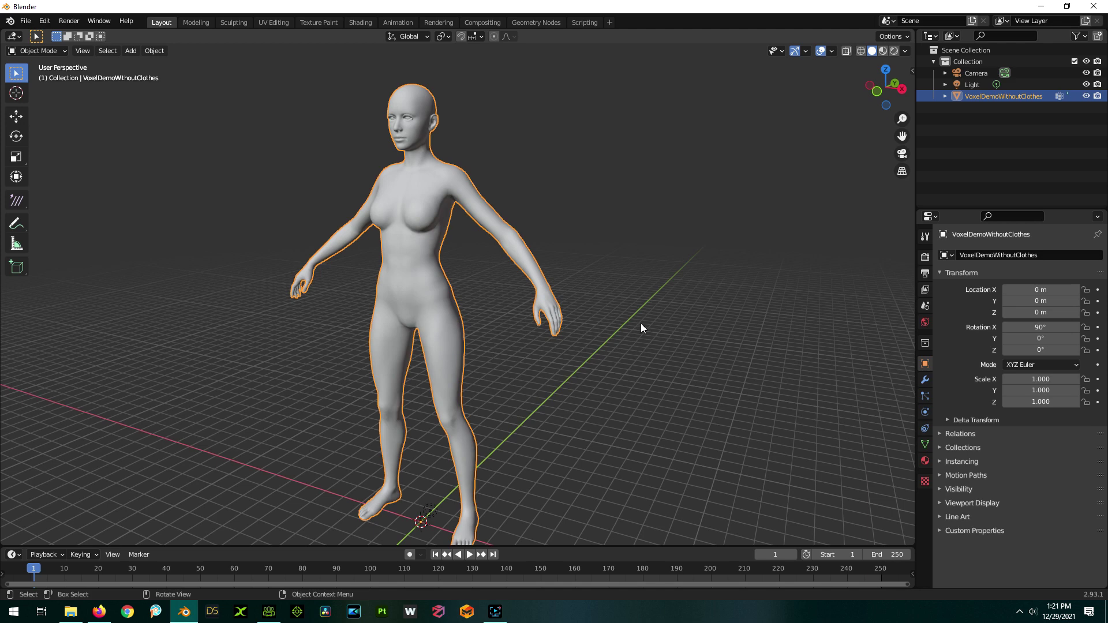
Add a Remesh modifier to the imported VoxelDemoWithoutClothes figure
{"action": "left_click", "coordinate": [565, 161]}
{"action": "left_click", "coordinate": [405, 177]}
{"action": "left_click", "coordinate": [560, 89]}
{"action": "left_click", "coordinate": [415, 196]}
{"action": "left_click", "coordinate": [925, 381]}
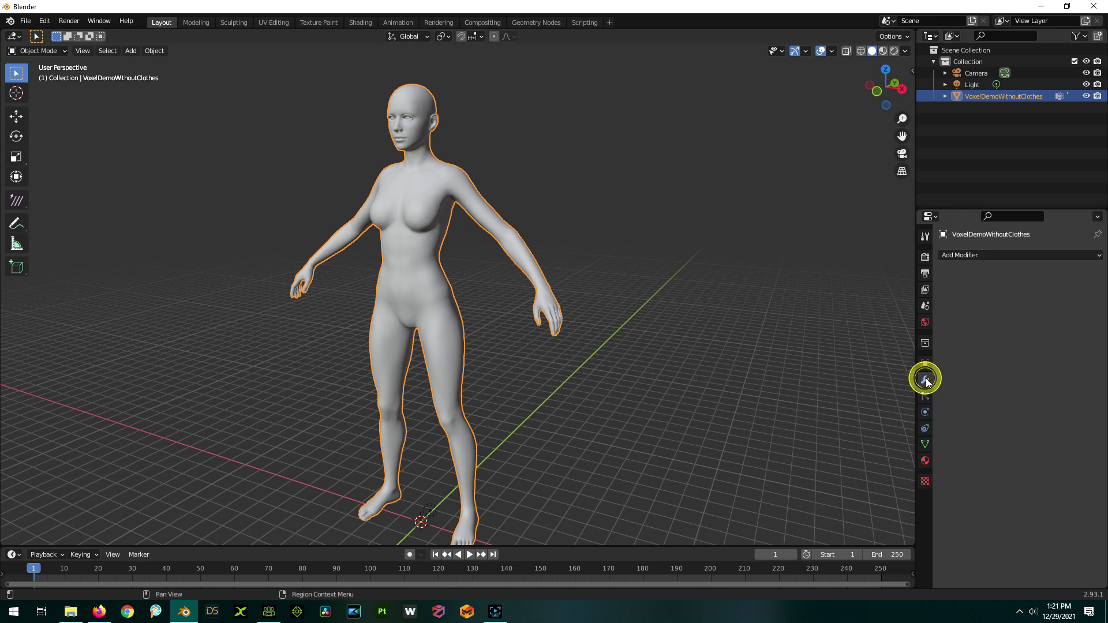
{"action": "left_click", "coordinate": [962, 255]}
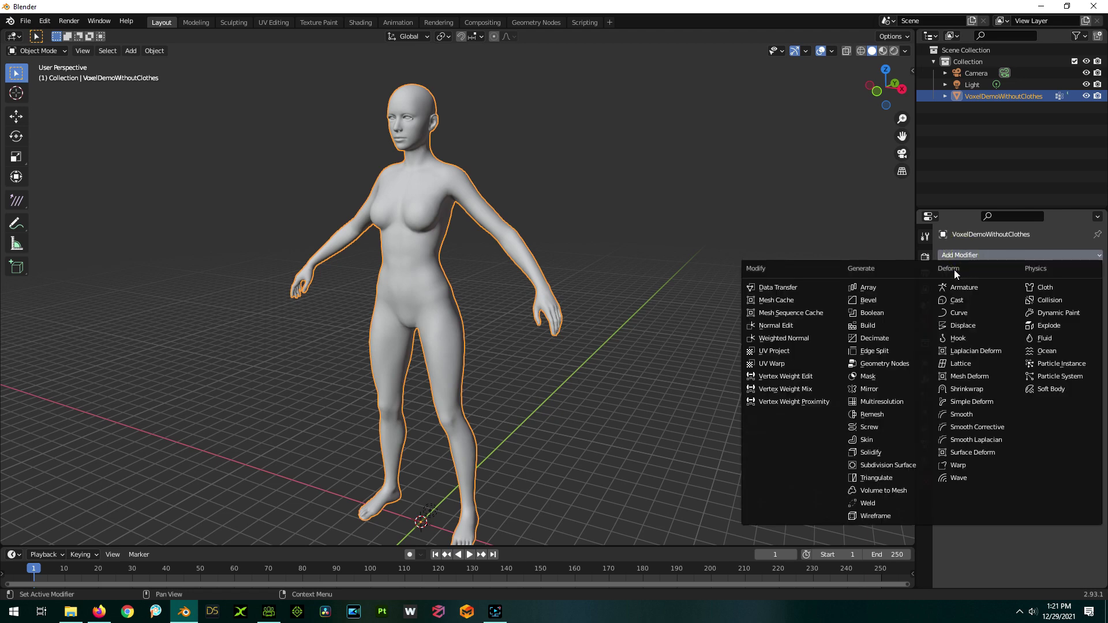
{"action": "left_click", "coordinate": [878, 414]}
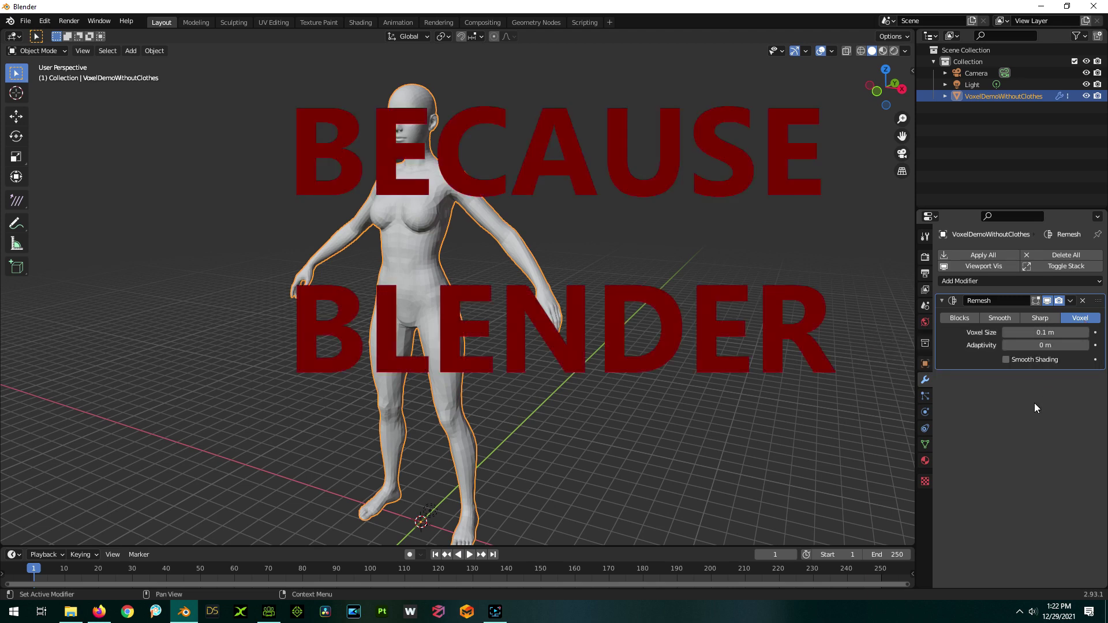
Set the Remesh modifier to Blocks mode with an Octree Depth of 7
{"action": "left_click", "coordinate": [957, 320]}
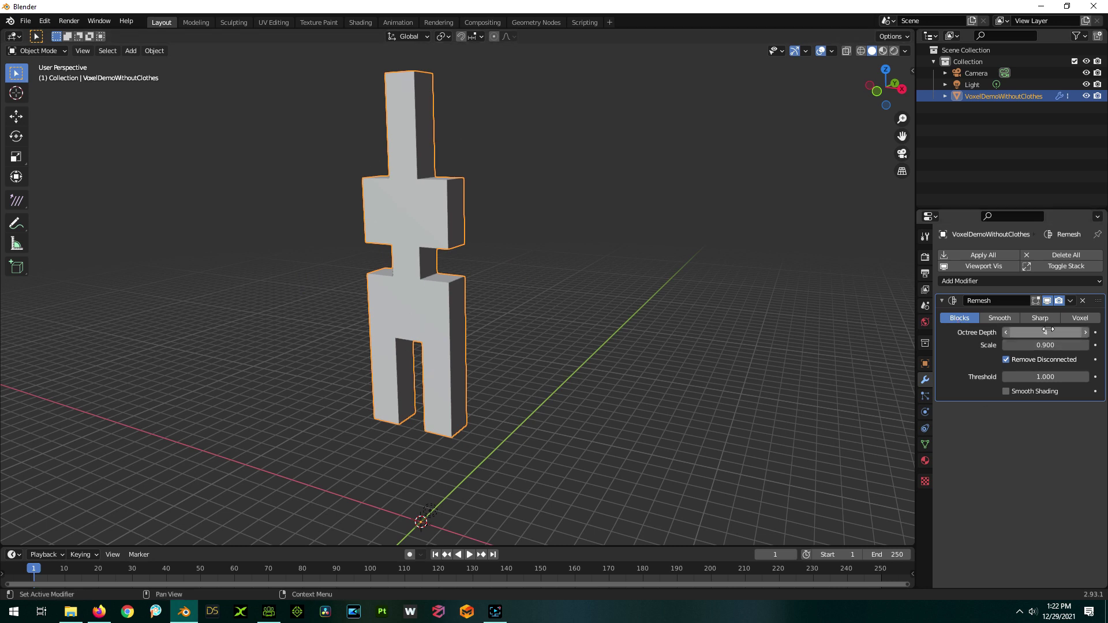
{"action": "left_click", "coordinate": [1085, 332]}
{"action": "left_click", "coordinate": [1084, 333]}
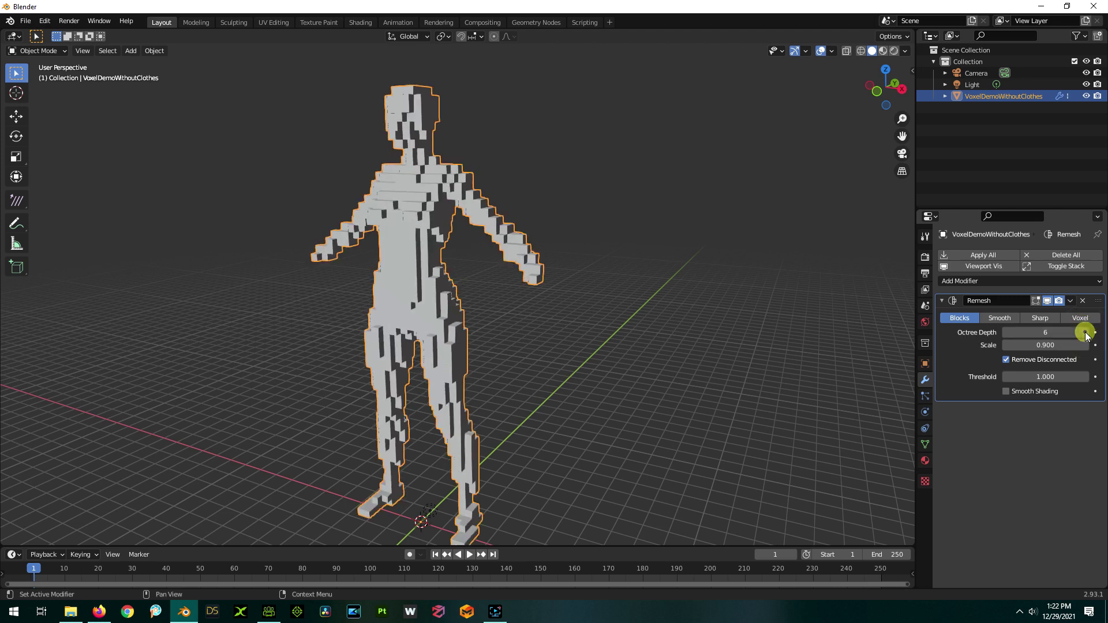
{"action": "left_click", "coordinate": [1084, 333]}
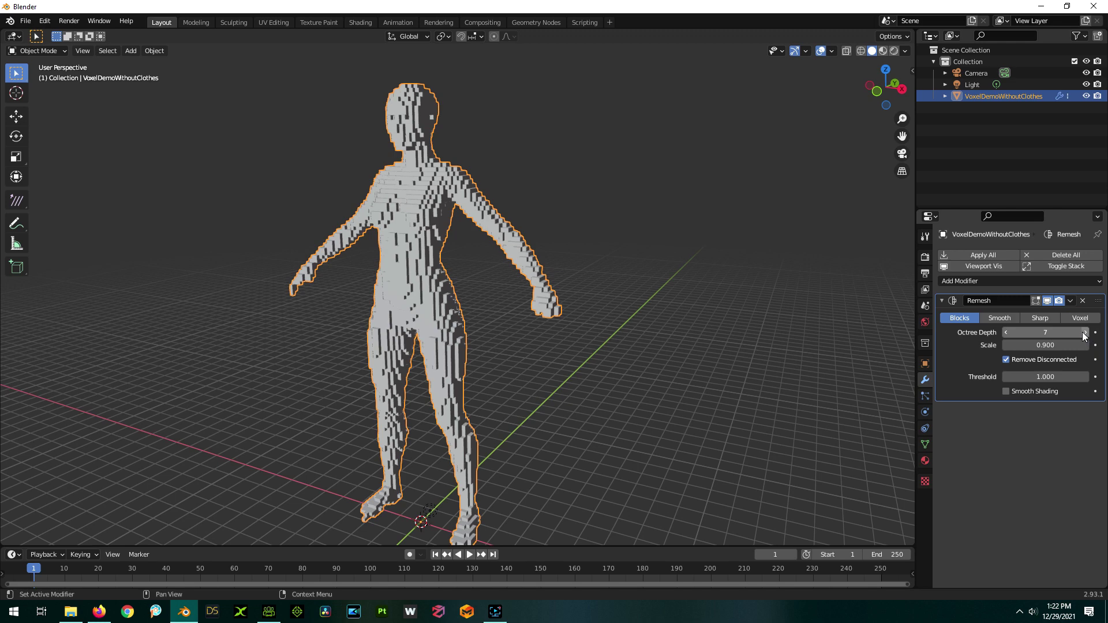
{"action": "middle_click_drag", "start_coordinate": [840, 313], "coordinate": [475, 133]}
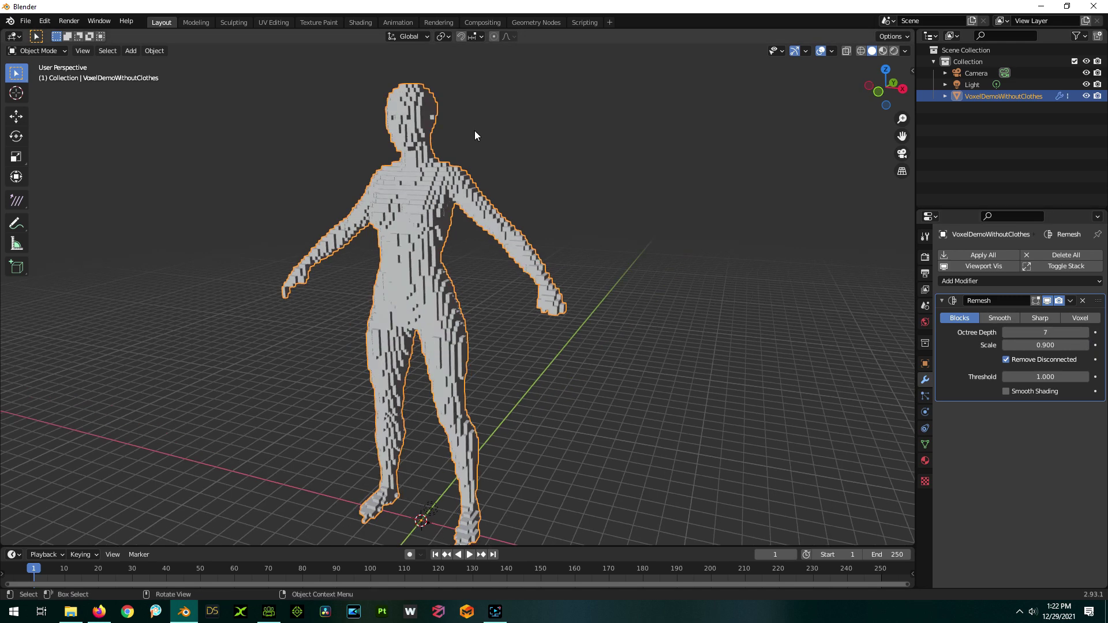
Raise the Remesh modifier's Octree Depth to 8 and apply the modifier to the figure
{"action": "left_click", "coordinate": [1085, 333]}
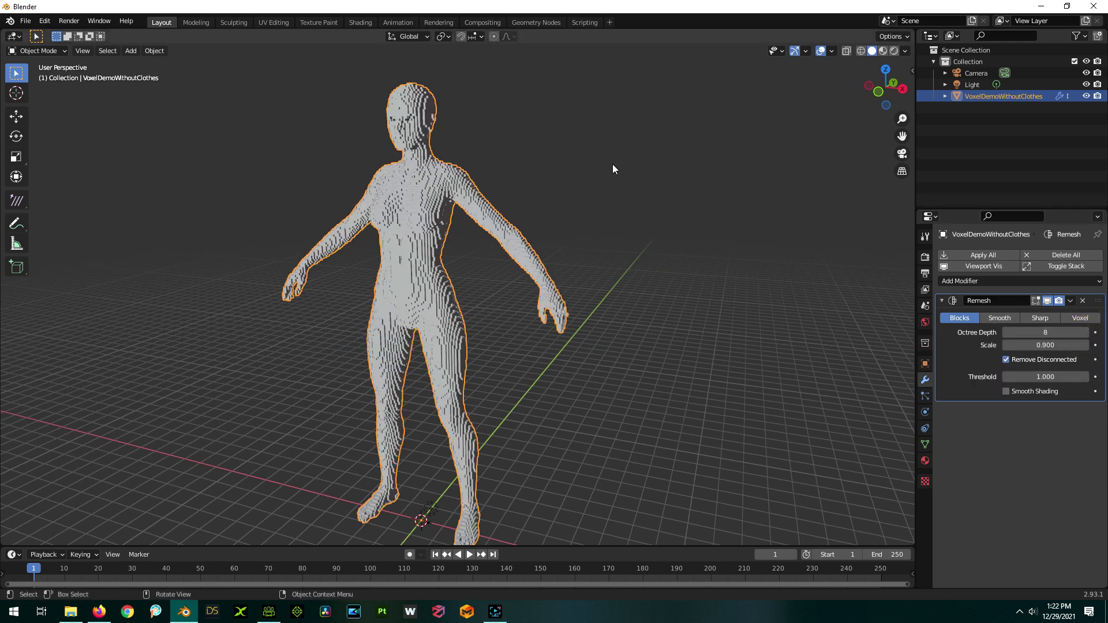
{"action": "mouse_move", "coordinate": [592, 191]}
{"action": "middle_mouse_down"}
{"action": "mouse_move", "coordinate": [733, 215]}
{"action": "mouse_move", "coordinate": [551, 208]}
{"action": "mouse_move", "coordinate": [565, 191]}
{"action": "mouse_move", "coordinate": [600, 196]}
{"action": "middle_mouse_up"}
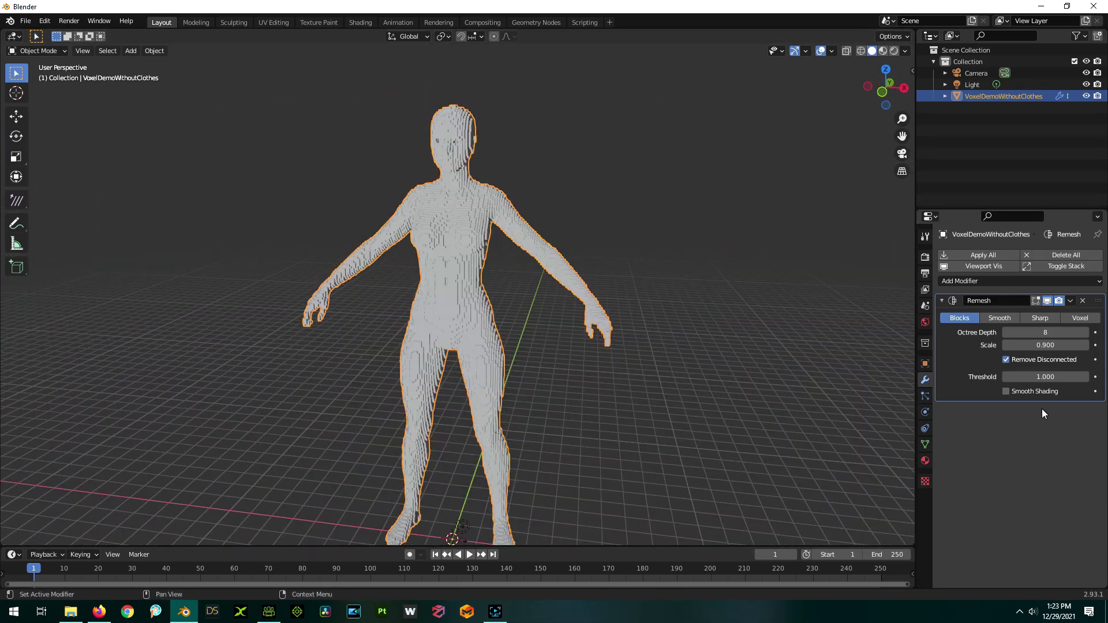
{"action": "left_click", "coordinate": [1070, 300]}
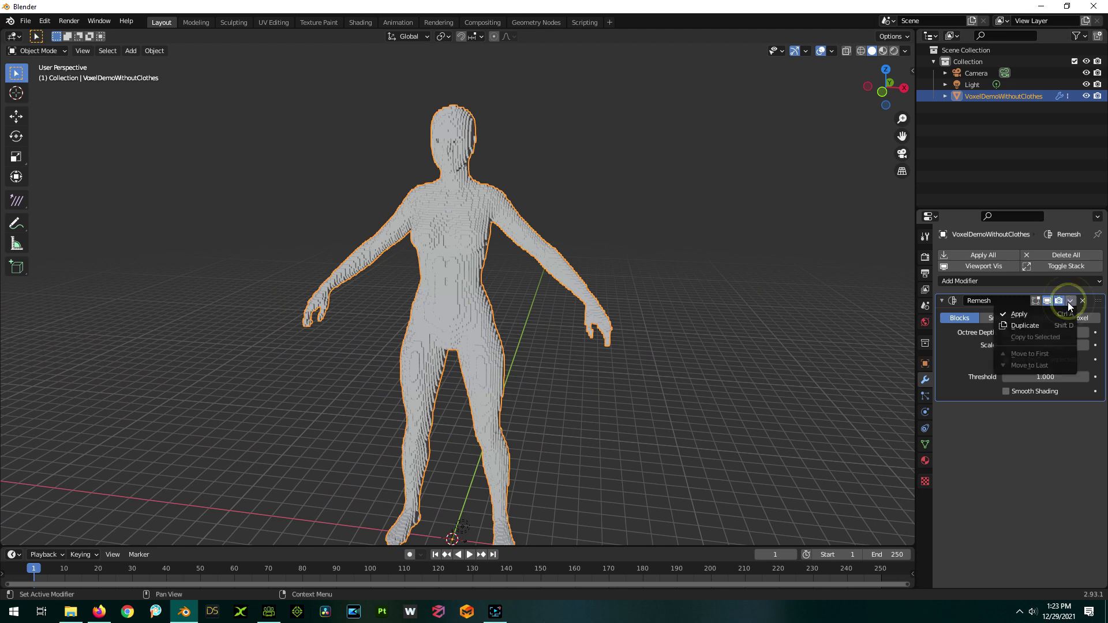
{"action": "left_click", "coordinate": [1044, 315]}
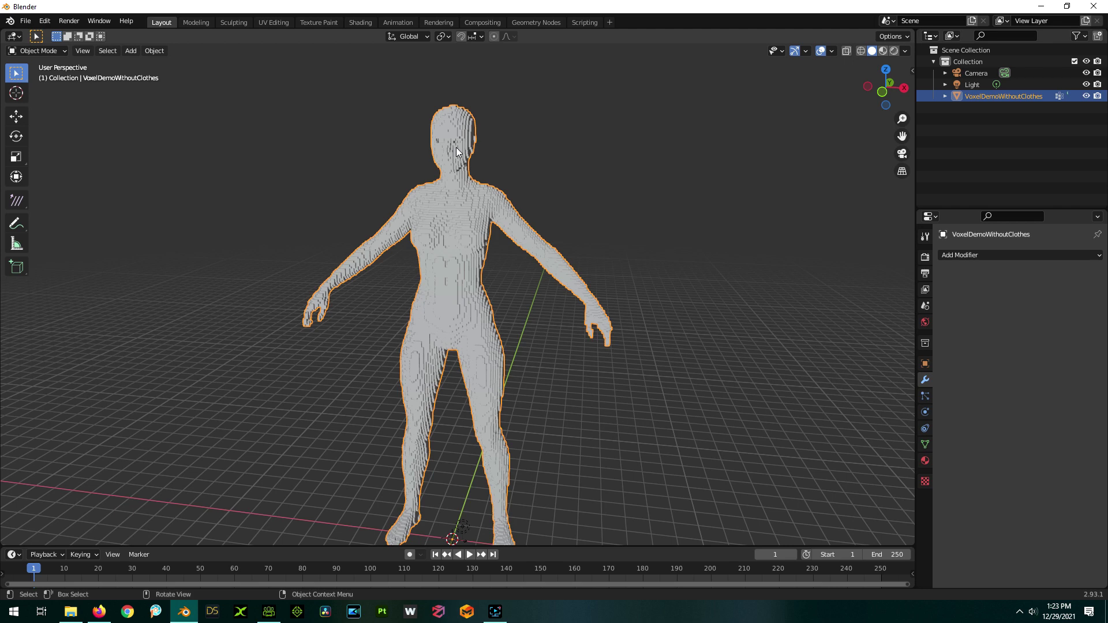
Examine the block geometry of the figure's head and upper body in Edit Mode and return to Object Mode
{"action": "scroll", "coordinate": [456, 148], "scroll_direction": "up", "scroll_amount": 8}
{"action": "scroll", "coordinate": [516, 308], "scroll_direction": "down", "scroll_amount": 3}
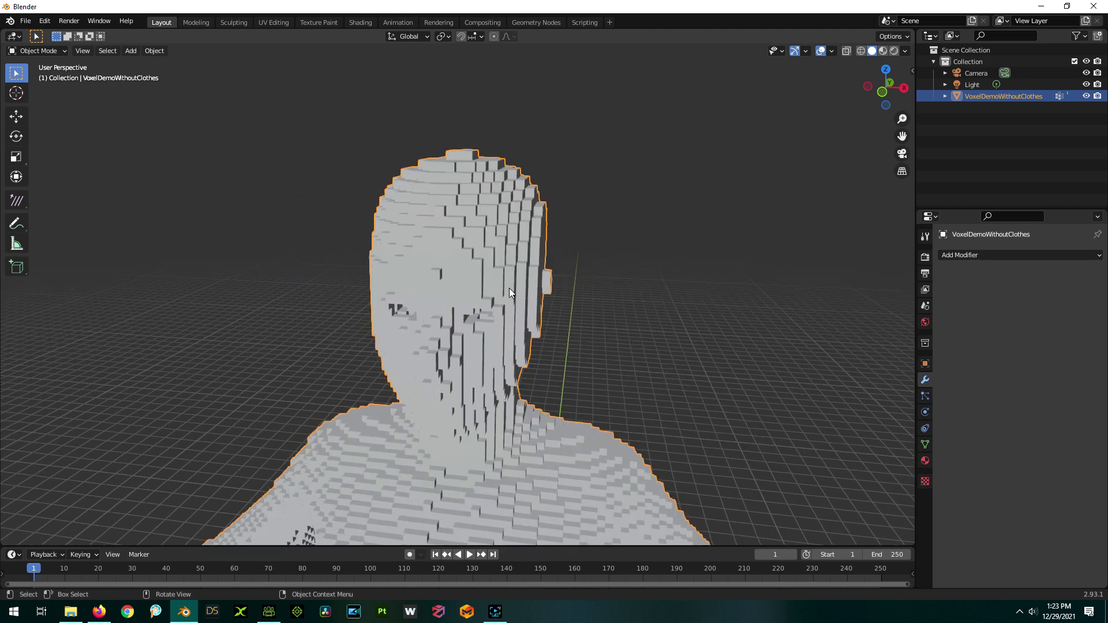
{"action": "left_click", "coordinate": [507, 284]}
{"action": "key", "text": "Tab"}
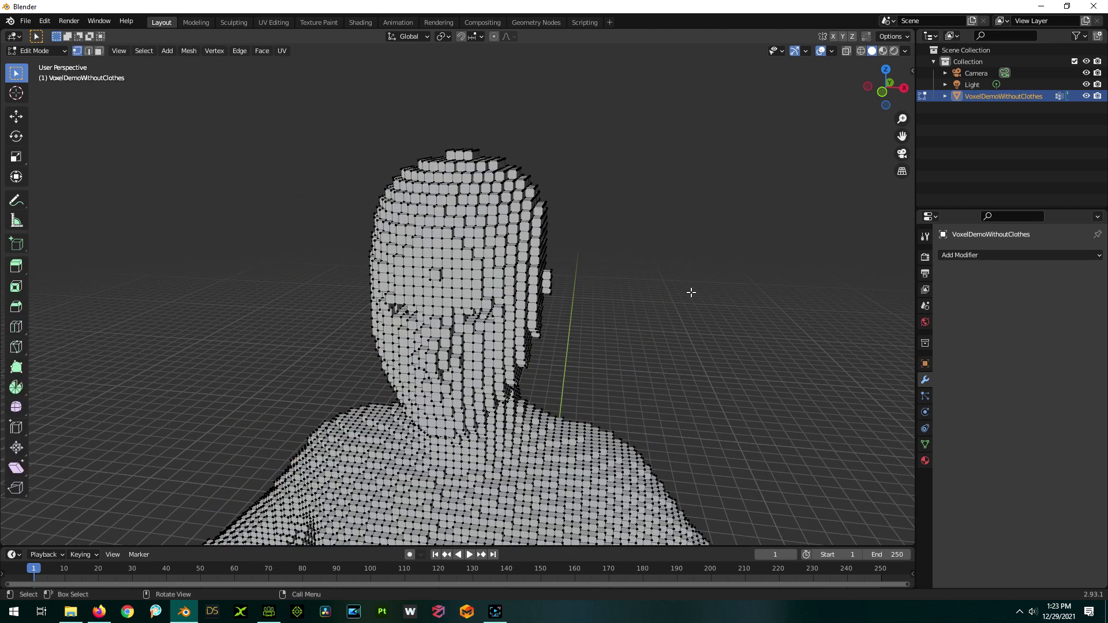
{"action": "middle_click_drag", "start_coordinate": [664, 302], "coordinate": [639, 302]}
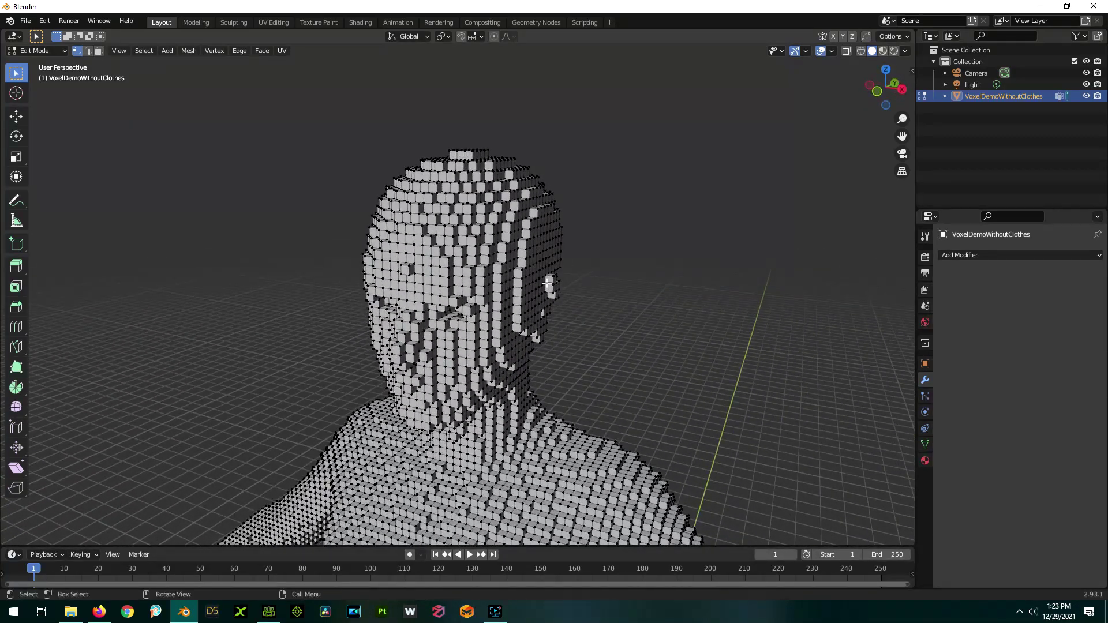
{"action": "scroll", "coordinate": [548, 282], "scroll_direction": "down", "scroll_amount": 1}
{"action": "scroll", "coordinate": [555, 223], "scroll_direction": "up", "scroll_amount": 4}
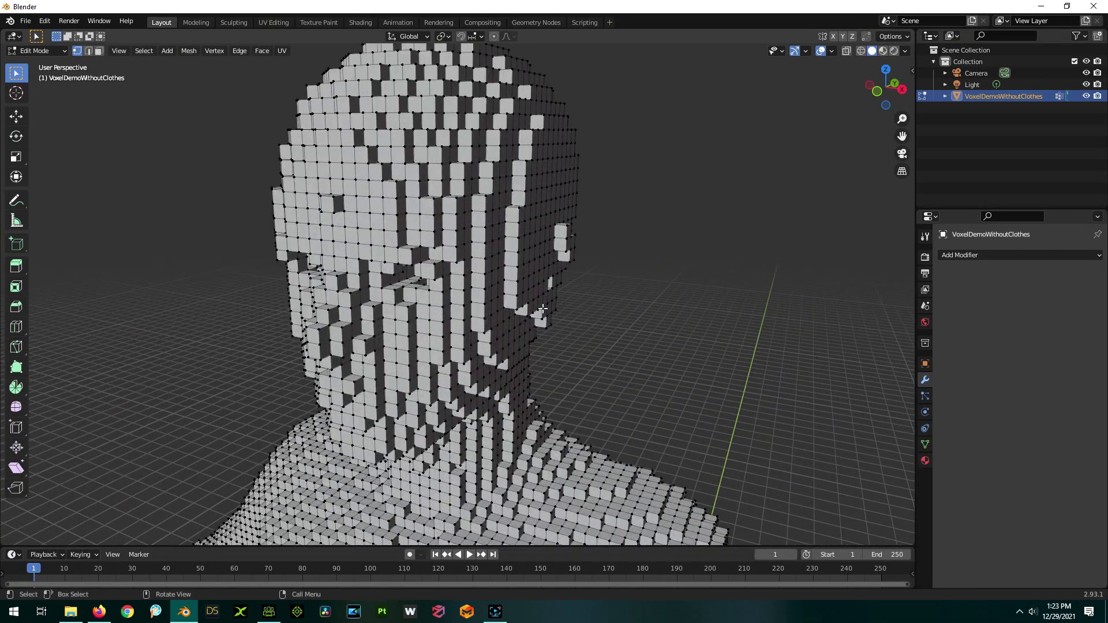
{"action": "key", "text": "alt"}
{"action": "scroll", "coordinate": [373, 132], "scroll_direction": "down", "scroll_amount": 2}
{"action": "scroll", "coordinate": [373, 132], "scroll_direction": "down", "scroll_amount": 3}
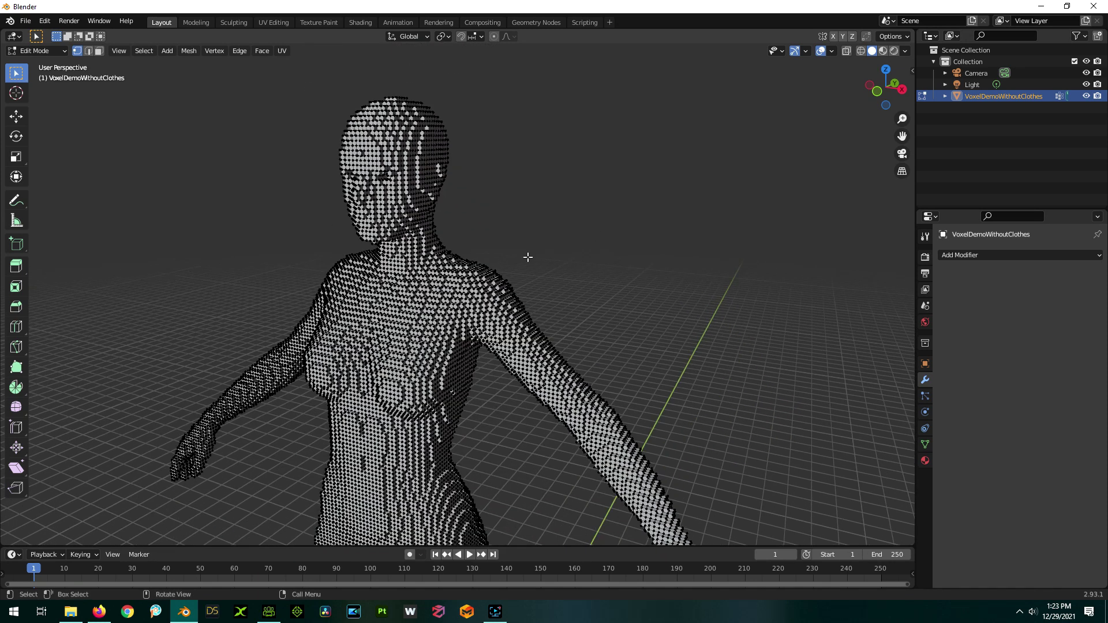
{"action": "scroll", "coordinate": [519, 225], "scroll_direction": "up", "scroll_amount": 2}
{"action": "key", "text": "alt"}
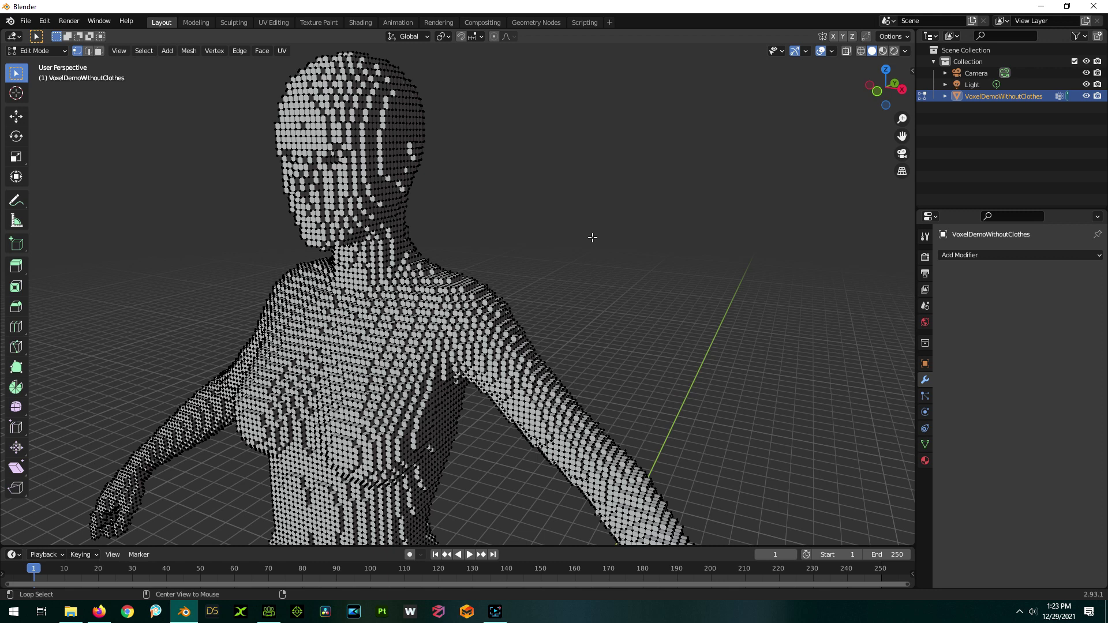
{"action": "scroll", "coordinate": [542, 191], "scroll_direction": "down", "scroll_amount": 2}
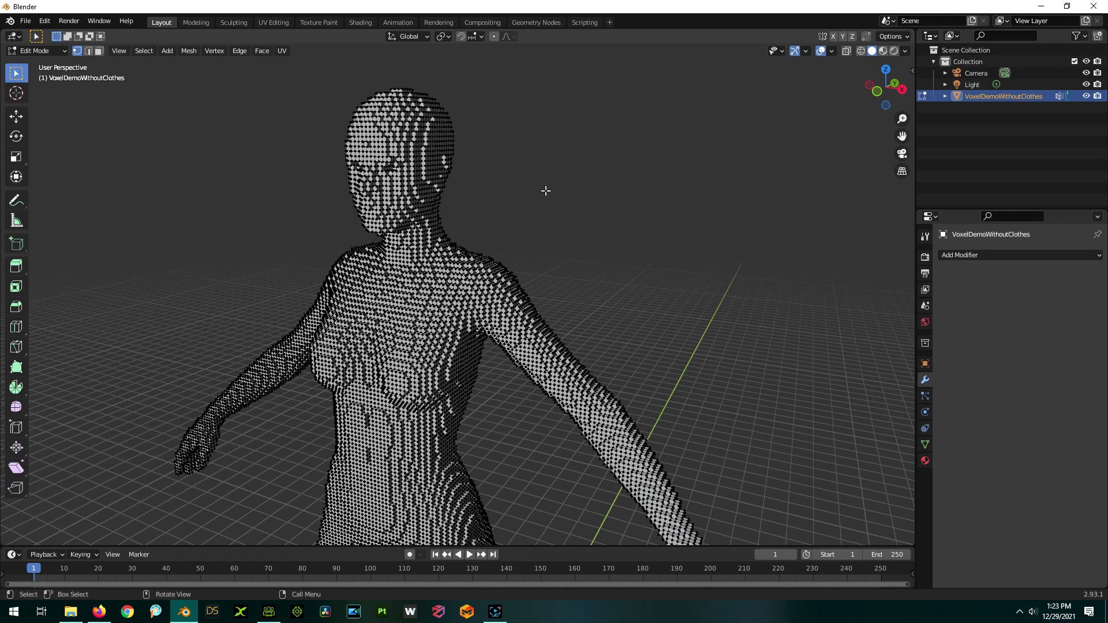
{"action": "key", "text": "Tab"}
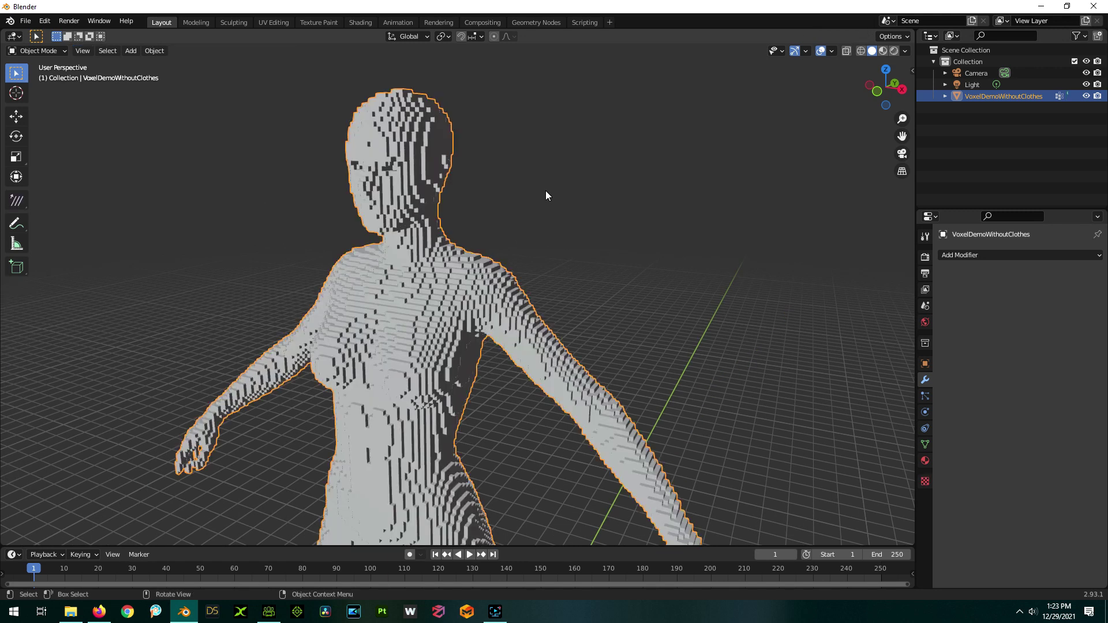
{"action": "scroll", "coordinate": [546, 195], "scroll_direction": "down", "scroll_amount": 2}
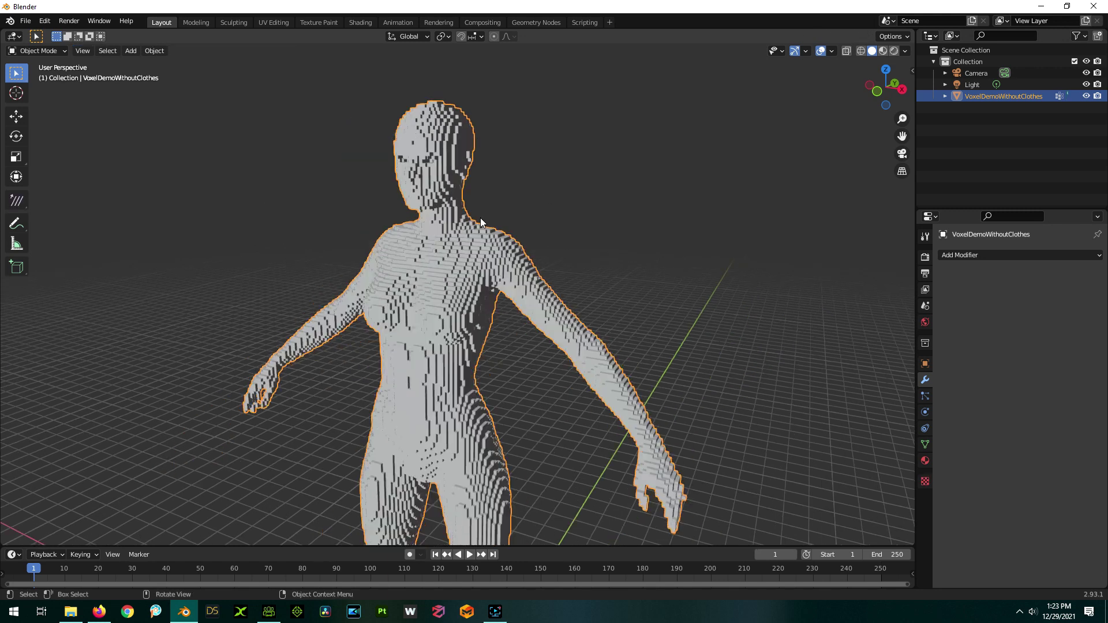
Export the selected figure as VoxelTestBlockyWithoutClothes.obj into the Exported from Blender folder, with Selection Only, Polygroups and Keep Vertex Order enabled
{"action": "left_click", "coordinate": [20, 21]}
{"action": "left_click", "coordinate": [25, 21]}
{"action": "mouse_move", "coordinate": [51, 197]}
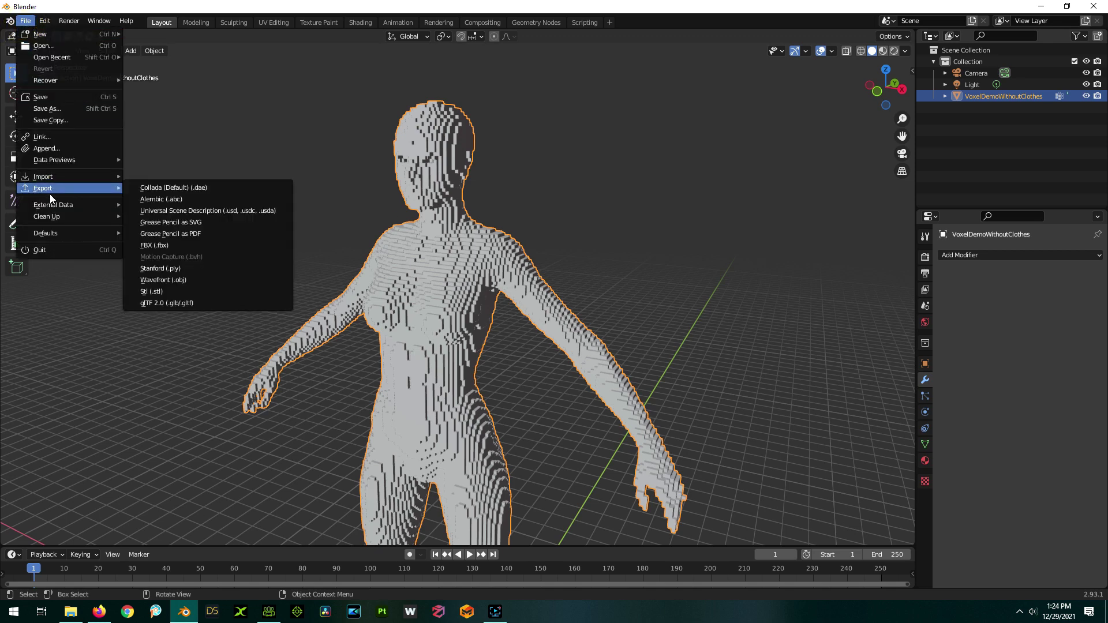
{"action": "left_click", "coordinate": [172, 279]}
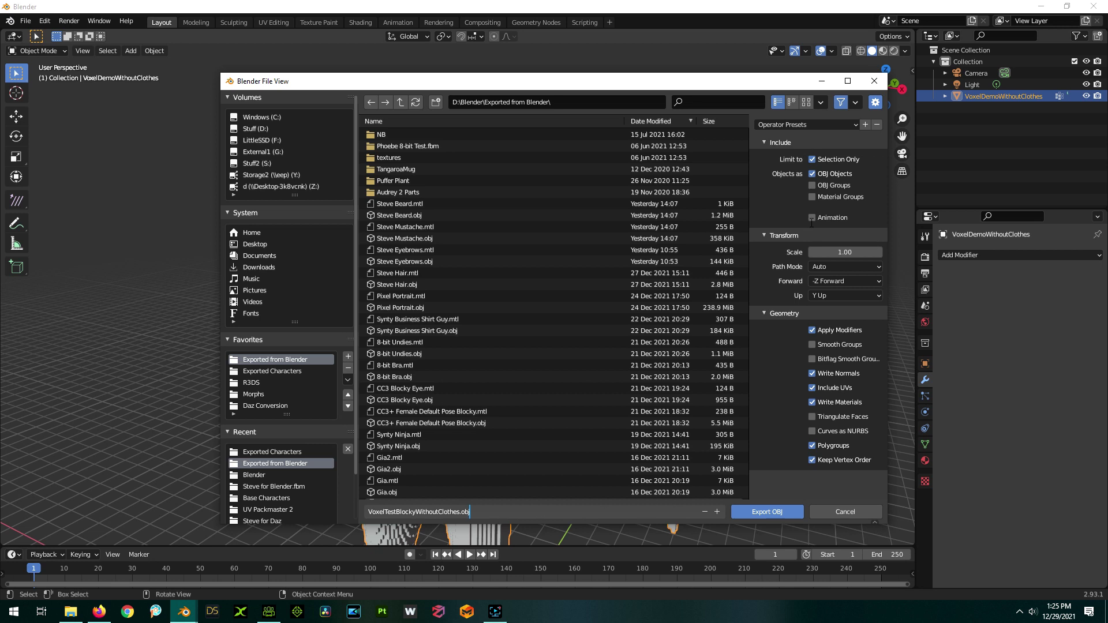
{"action": "left_click", "coordinate": [770, 512]}
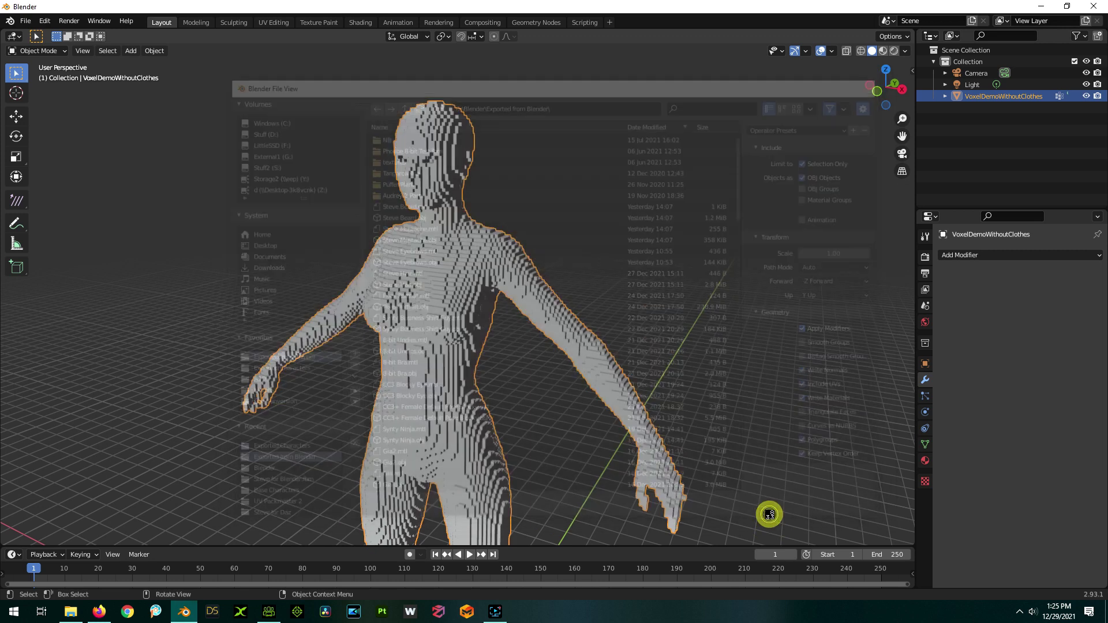
Switch to Character Creator and check which file types the project's Import command supports, leaving without importing anything
{"action": "left_click", "coordinate": [274, 618]}
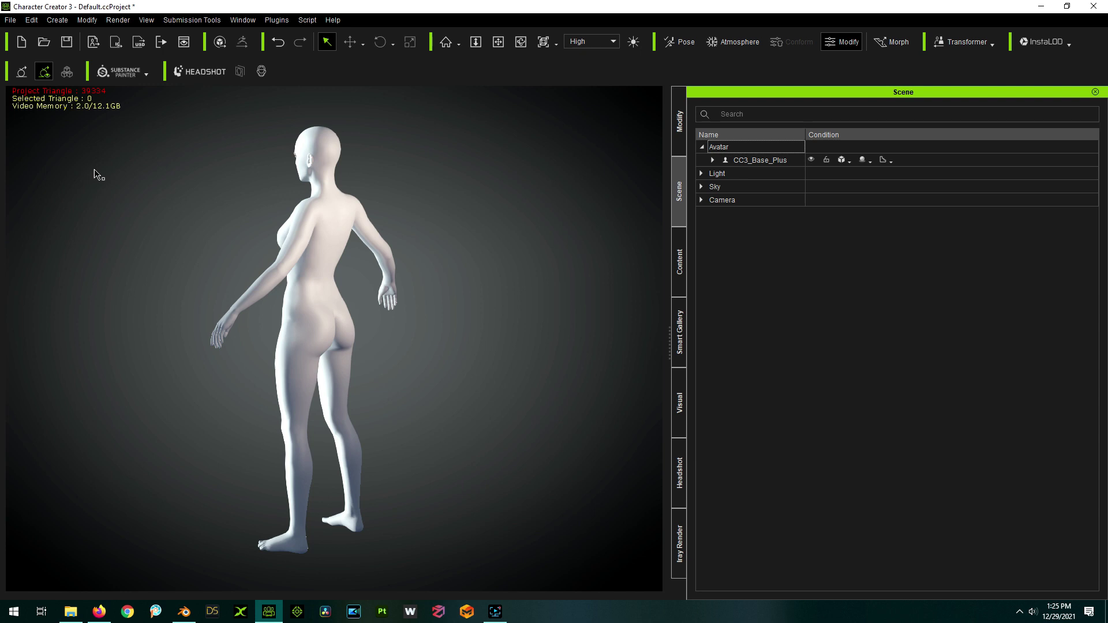
{"action": "left_click", "coordinate": [10, 20]}
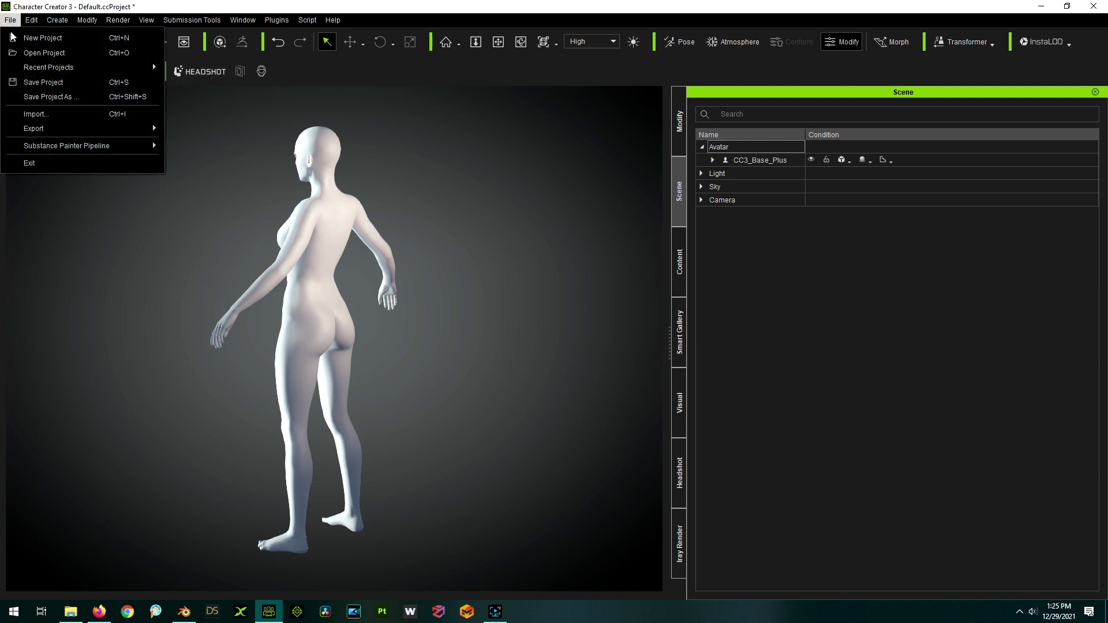
{"action": "left_click", "coordinate": [38, 116]}
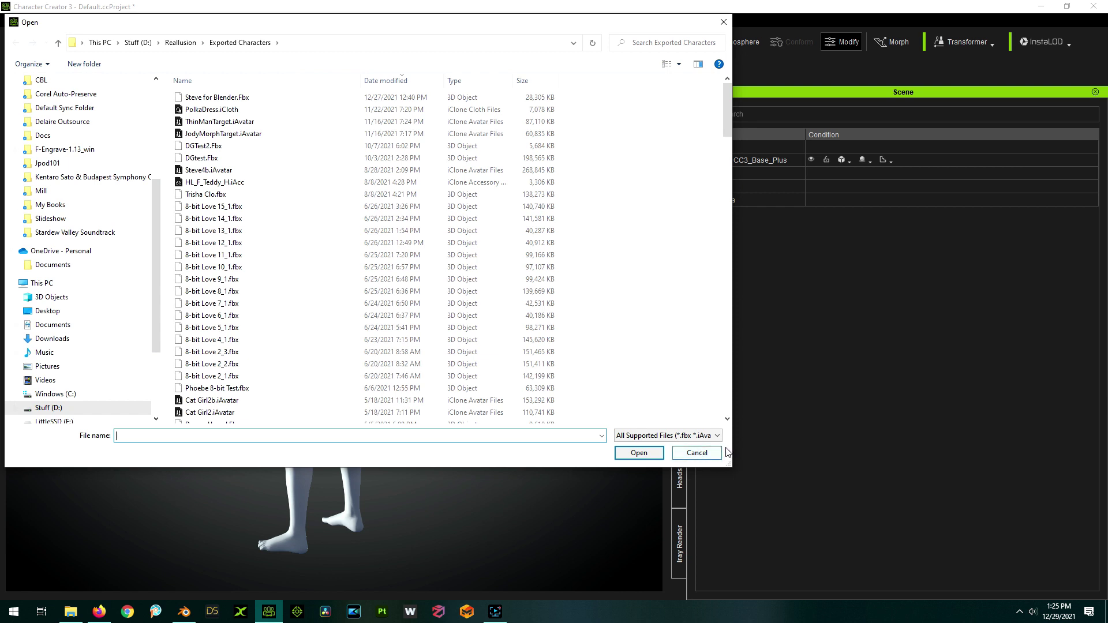
{"action": "left_click", "coordinate": [718, 435]}
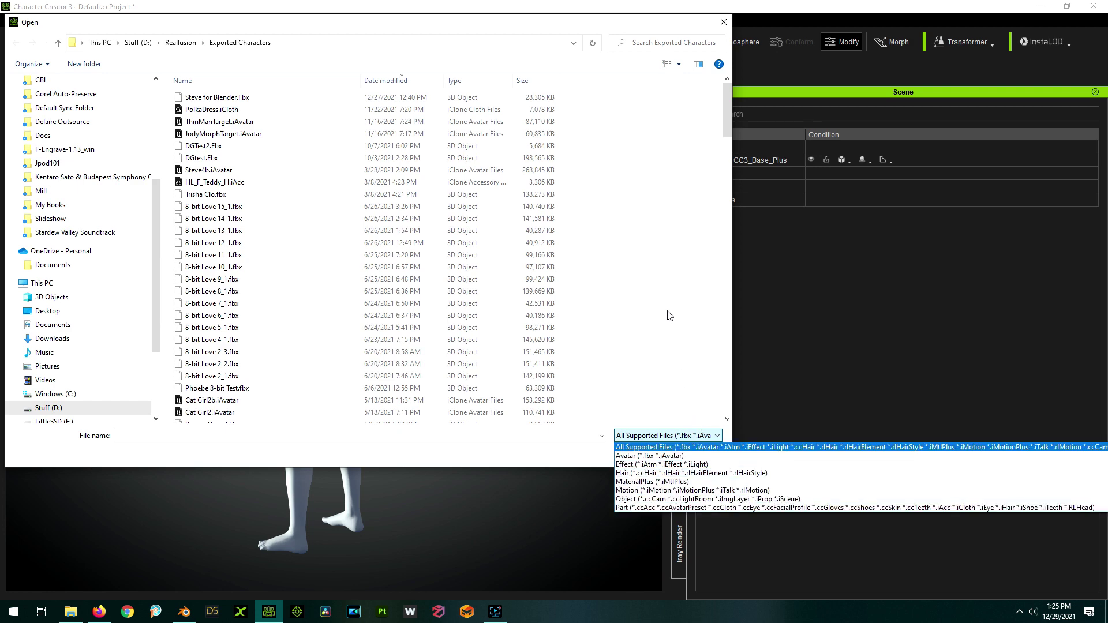
{"action": "left_click", "coordinate": [519, 462]}
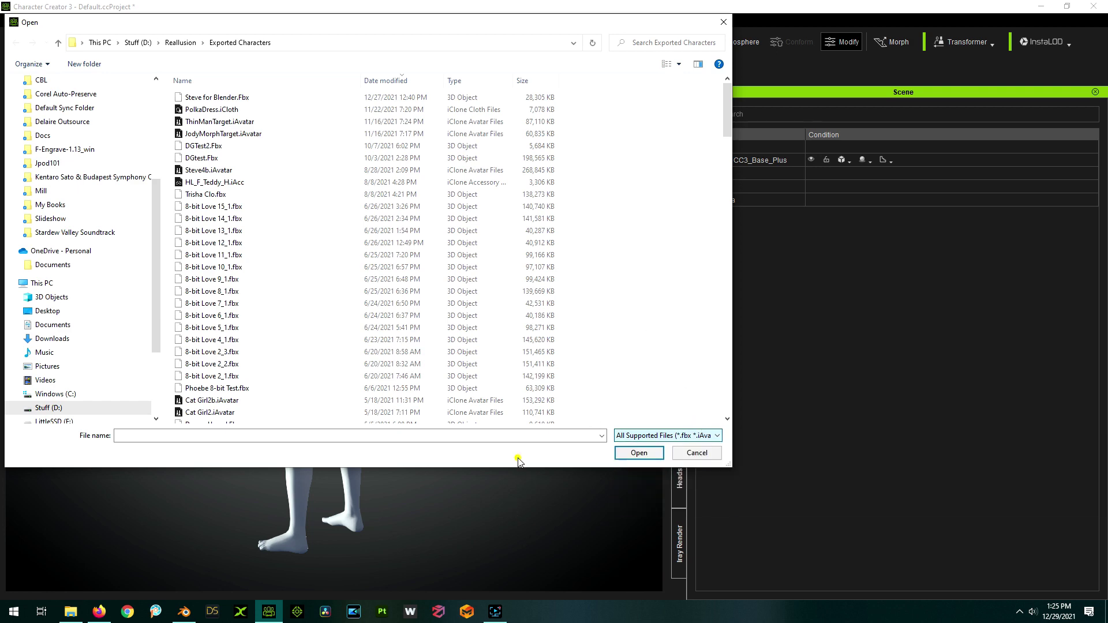
{"action": "left_click", "coordinate": [697, 453]}
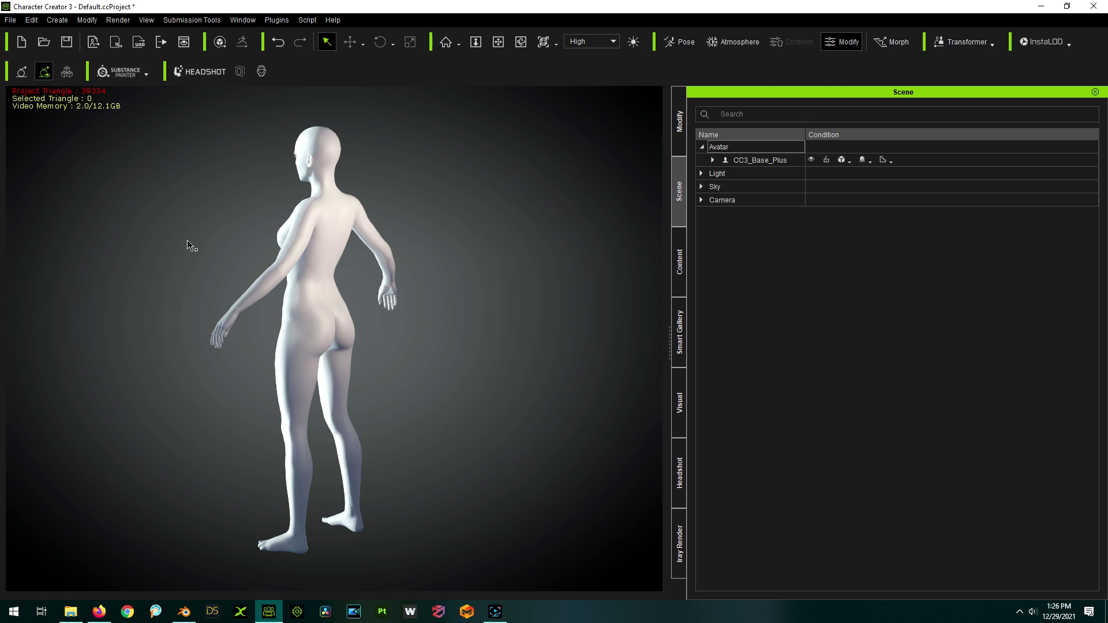
Bring in the exported blocky OBJ as an accessory and check its alignment with the CC3_Base_Plus figure from the front and sides
{"action": "left_click", "coordinate": [57, 21]}
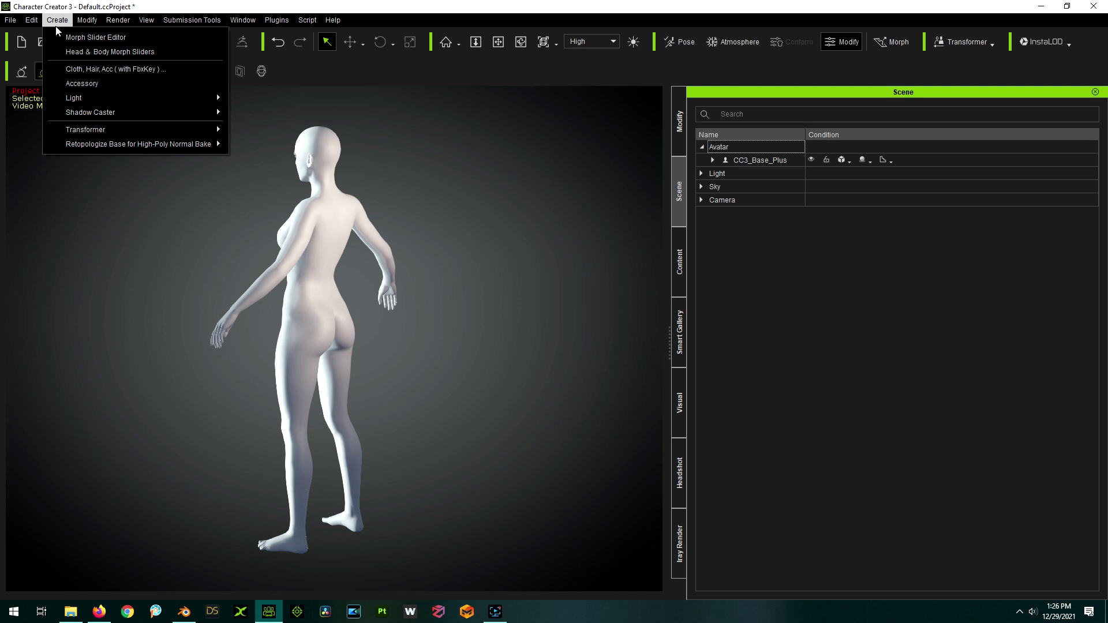
{"action": "left_click", "coordinate": [79, 85]}
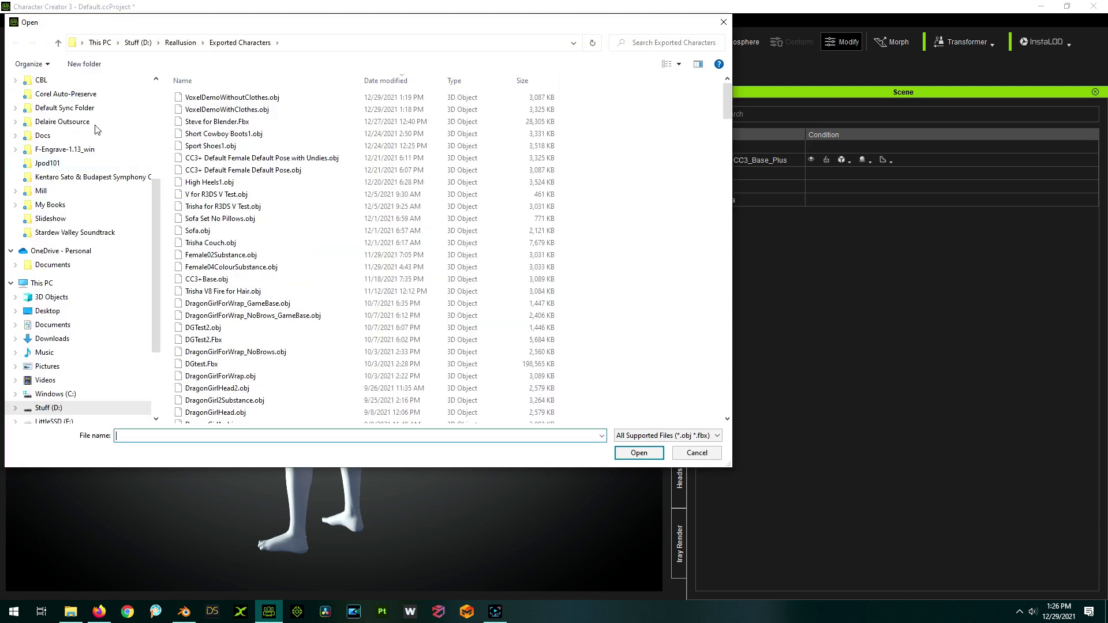
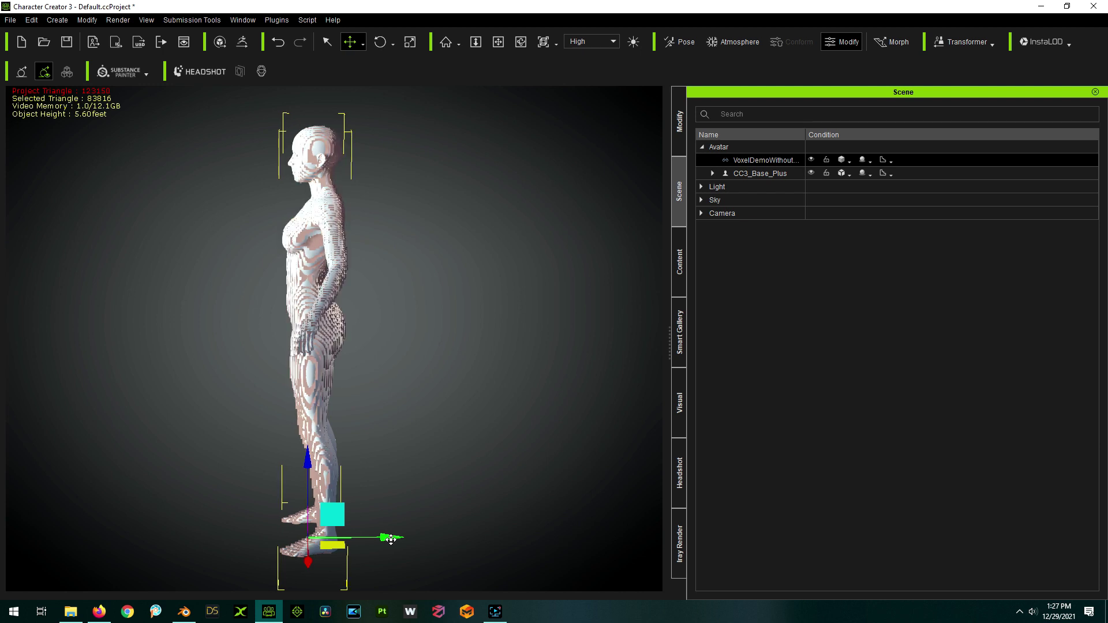
{"action": "right_click_drag", "start_coordinate": [158, 441], "coordinate": [658, 421]}
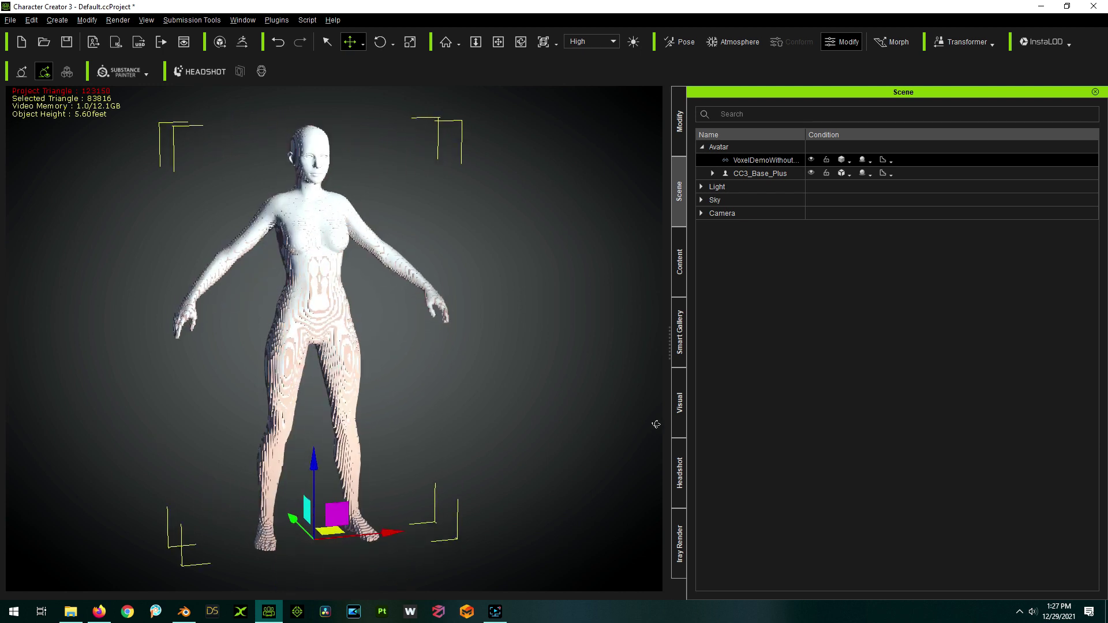
{"action": "scroll", "coordinate": [228, 152], "scroll_direction": "up", "scroll_amount": 1}
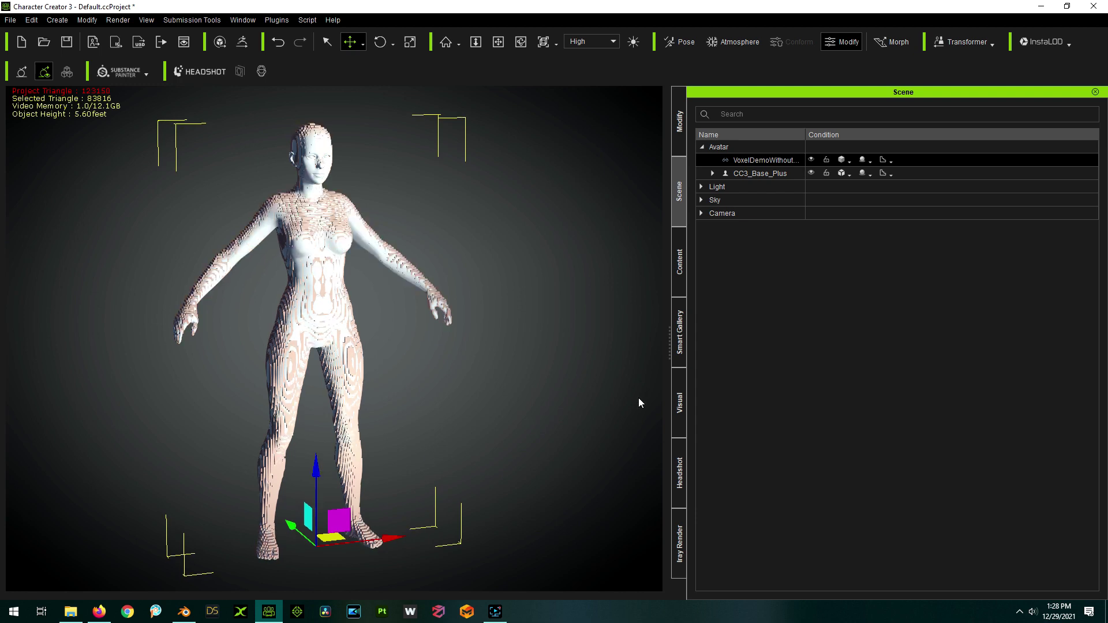
{"action": "right_click_drag", "start_coordinate": [638, 403], "coordinate": [890, 404]}
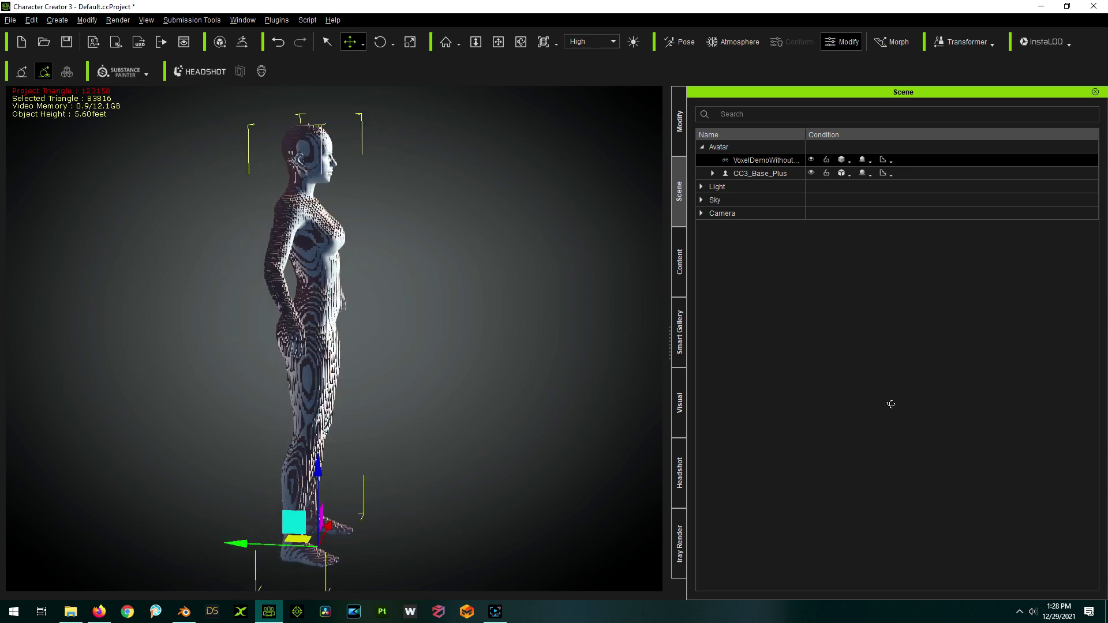
{"action": "right_click_drag", "start_coordinate": [213, 569], "coordinate": [512, 400]}
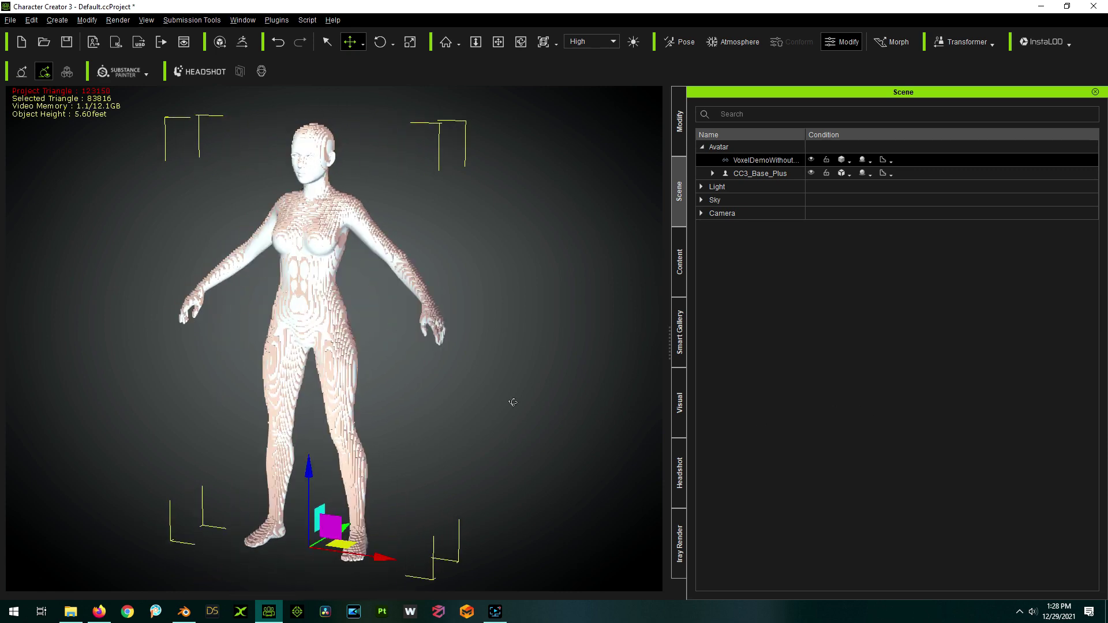
Rotate the blocky accessory to 0.596 about X to line it up with the base figure, checking the fit all around
{"action": "key", "text": "e"}
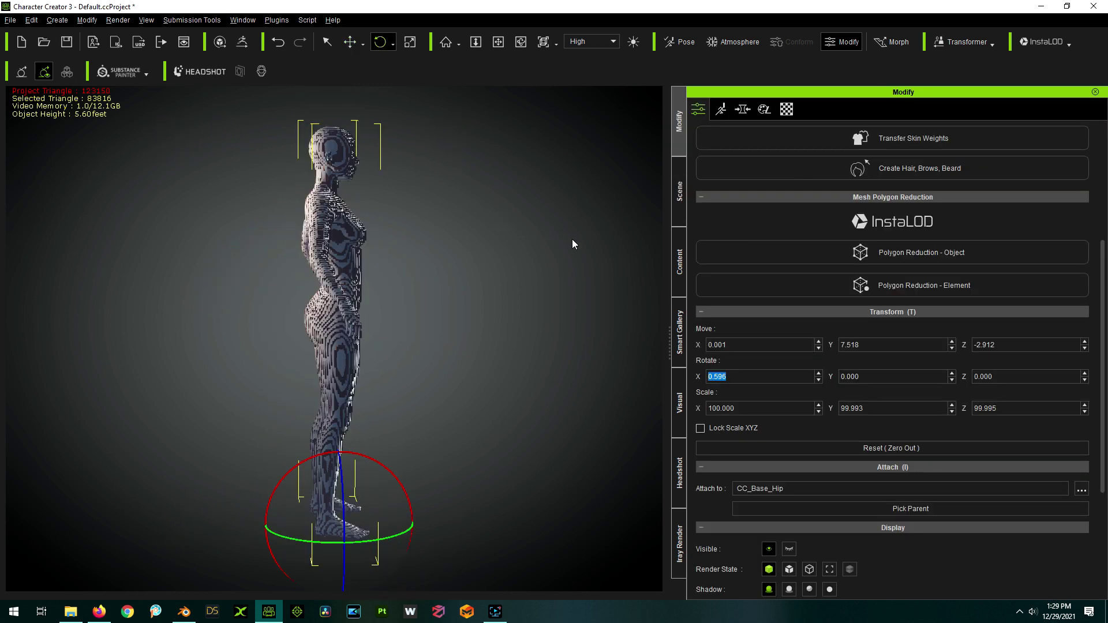
{"action": "right_click_drag", "start_coordinate": [574, 242], "coordinate": [102, 311]}
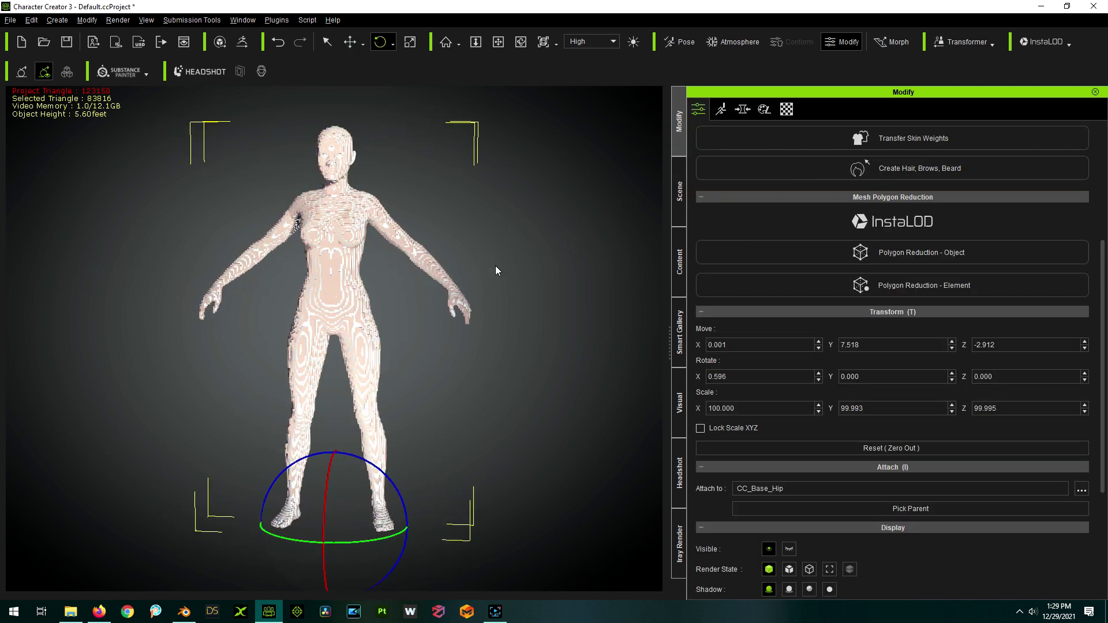
{"action": "right_click_drag", "start_coordinate": [495, 270], "coordinate": [375, 236]}
{"action": "key", "text": "q"}
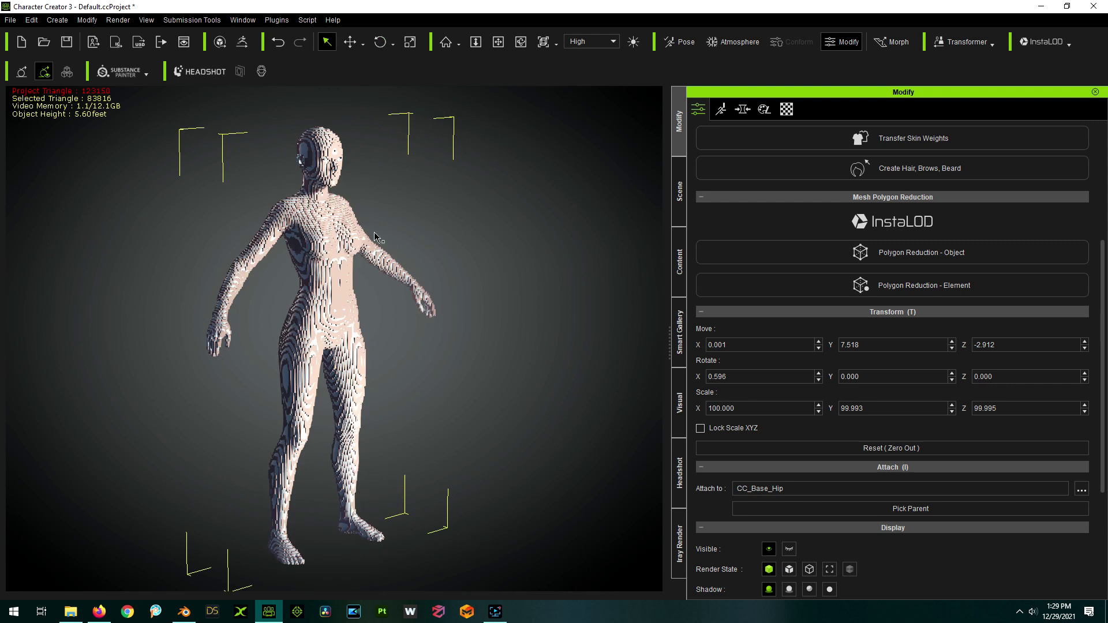
Transfer skin weights onto the VoxelDemoWithoutClothes accessory using the Other template preset
{"action": "left_click", "coordinate": [679, 193]}
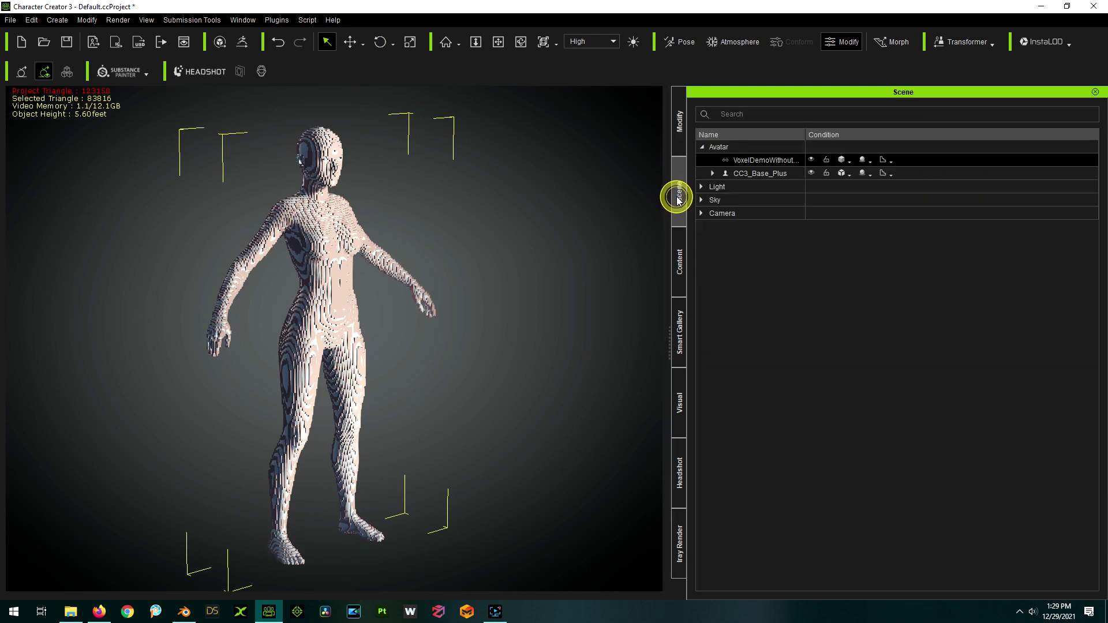
{"action": "left_click", "coordinate": [764, 160]}
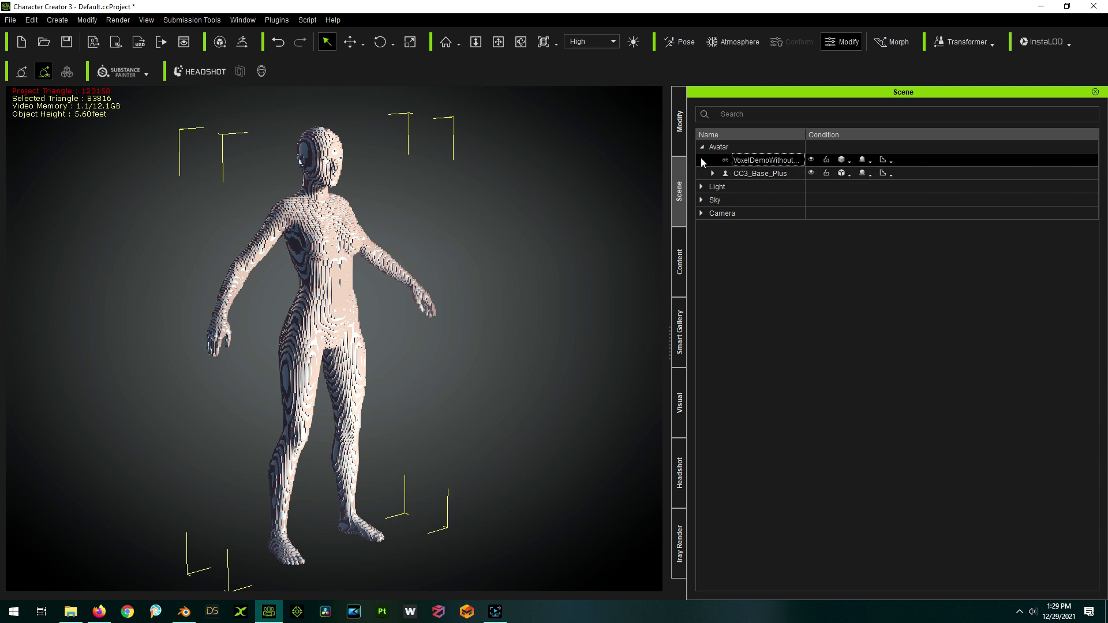
{"action": "left_click", "coordinate": [680, 133]}
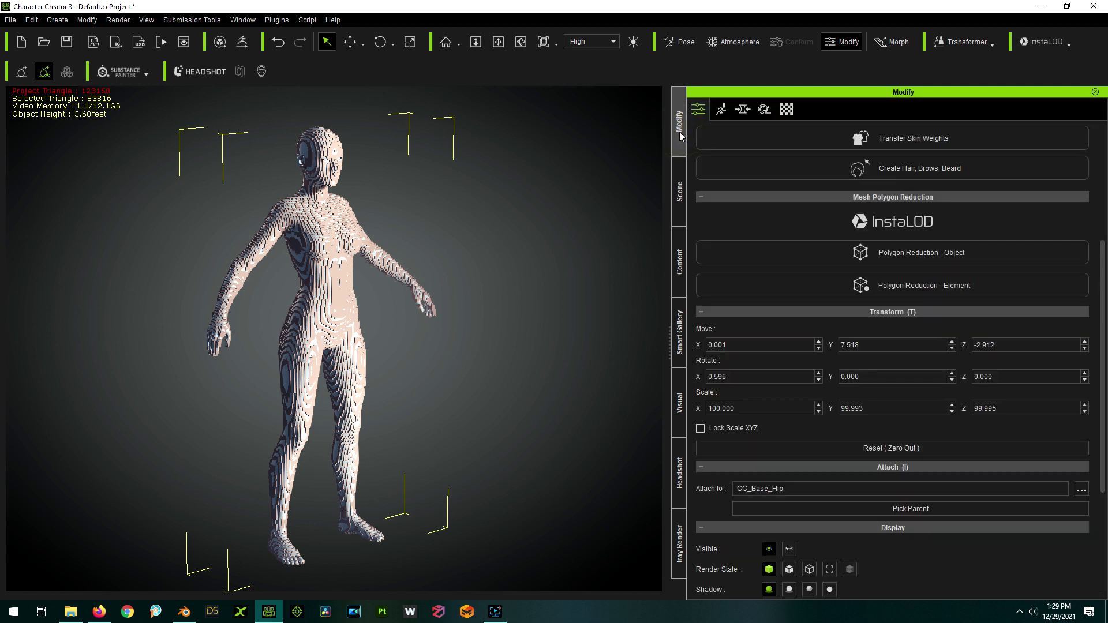
{"action": "scroll", "coordinate": [834, 243], "scroll_direction": "up", "scroll_amount": 2}
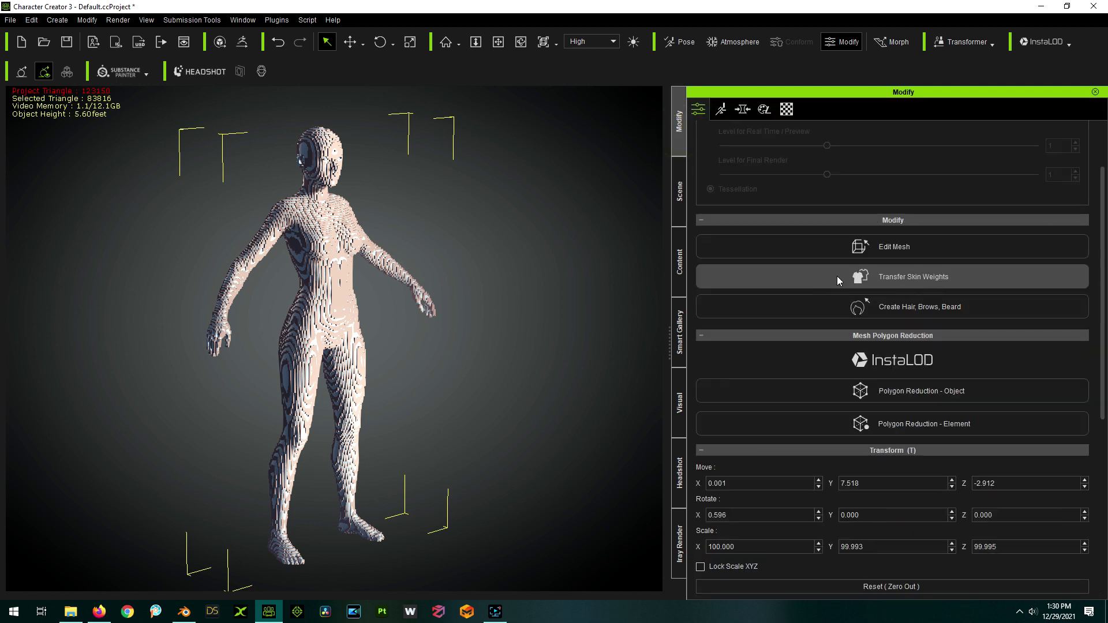
{"action": "left_click", "coordinate": [918, 277]}
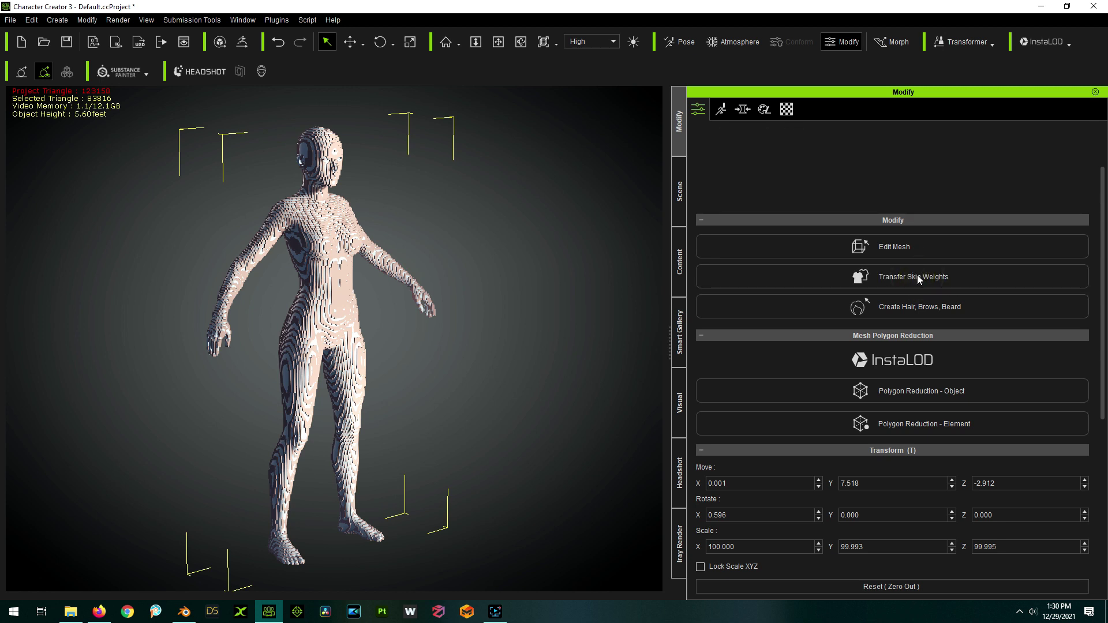
{"action": "left_click", "coordinate": [699, 278]}
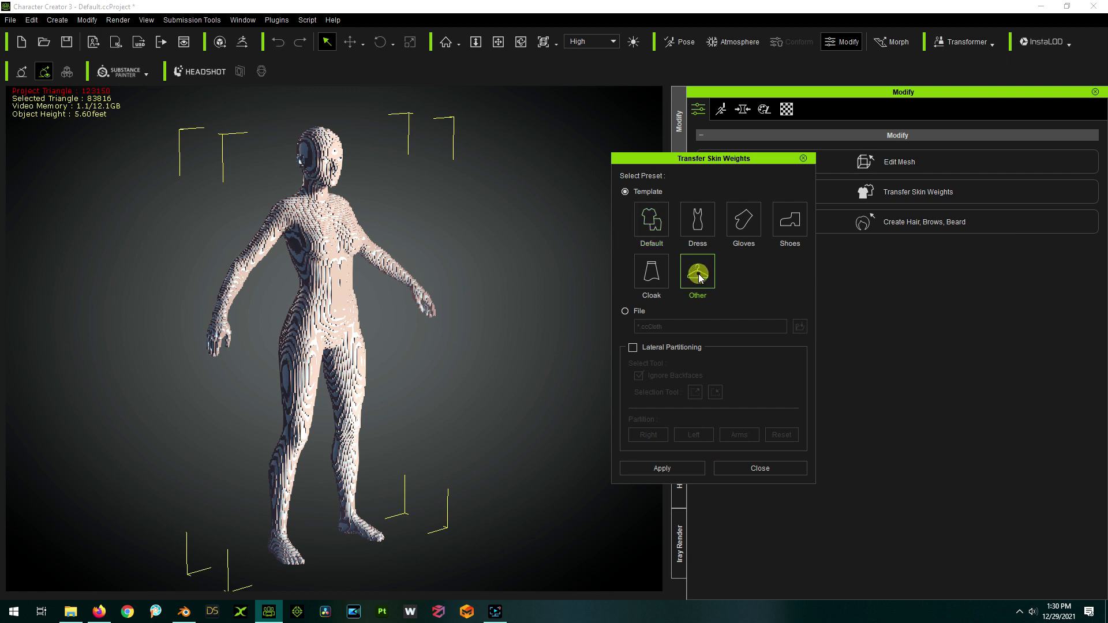
{"action": "left_click", "coordinate": [661, 468]}
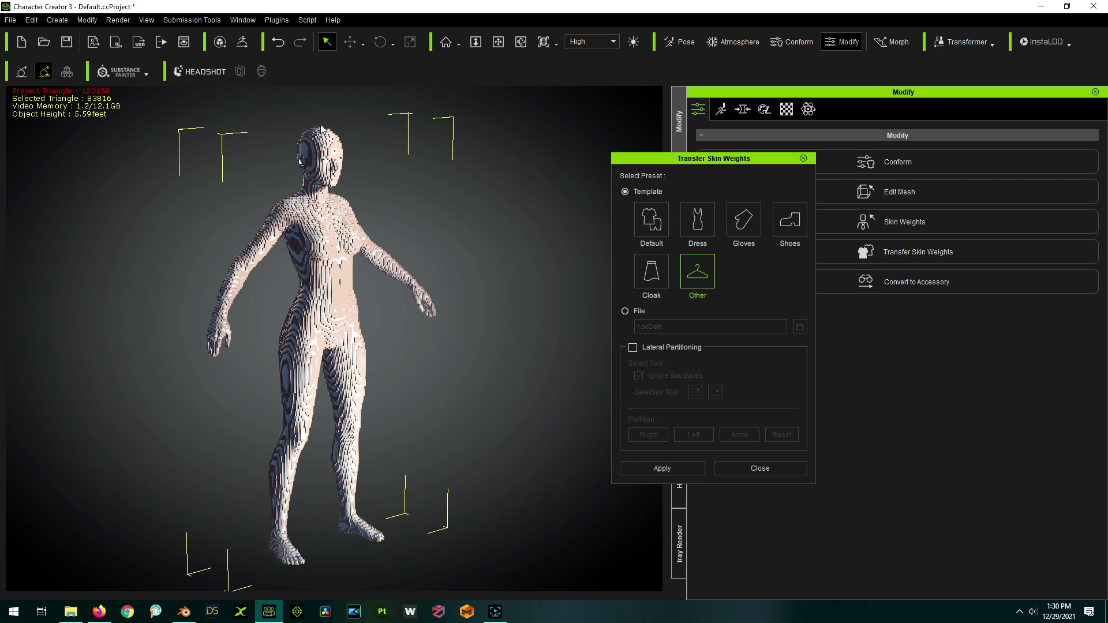
{"action": "left_click", "coordinate": [760, 477]}
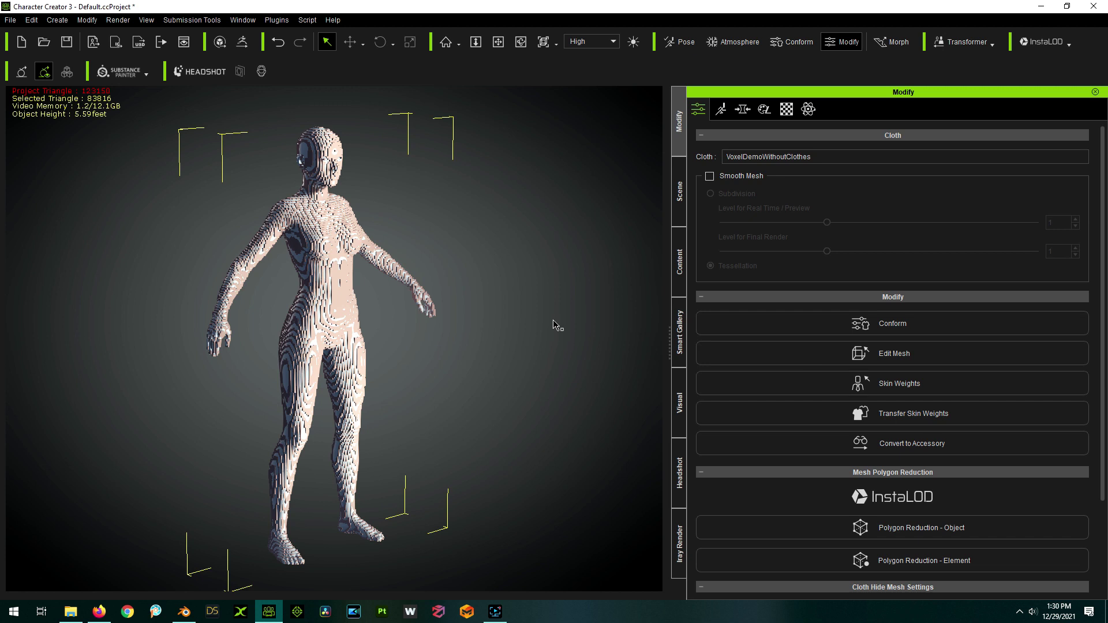
Test the skinned mesh by moving the figure's left hand in Edit Pose, and undo the pose change
{"action": "double_click", "coordinate": [343, 316]}
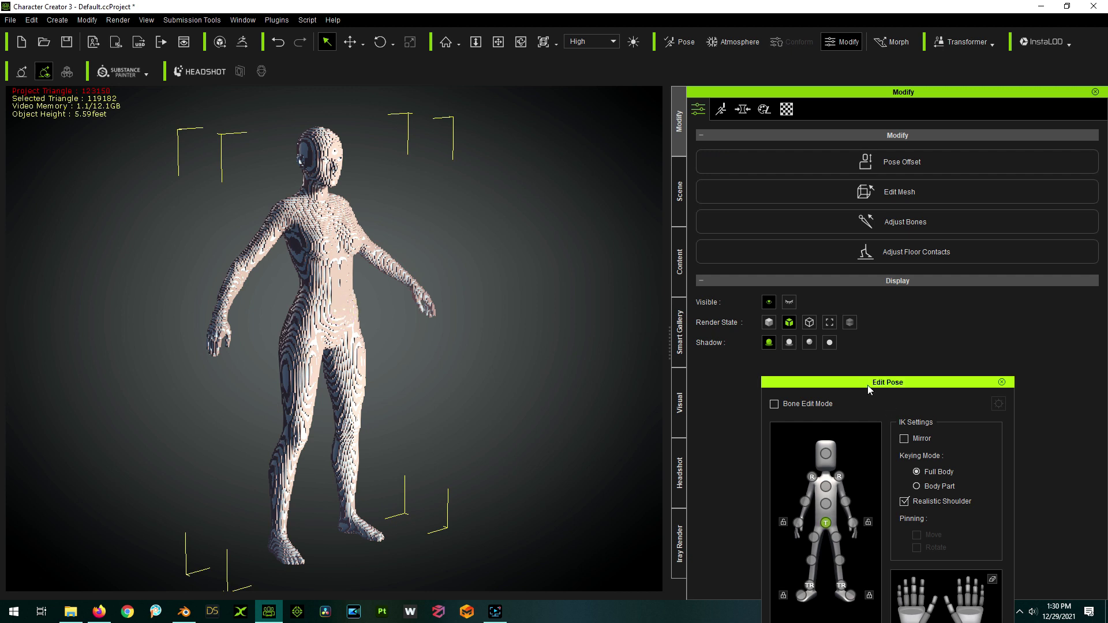
{"action": "left_click_drag", "start_coordinate": [860, 382], "coordinate": [792, 147]}
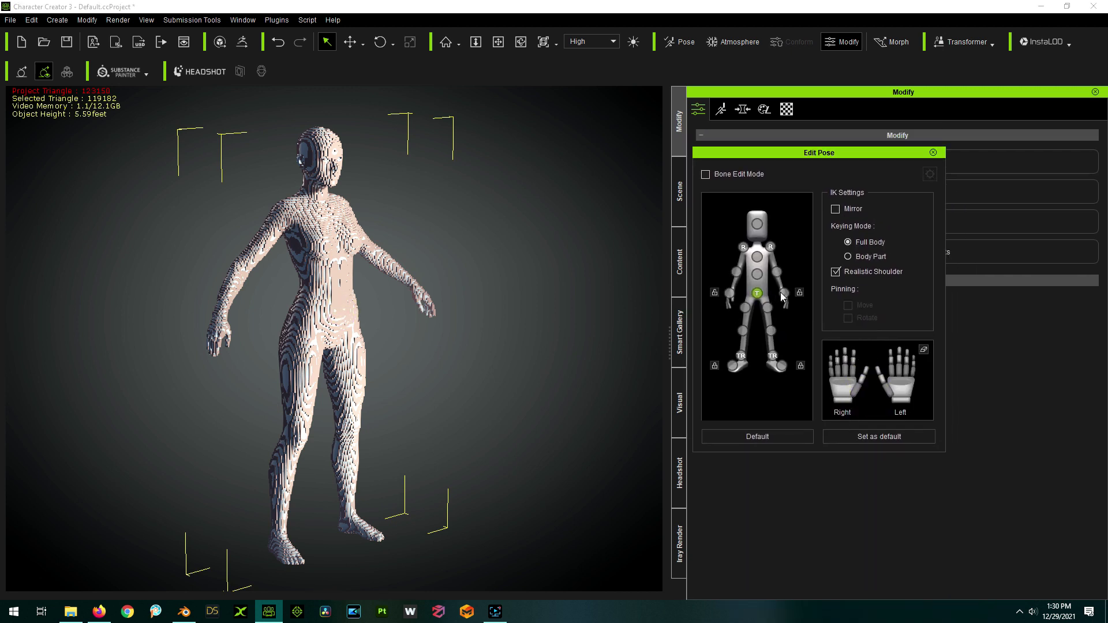
{"action": "left_click", "coordinate": [781, 293]}
{"action": "left_click_drag", "start_coordinate": [430, 257], "coordinate": [439, 199]}
{"action": "key", "text": "ctrl+z"}
{"action": "key", "text": "q"}
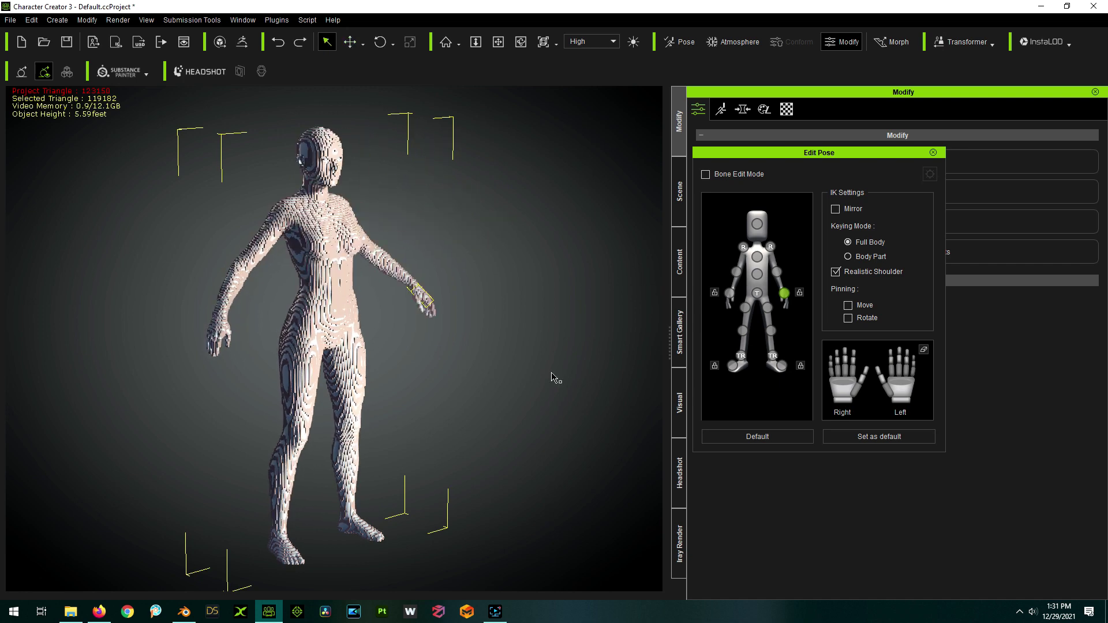
{"action": "left_click", "coordinate": [933, 152]}
Hide the CC3_Base_Plus figure with all its parts, leaving only the voxel mesh shown, and inspect the upper body
{"action": "left_click", "coordinate": [676, 193]}
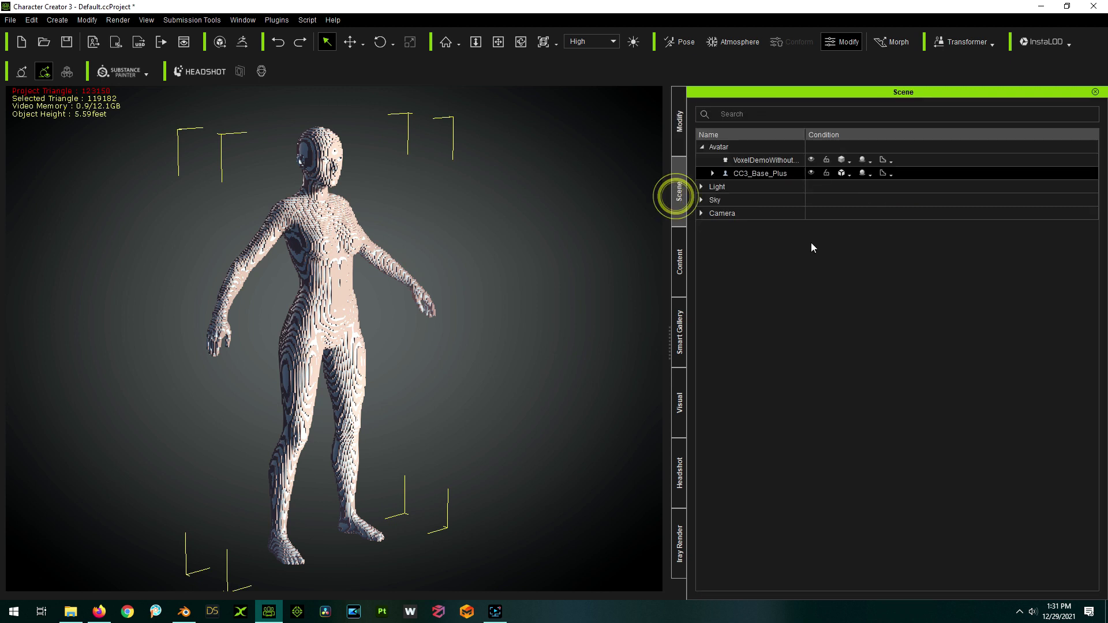
{"action": "left_click", "coordinate": [713, 173]}
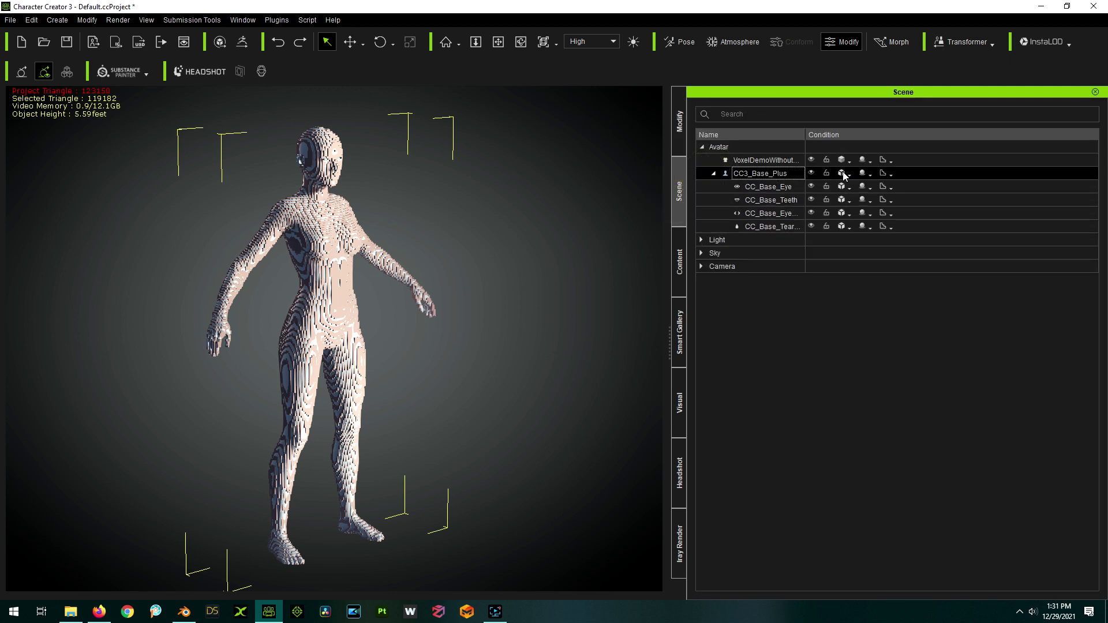
{"action": "left_click", "coordinate": [811, 172]}
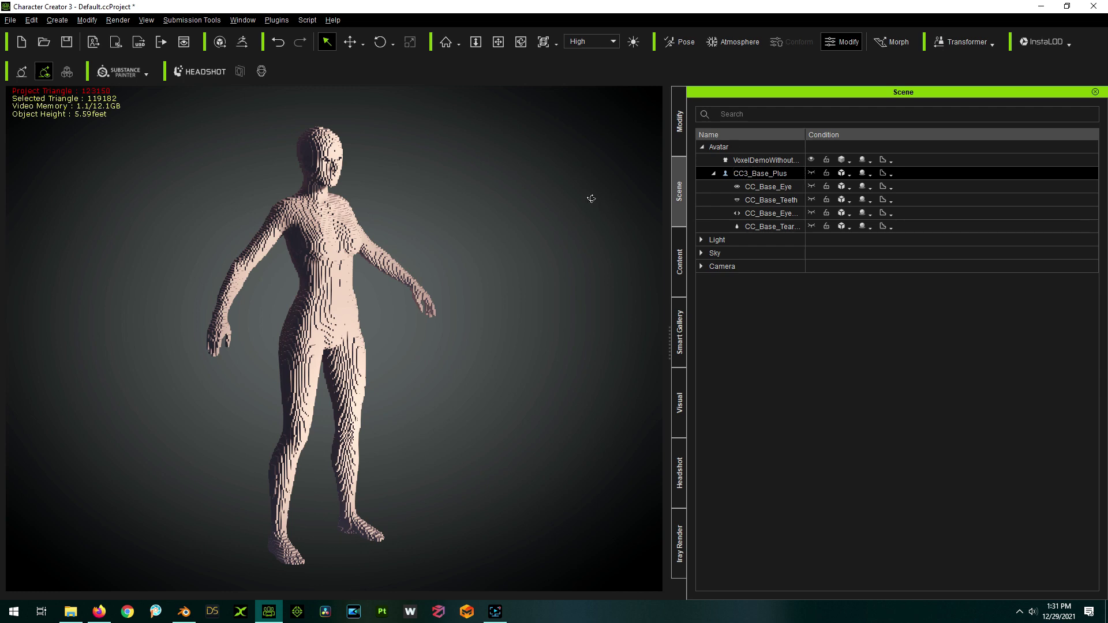
{"action": "scroll", "coordinate": [469, 302], "scroll_direction": "up", "scroll_amount": 5}
{"action": "left_click_drag", "start_coordinate": [468, 302], "coordinate": [442, 150]}
{"action": "scroll", "coordinate": [442, 150], "scroll_direction": "down", "scroll_amount": 4}
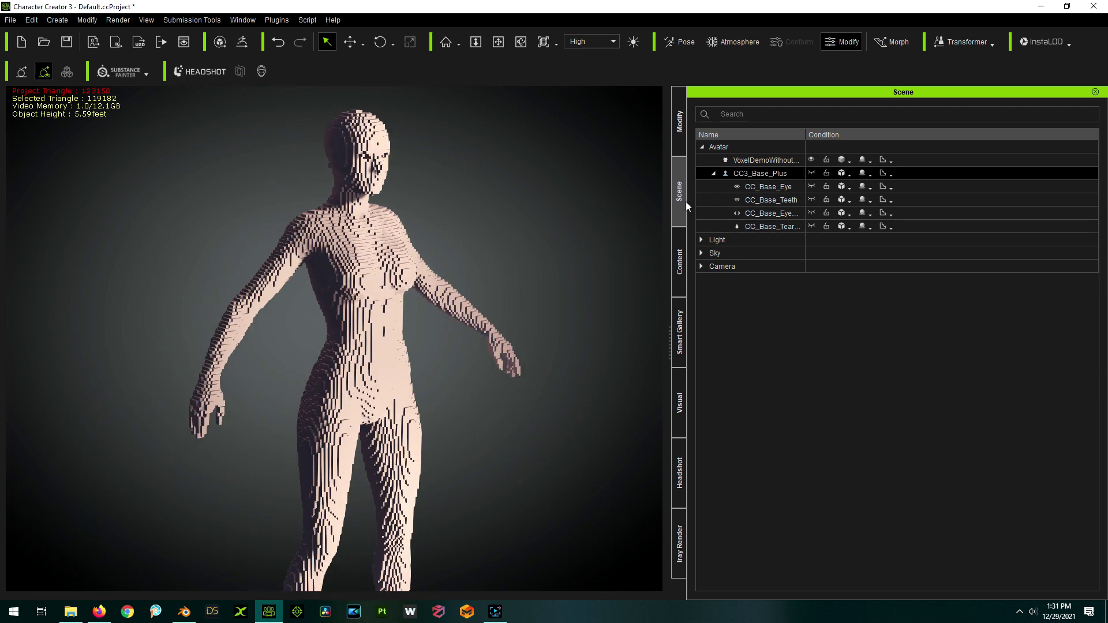
{"action": "left_click", "coordinate": [713, 173]}
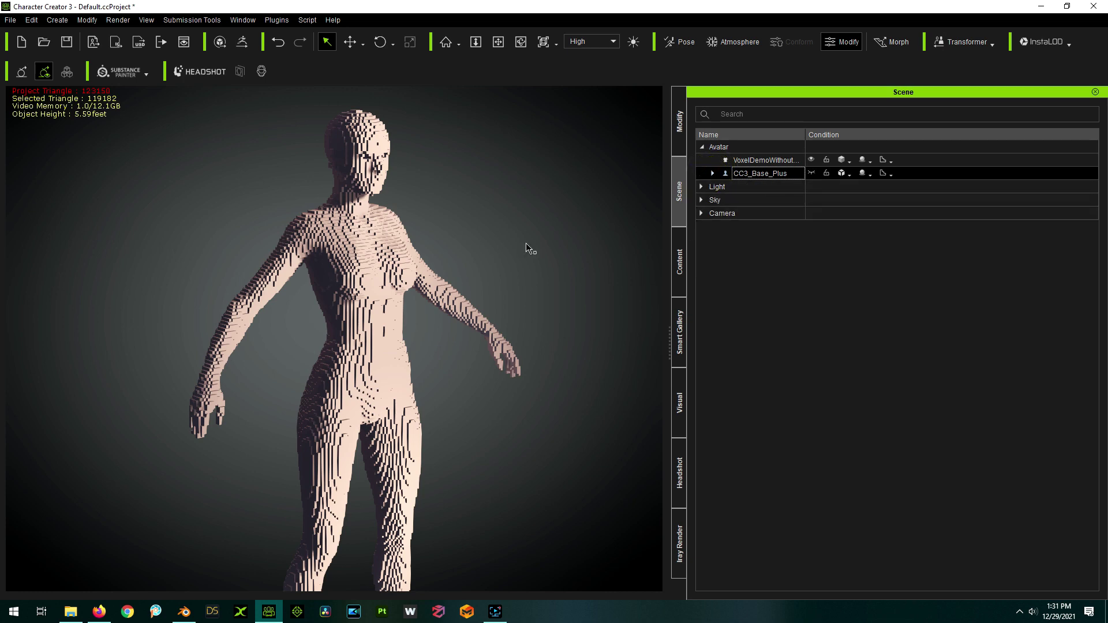
{"action": "left_click_drag", "start_coordinate": [584, 235], "coordinate": [453, 225]}
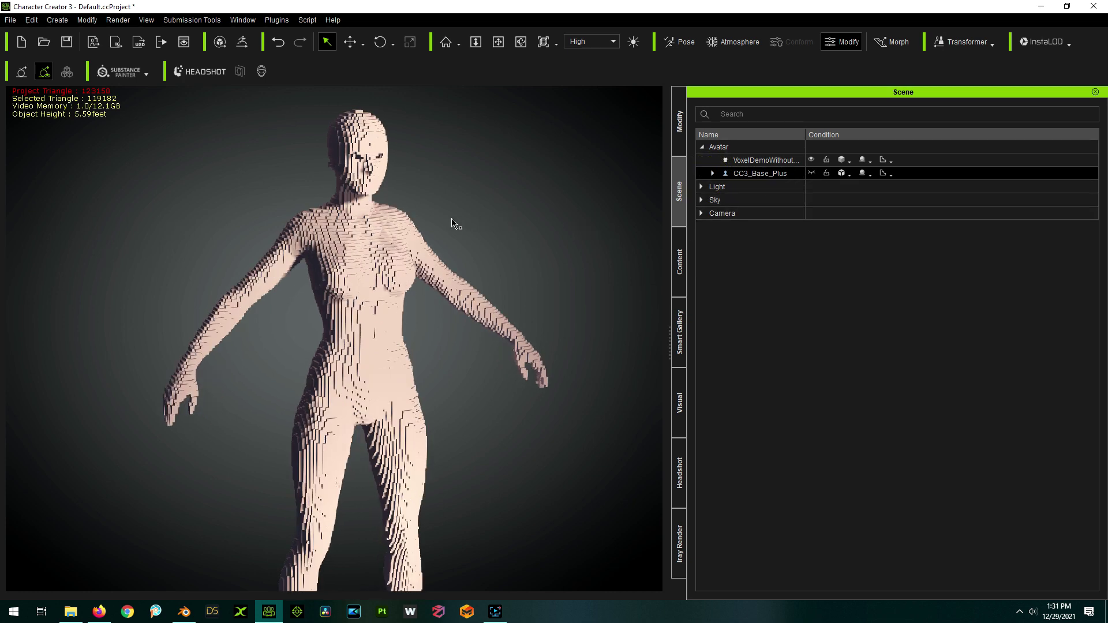
Try moving the upper torso and rotating the head in Edit Pose to check how the voxel mesh deforms, undoing the changes
{"action": "left_click", "coordinate": [762, 174]}
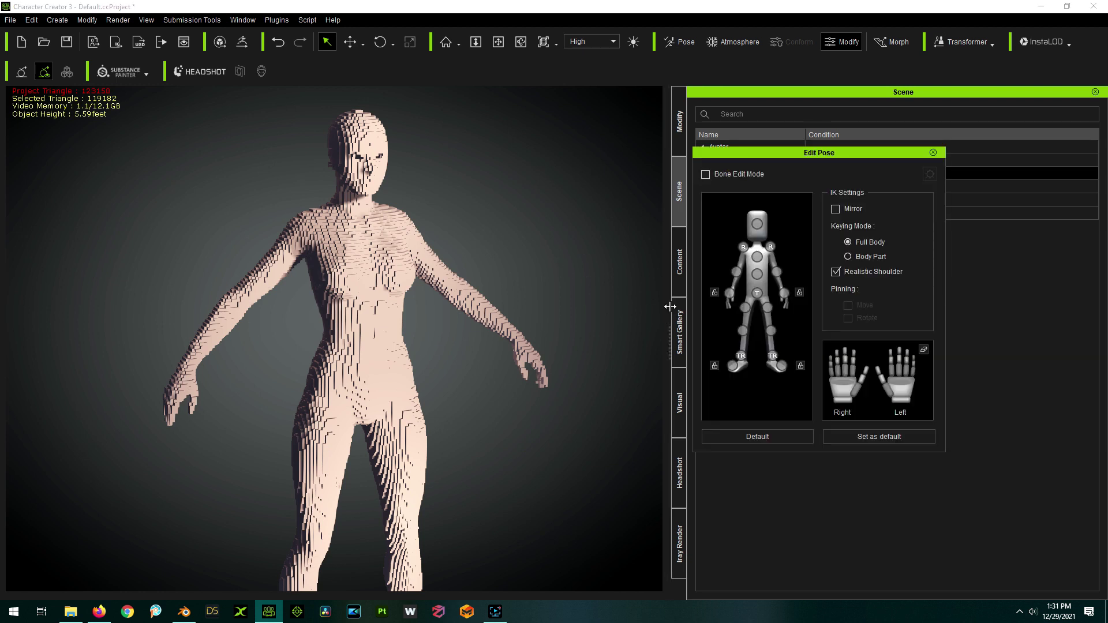
{"action": "left_click", "coordinate": [756, 257]}
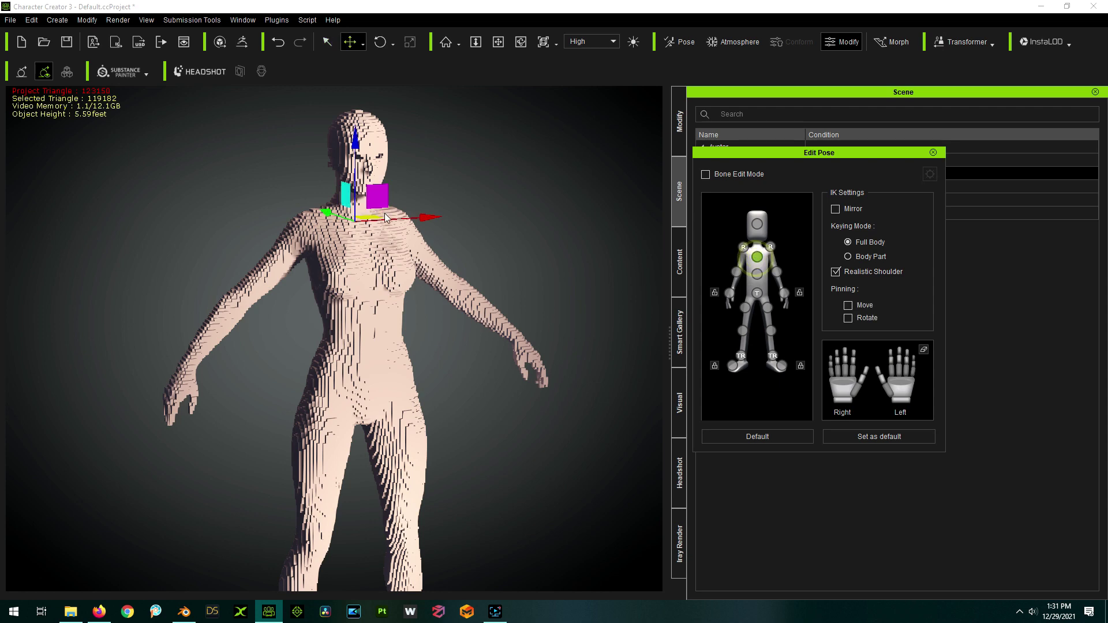
{"action": "left_click_drag", "start_coordinate": [376, 199], "coordinate": [416, 173]}
{"action": "key", "text": "ctrl+z"}
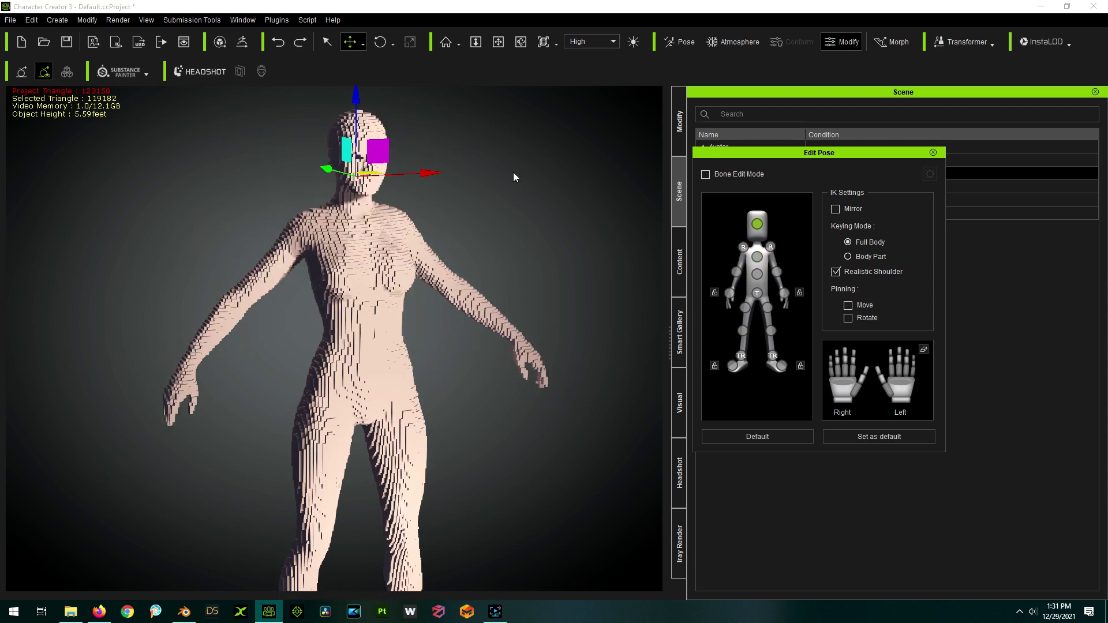
{"action": "key", "text": "e"}
{"action": "mouse_move", "coordinate": [404, 187]}
{"action": "left_mouse_down"}
{"action": "mouse_move", "coordinate": [426, 180]}
{"action": "mouse_move", "coordinate": [381, 186]}
{"action": "mouse_move", "coordinate": [398, 185]}
{"action": "left_mouse_up"}
{"action": "key", "text": "q"}
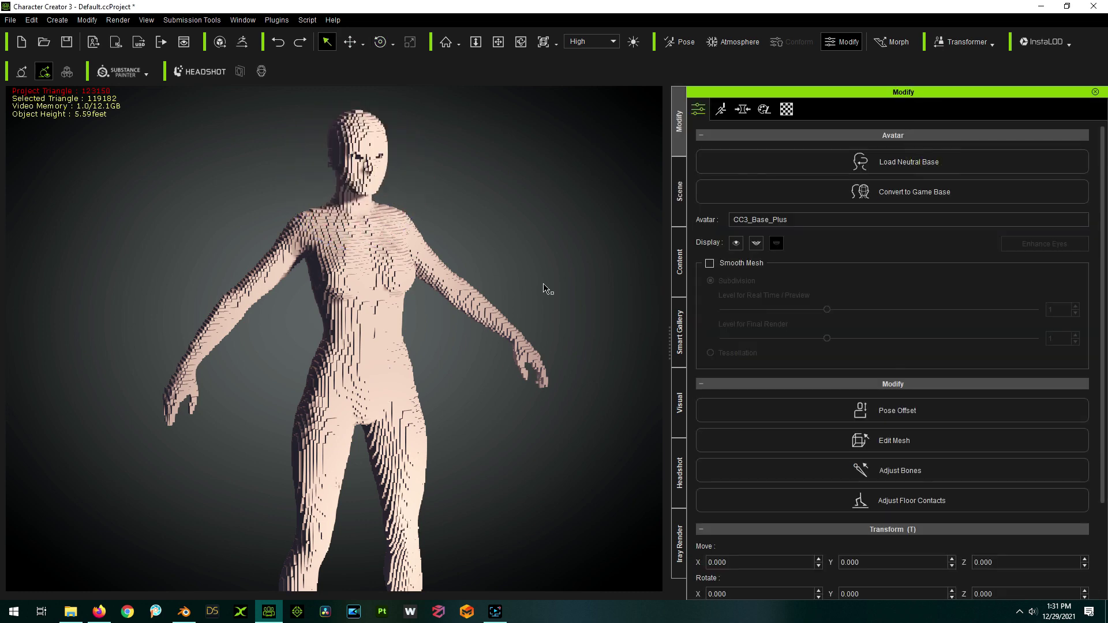
Show only the CC_Base_Eye part of the hidden base figure and check how the eyes sit in the blocky head
{"action": "right_click_drag", "start_coordinate": [545, 288], "coordinate": [534, 301]}
{"action": "scroll", "coordinate": [387, 111], "scroll_direction": "up", "scroll_amount": 10}
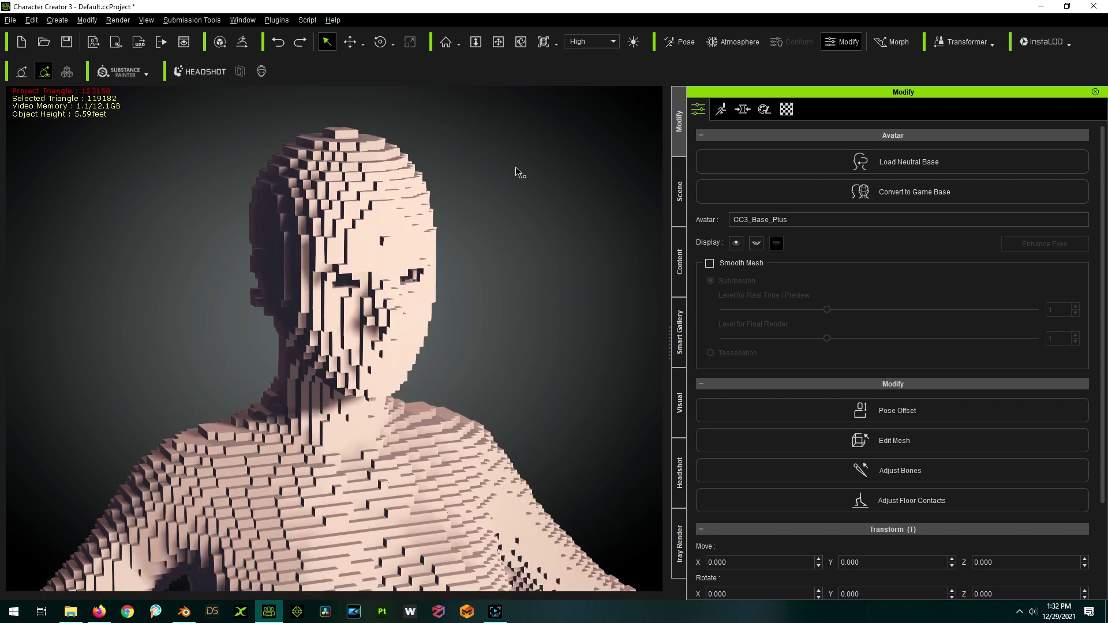
{"action": "right_click_drag", "start_coordinate": [519, 171], "coordinate": [479, 82]}
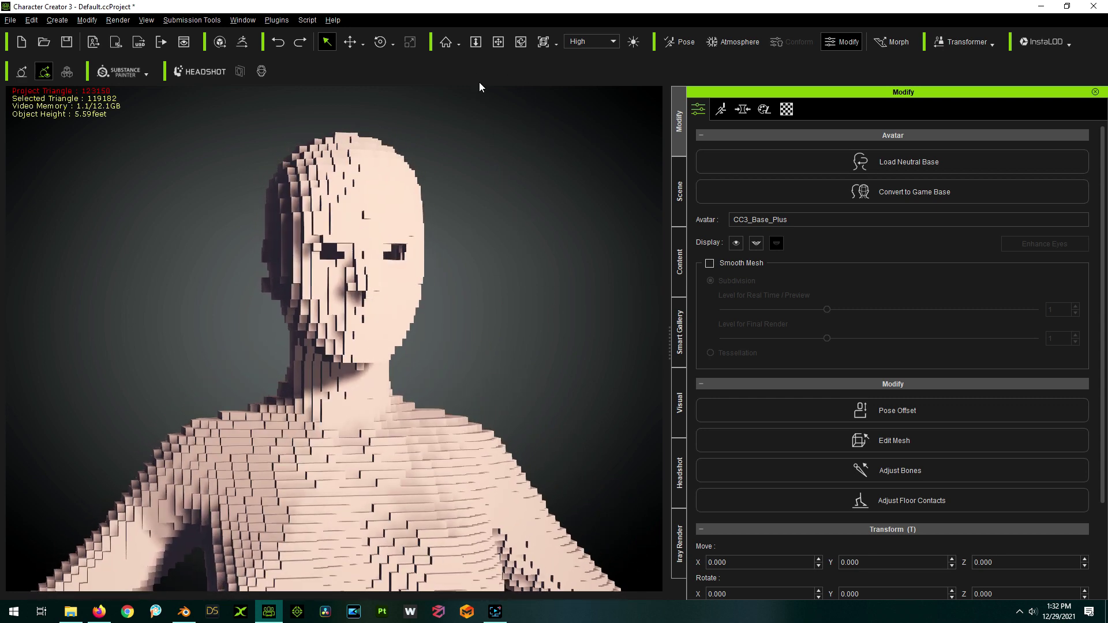
{"action": "left_click", "coordinate": [678, 202]}
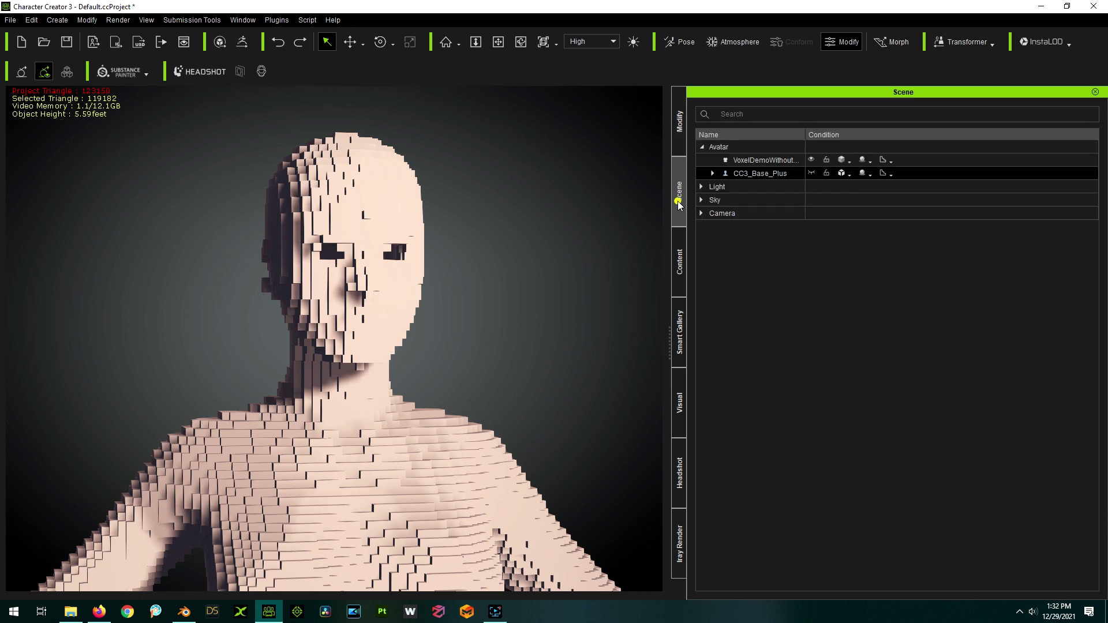
{"action": "left_click", "coordinate": [713, 174]}
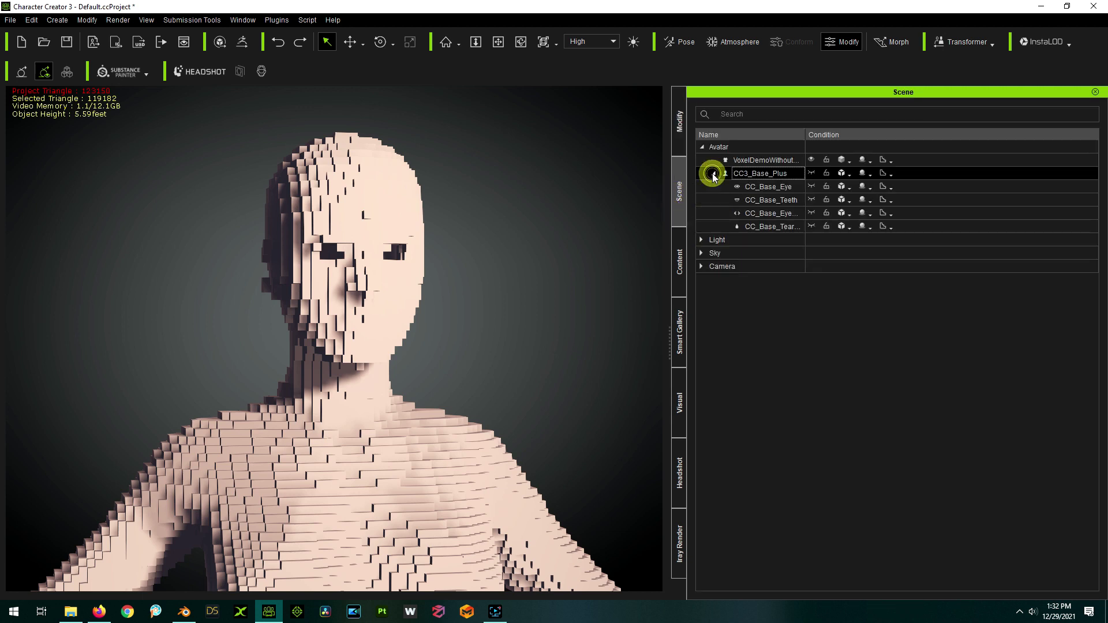
{"action": "left_click", "coordinate": [810, 186]}
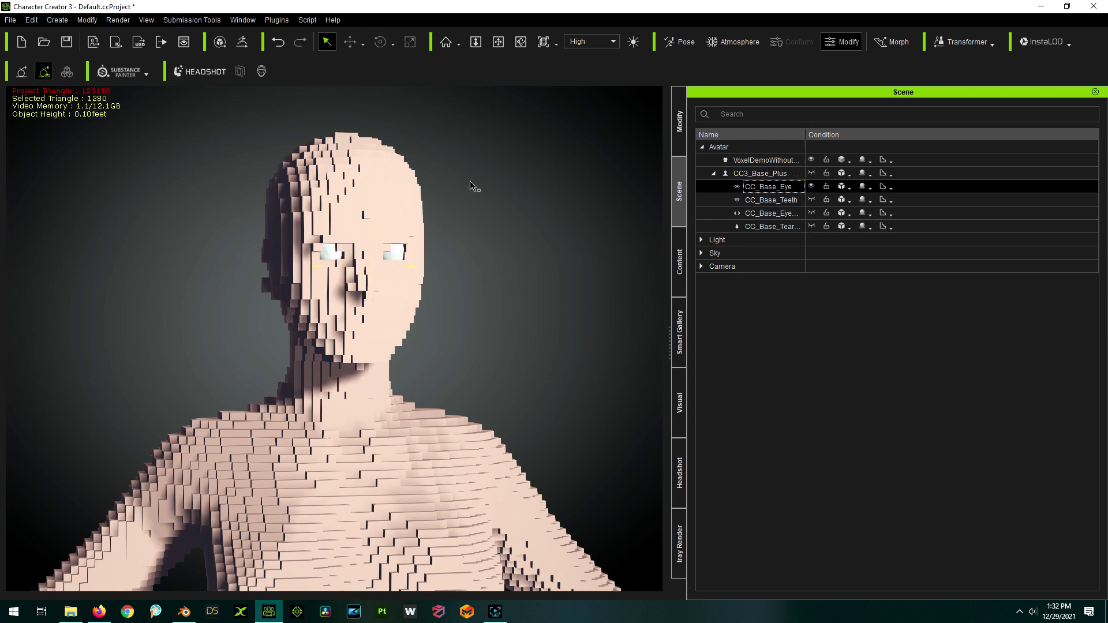
{"action": "scroll", "coordinate": [469, 182], "scroll_direction": "up", "scroll_amount": 5}
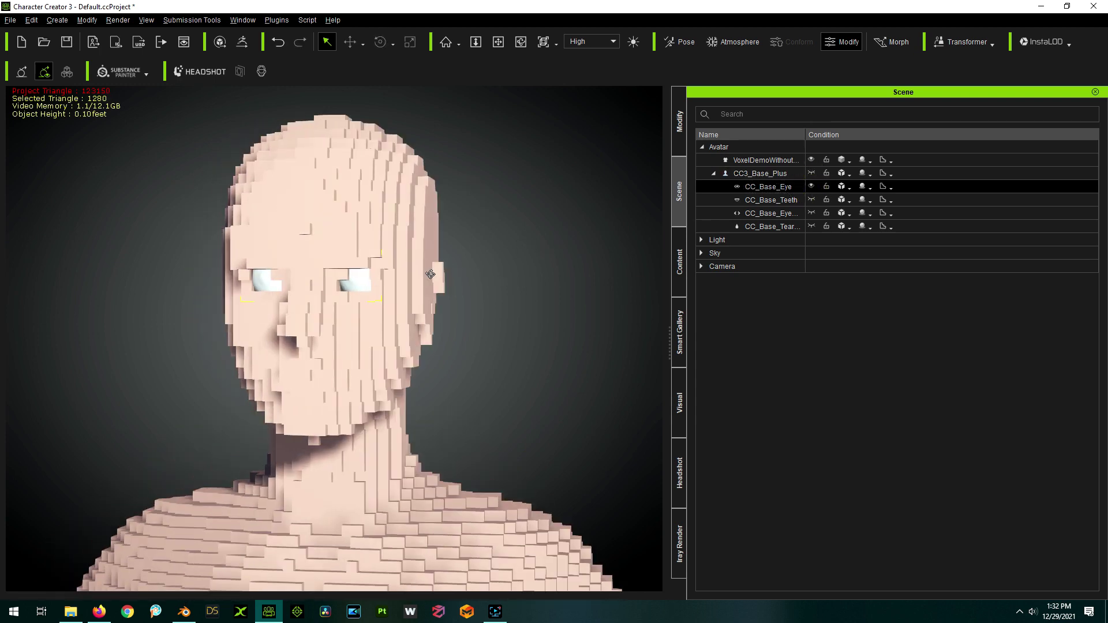
Hide the CC_Base_Eye part again and look over the blocky head and chest
{"action": "left_click", "coordinate": [473, 462]}
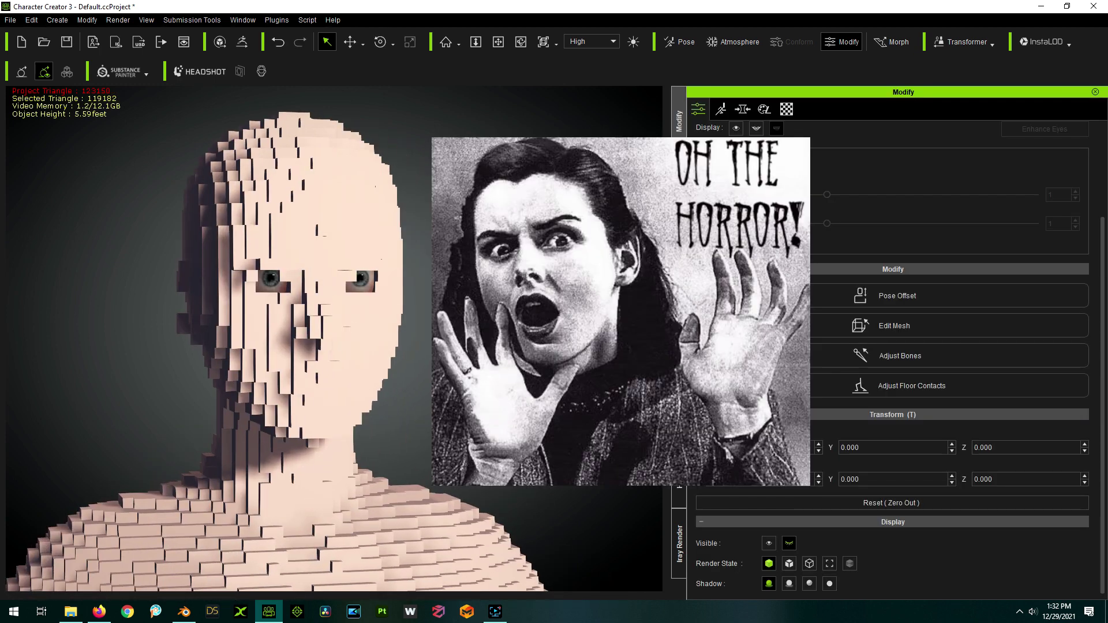
{"action": "left_click", "coordinate": [679, 167]}
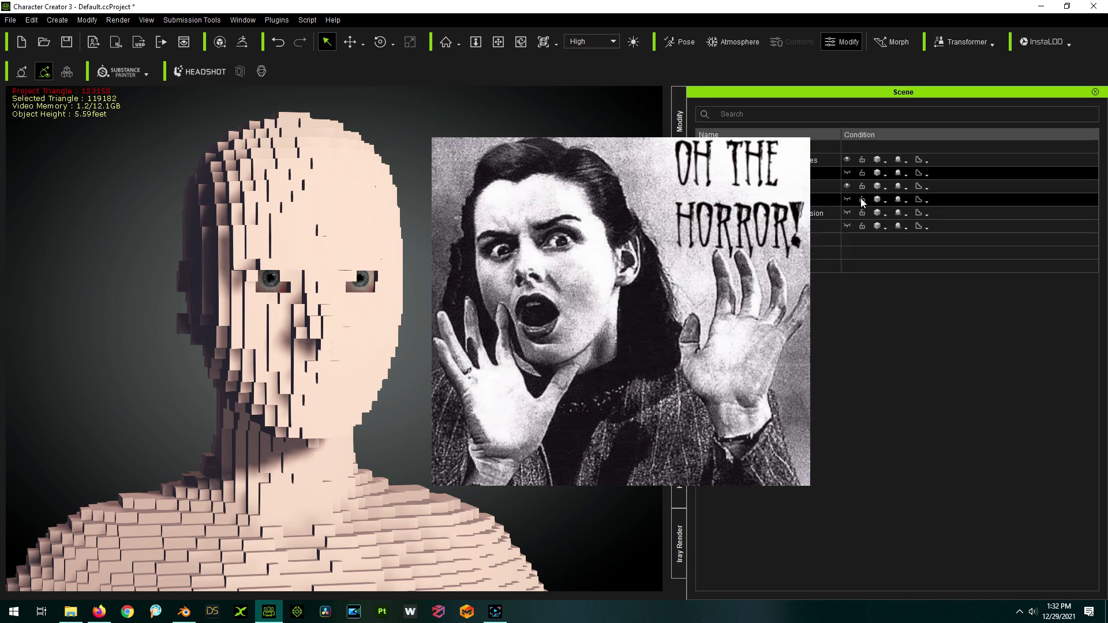
{"action": "left_click", "coordinate": [848, 186]}
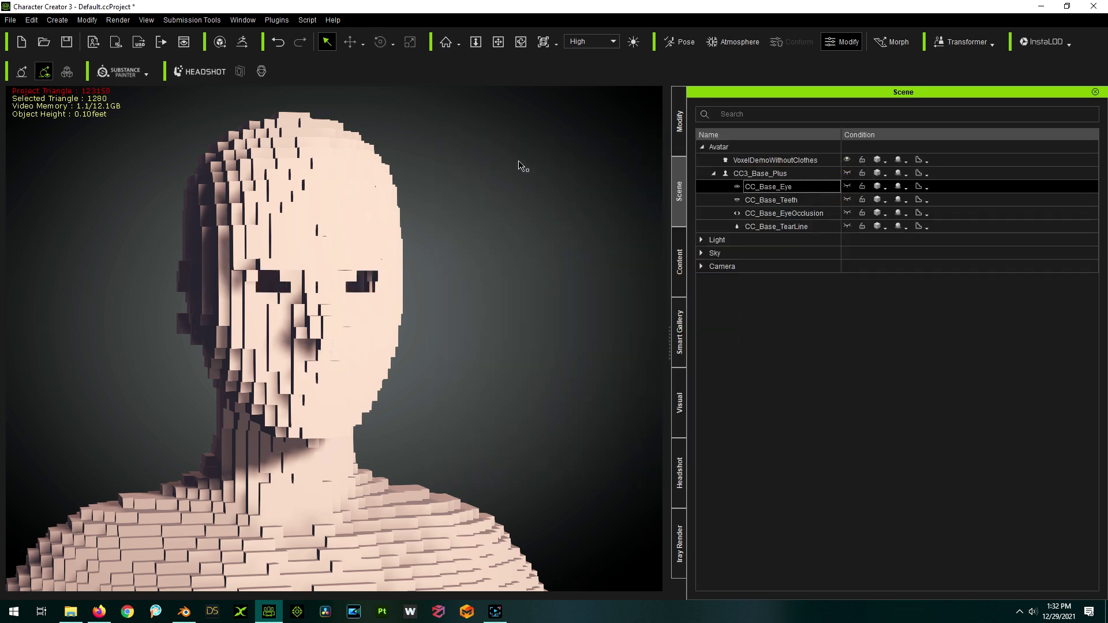
{"action": "right_click_drag", "start_coordinate": [514, 171], "coordinate": [183, 185]}
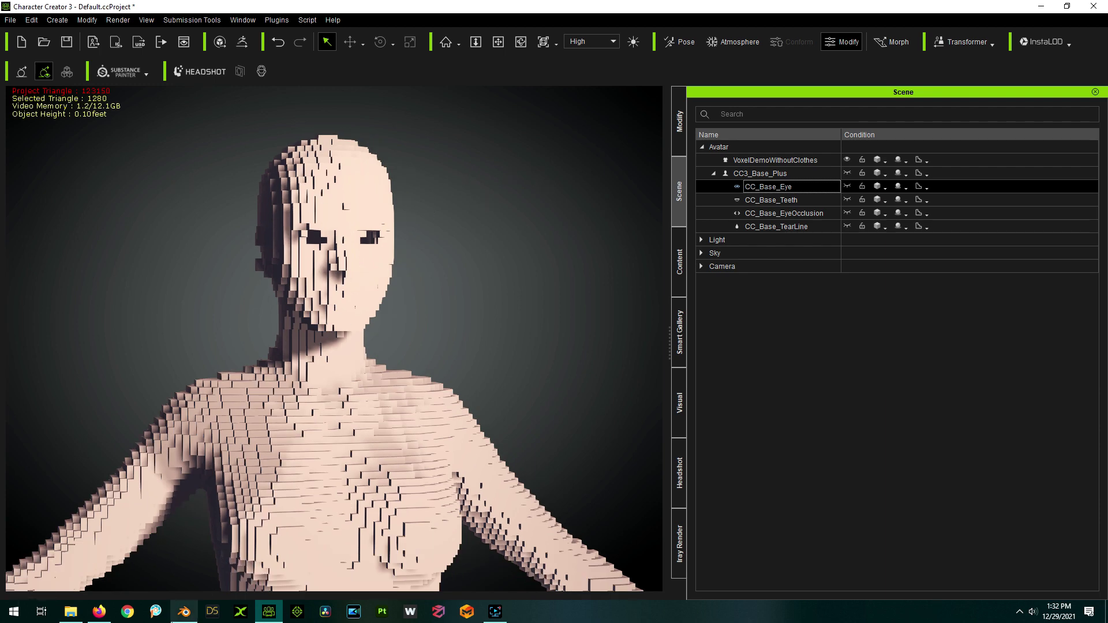
Switch to Blender and add a cube mesh to the scene at the world origin, between the voxel figure's feet
{"action": "left_click", "coordinate": [183, 613]}
{"action": "left_click", "coordinate": [136, 179]}
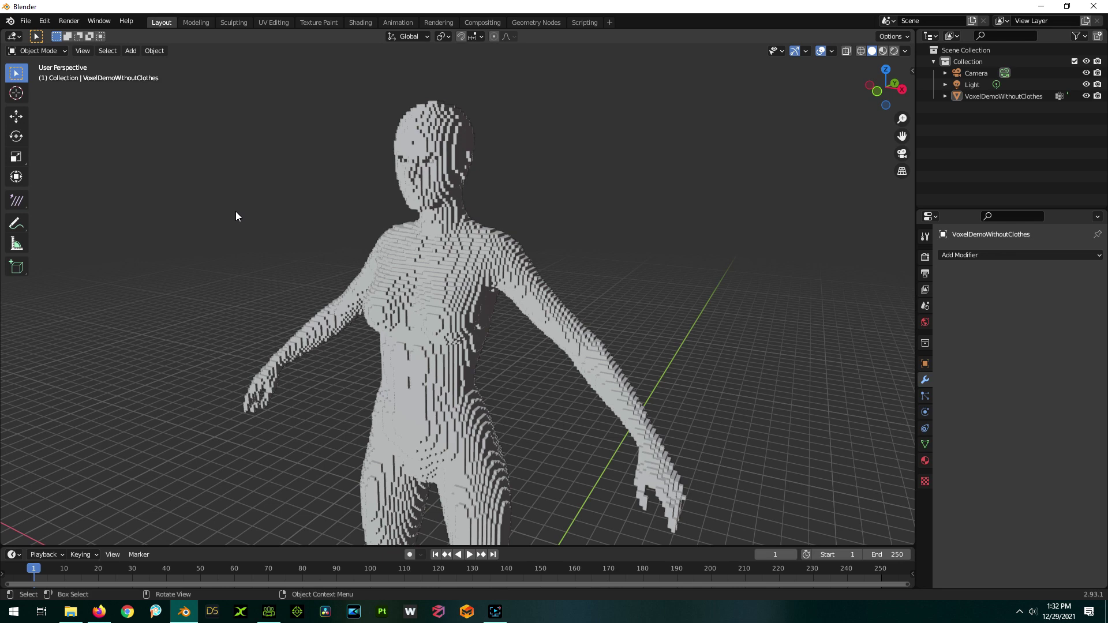
{"action": "key", "text": "shift+a"}
{"action": "mouse_move", "coordinate": [236, 214]}
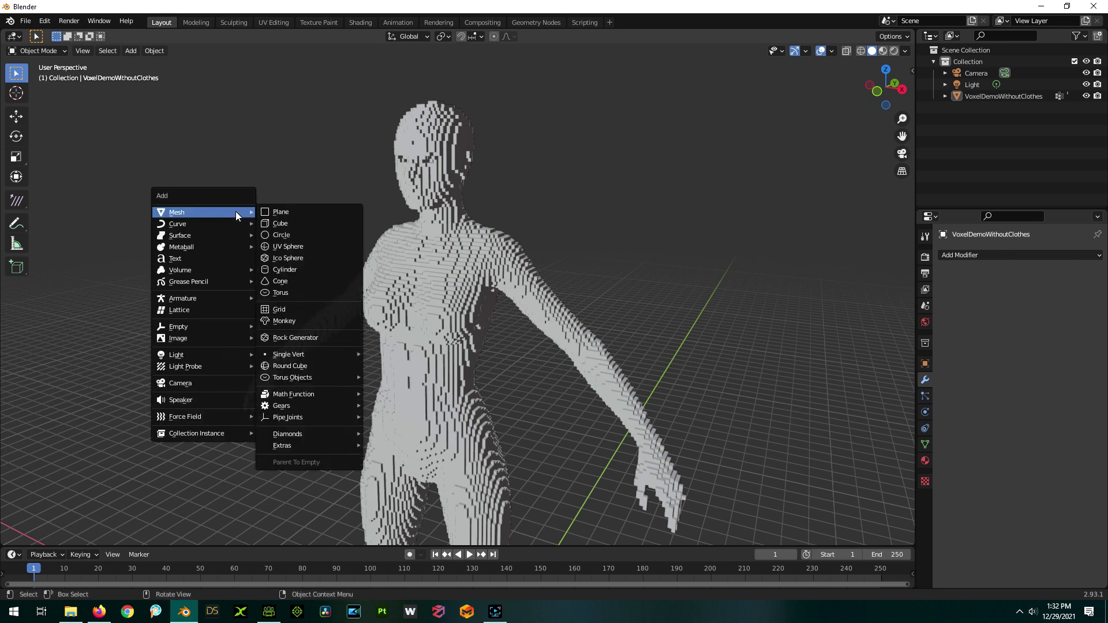
{"action": "left_click", "coordinate": [285, 224]}
{"action": "scroll", "coordinate": [626, 110], "scroll_direction": "down", "scroll_amount": 6}
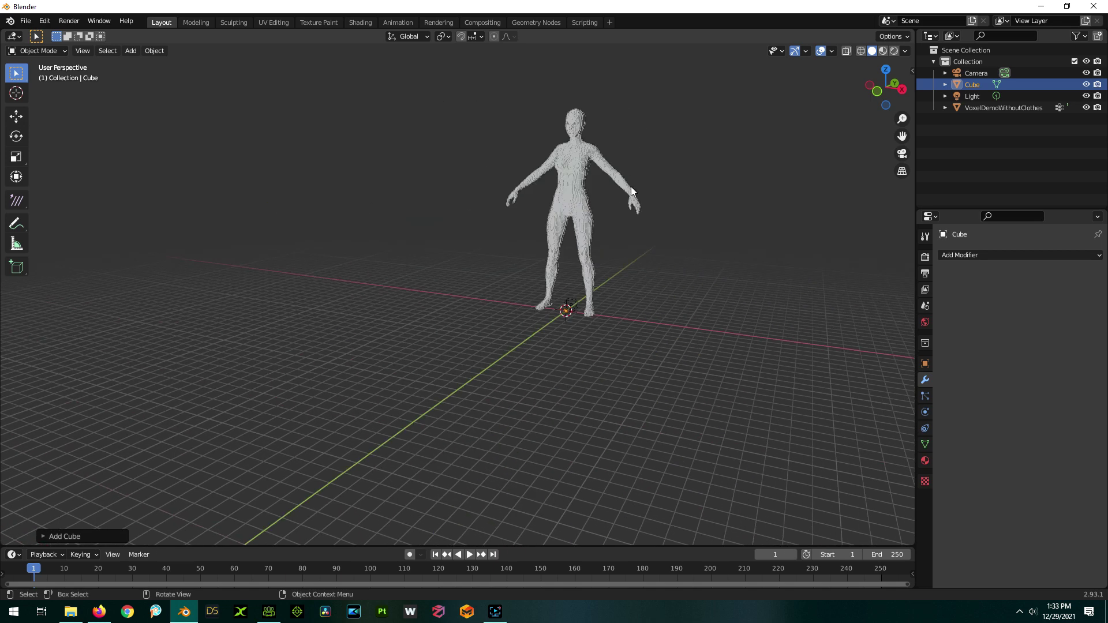
{"action": "scroll", "coordinate": [587, 287], "scroll_direction": "up", "scroll_amount": 8}
{"action": "scroll", "coordinate": [559, 250], "scroll_direction": "up", "scroll_amount": 8}
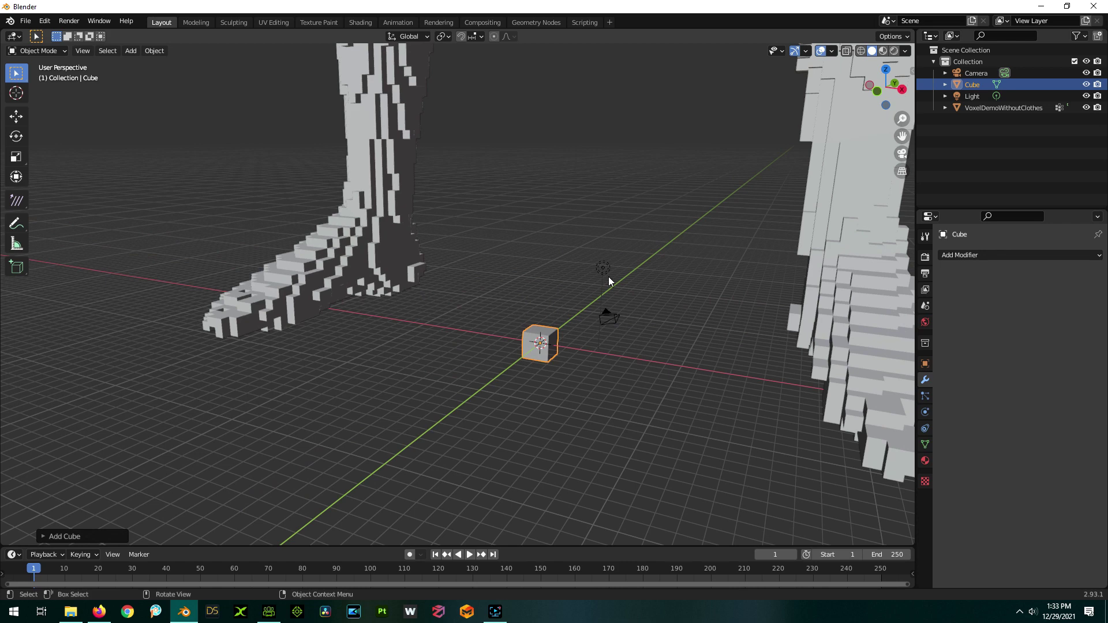
Export only the selected cube as a Wavefront OBJ named VoxelEyes.obj in the Exported from Blender folder
{"action": "scroll", "coordinate": [558, 287], "scroll_direction": "up", "scroll_amount": 2}
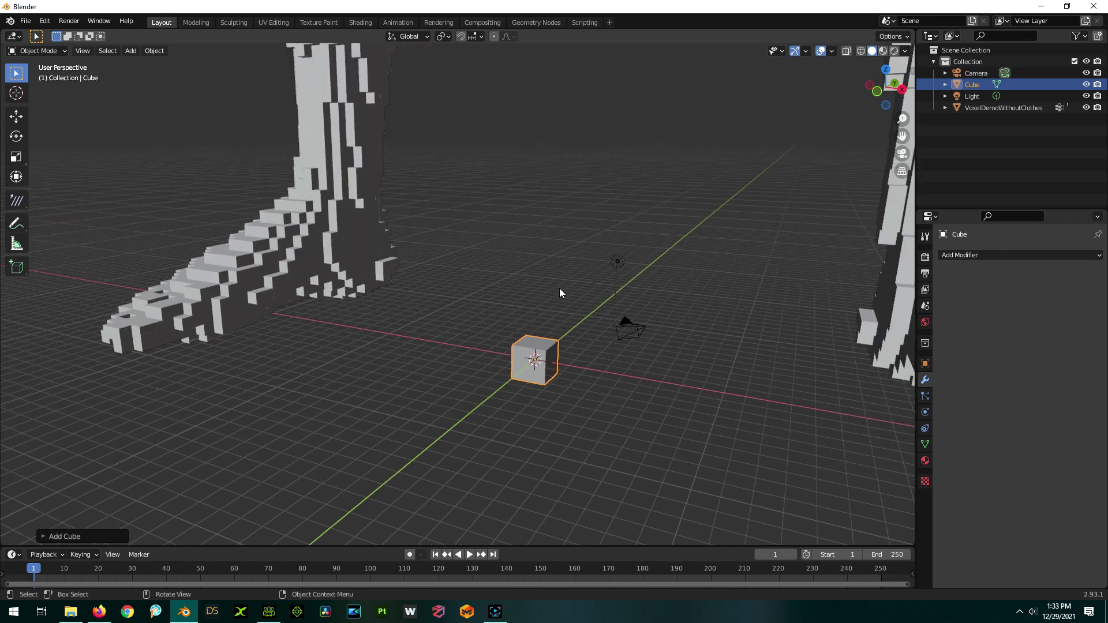
{"action": "left_click", "coordinate": [30, 24]}
{"action": "mouse_move", "coordinate": [64, 193]}
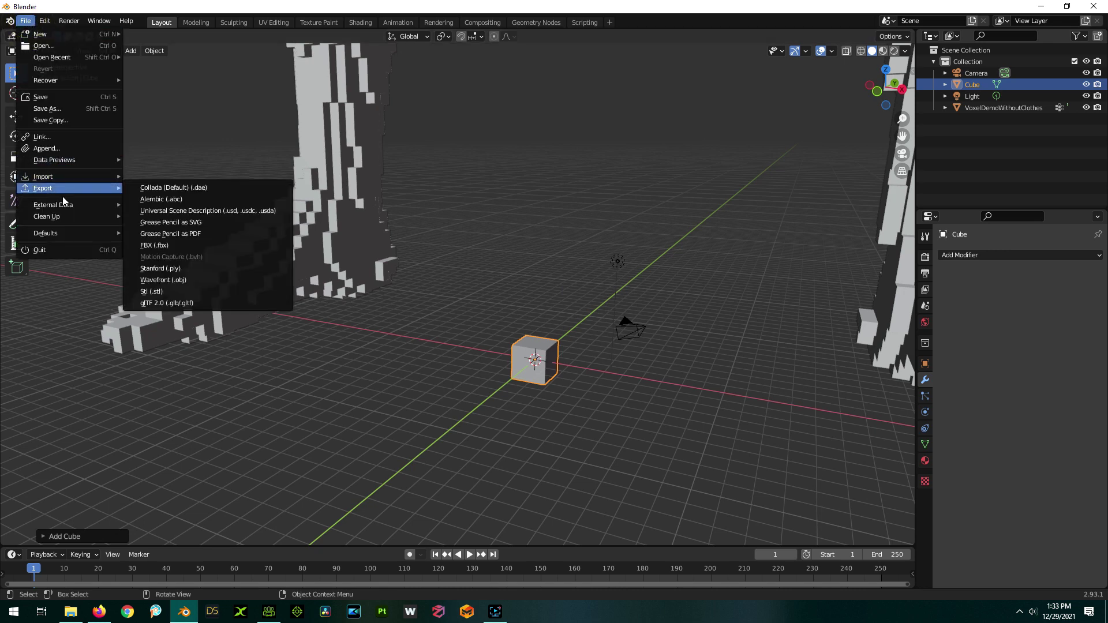
{"action": "left_click", "coordinate": [173, 279]}
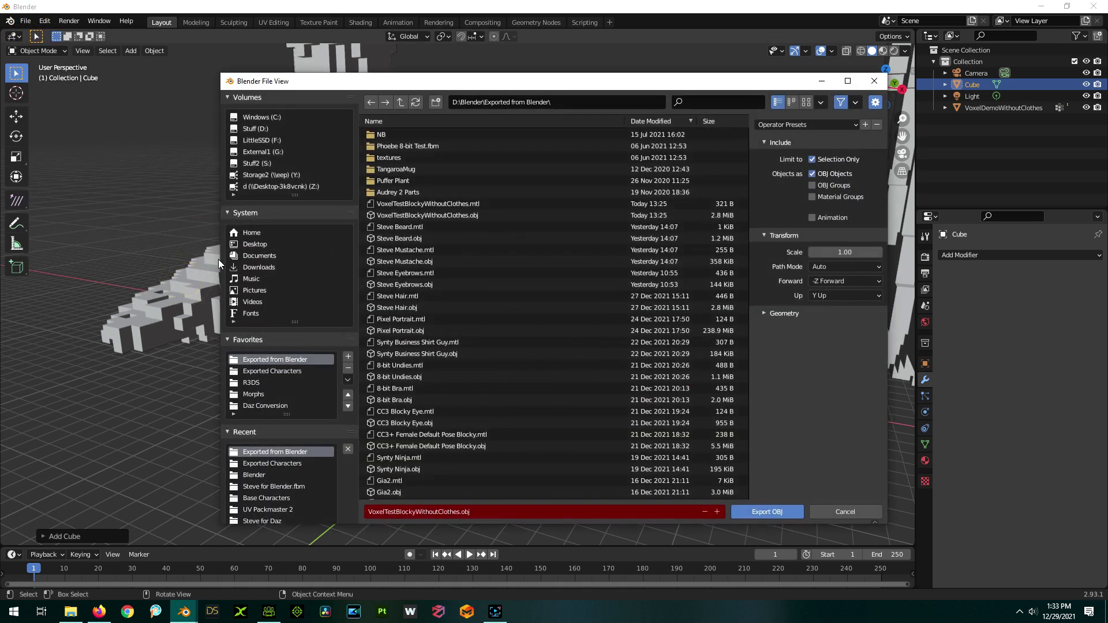
{"action": "left_click", "coordinate": [583, 512]}
{"action": "type", "text": "VoxelEyes.obj"}
{"action": "left_click", "coordinate": [784, 507]}
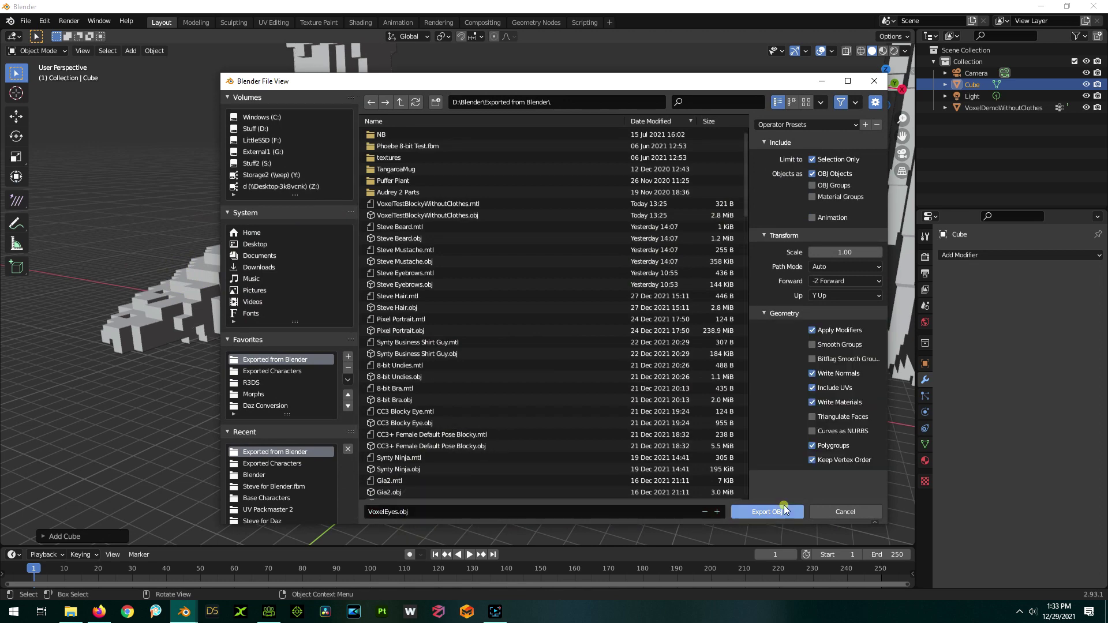
{"action": "left_click", "coordinate": [783, 505]}
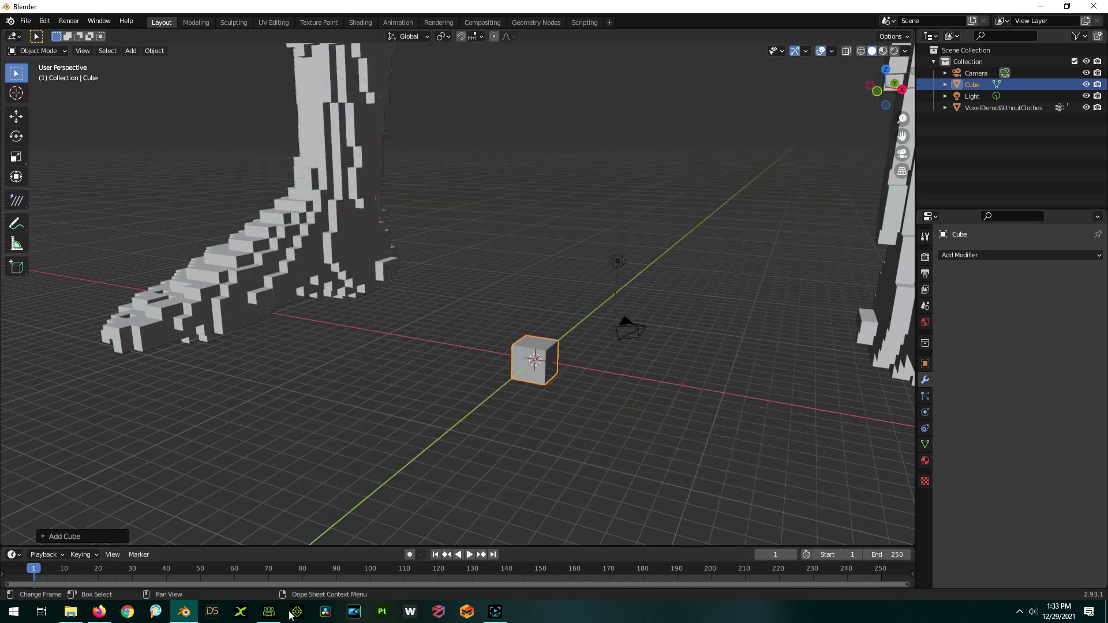
Switch to Character Creator and load VoxelEyes.obj onto the avatar as an accessory
{"action": "left_click", "coordinate": [269, 612]}
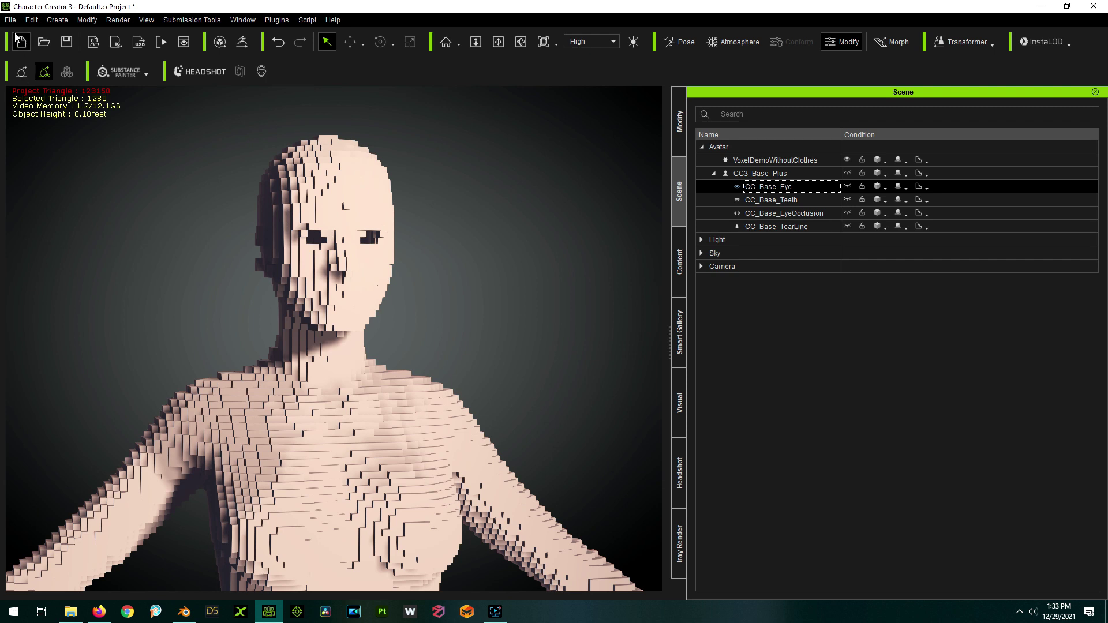
{"action": "left_click", "coordinate": [57, 21]}
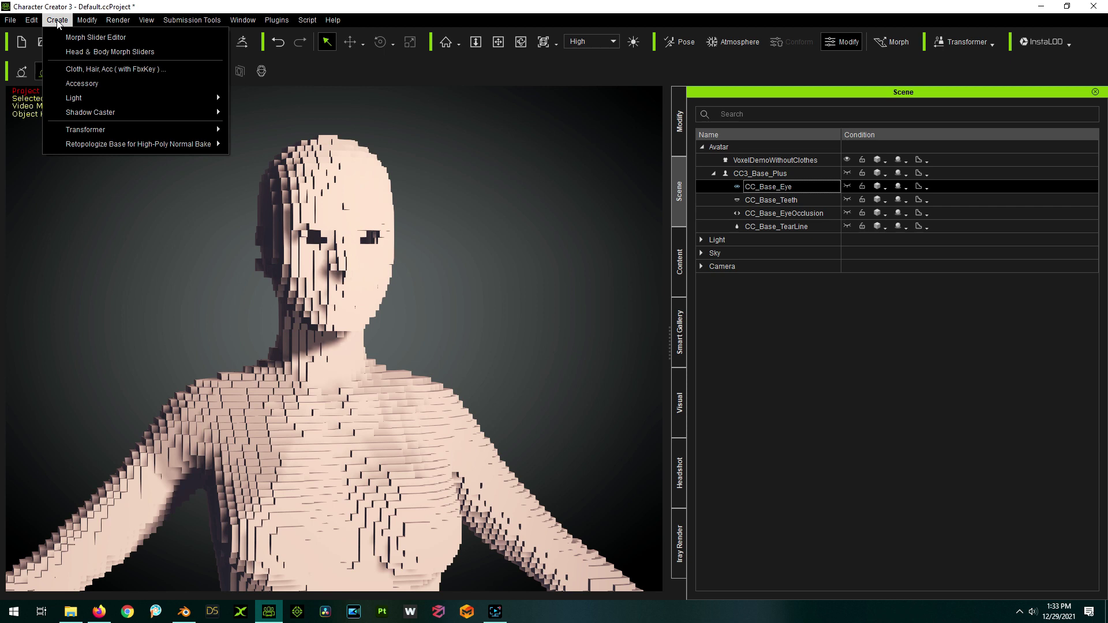
{"action": "left_click", "coordinate": [95, 85]}
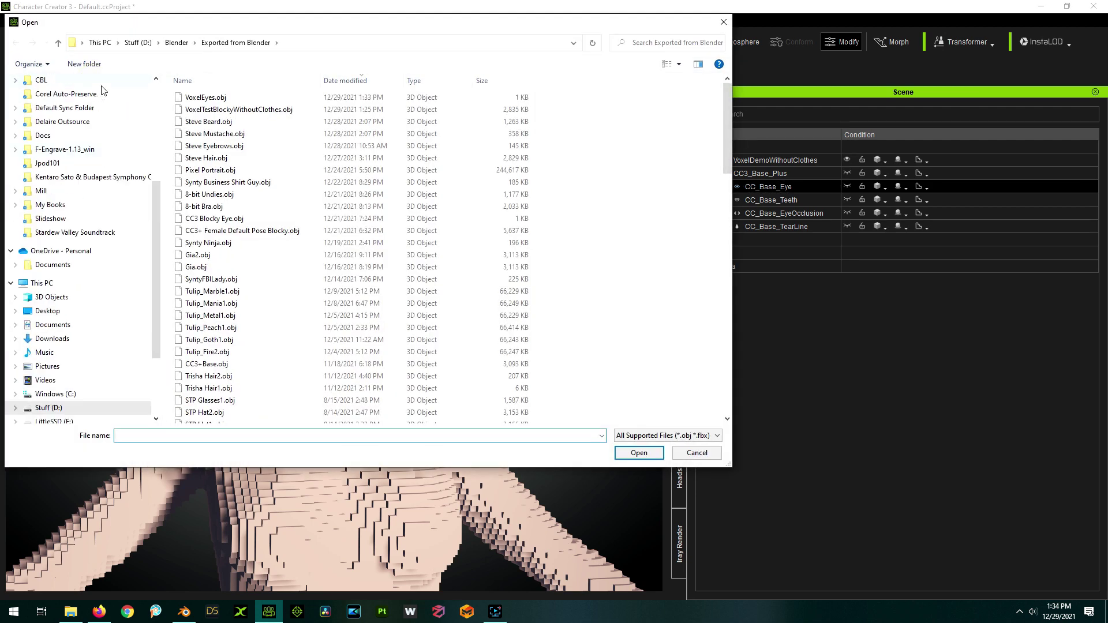
{"action": "double_click", "coordinate": [240, 101]}
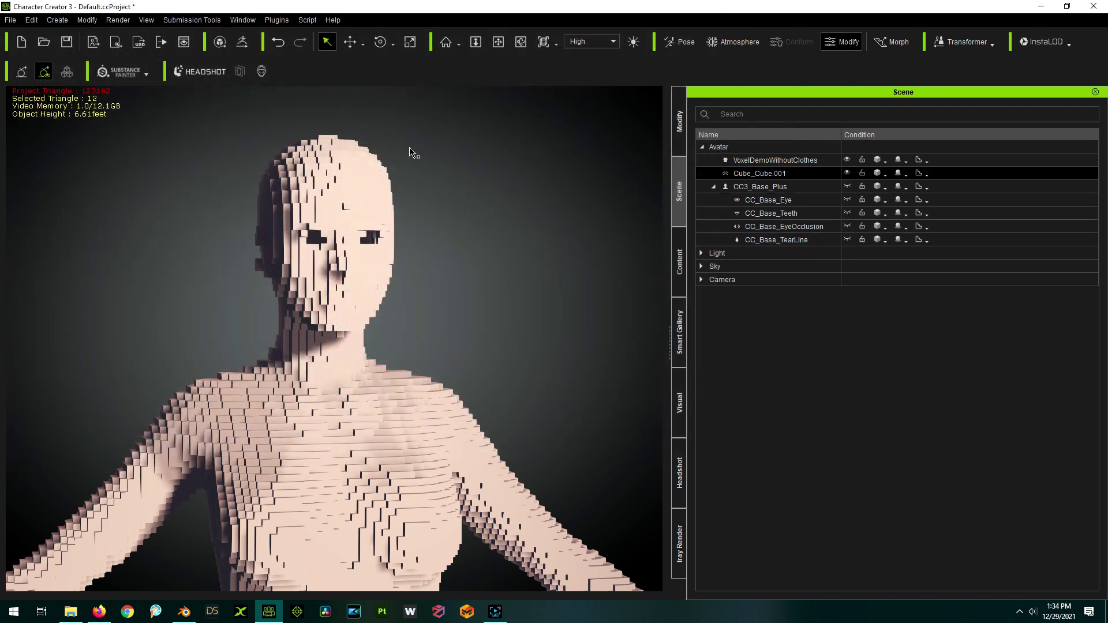
Move the imported cube up from the feet into the figure's right eye socket, at about X -3.1, Y 166.1, Z 3.5
{"action": "scroll", "coordinate": [383, 138], "scroll_direction": "down", "scroll_amount": 5}
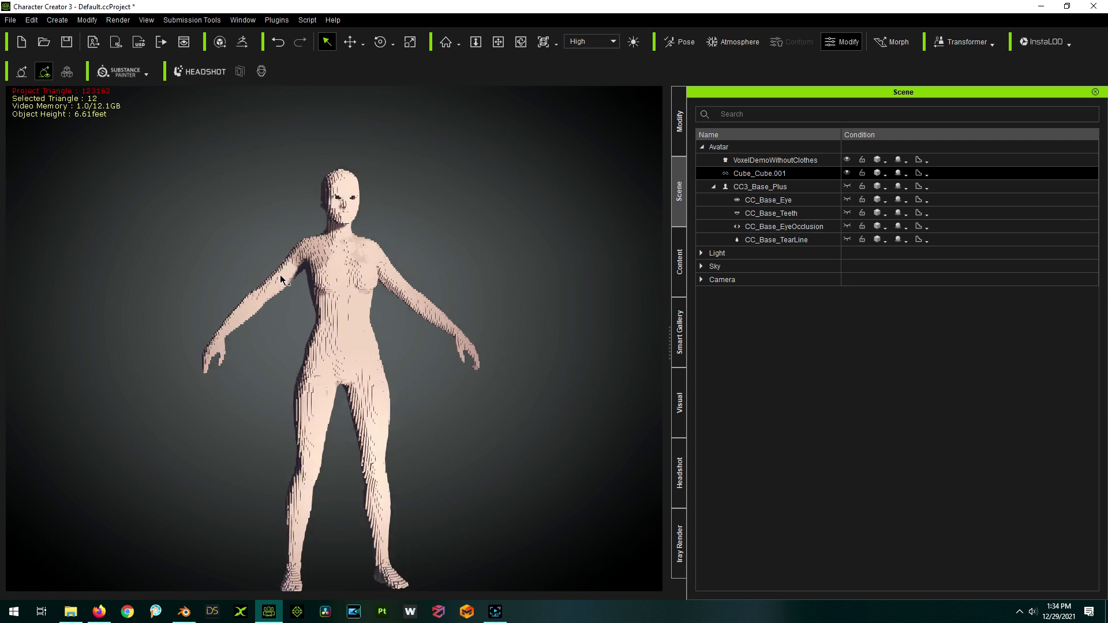
{"action": "key", "text": "w"}
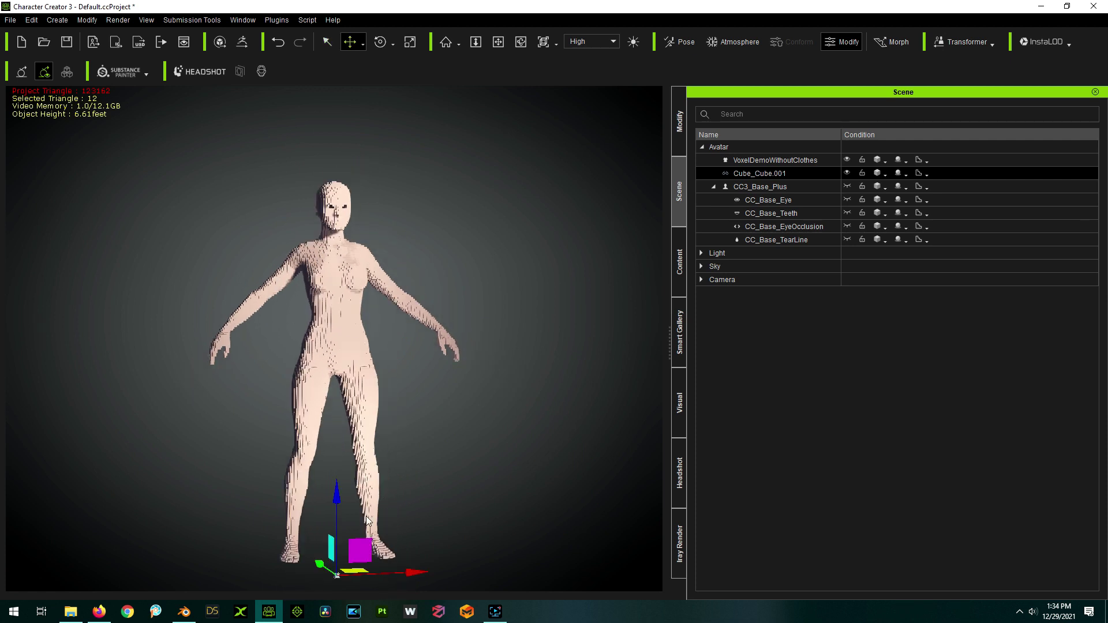
{"action": "left_click_drag", "start_coordinate": [336, 500], "coordinate": [372, 122]}
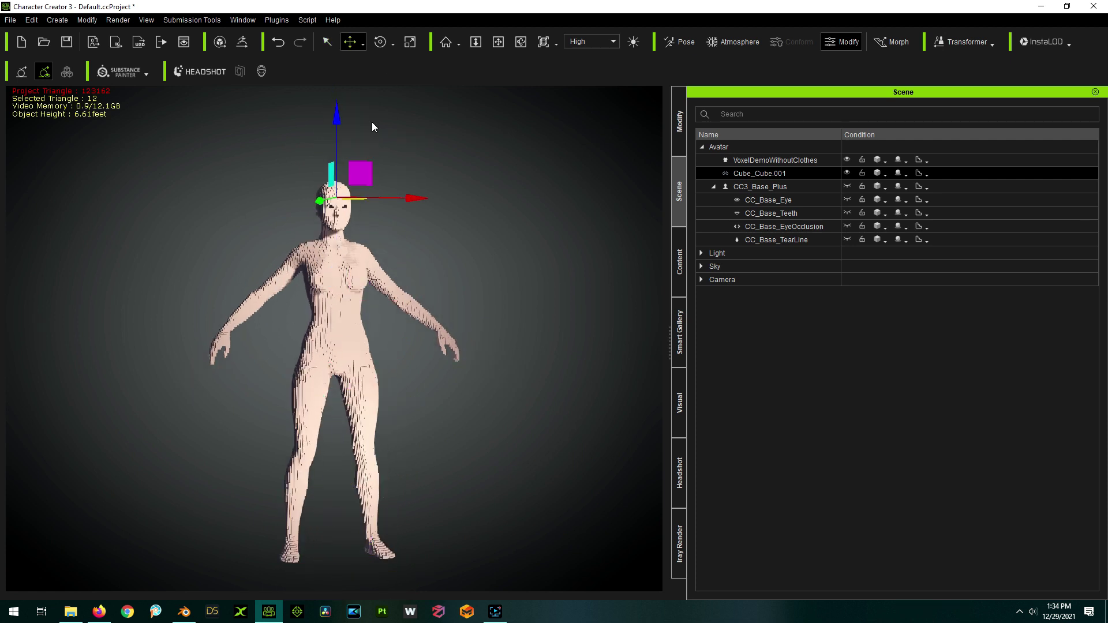
{"action": "scroll", "coordinate": [208, 268], "scroll_direction": "up", "scroll_amount": 5}
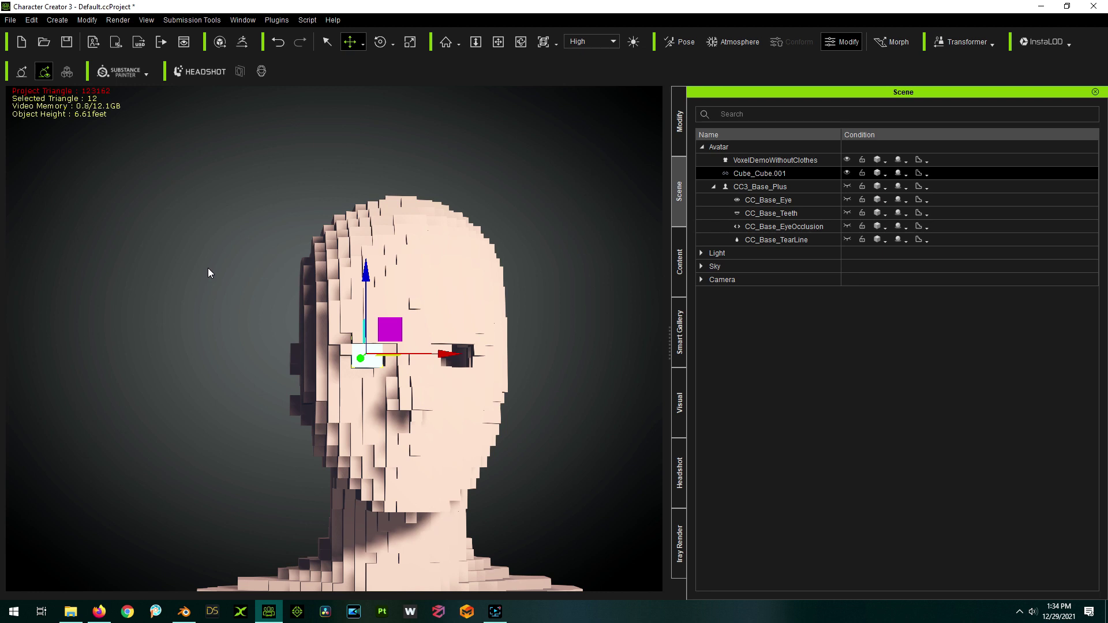
Lock the eye cube's XYZ scale together and enlarge it uniformly to 110
{"action": "left_click", "coordinate": [408, 43]}
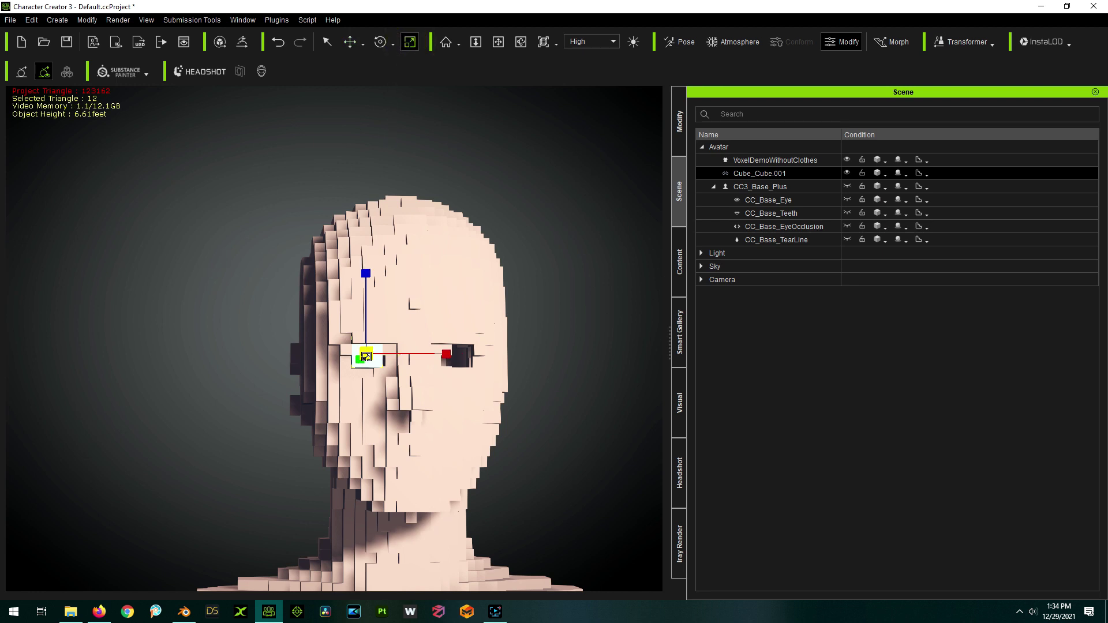
{"action": "left_click_drag", "start_coordinate": [365, 356], "coordinate": [367, 353]}
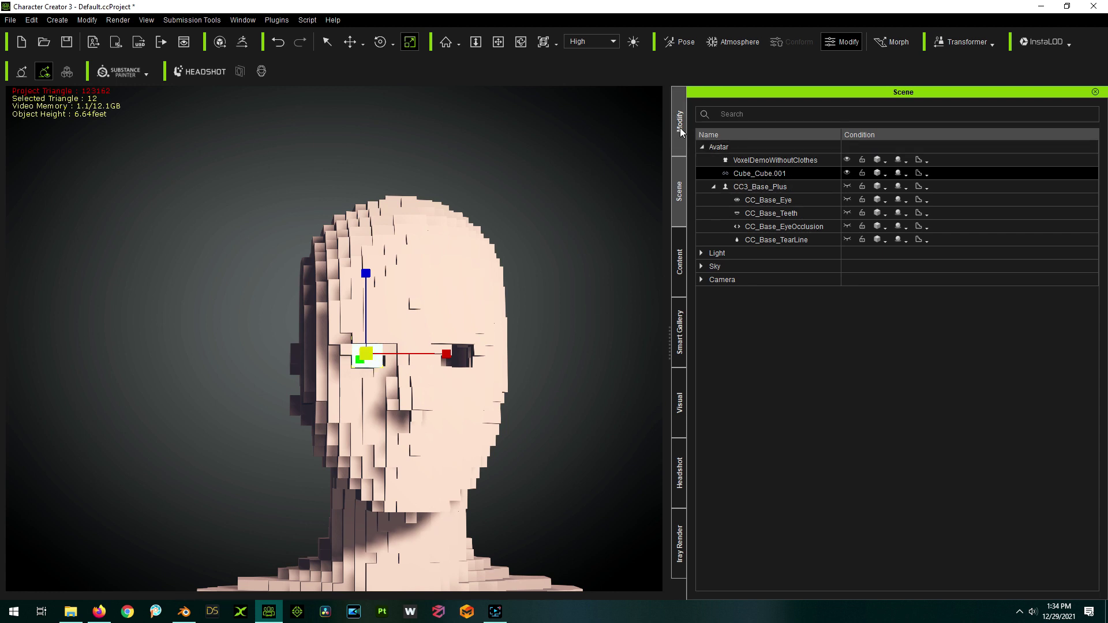
{"action": "left_click", "coordinate": [679, 128]}
{"action": "scroll", "coordinate": [742, 257], "scroll_direction": "down", "scroll_amount": 3}
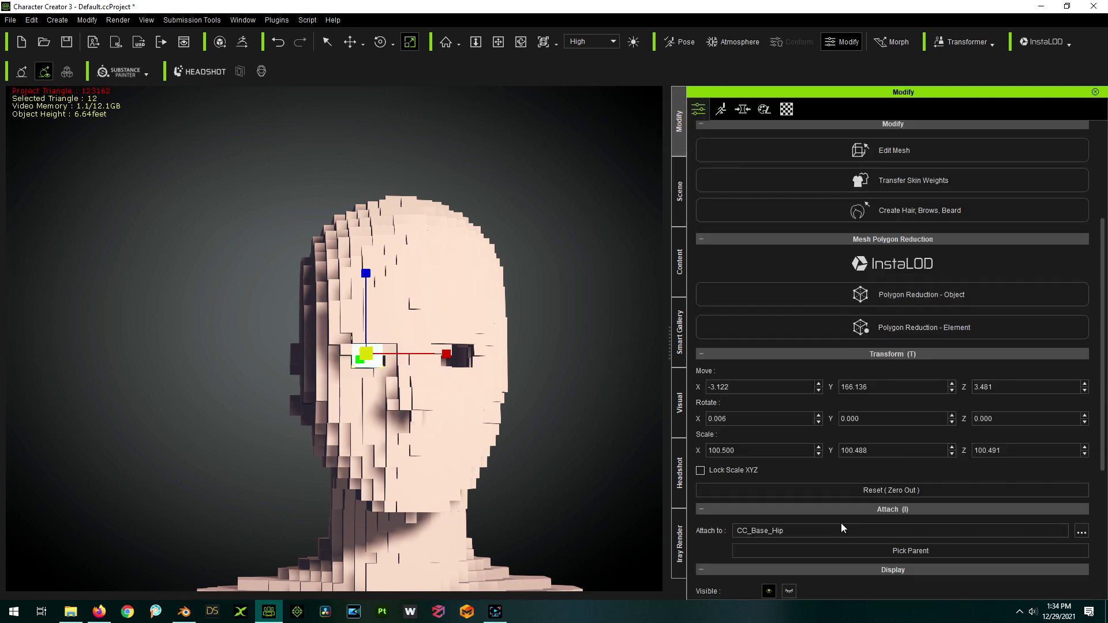
{"action": "left_click", "coordinate": [700, 471]}
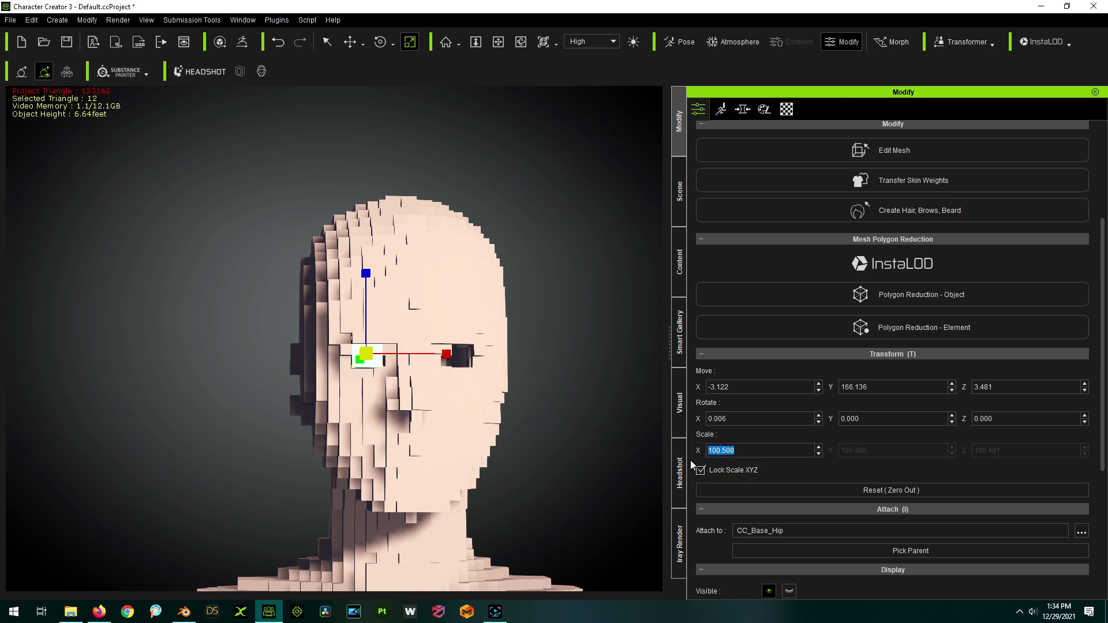
{"action": "type", "text": "110"}
{"action": "key", "text": "Return"}
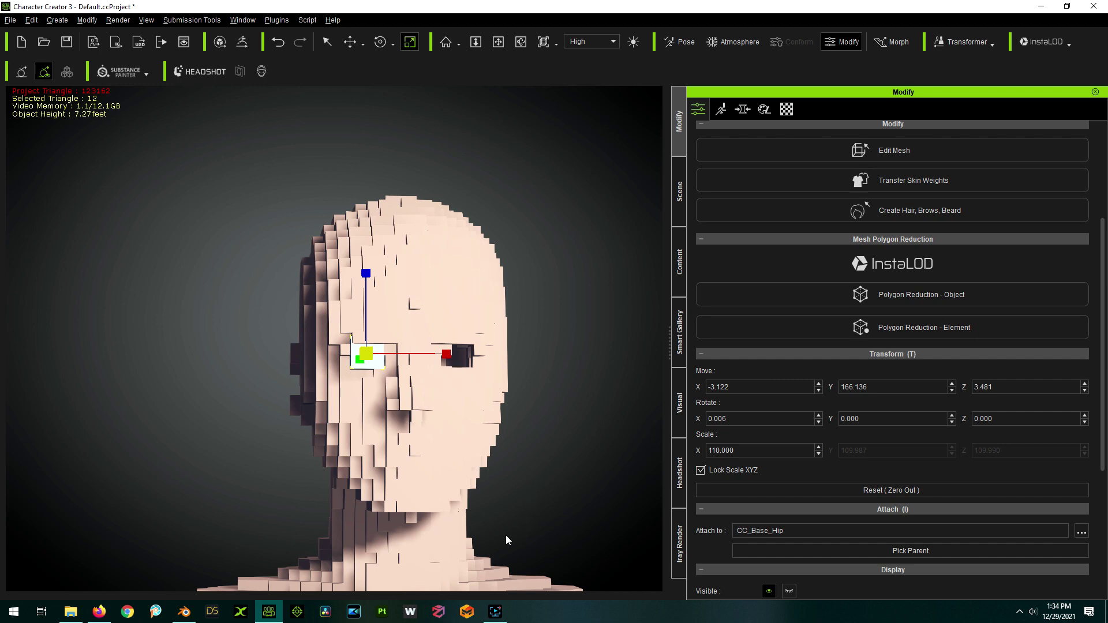
Inspect the eye cube's fit, try moving it sideways out of the socket to about X 7.1, and undo the move
{"action": "right_click_drag", "start_coordinate": [496, 390], "coordinate": [507, 399]}
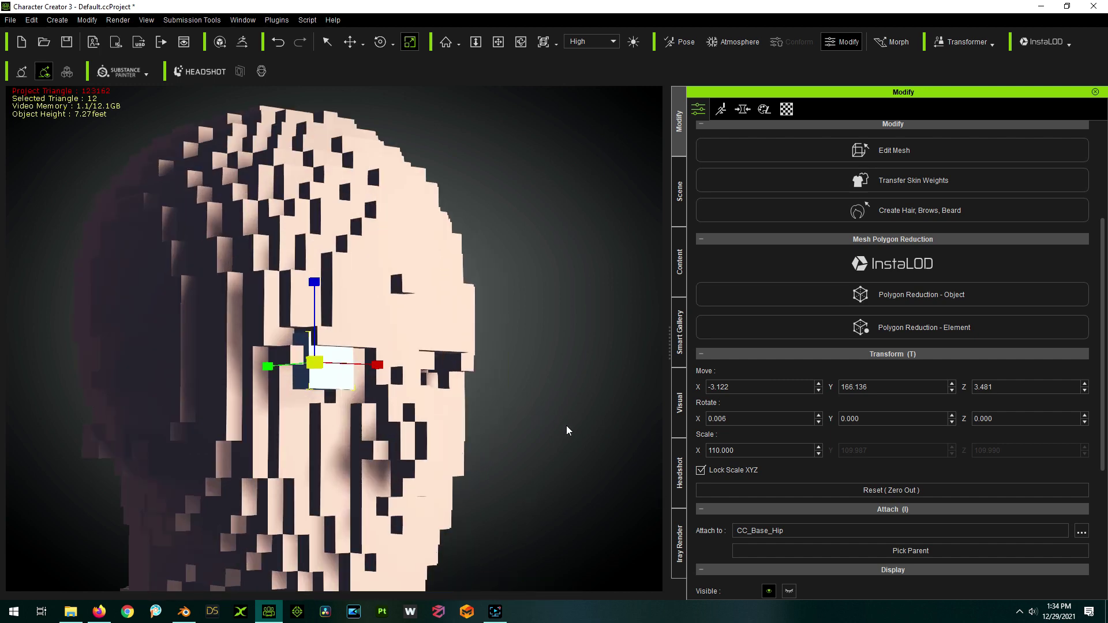
{"action": "right_click_drag", "start_coordinate": [567, 429], "coordinate": [183, 327]}
{"action": "scroll", "coordinate": [183, 327], "scroll_direction": "down", "scroll_amount": 3}
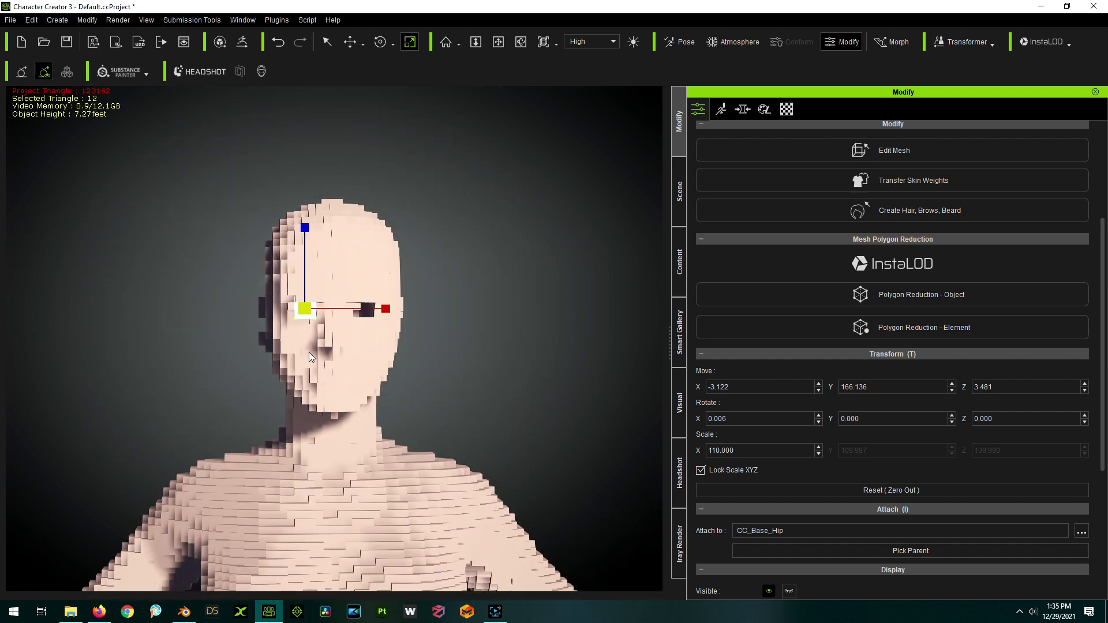
{"action": "right_click_drag", "start_coordinate": [309, 353], "coordinate": [442, 314]}
{"action": "key", "text": "w"}
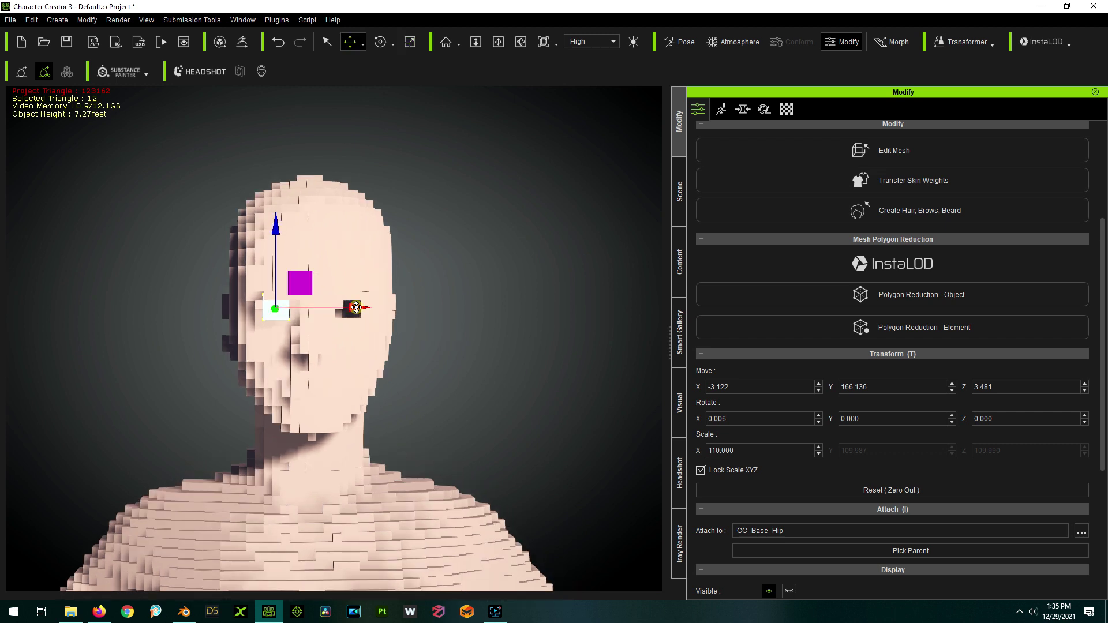
{"action": "left_click_drag", "start_coordinate": [356, 307], "coordinate": [475, 306]}
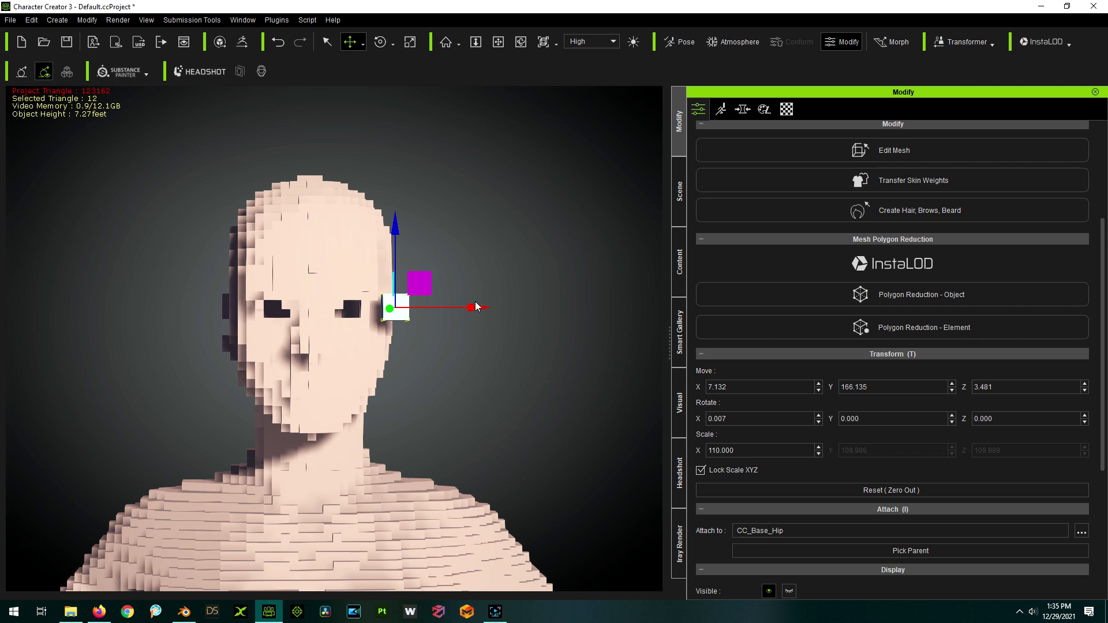
{"action": "key", "text": "ctrl+z"}
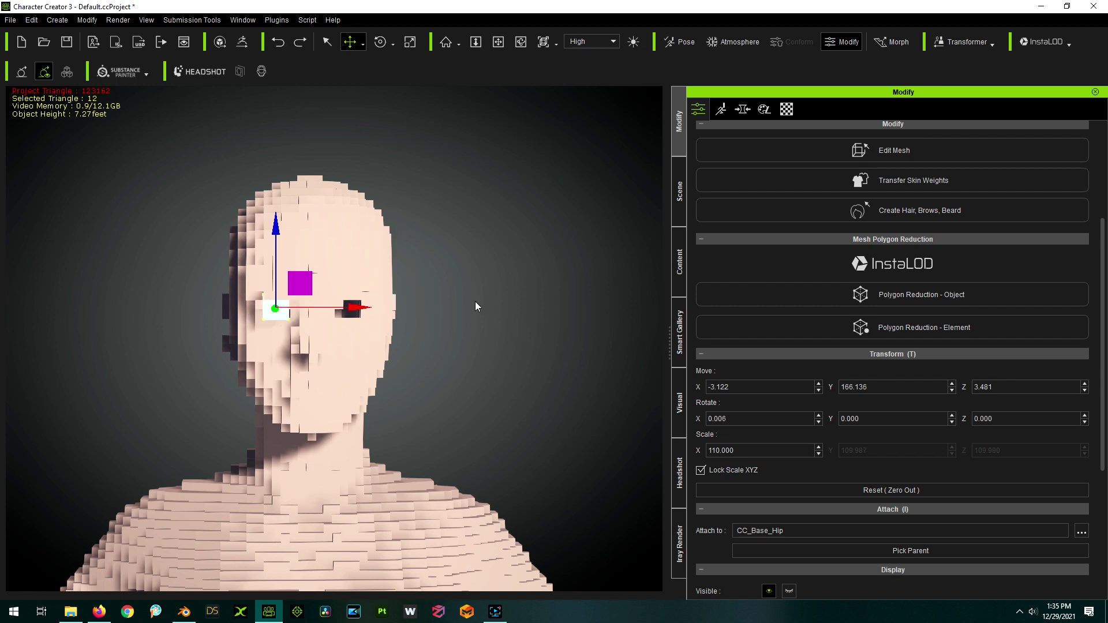
{"action": "left_click", "coordinate": [475, 301]}
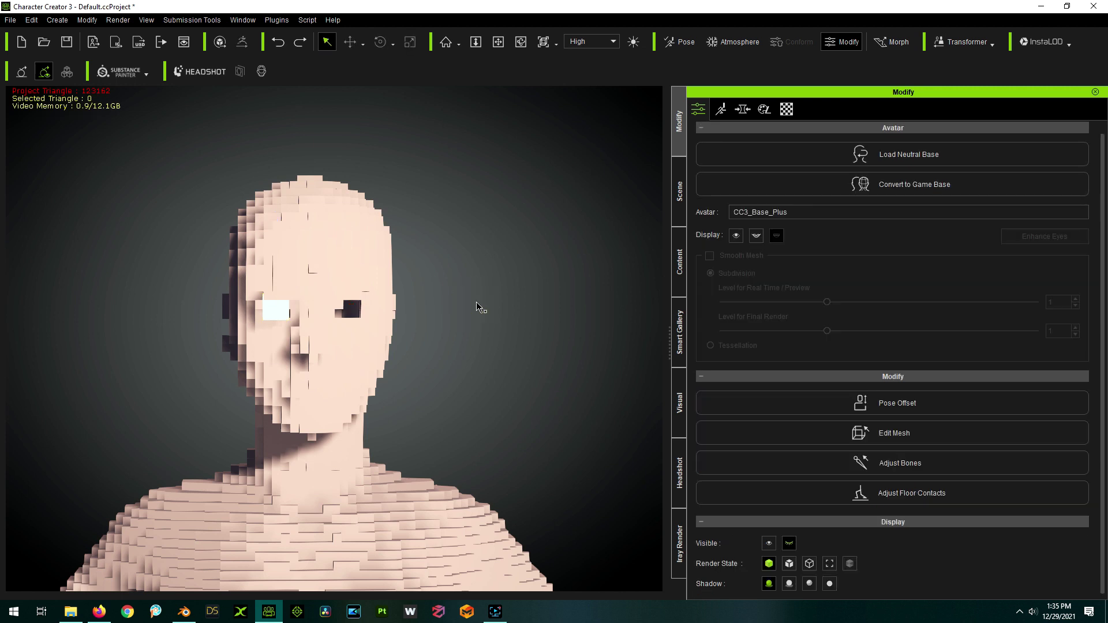
Test-rotate the CC3_Base_Plus head sideways in Edit Pose to check whether the eye cube follows, and undo the rotation
{"action": "left_click", "coordinate": [279, 311]}
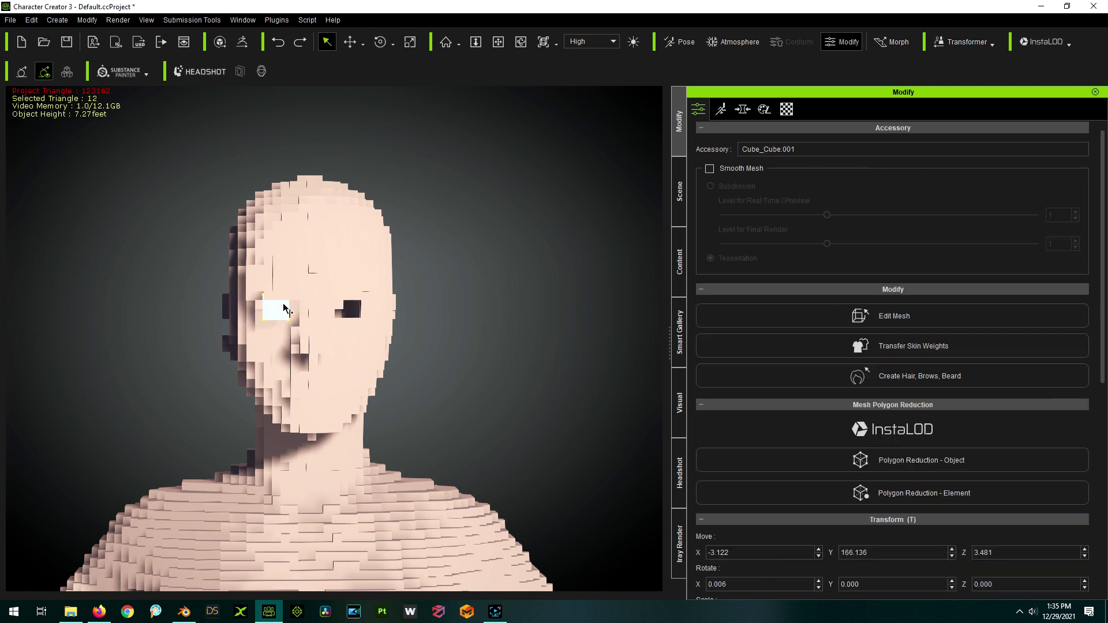
{"action": "left_click", "coordinate": [679, 190]}
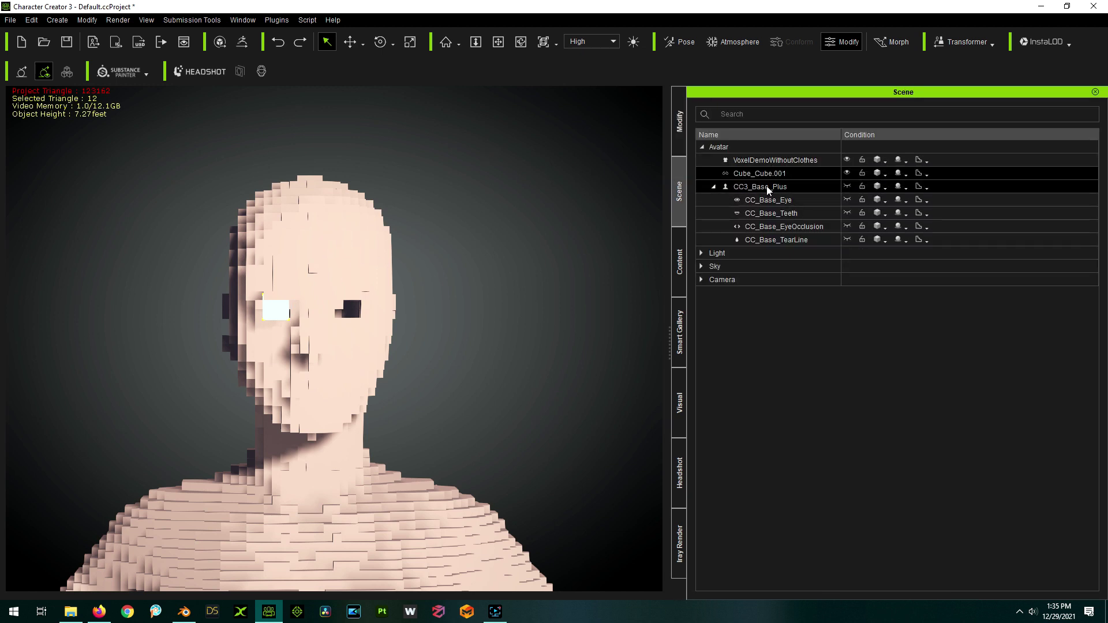
{"action": "left_click", "coordinate": [766, 186]}
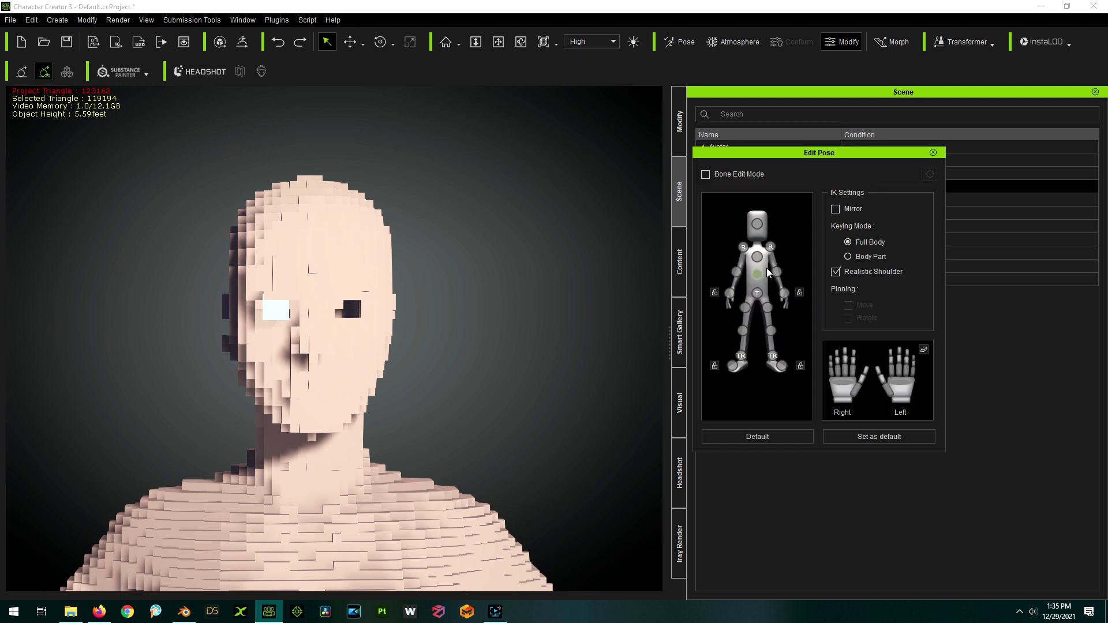
{"action": "left_click", "coordinate": [757, 224]}
{"action": "key", "text": "e"}
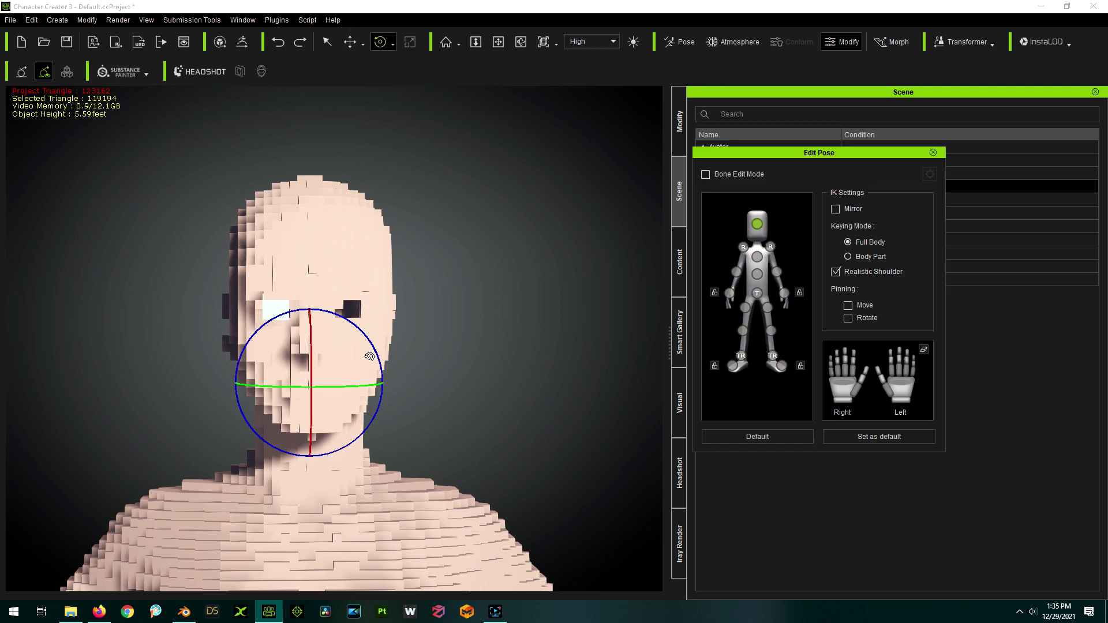
{"action": "left_click_drag", "start_coordinate": [361, 384], "coordinate": [326, 384]}
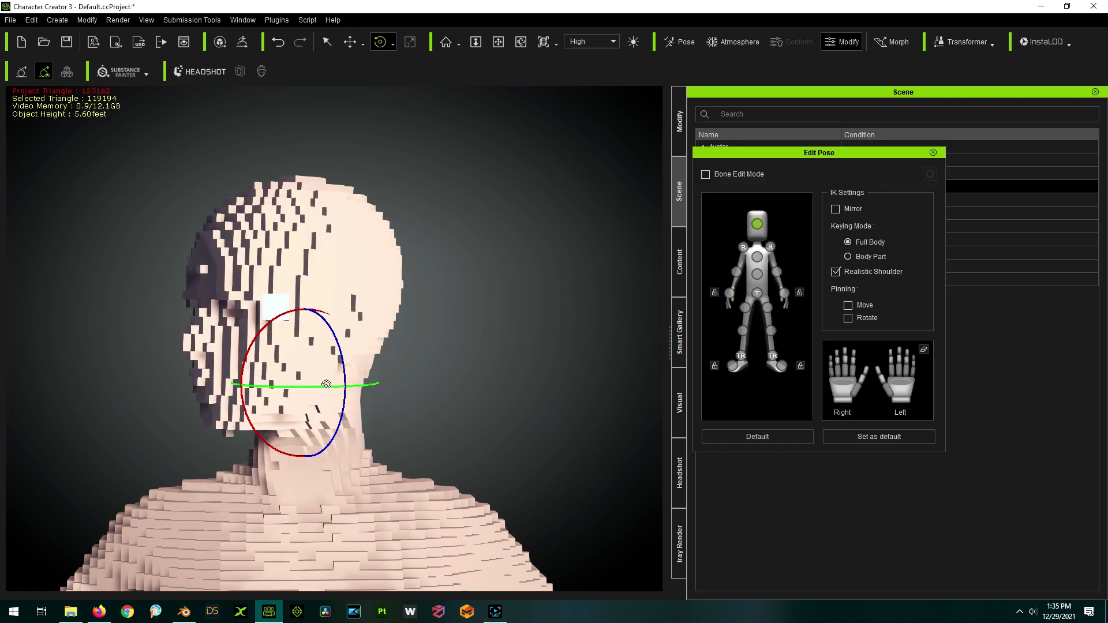
{"action": "key", "text": "ctrl+z"}
{"action": "key", "text": "q"}
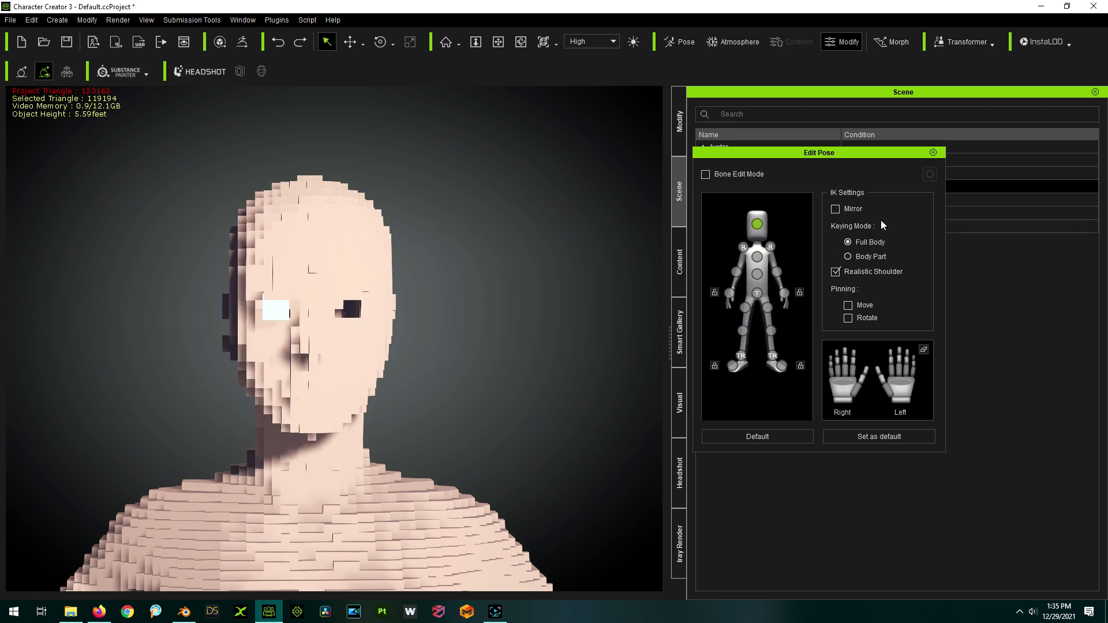
{"action": "left_click", "coordinate": [933, 153]}
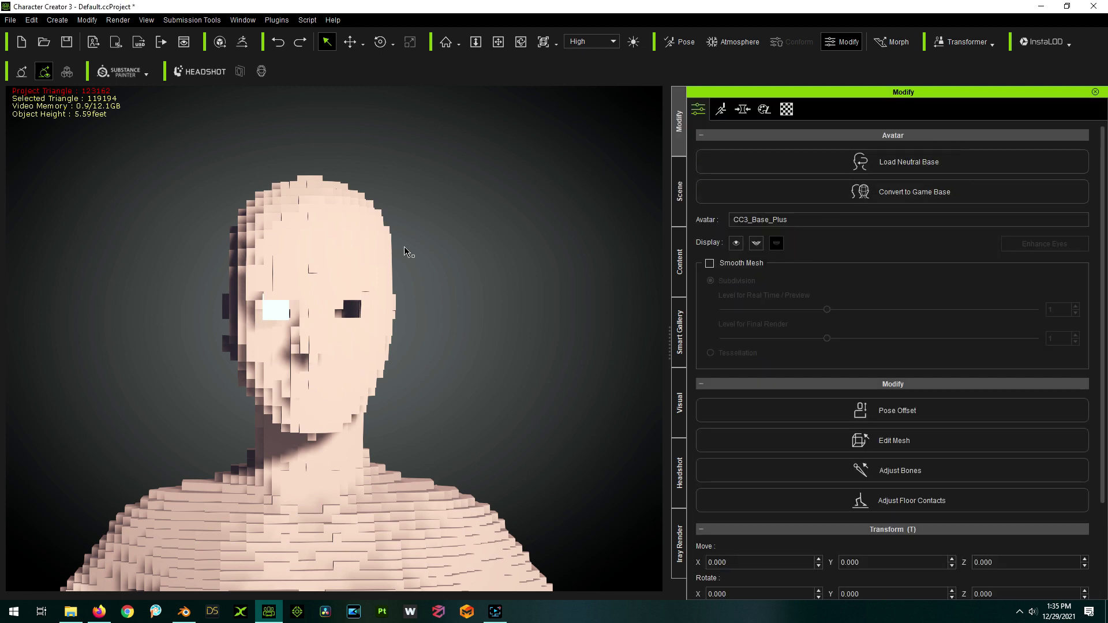
Attach the cube in the figure's right eye socket to the CC_Base_Head bone, with no alignment
{"action": "left_click", "coordinate": [277, 313]}
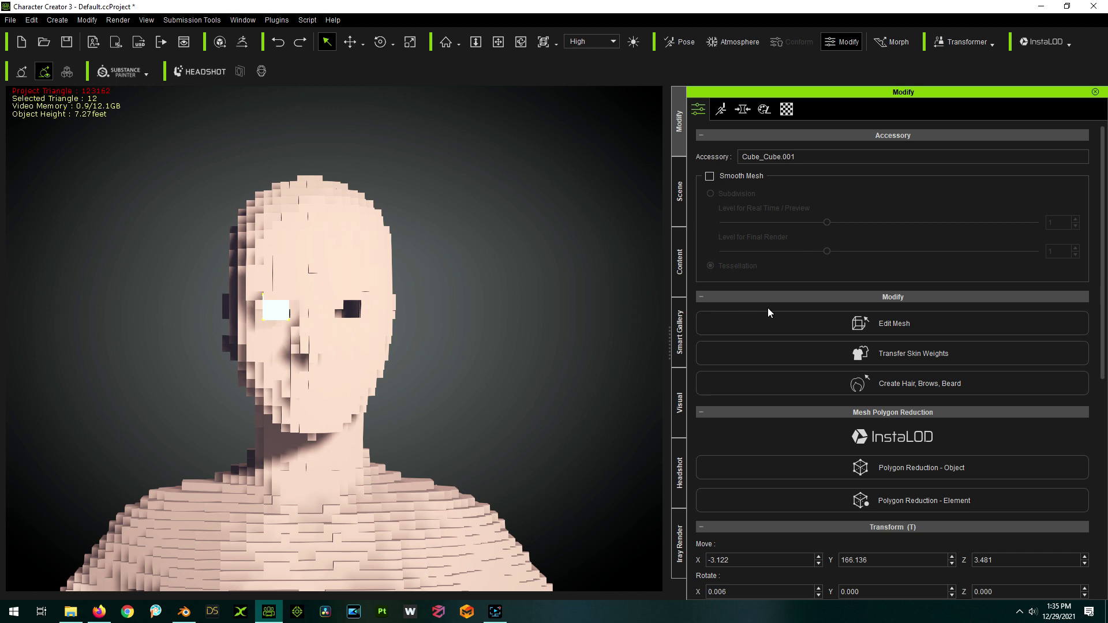
{"action": "scroll", "coordinate": [767, 307], "scroll_direction": "down", "scroll_amount": 10}
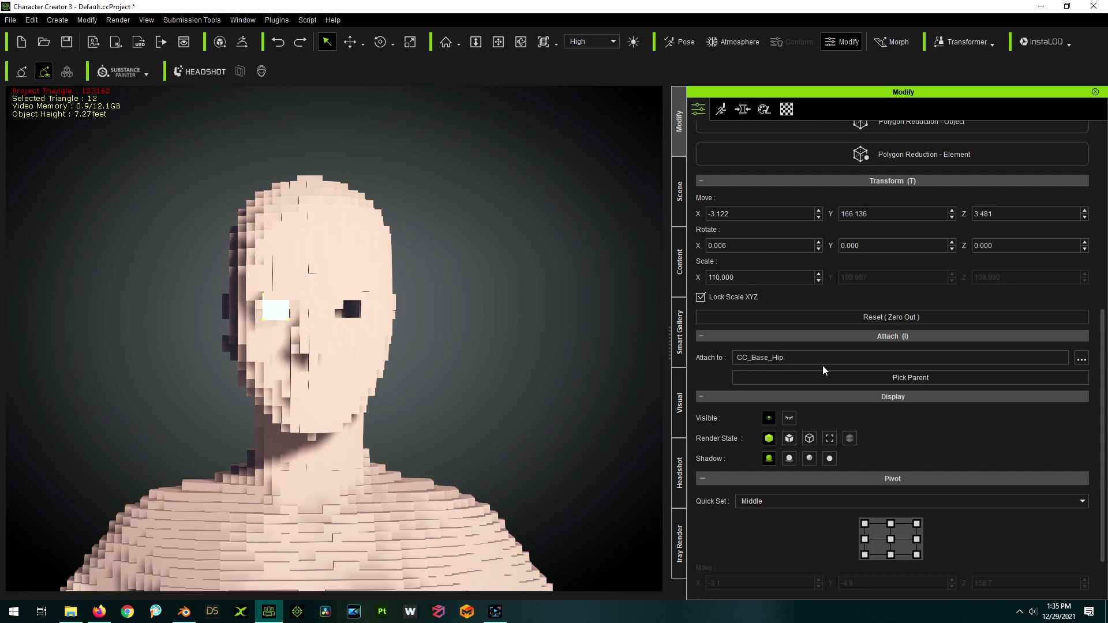
{"action": "left_click", "coordinate": [1082, 360]}
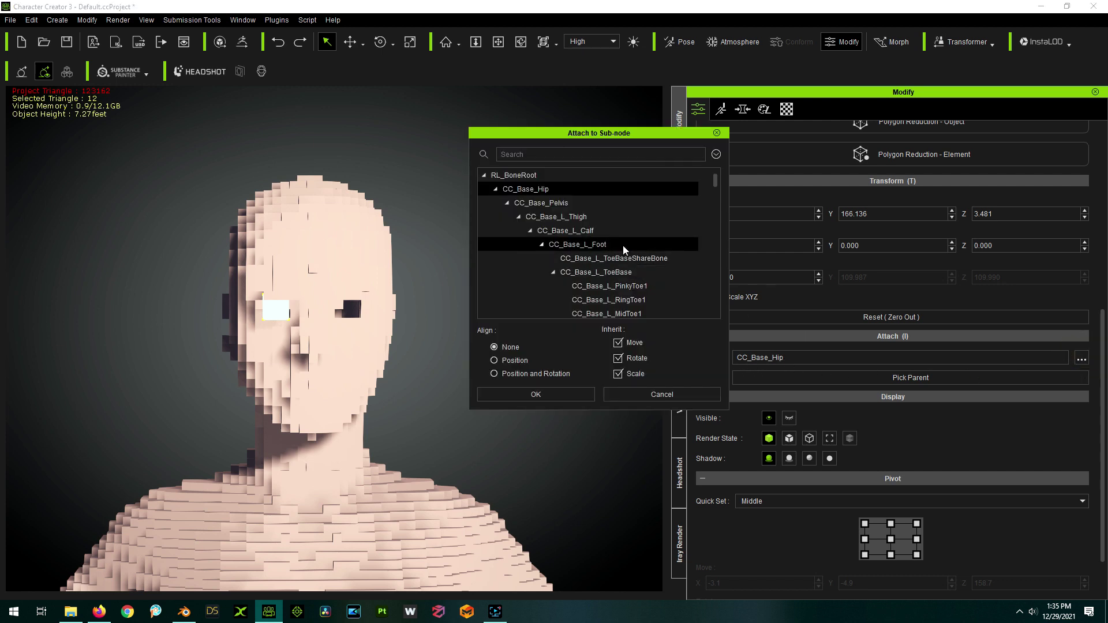
{"action": "scroll", "coordinate": [584, 214], "scroll_direction": "down", "scroll_amount": 7}
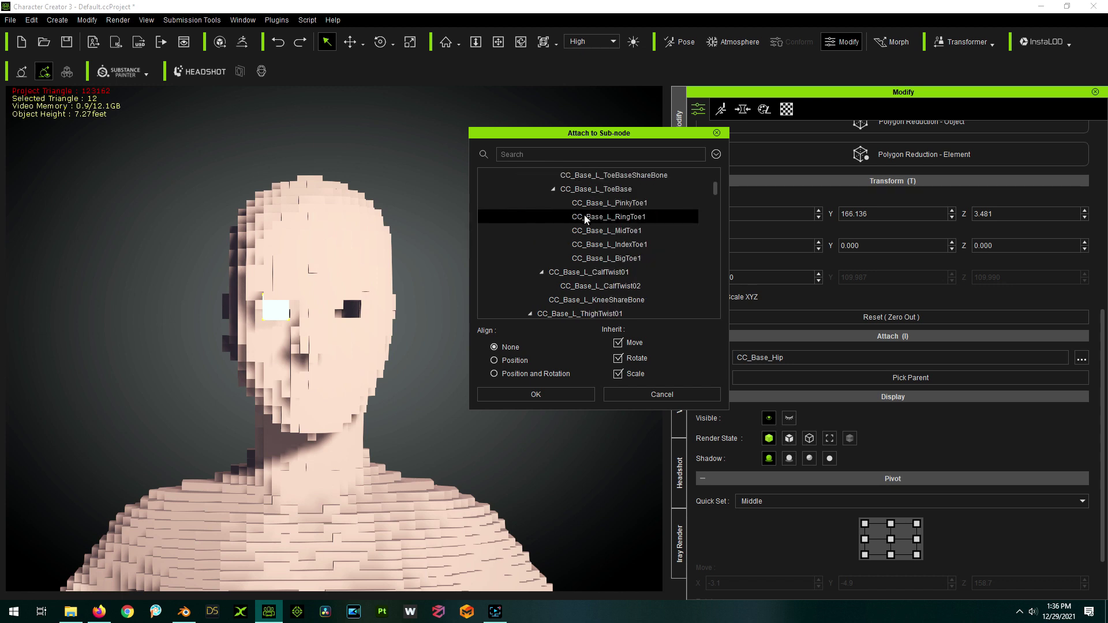
{"action": "left_click", "coordinate": [555, 154]}
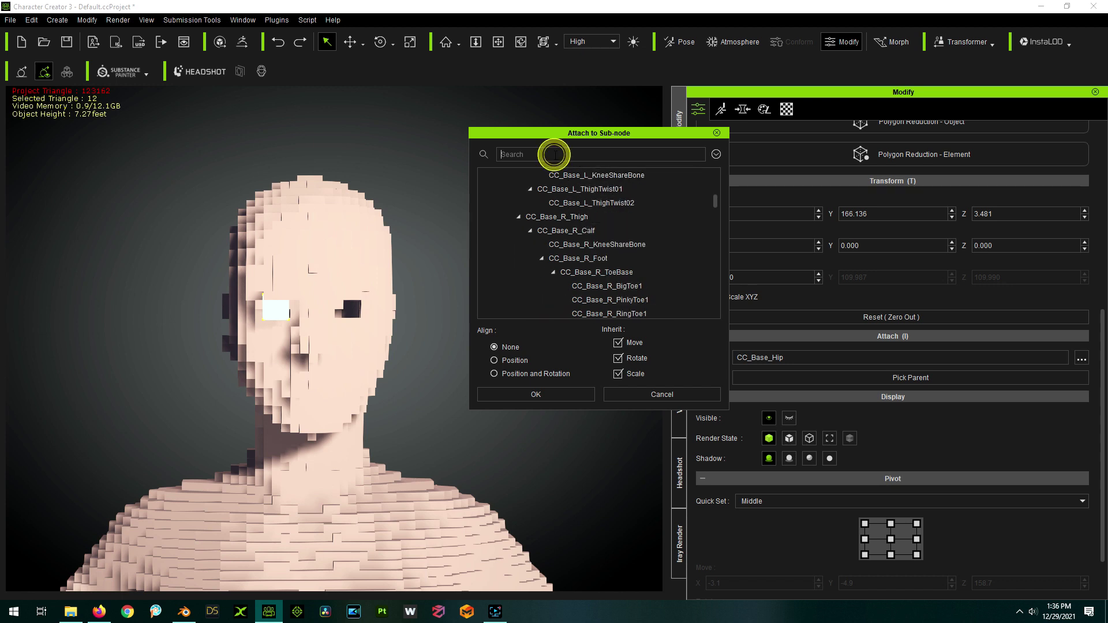
{"action": "type", "text": "head"}
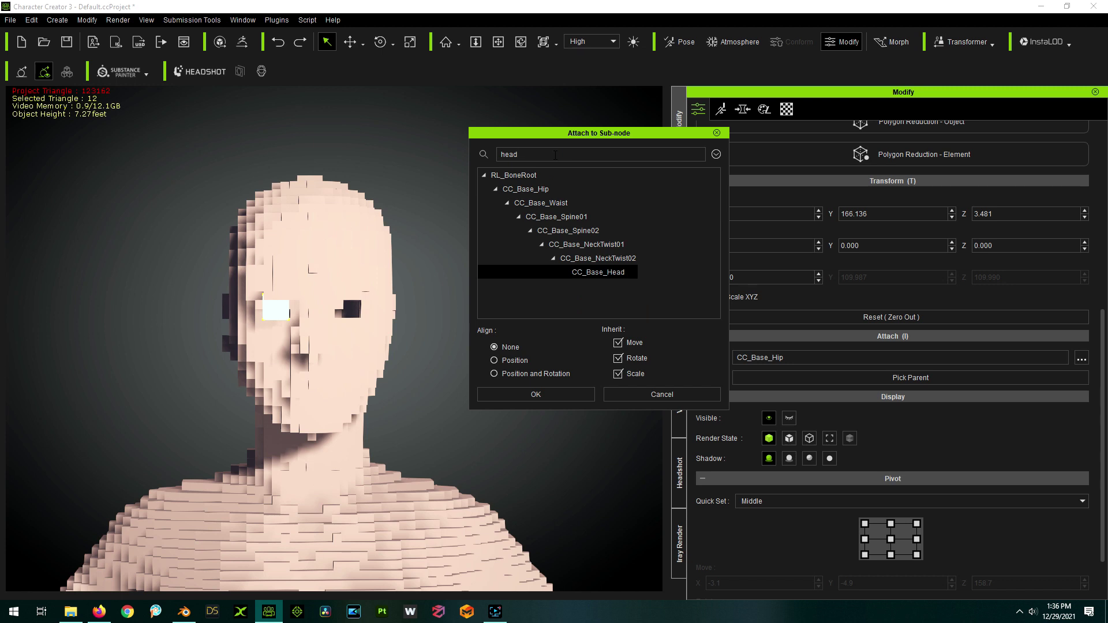
{"action": "left_click", "coordinate": [607, 272]}
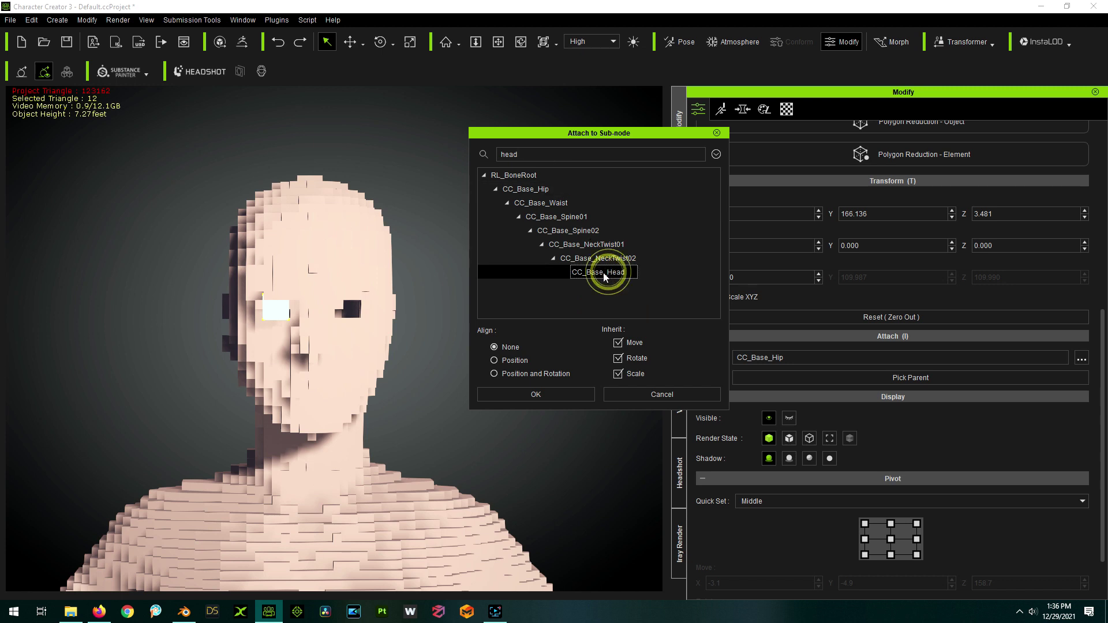
{"action": "left_click", "coordinate": [567, 396]}
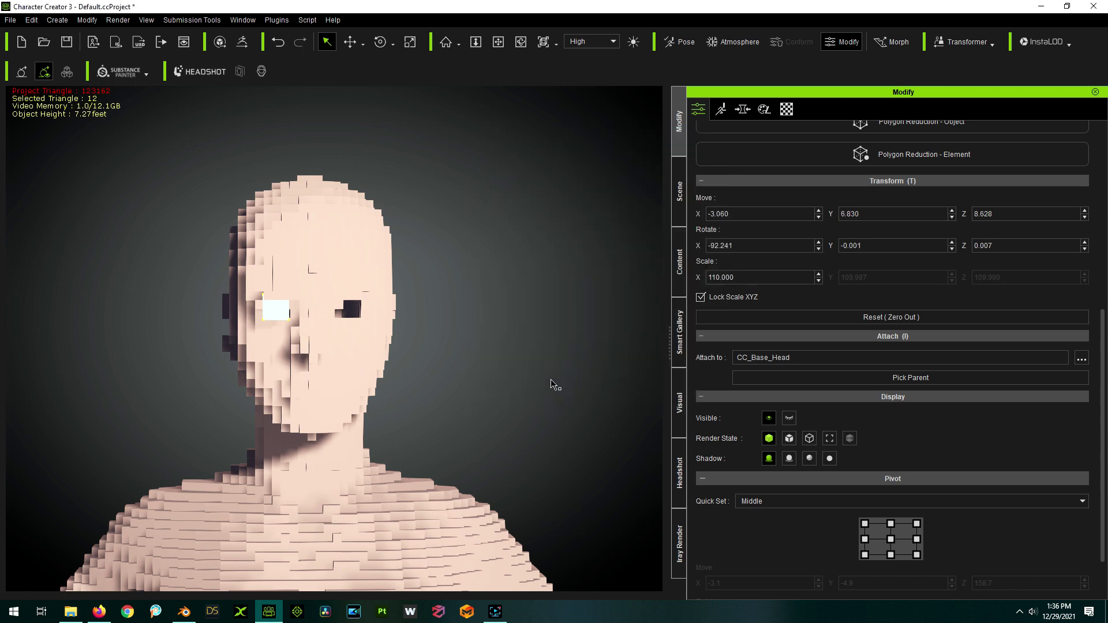
Test-rotate the figure's head sideways in Edit Pose to check whether the attached eye cube follows, and undo the rotation
{"action": "left_click", "coordinate": [351, 247]}
{"action": "left_click", "coordinate": [677, 190]}
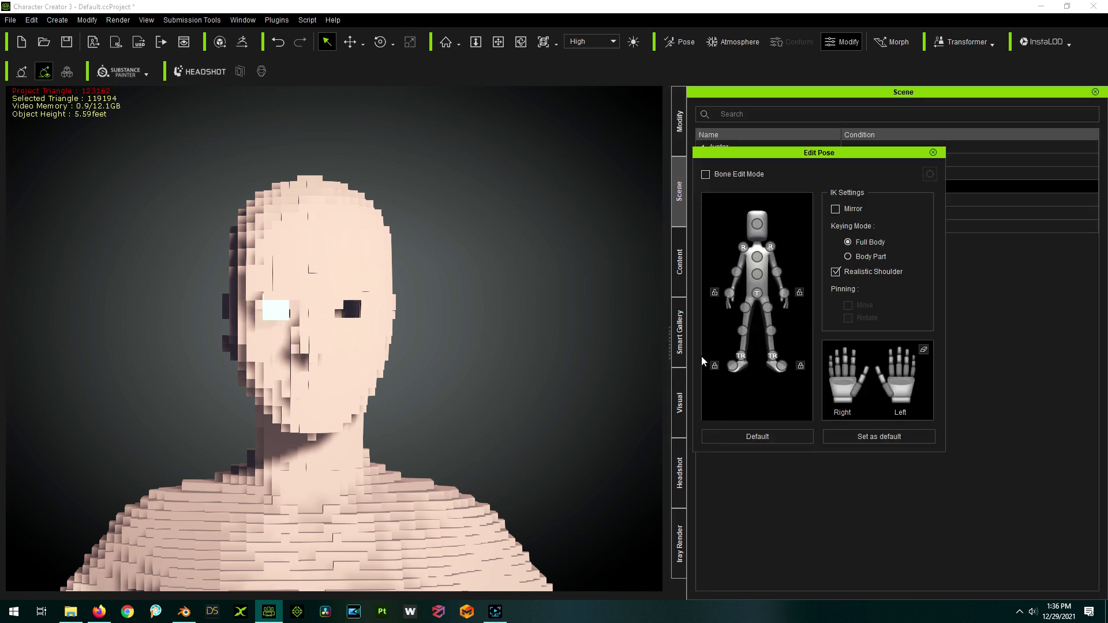
{"action": "left_click", "coordinate": [762, 224]}
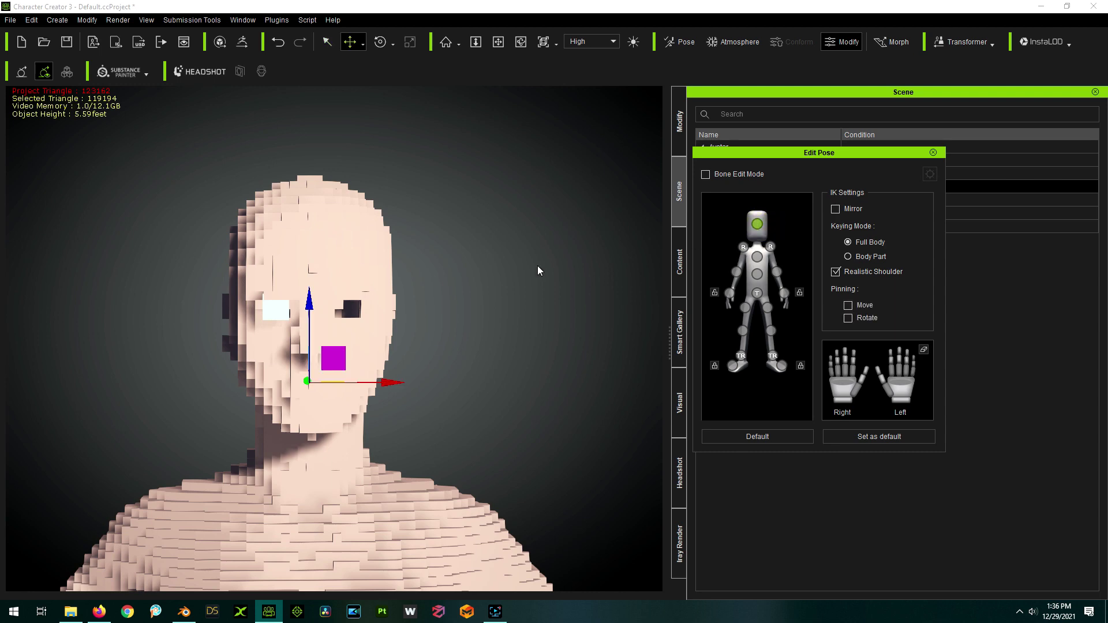
{"action": "key", "text": "e"}
{"action": "left_click_drag", "start_coordinate": [374, 384], "coordinate": [437, 404]}
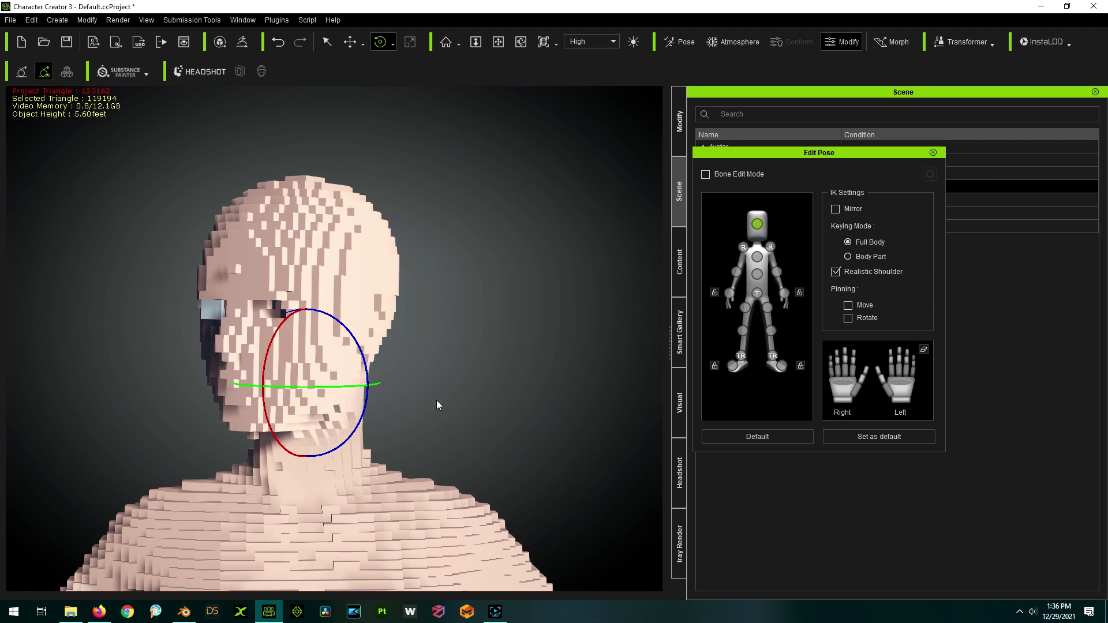
{"action": "key", "text": "ctrl+z"}
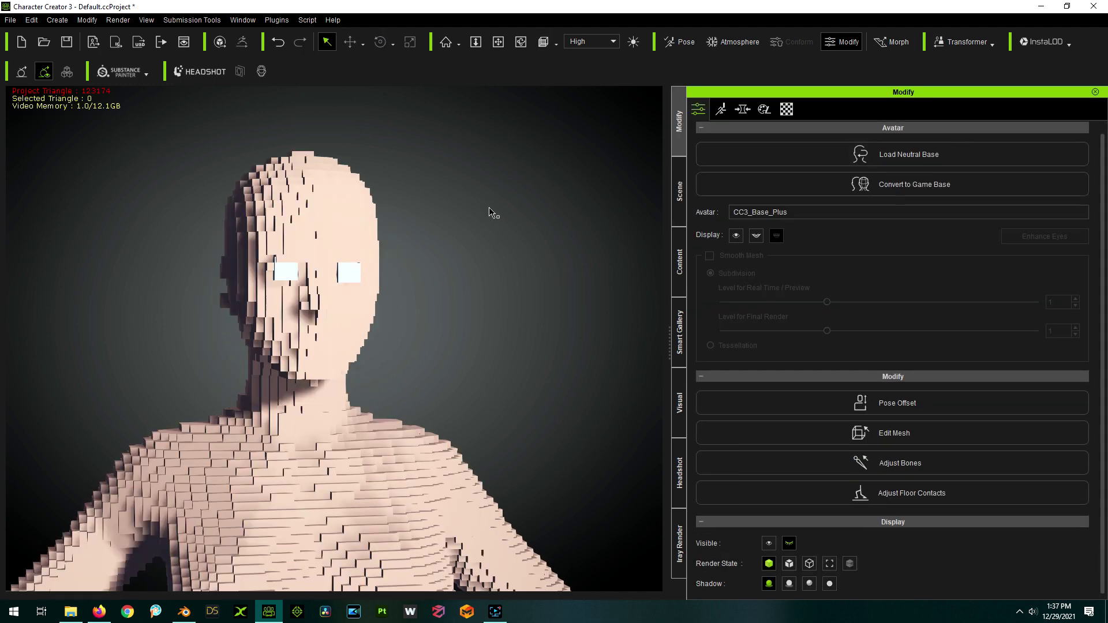
{"action": "key", "text": "ctrl+z"}
Test-rotate the CC3_Base_Plus head in Edit Pose to check that both eye cubes follow, and discard the rotation
{"action": "left_click", "coordinate": [681, 204]}
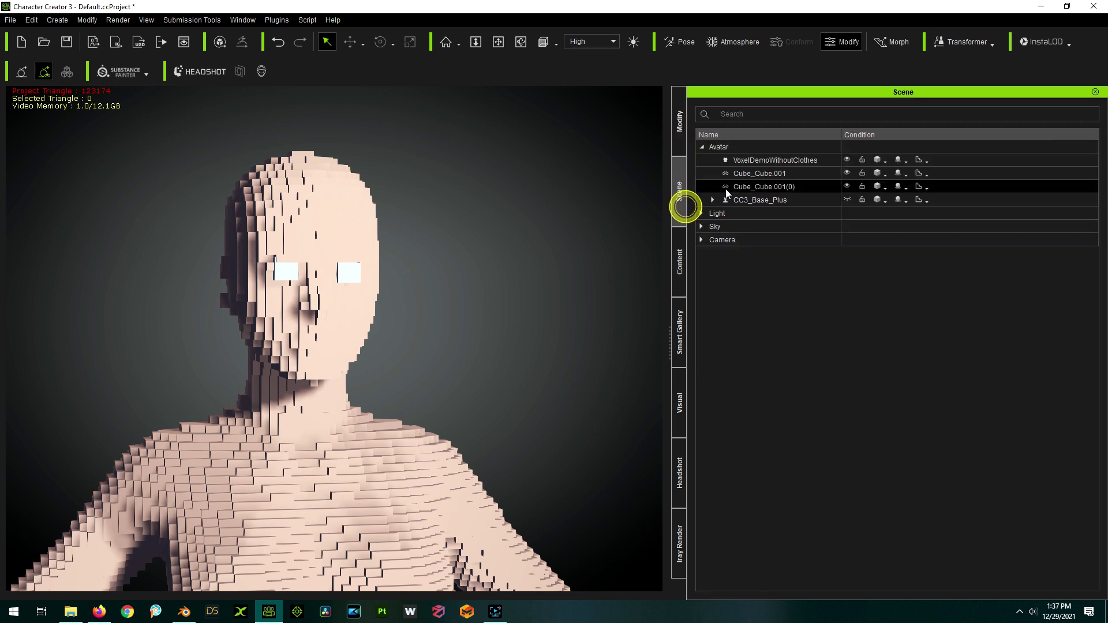
{"action": "double_click", "coordinate": [752, 198]}
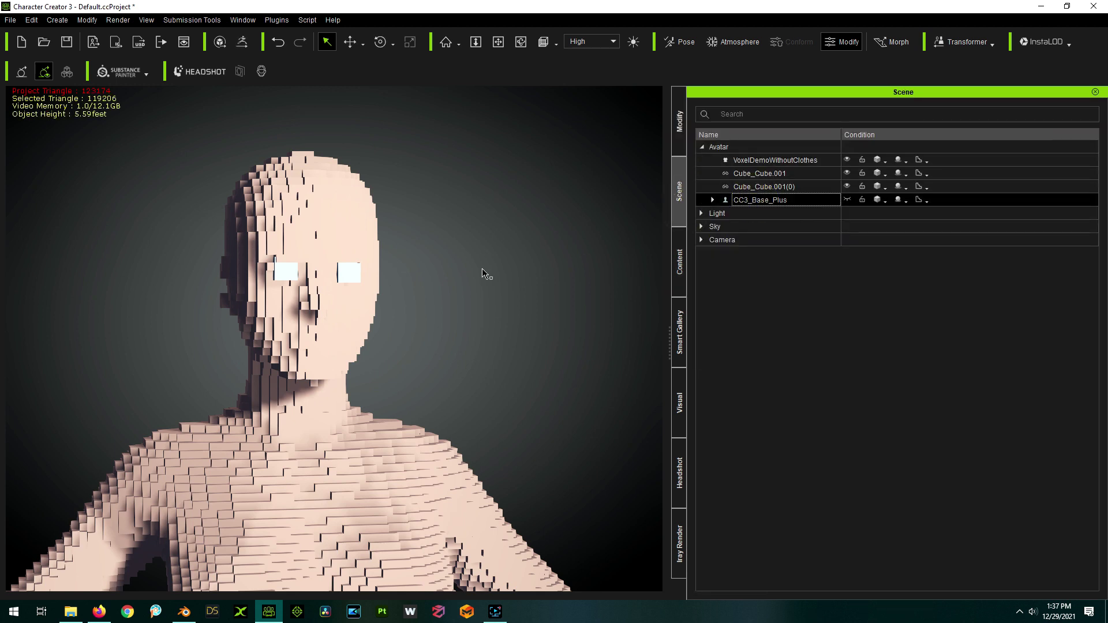
{"action": "left_click", "coordinate": [762, 226]}
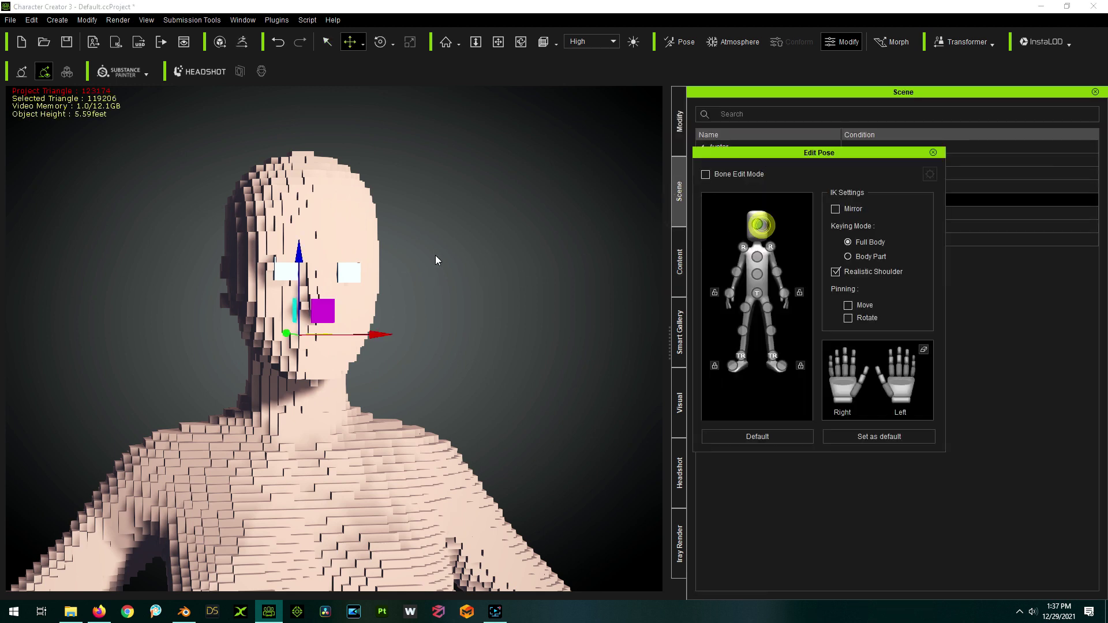
{"action": "key", "text": "e"}
{"action": "mouse_move", "coordinate": [343, 341]}
{"action": "left_mouse_down"}
{"action": "mouse_move", "coordinate": [306, 343]}
{"action": "mouse_move", "coordinate": [357, 345]}
{"action": "left_mouse_up"}
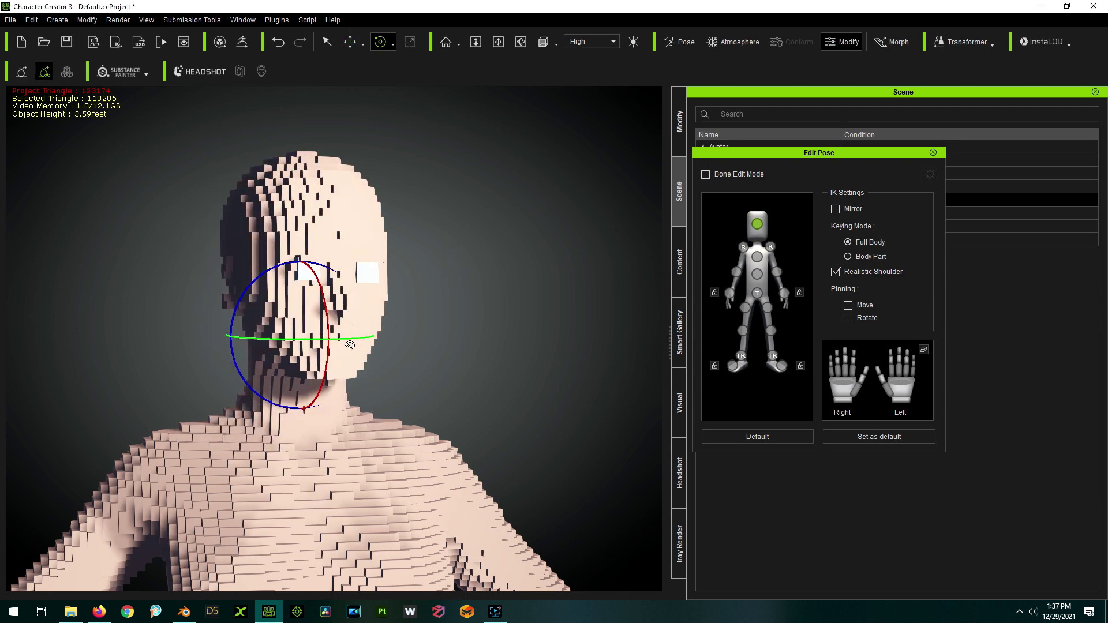
{"action": "left_click", "coordinate": [933, 152]}
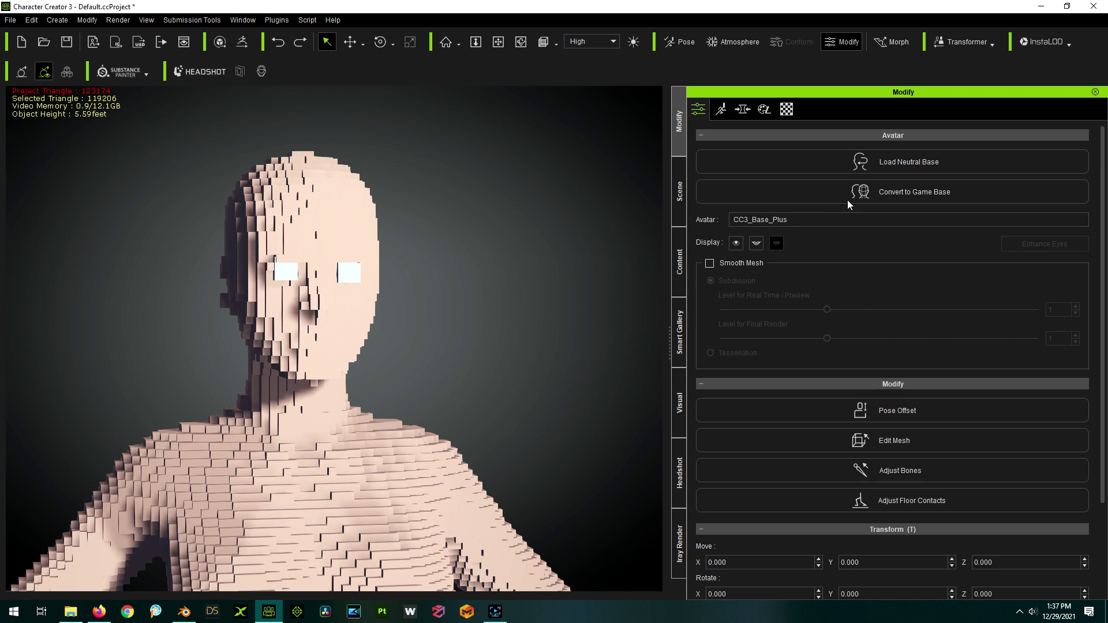
Set the diffuse color of the figure's left eye cube to blue #2b4cc3 and store that blue as a custom color
{"action": "left_click", "coordinate": [344, 282]}
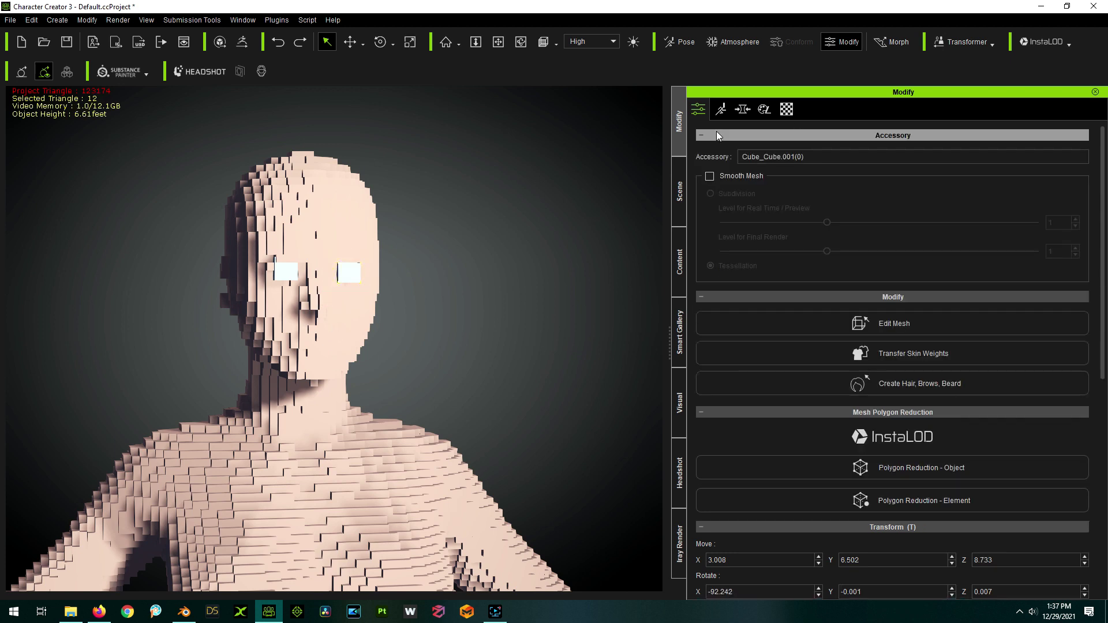
{"action": "left_click", "coordinate": [782, 112]}
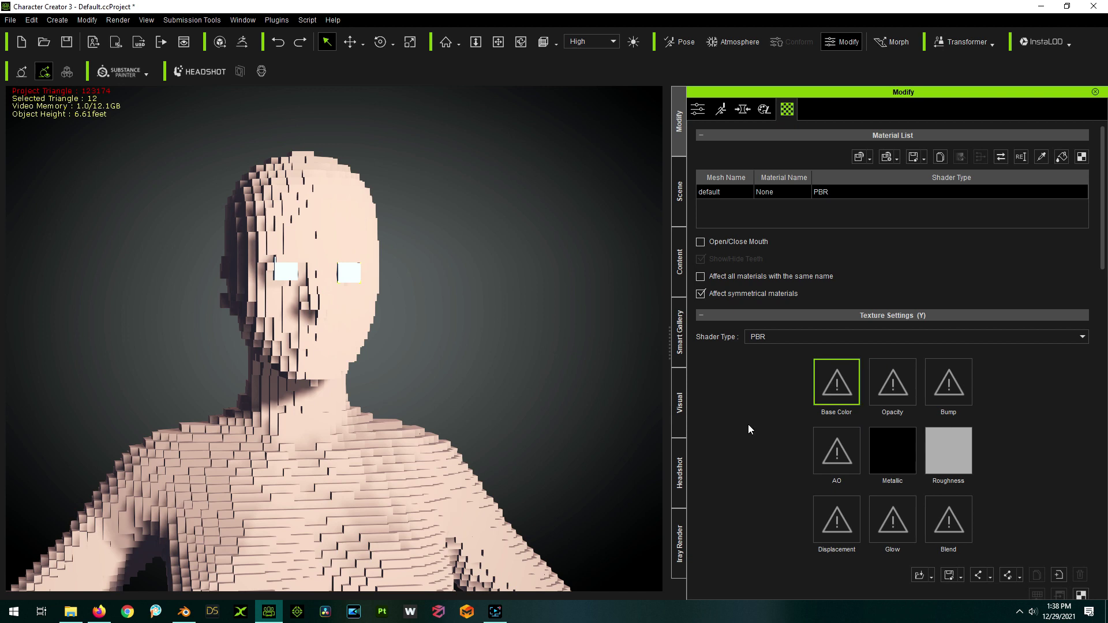
{"action": "scroll", "coordinate": [747, 424], "scroll_direction": "down", "scroll_amount": 5}
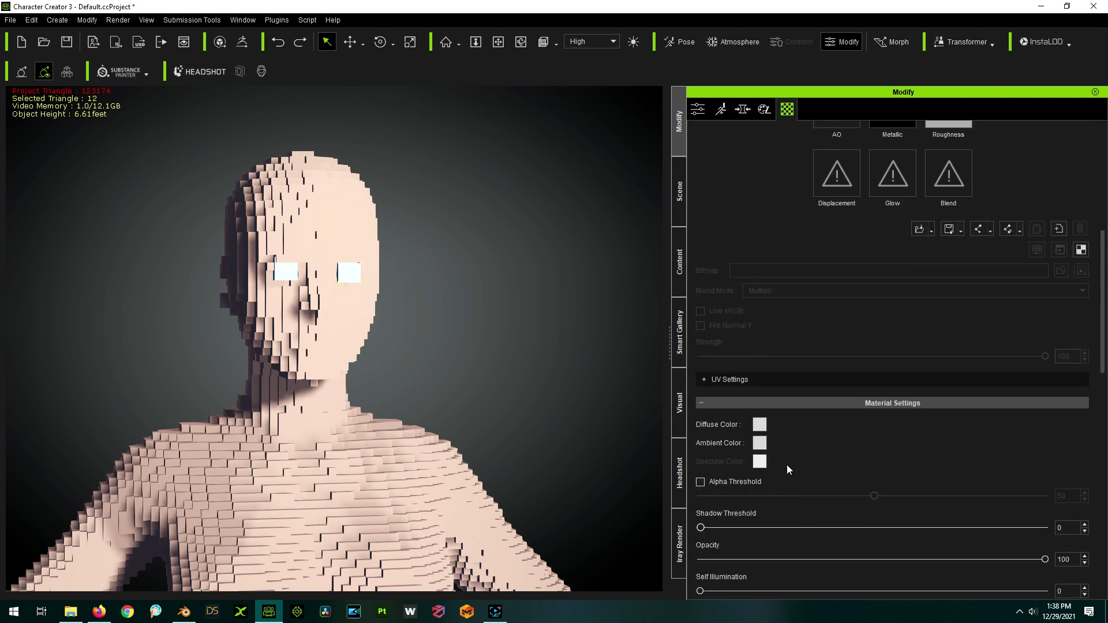
{"action": "left_click", "coordinate": [759, 425]}
{"action": "left_click", "coordinate": [590, 221]}
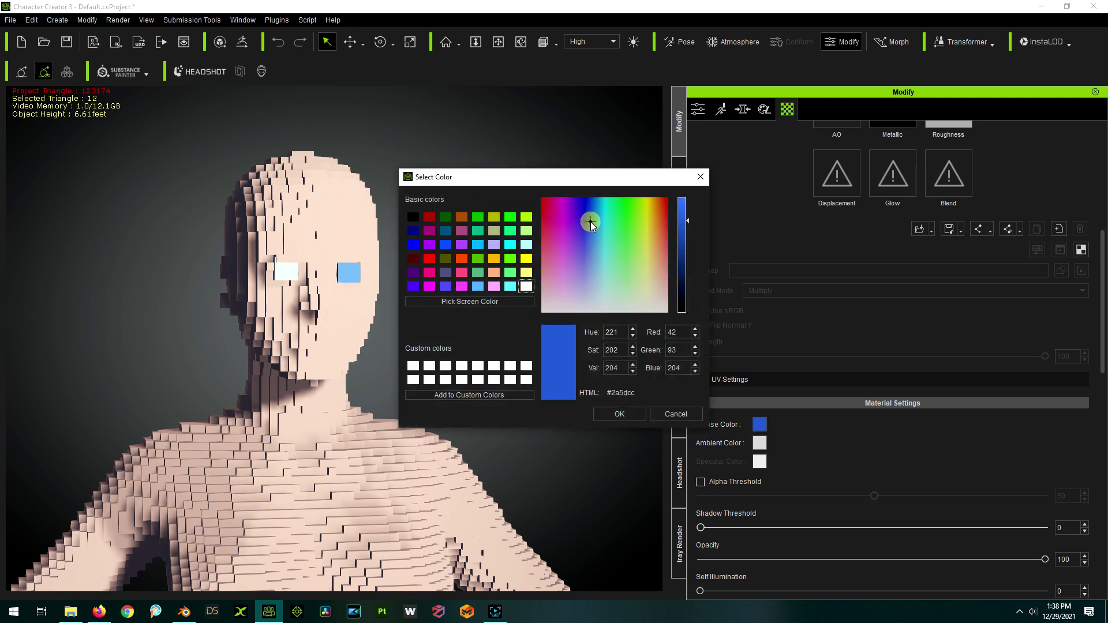
{"action": "left_click", "coordinate": [582, 213]}
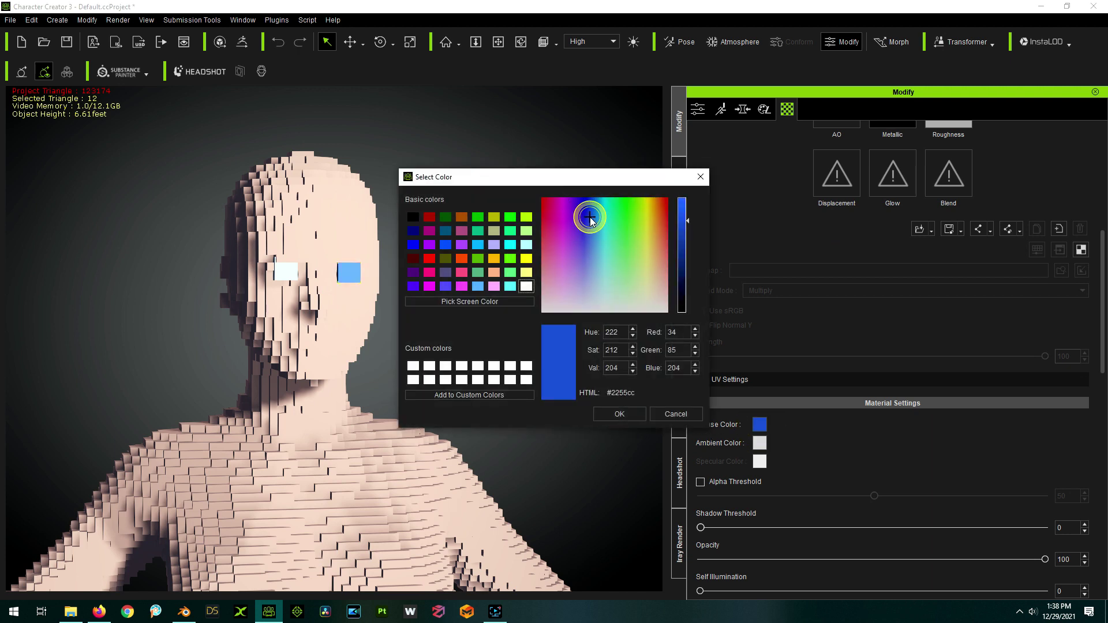
{"action": "left_click", "coordinate": [588, 222]}
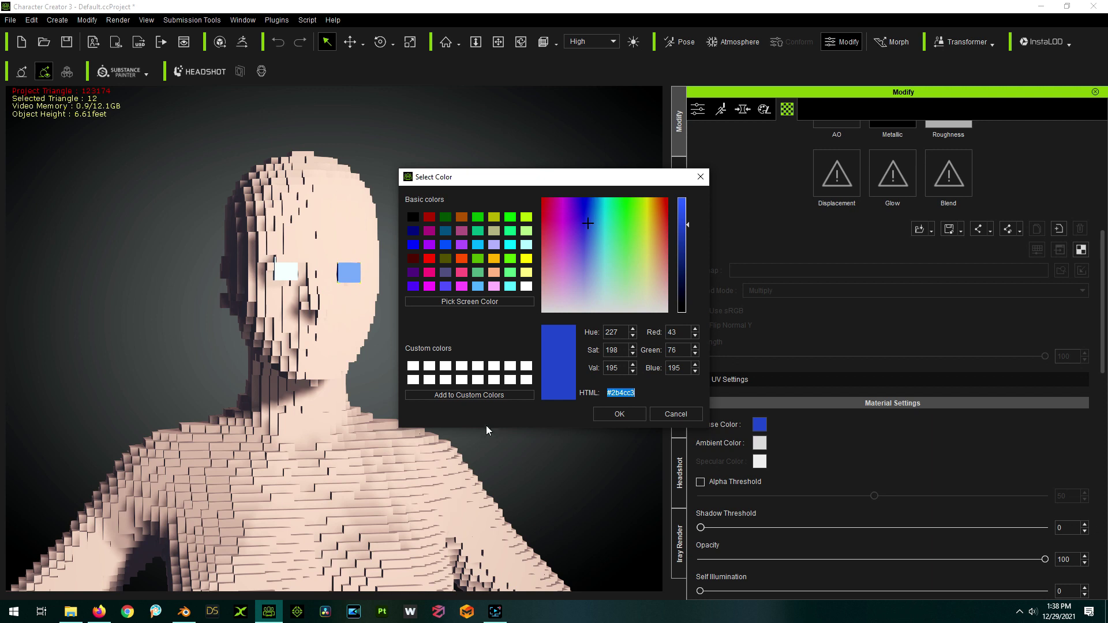
{"action": "left_click", "coordinate": [482, 396]}
{"action": "left_click", "coordinate": [619, 414]}
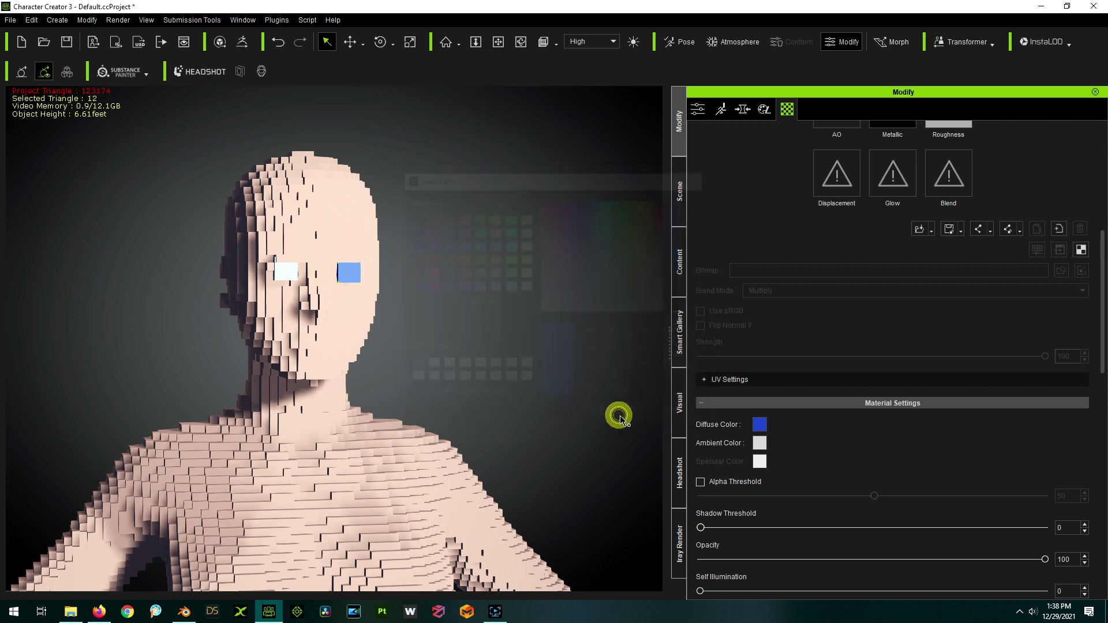
Apply the stored custom blue as the diffuse color of the figure's right eye cube
{"action": "left_click", "coordinate": [286, 270]}
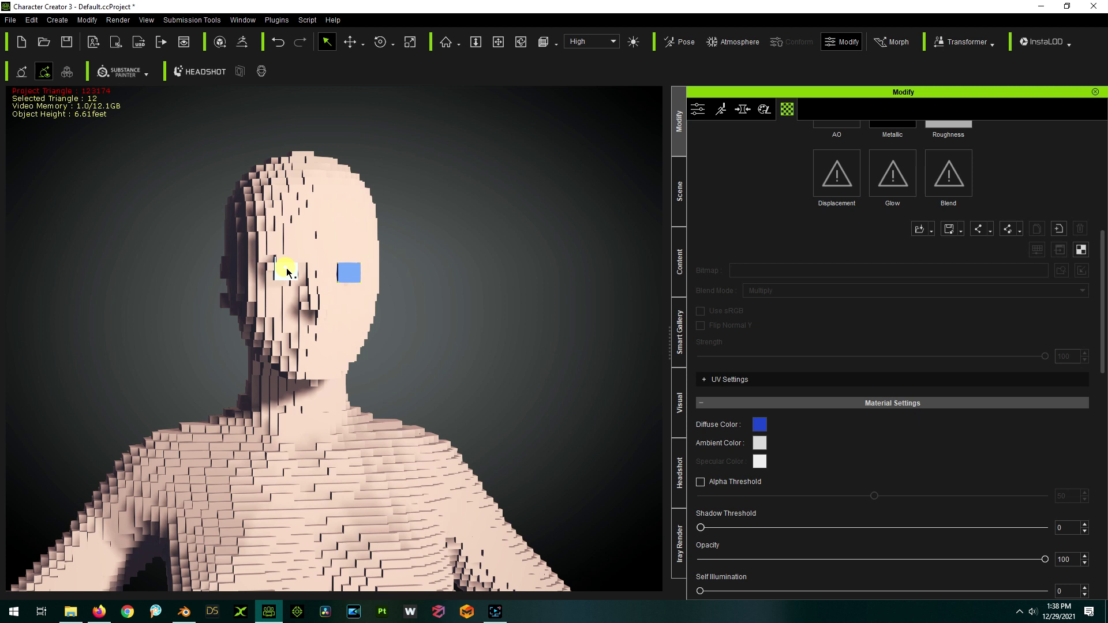
{"action": "left_click", "coordinate": [757, 425]}
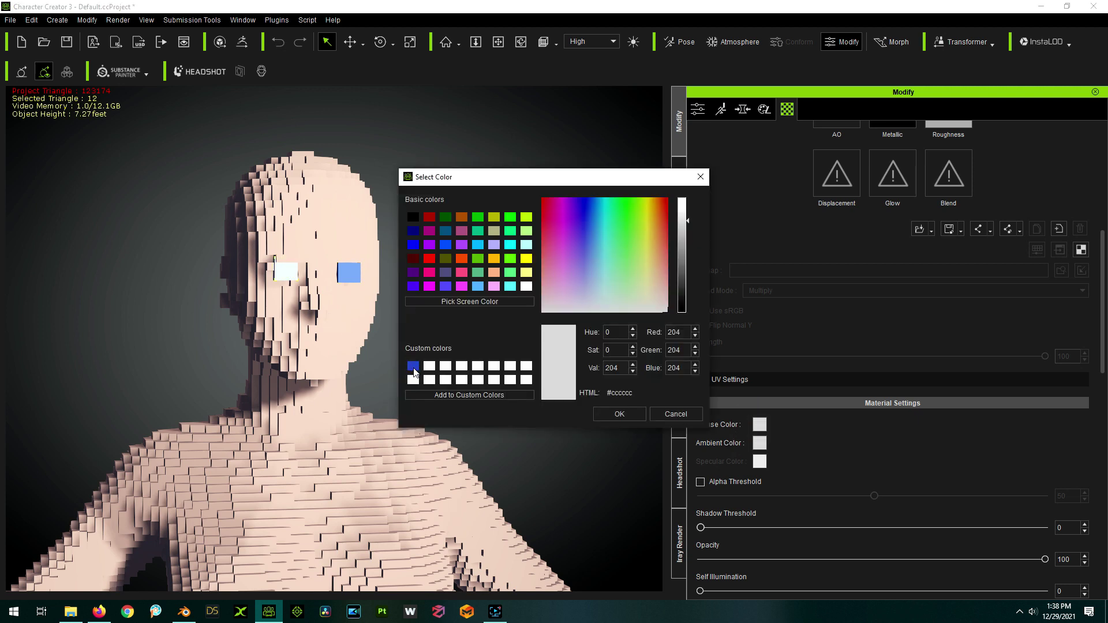
{"action": "left_click", "coordinate": [412, 366]}
{"action": "left_click", "coordinate": [619, 414]}
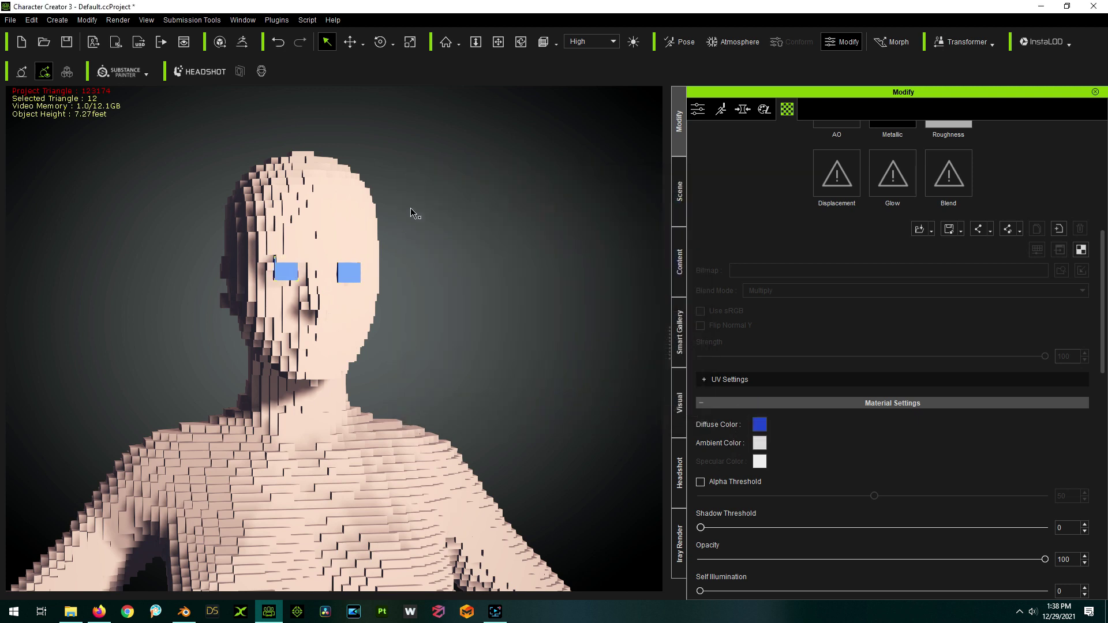
Remove the tongue textures from the Base Color and Opacity channels of the VoxelDemoWithoutClothes material
{"action": "right_click_drag", "start_coordinate": [413, 212], "coordinate": [456, 242]}
{"action": "left_click", "coordinate": [453, 242]}
{"action": "right_click_drag", "start_coordinate": [477, 280], "coordinate": [438, 286]}
{"action": "scroll", "coordinate": [383, 136], "scroll_direction": "down", "scroll_amount": 4}
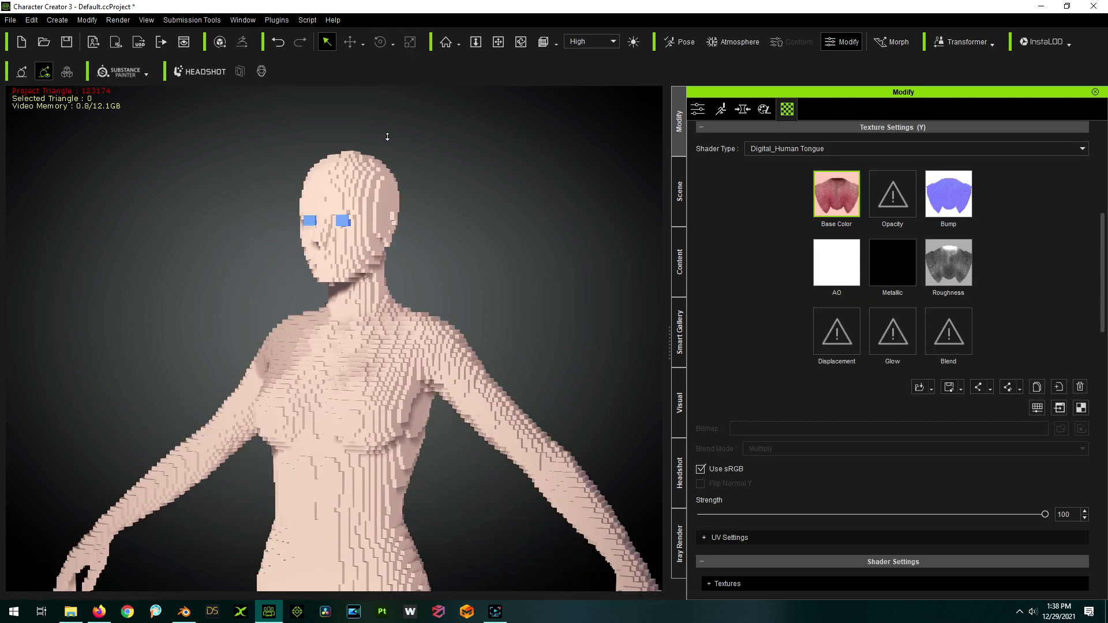
{"action": "left_click", "coordinate": [362, 293]}
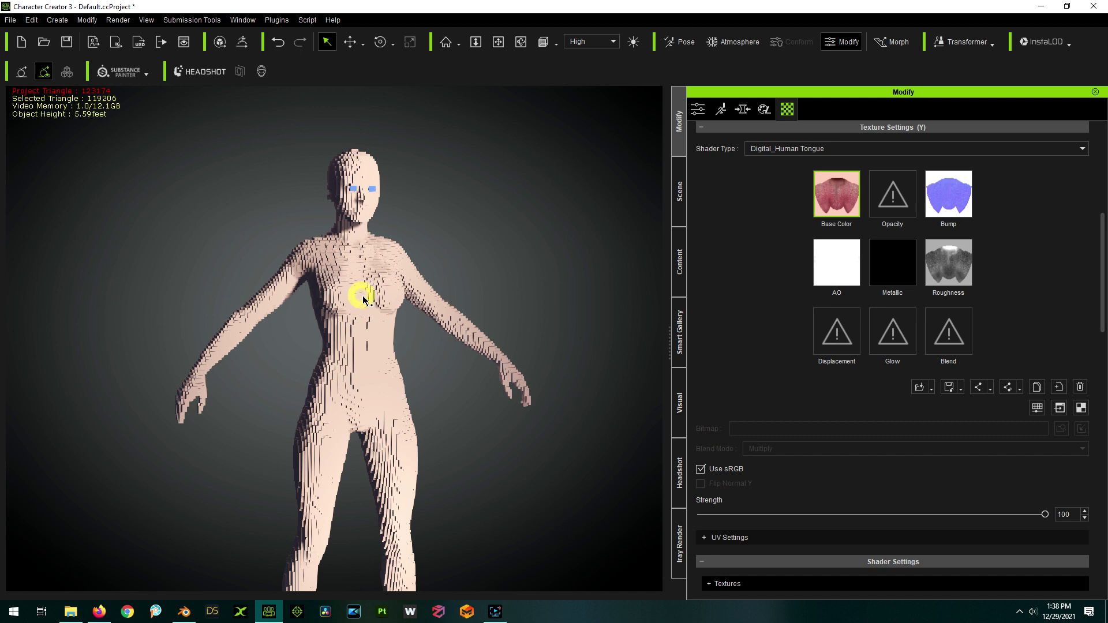
{"action": "left_click", "coordinate": [679, 195]}
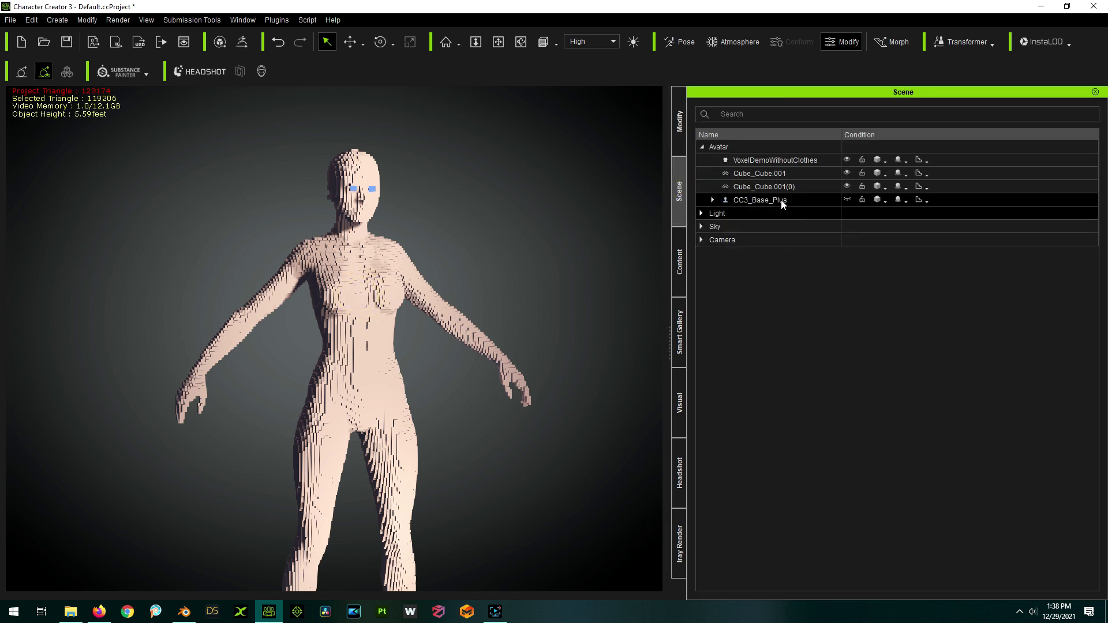
{"action": "left_click", "coordinate": [772, 160]}
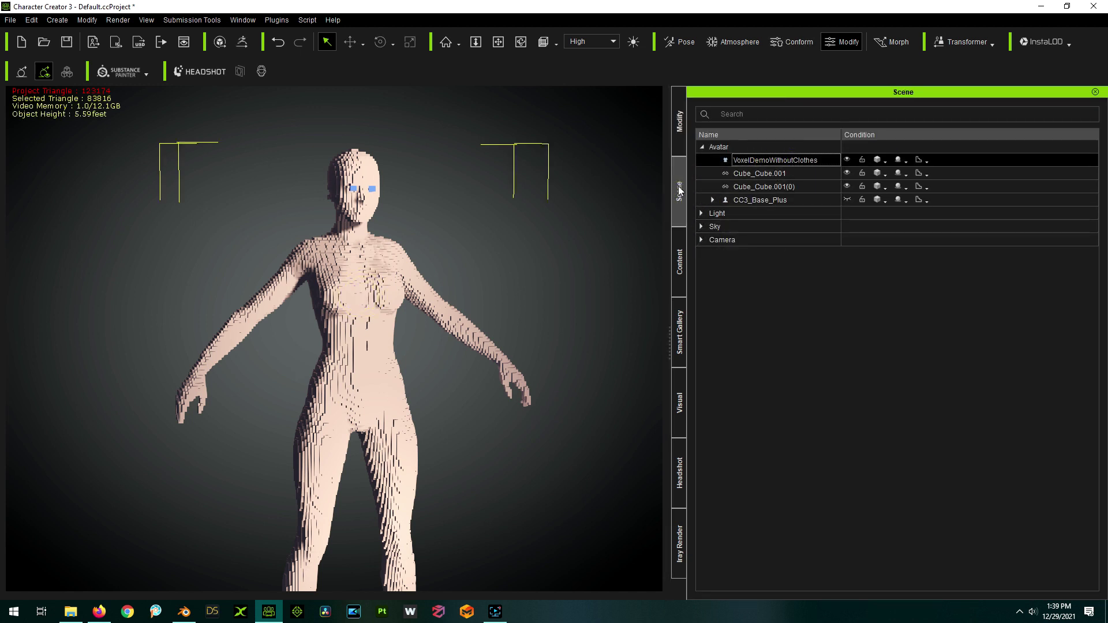
{"action": "left_click", "coordinate": [675, 132]}
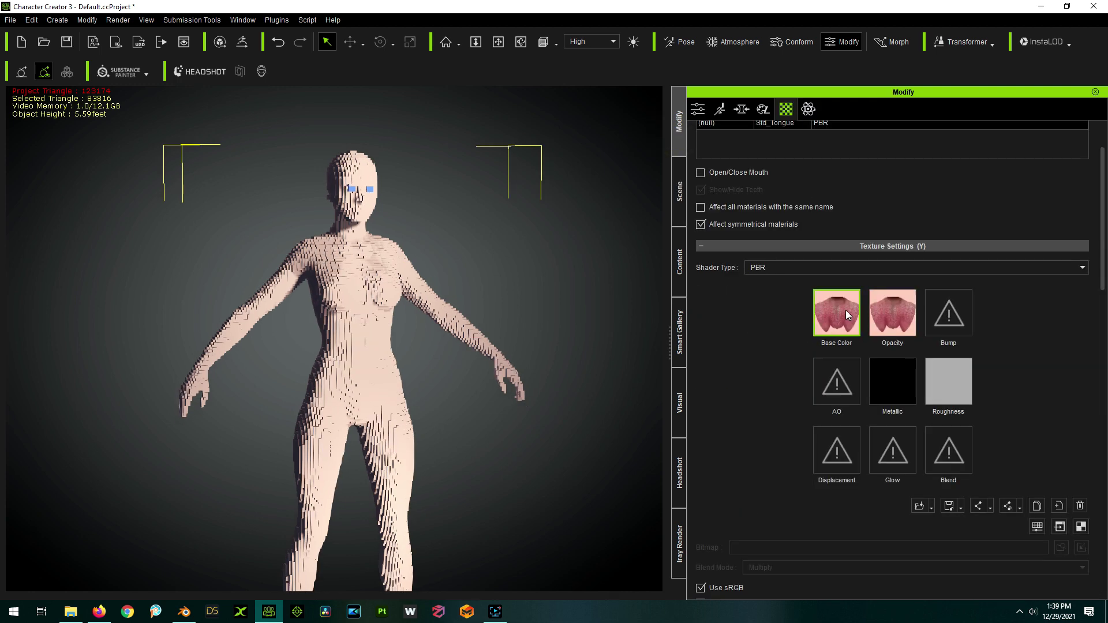
{"action": "mouse_move", "coordinate": [846, 311]}
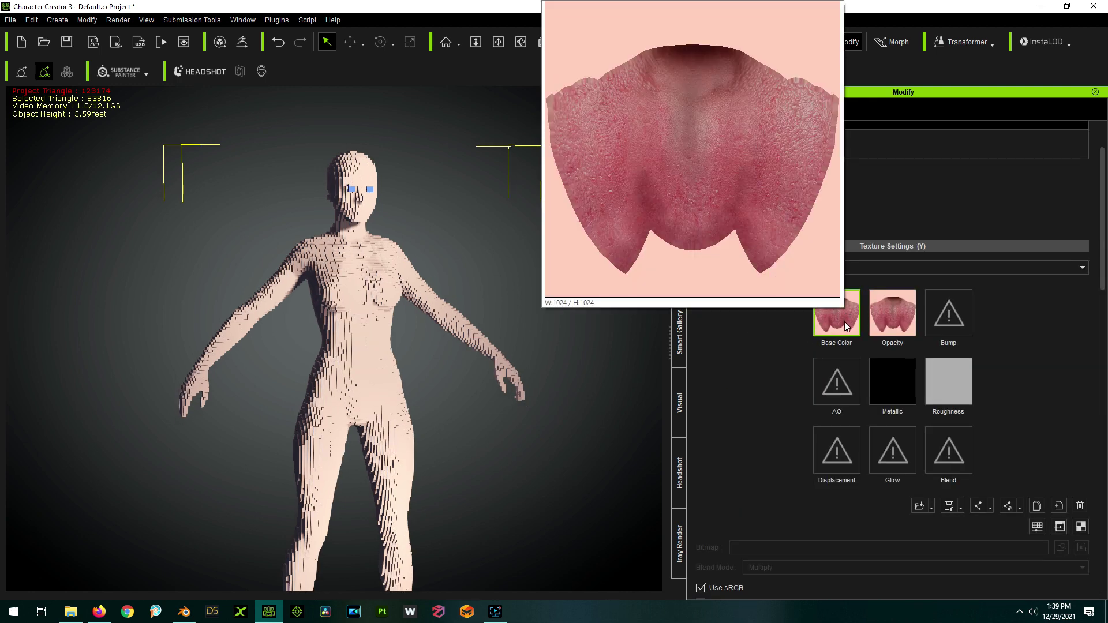
{"action": "right_click", "coordinate": [844, 321]}
{"action": "left_click", "coordinate": [882, 460]}
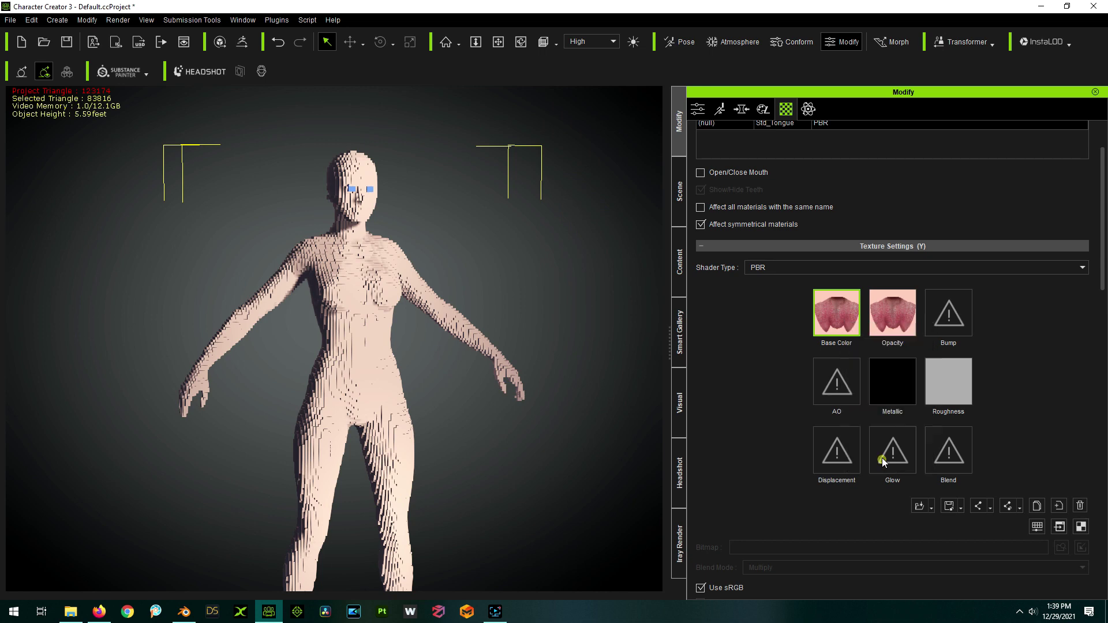
{"action": "right_click", "coordinate": [882, 322]}
{"action": "left_click", "coordinate": [914, 465]}
{"action": "scroll", "coordinate": [792, 371], "scroll_direction": "down", "scroll_amount": 1}
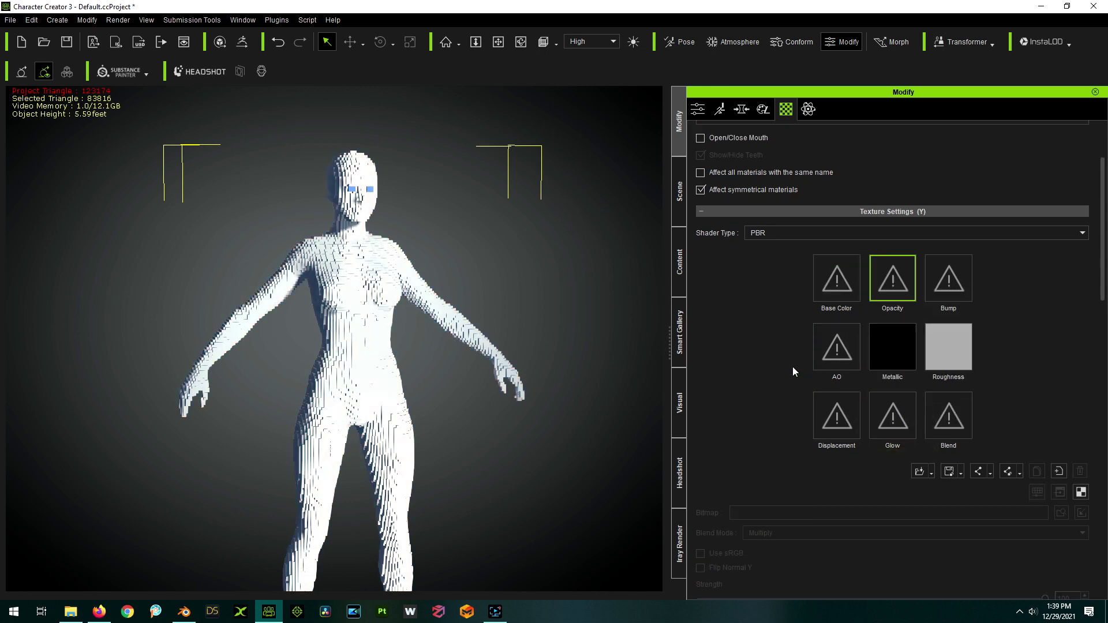
Set the diffuse color of the VoxelDemoWithoutClothes body material to a salmon pink
{"action": "scroll", "coordinate": [373, 243], "scroll_direction": "down", "scroll_amount": 1}
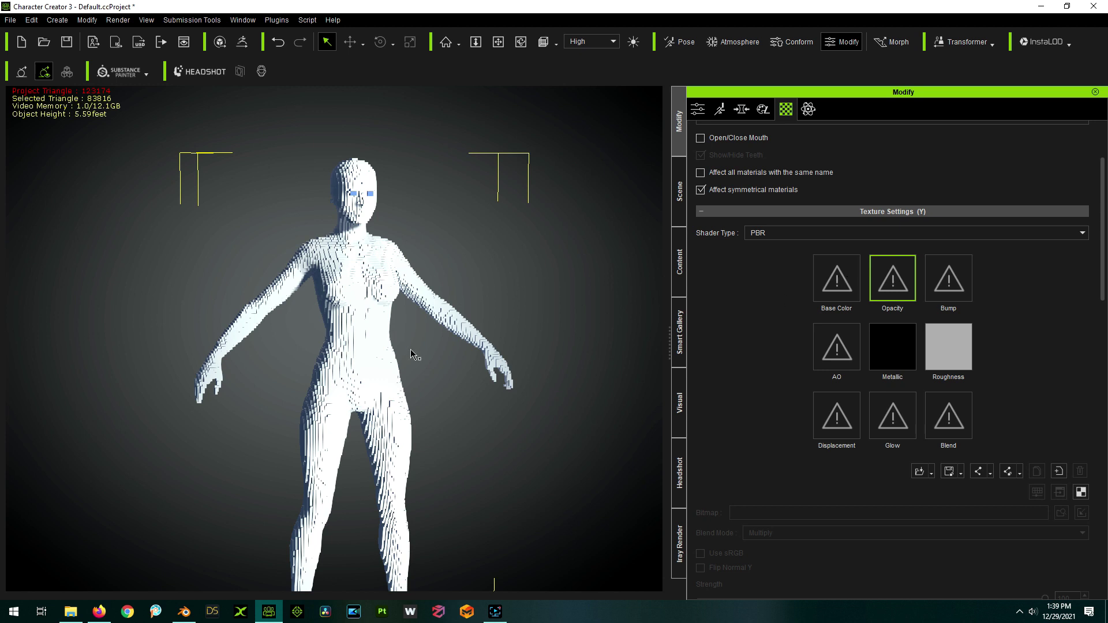
{"action": "scroll", "coordinate": [777, 375], "scroll_direction": "down", "scroll_amount": 3}
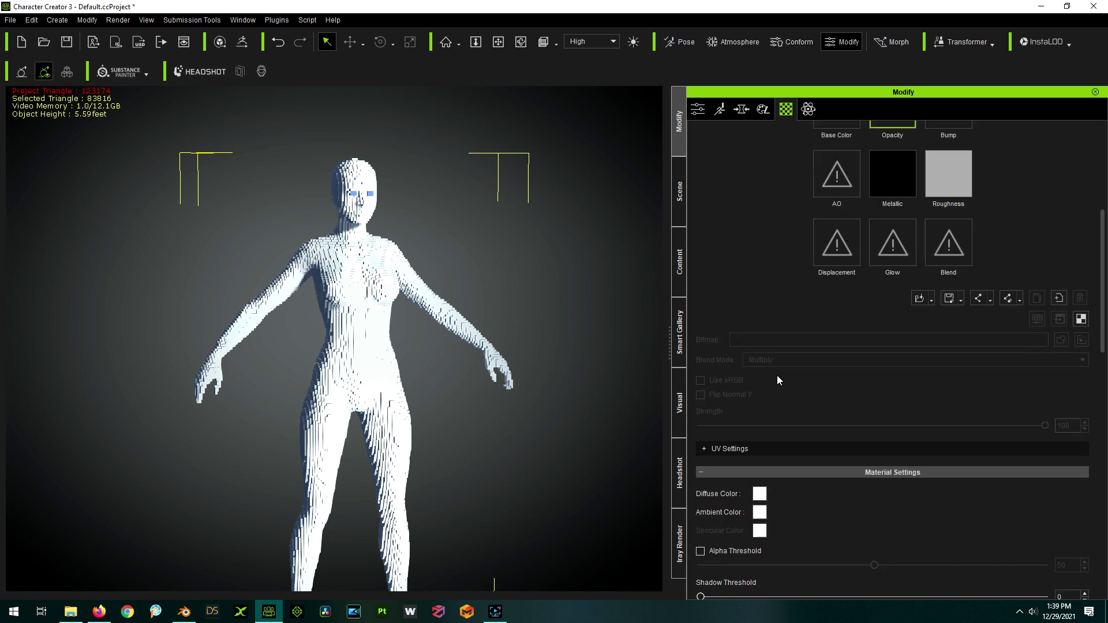
{"action": "left_click", "coordinate": [759, 494]}
{"action": "left_click", "coordinate": [641, 238]}
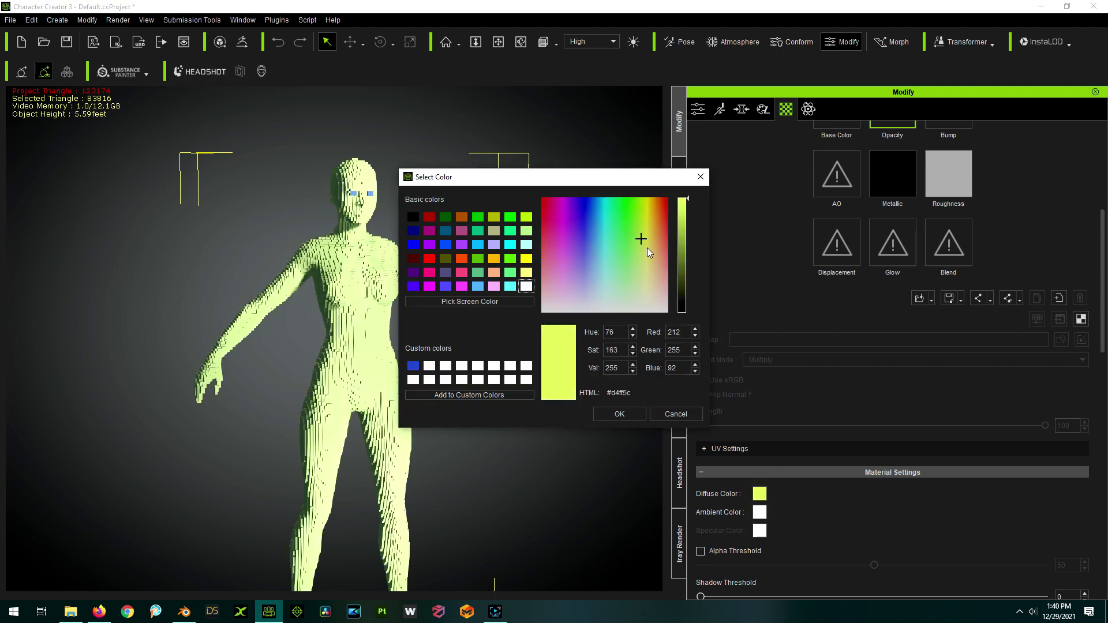
{"action": "left_click_drag", "start_coordinate": [640, 240], "coordinate": [653, 276]}
{"action": "key", "text": "Escape"}
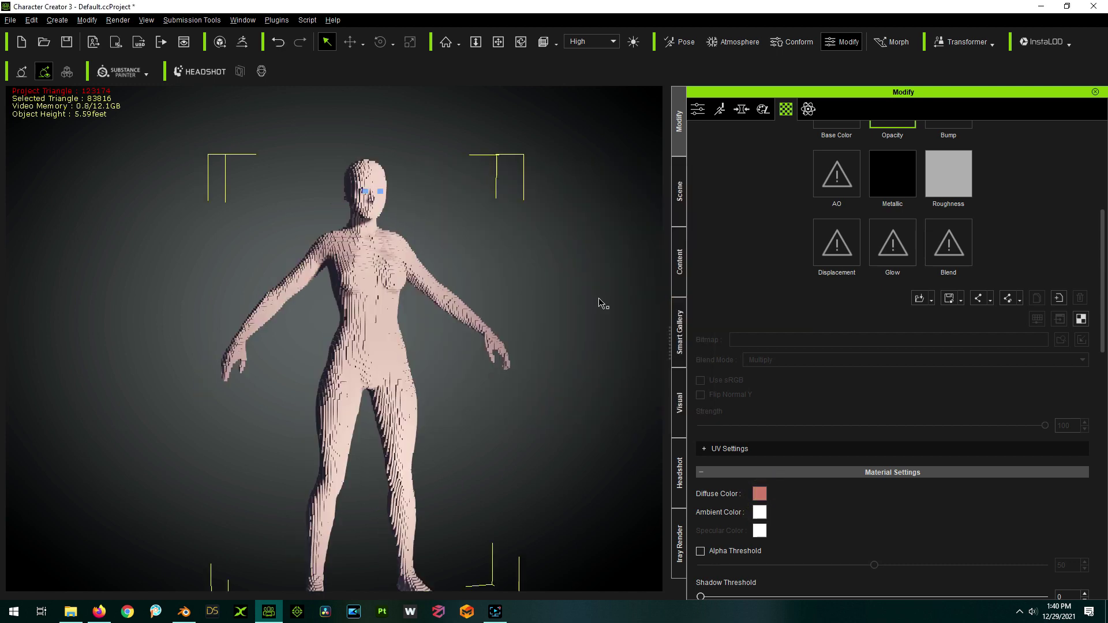
{"action": "right_click_drag", "start_coordinate": [601, 302], "coordinate": [581, 338]}
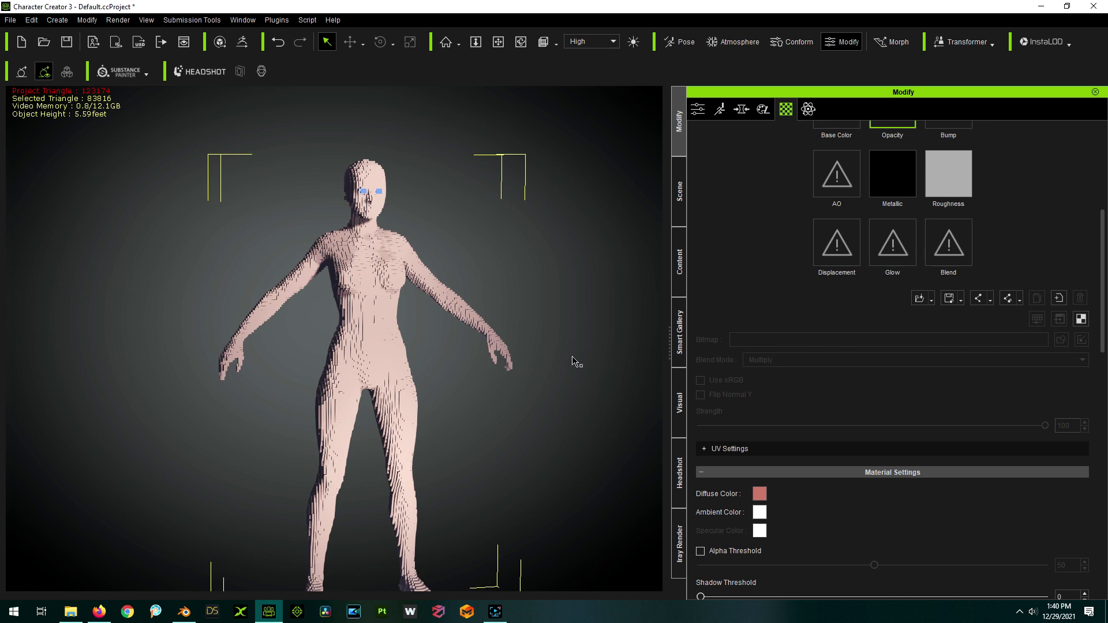
{"action": "middle_click_drag", "start_coordinate": [574, 363], "coordinate": [546, 320]}
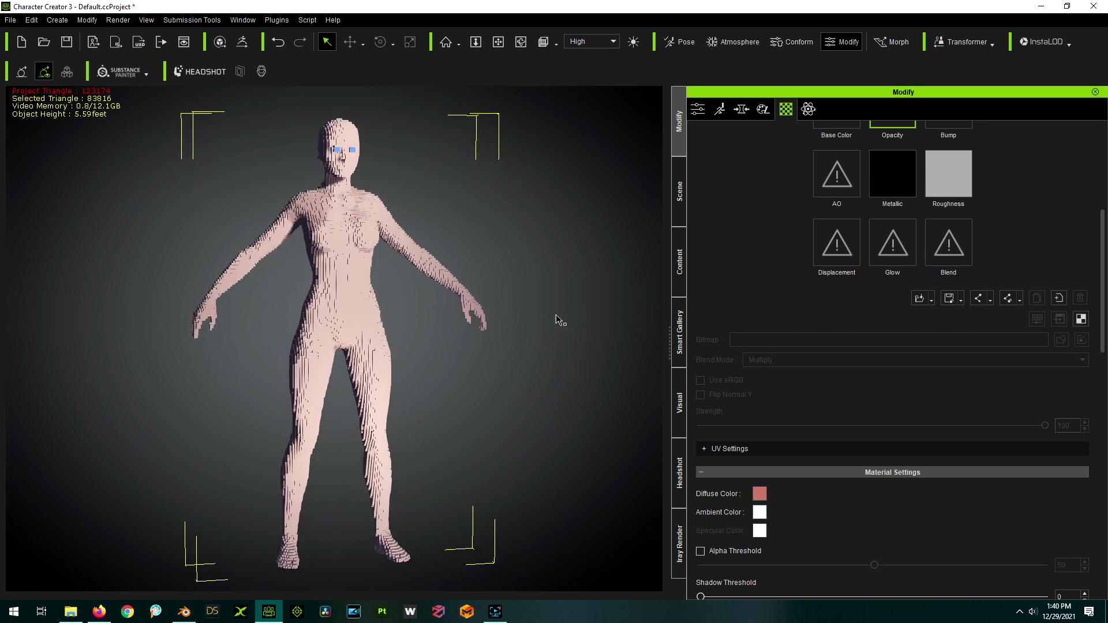
{"action": "scroll", "coordinate": [788, 279], "scroll_direction": "up", "scroll_amount": 2}
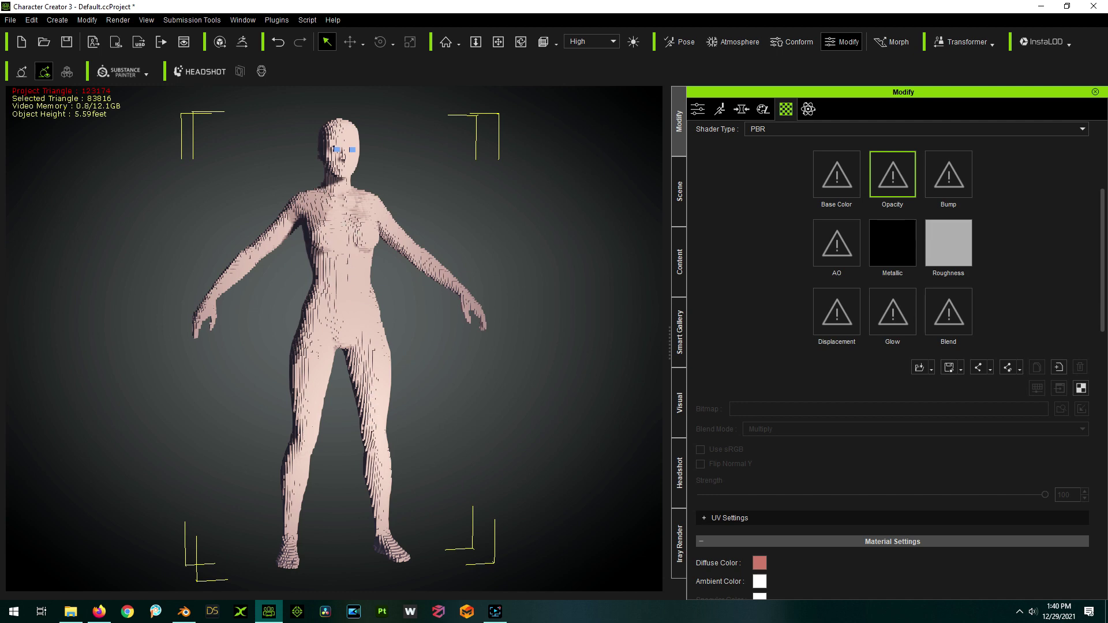
Switch to Blender and select the VoxelDemoWithoutClothes figure with the whole body in view
{"action": "left_click", "coordinate": [182, 615]}
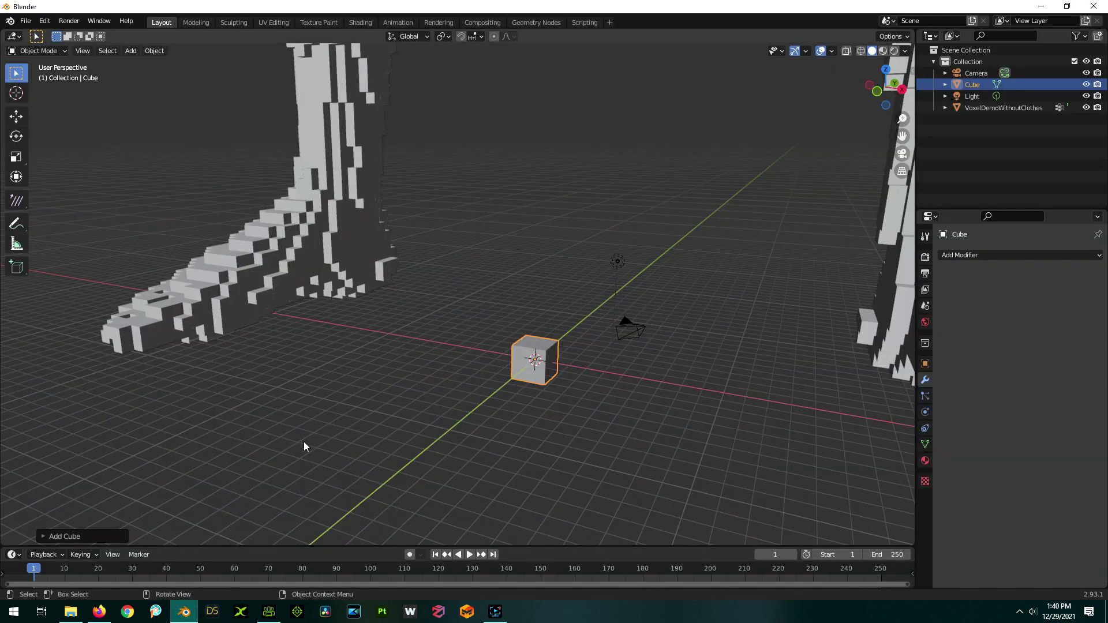
{"action": "scroll", "coordinate": [295, 486], "scroll_direction": "down", "scroll_amount": 8}
{"action": "scroll", "coordinate": [369, 404], "scroll_direction": "up", "scroll_amount": 3}
{"action": "scroll", "coordinate": [560, 364], "scroll_direction": "down", "scroll_amount": 4}
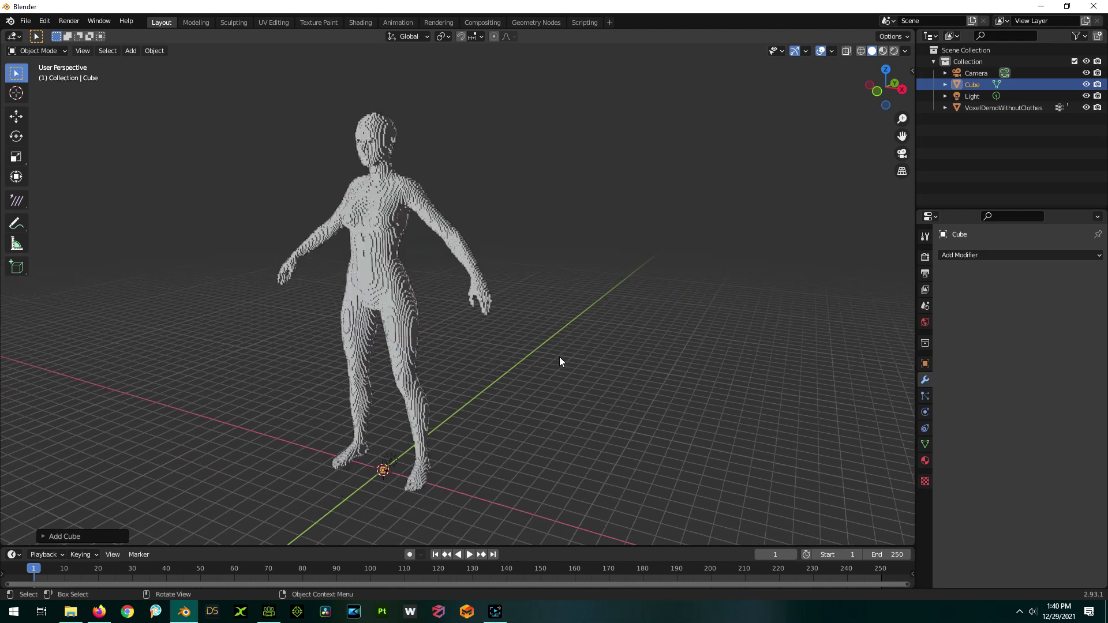
{"action": "scroll", "coordinate": [299, 280], "scroll_direction": "up", "scroll_amount": 4}
{"action": "scroll", "coordinate": [291, 313], "scroll_direction": "down", "scroll_amount": 2}
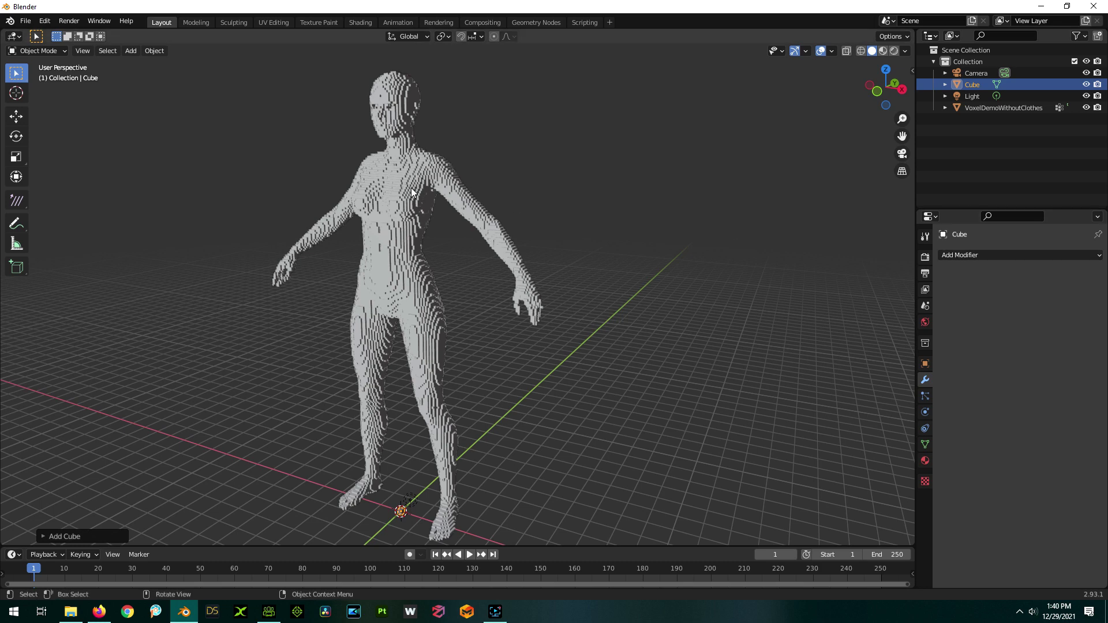
{"action": "left_click", "coordinate": [378, 217]}
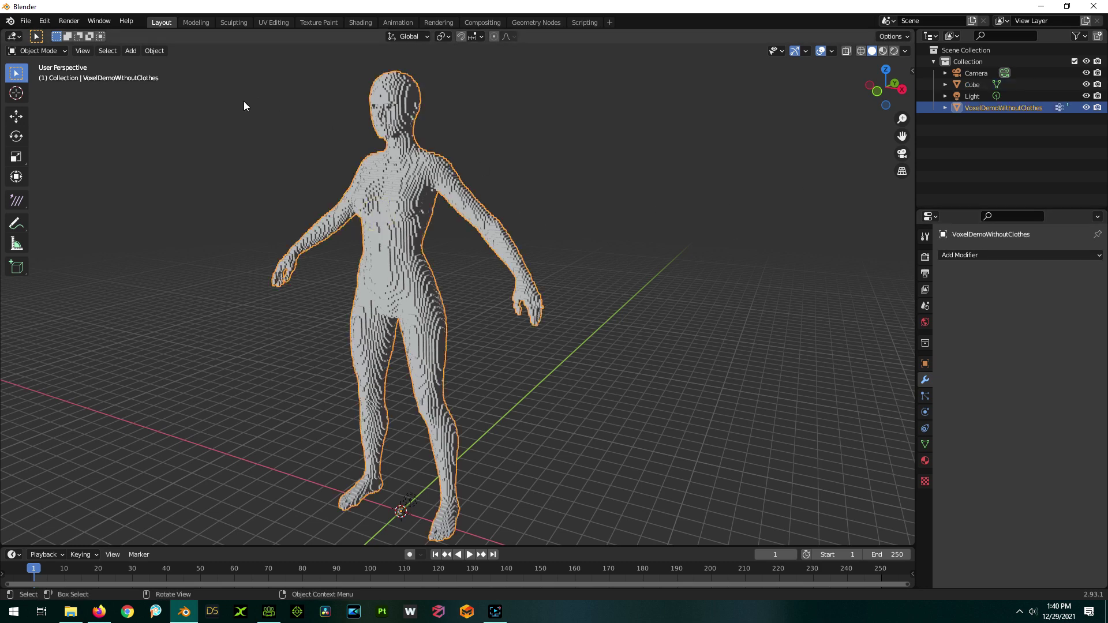
Unwrap the entire voxel figure in the UV Editing workspace using Smart UV Project with default settings, and return to the Layout workspace
{"action": "left_click", "coordinate": [269, 22]}
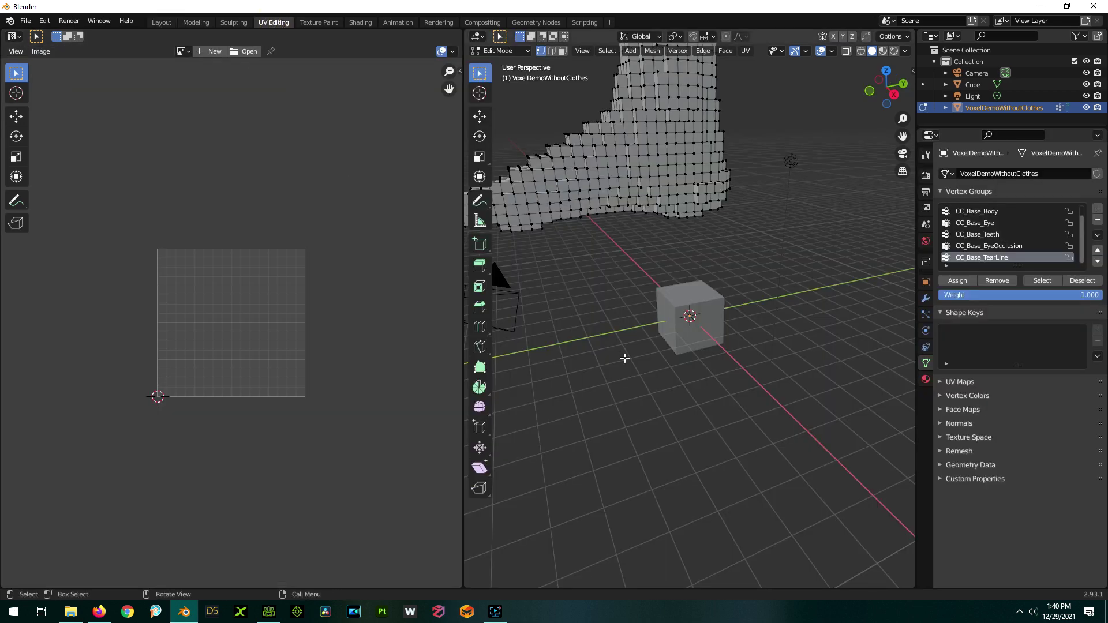
{"action": "middle_click_drag", "start_coordinate": [601, 465], "coordinate": [624, 273], "text": "shift"}
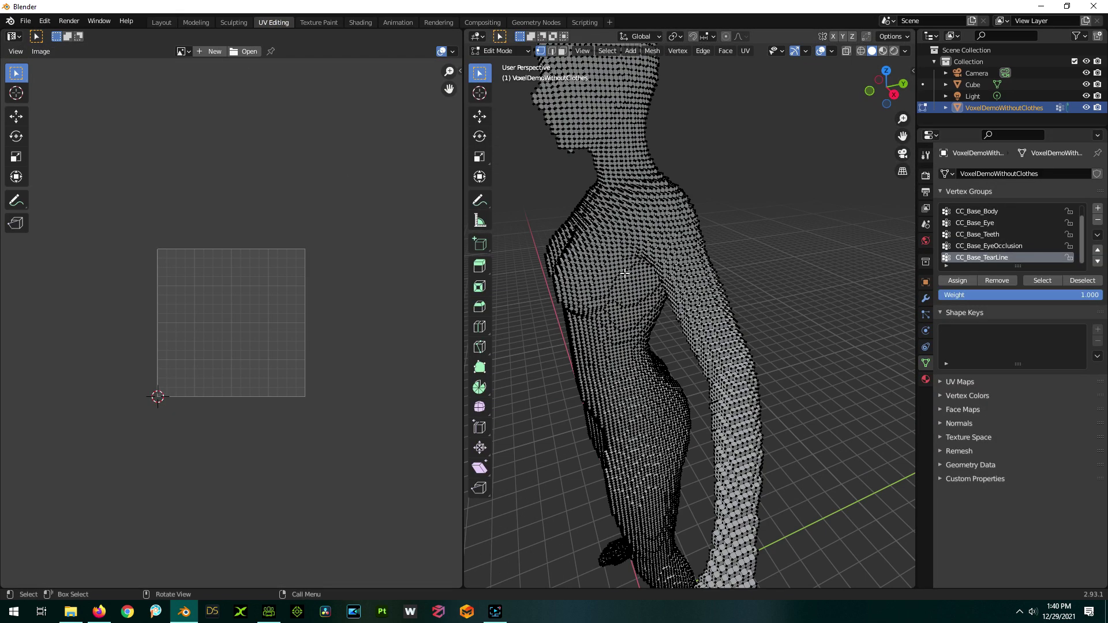
{"action": "key", "text": "a"}
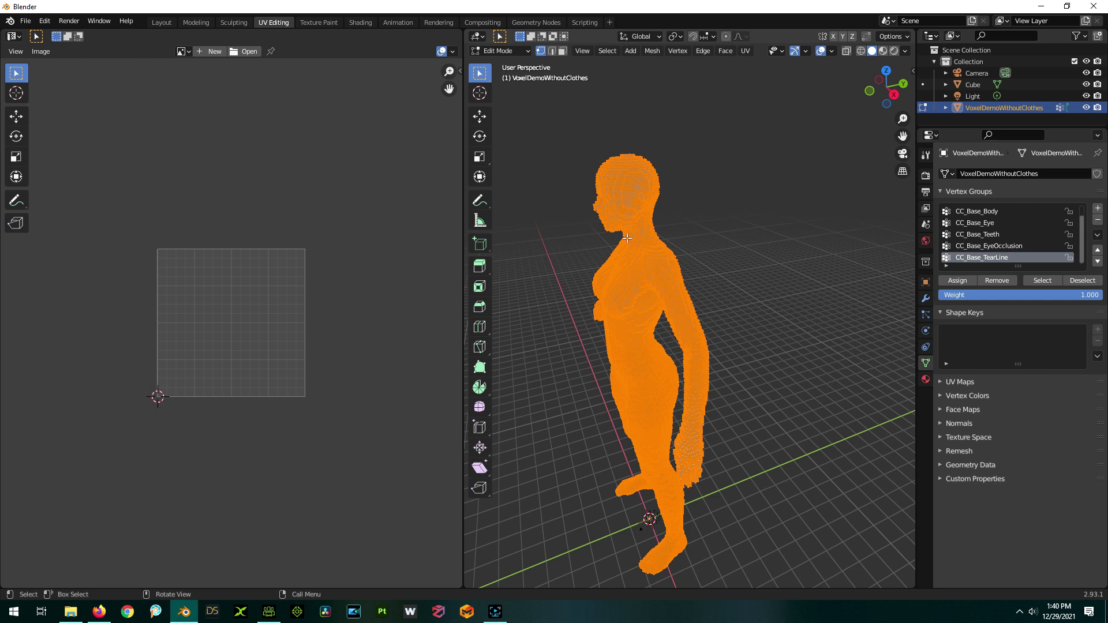
{"action": "left_click", "coordinate": [746, 53]}
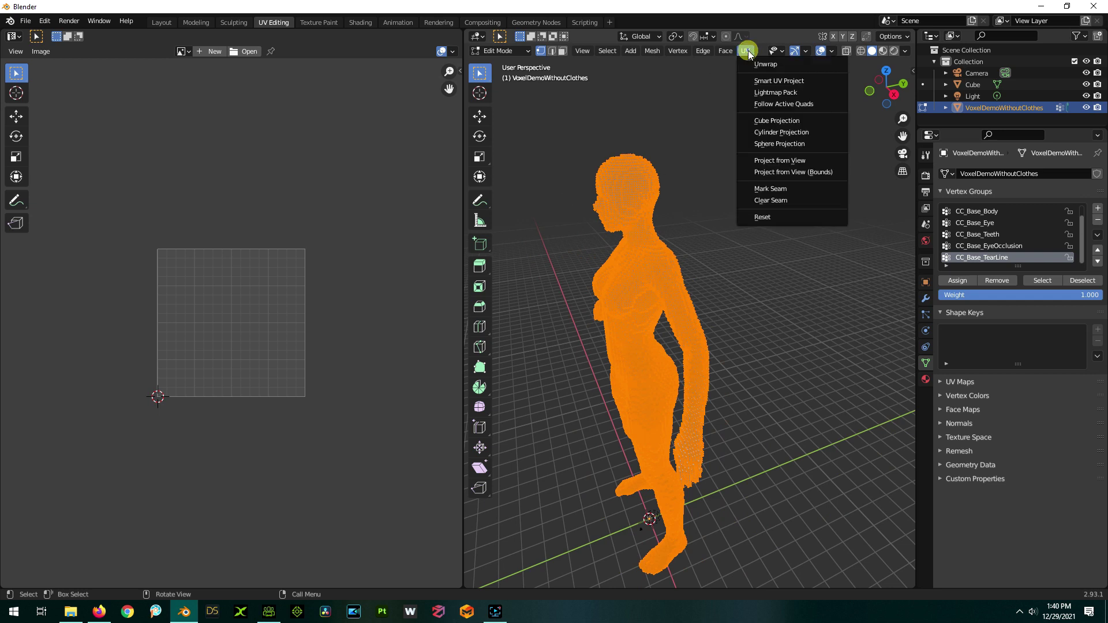
{"action": "left_click", "coordinate": [799, 80]}
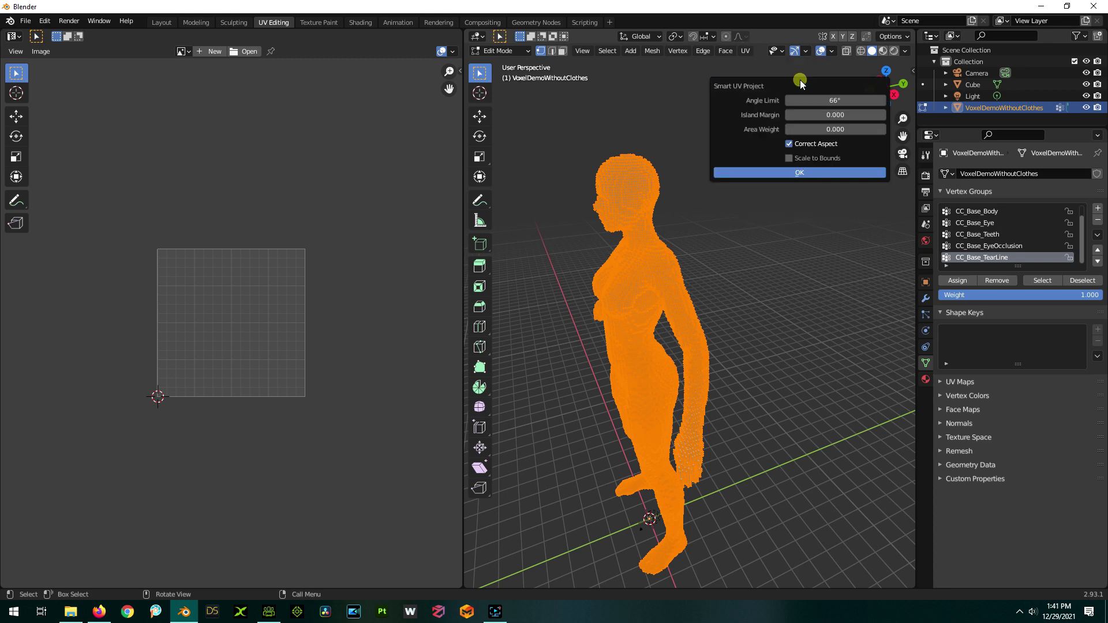
{"action": "left_click", "coordinate": [791, 175]}
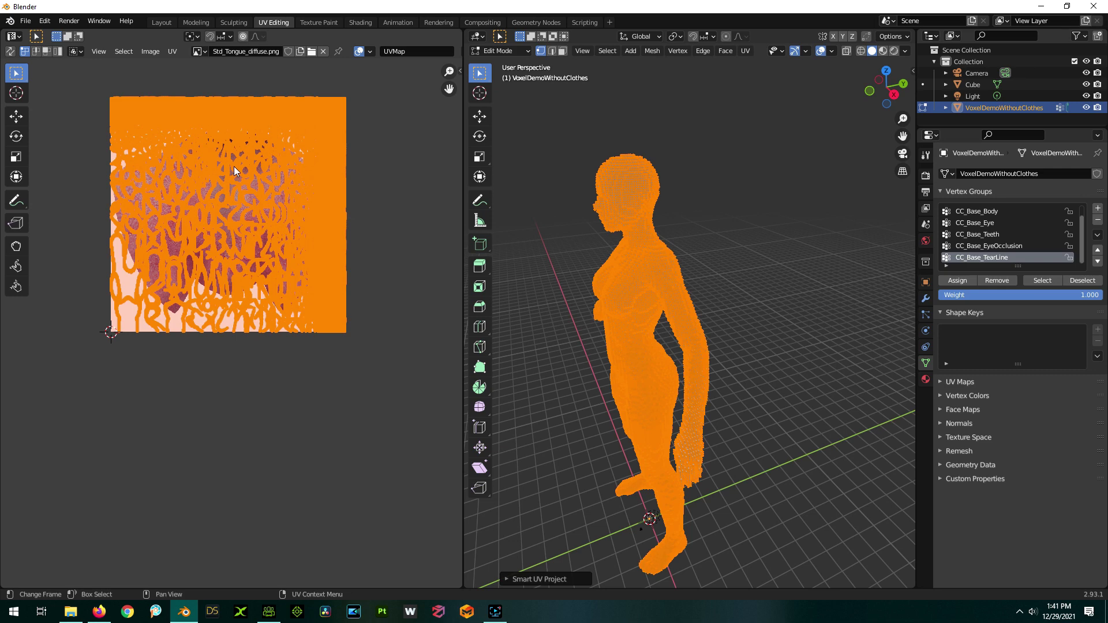
{"action": "left_click", "coordinate": [162, 22]}
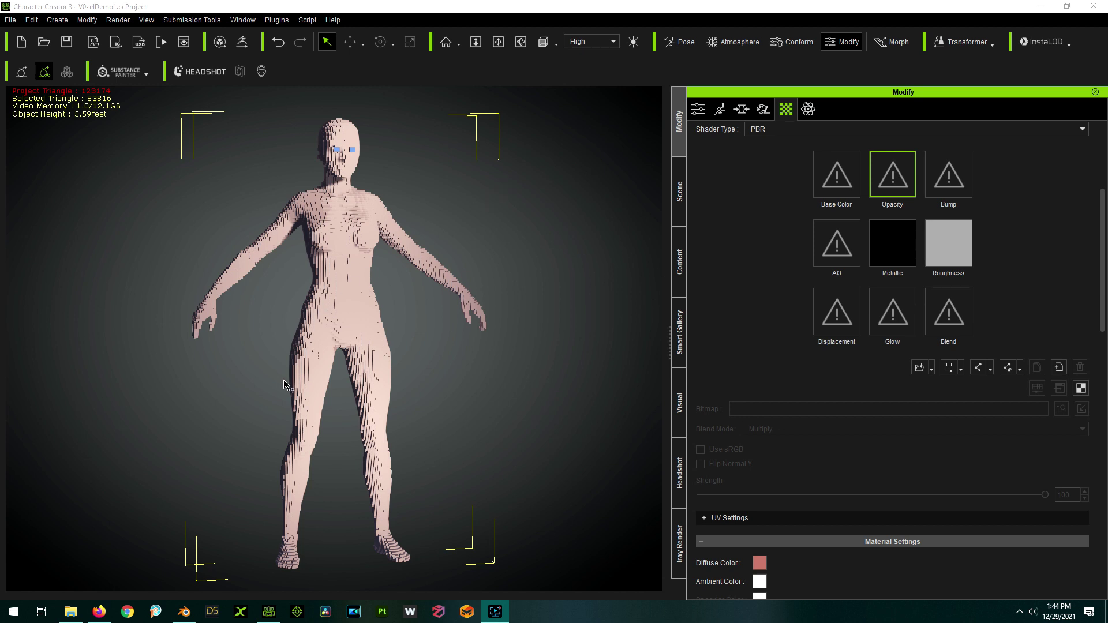
Switch back to Blender and delete the VoxelDemoWithoutClothes figure and the cube from the scene
{"action": "left_click", "coordinate": [184, 611]}
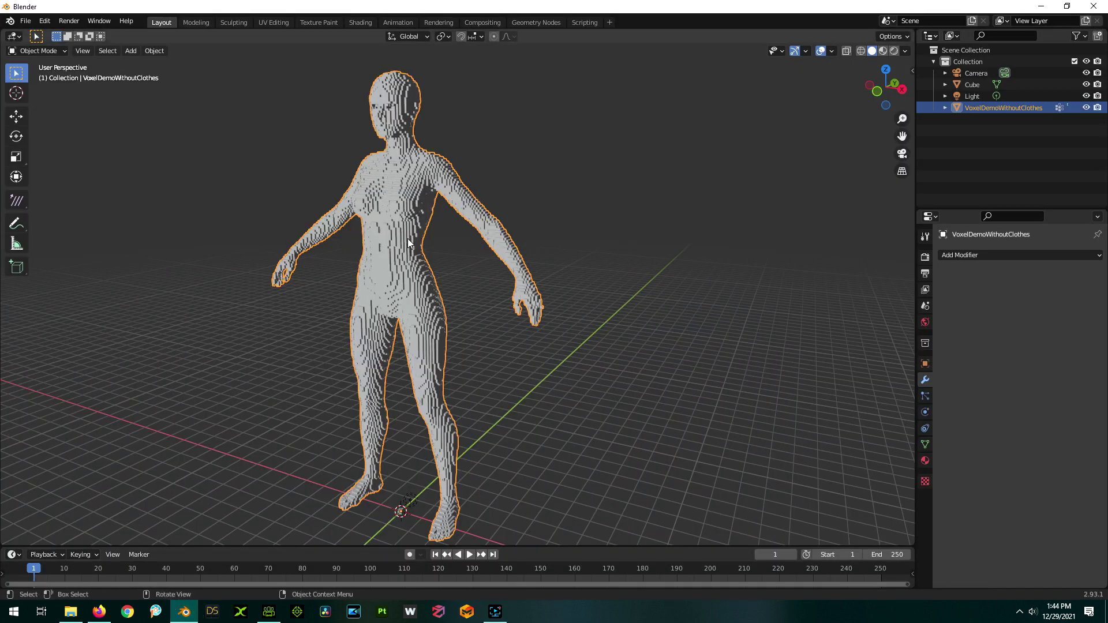
{"action": "key", "text": "Delete"}
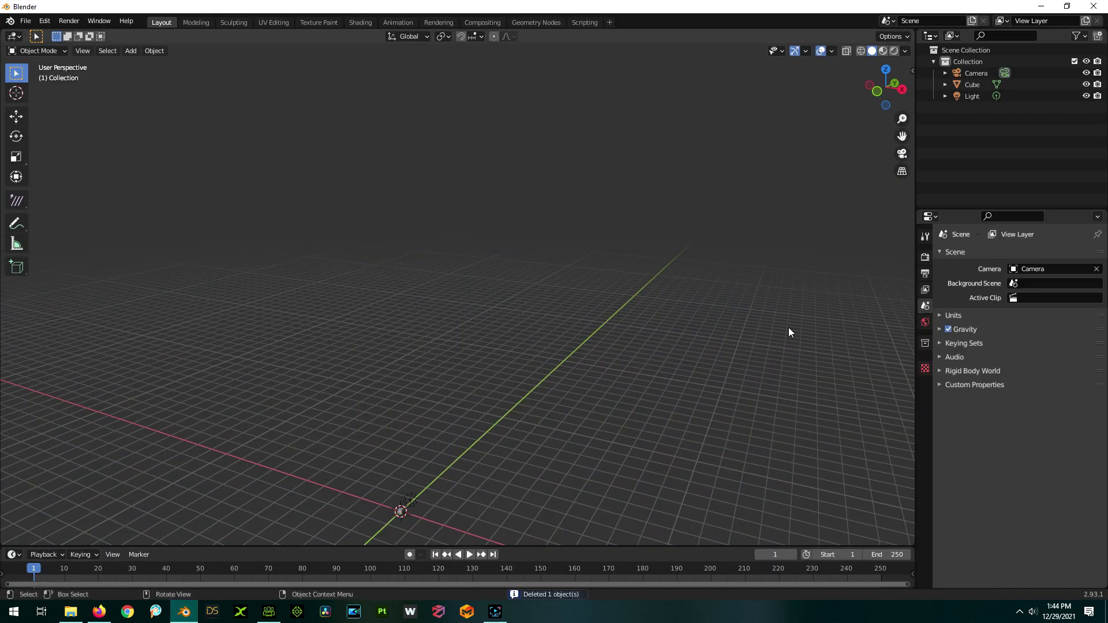
{"action": "left_click", "coordinate": [973, 85]}
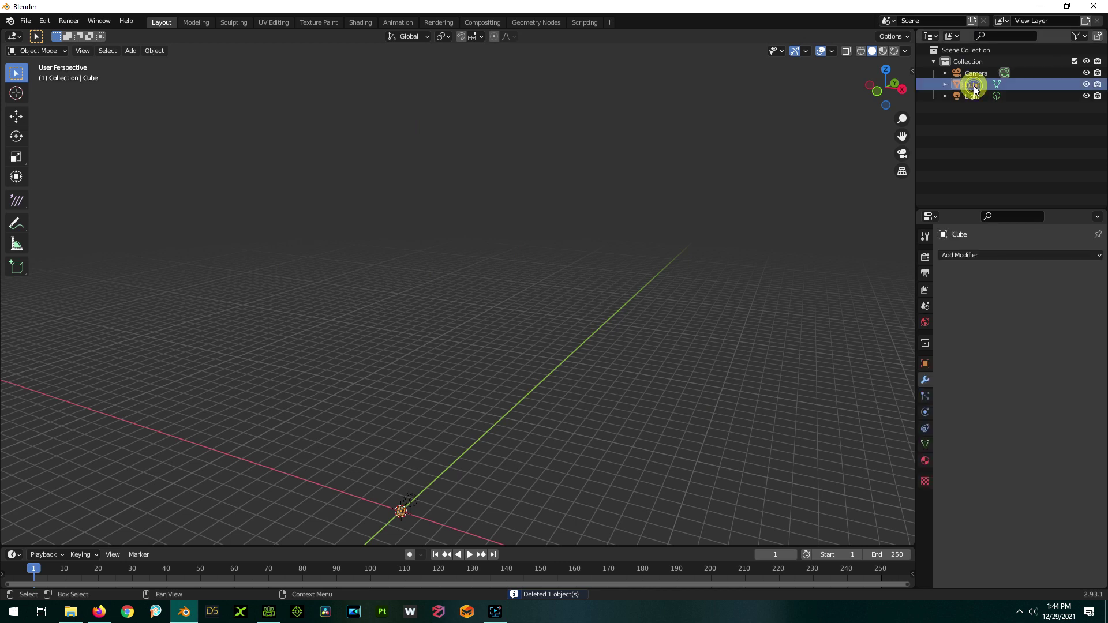
{"action": "key", "text": "Delete"}
Import the VoxelDemoWithClothes character as a Wavefront OBJ and check its body and underwear up close
{"action": "left_click", "coordinate": [25, 21]}
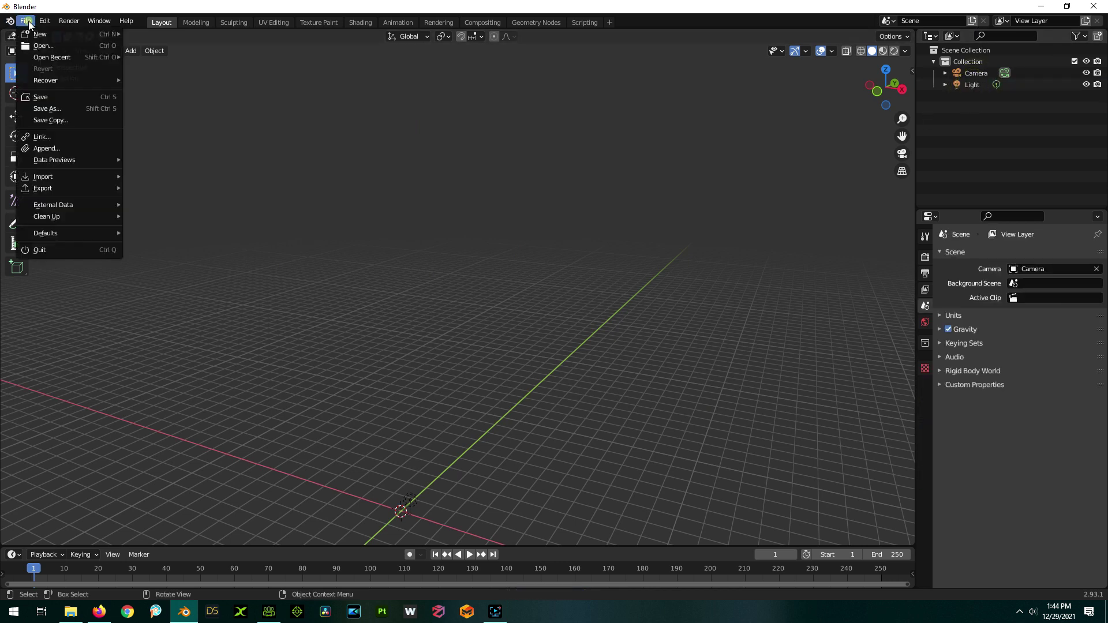
{"action": "mouse_move", "coordinate": [76, 178]}
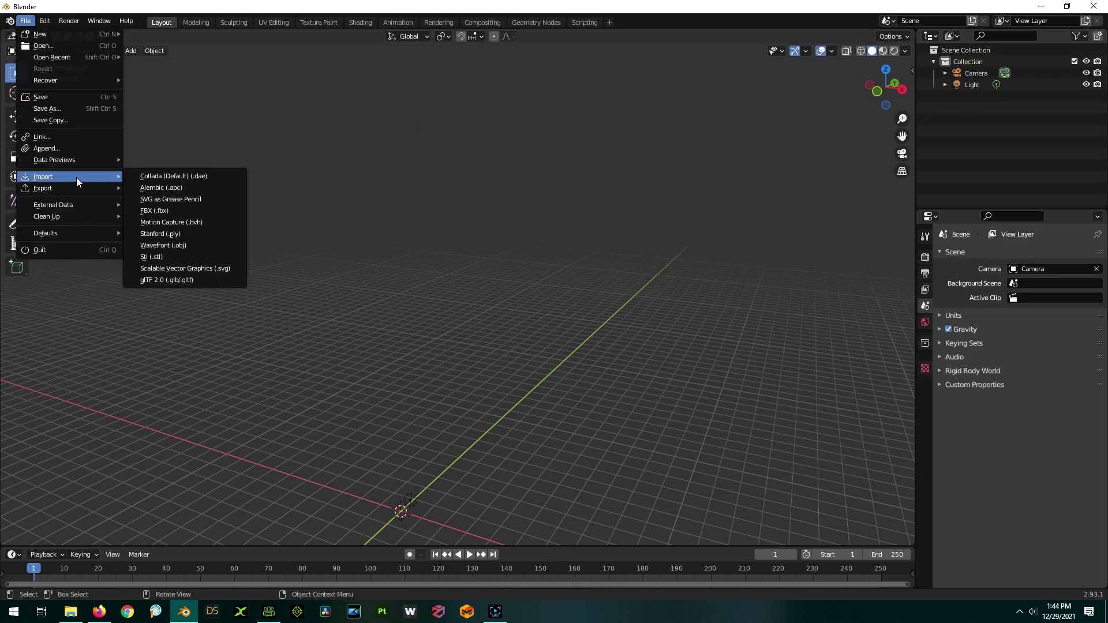
{"action": "left_click", "coordinate": [163, 245]}
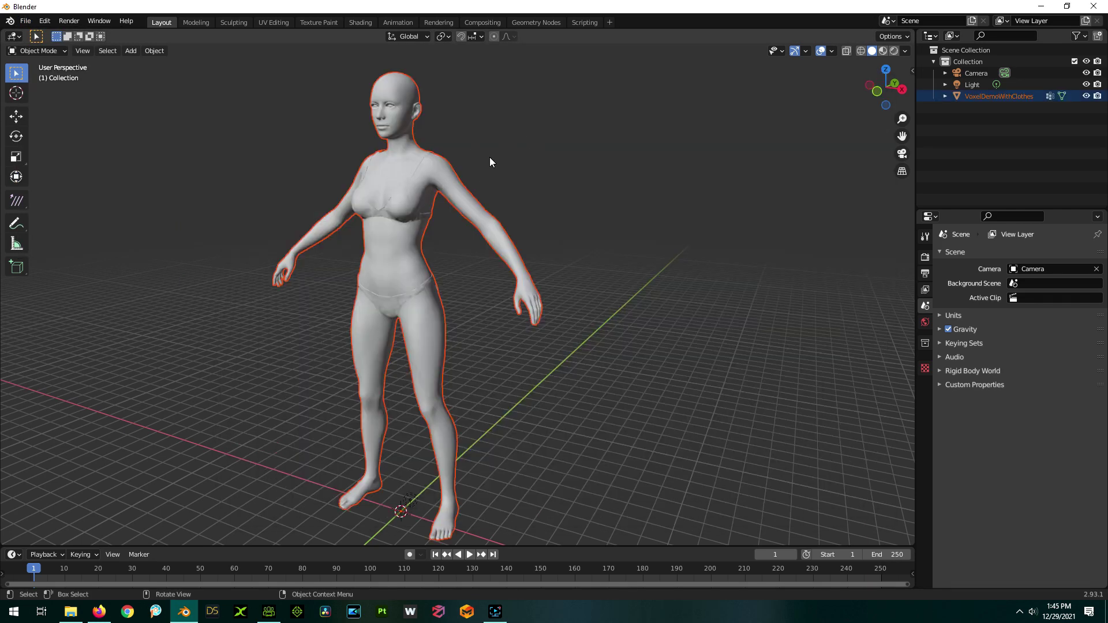
{"action": "scroll", "coordinate": [393, 122], "scroll_direction": "up", "scroll_amount": 4}
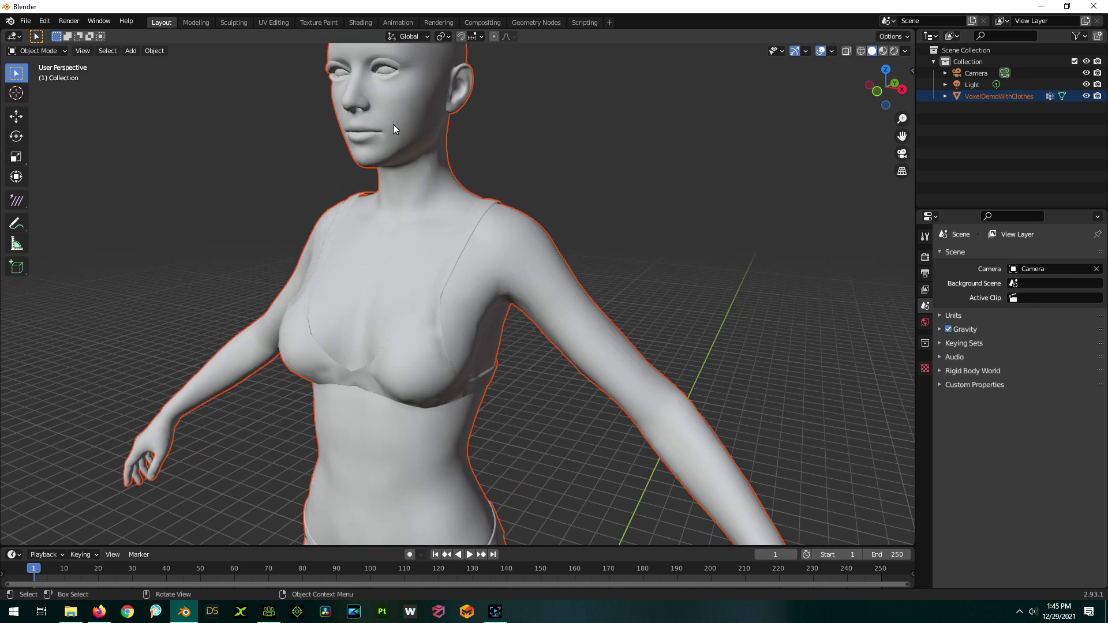
{"action": "scroll", "coordinate": [393, 124], "scroll_direction": "down", "scroll_amount": 2}
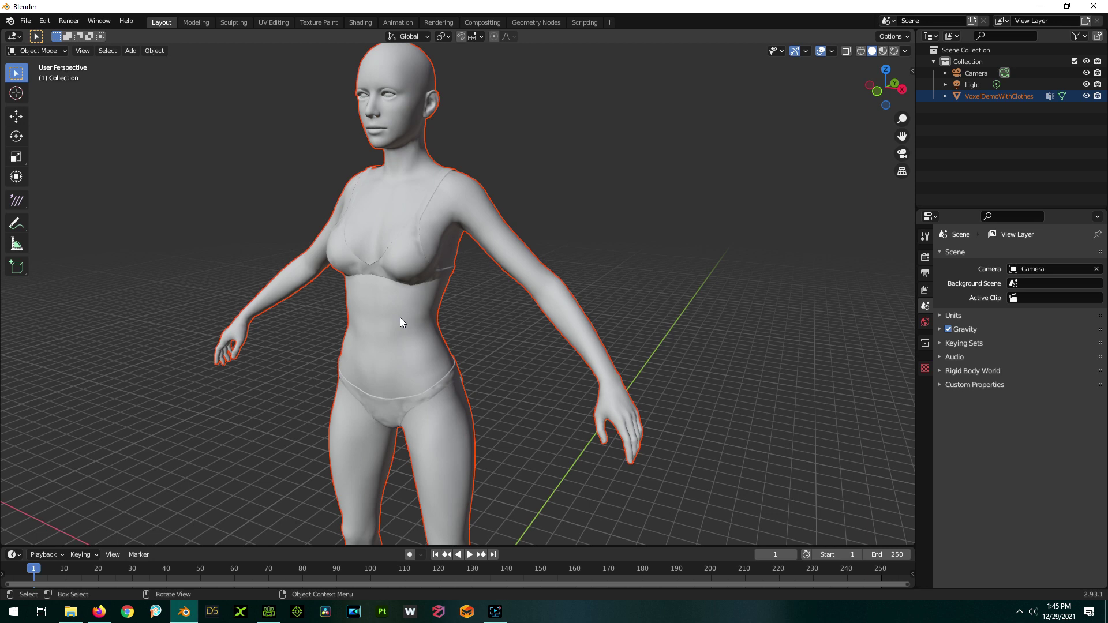
Select the VoxelDemoWithClothes figure, show its material slots, and enter Edit Mode with all of its vertices deselected
{"action": "left_click", "coordinate": [944, 96]}
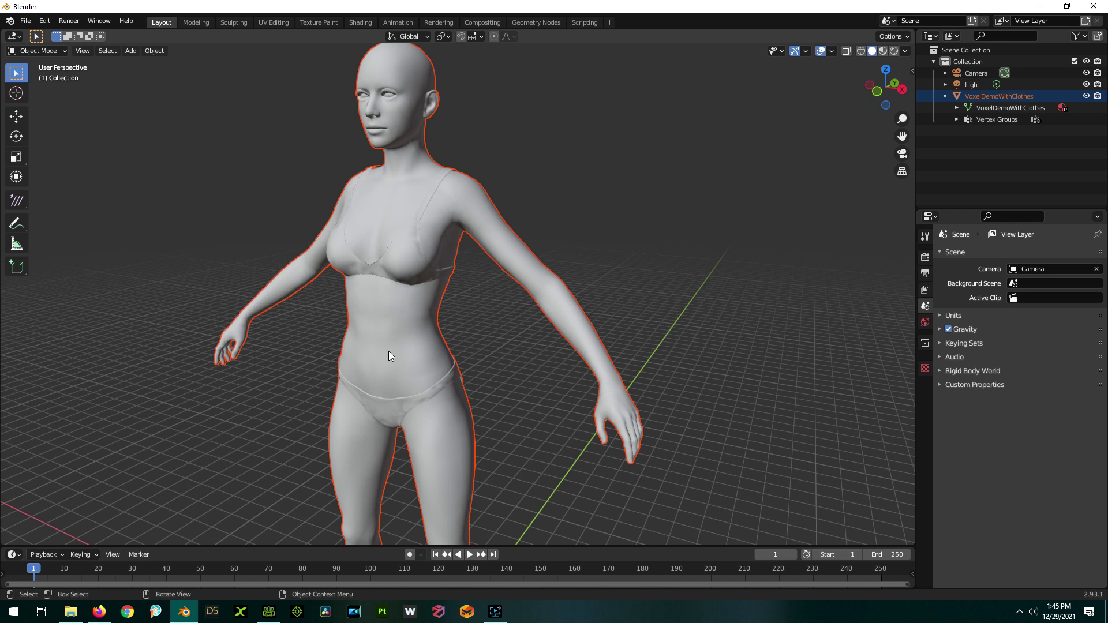
{"action": "left_click", "coordinate": [394, 319]}
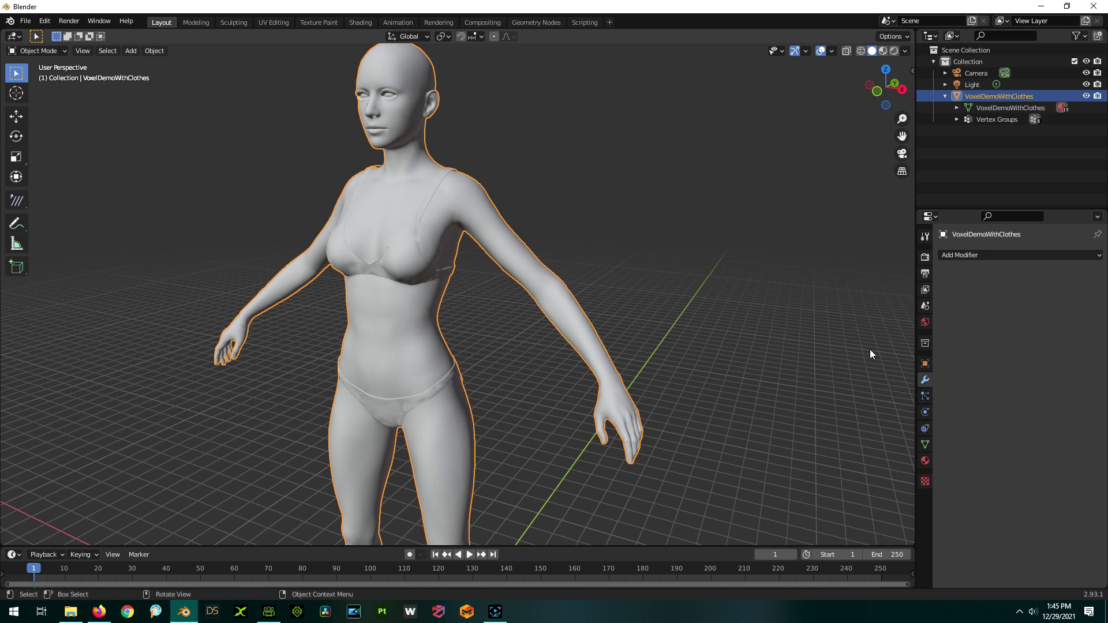
{"action": "left_click", "coordinate": [925, 461]}
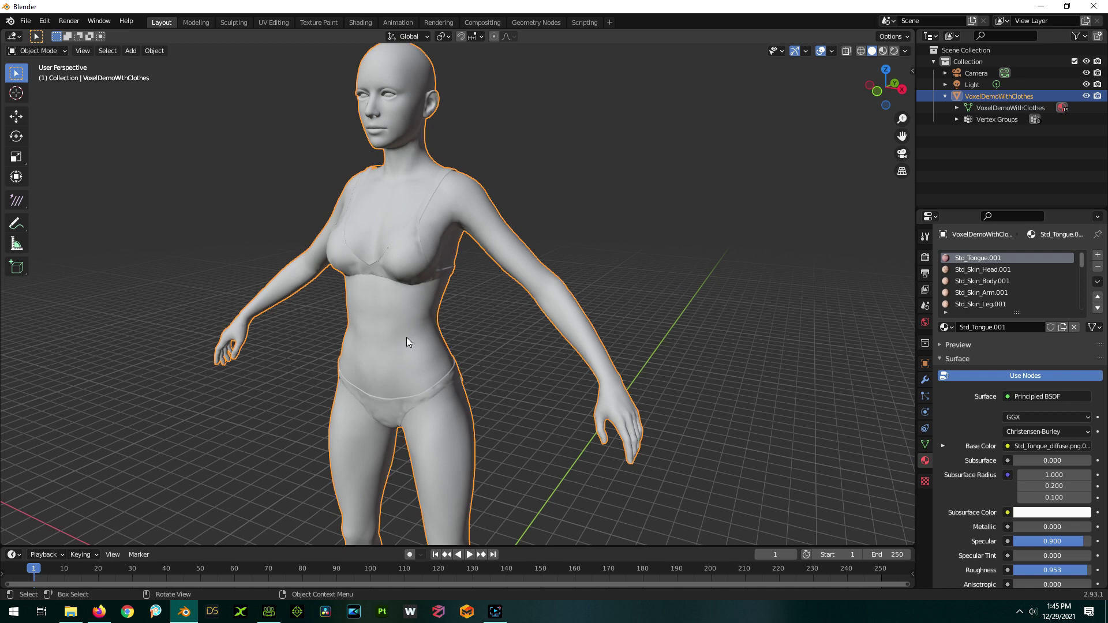
{"action": "key", "text": "Tab"}
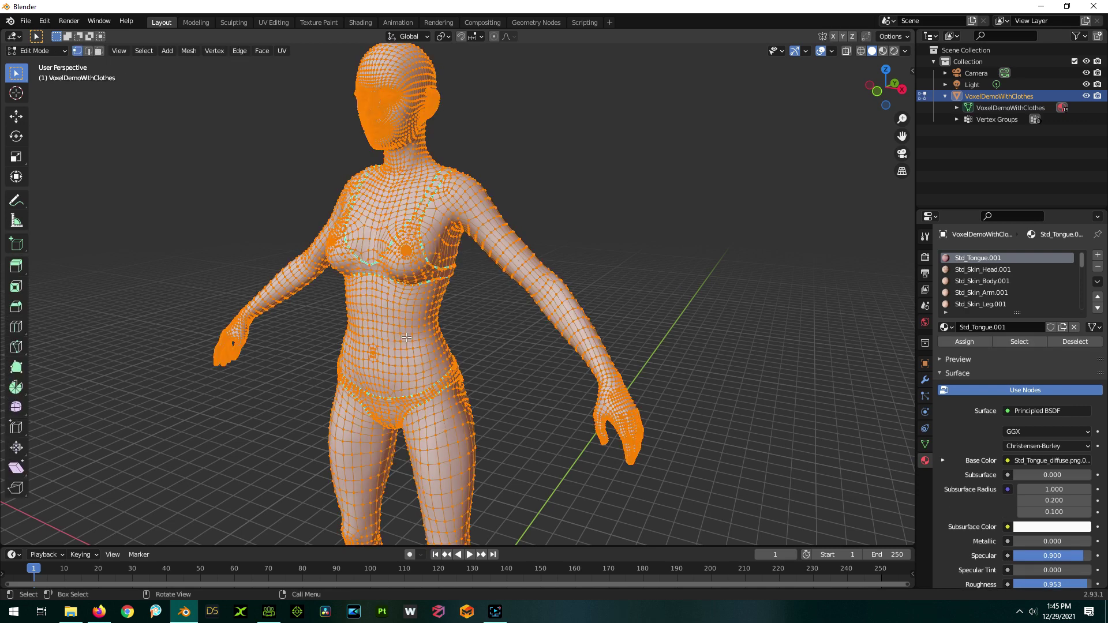
{"action": "key", "text": "alt+a"}
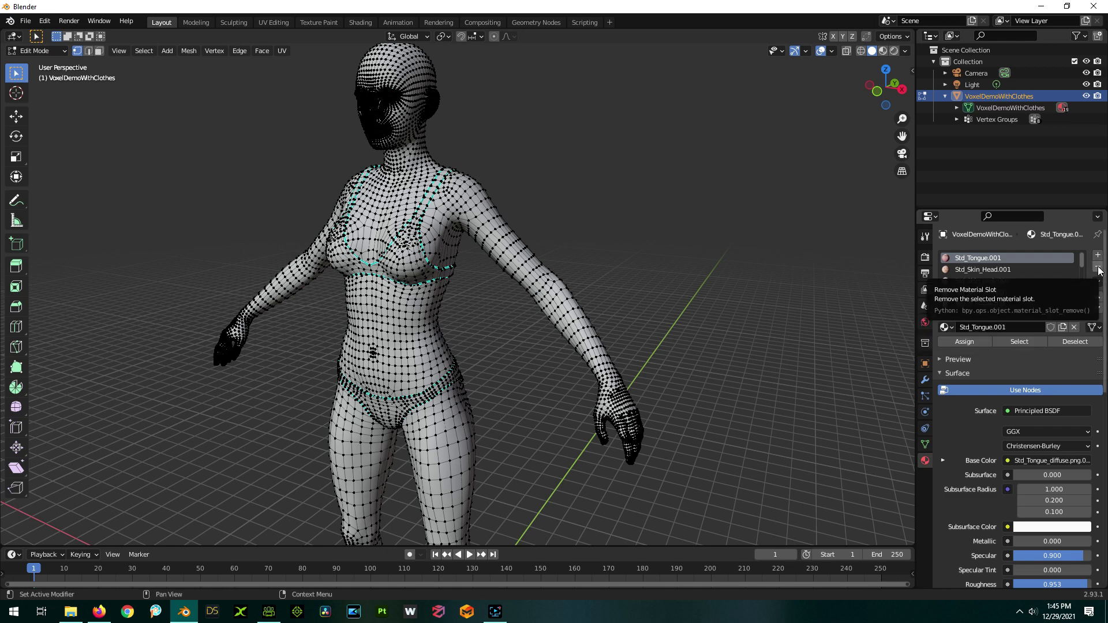
Select all of the figure's geometry that is assigned to the Bra material
{"action": "scroll", "coordinate": [1002, 292], "scroll_direction": "down", "scroll_amount": 5}
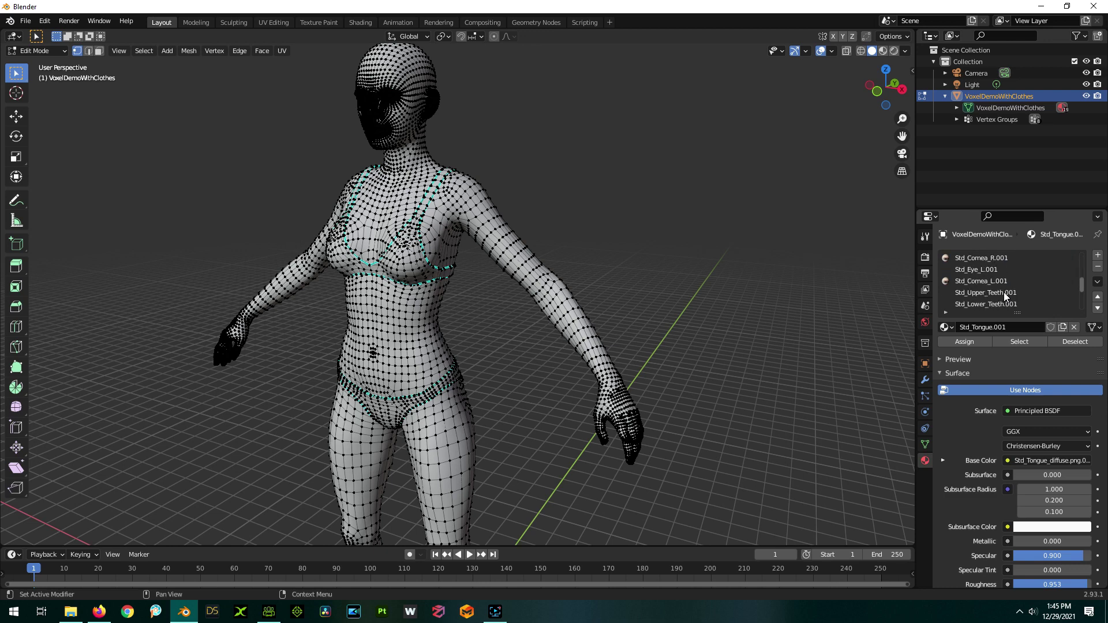
{"action": "scroll", "coordinate": [1002, 292], "scroll_direction": "down", "scroll_amount": 7}
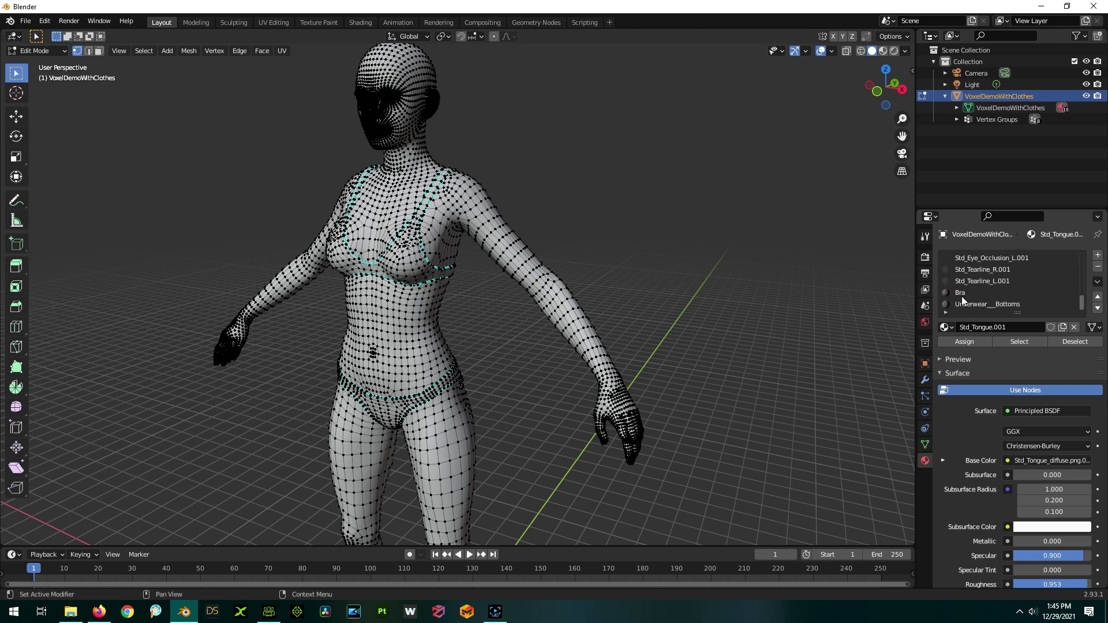
{"action": "left_click", "coordinate": [962, 294]}
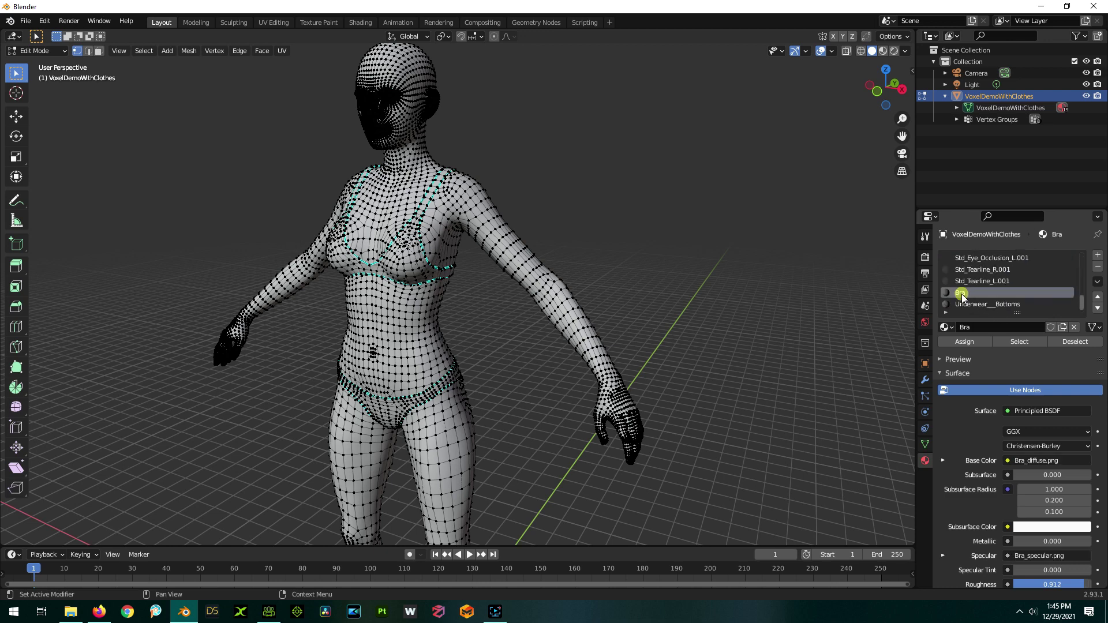
{"action": "left_click", "coordinate": [1019, 342]}
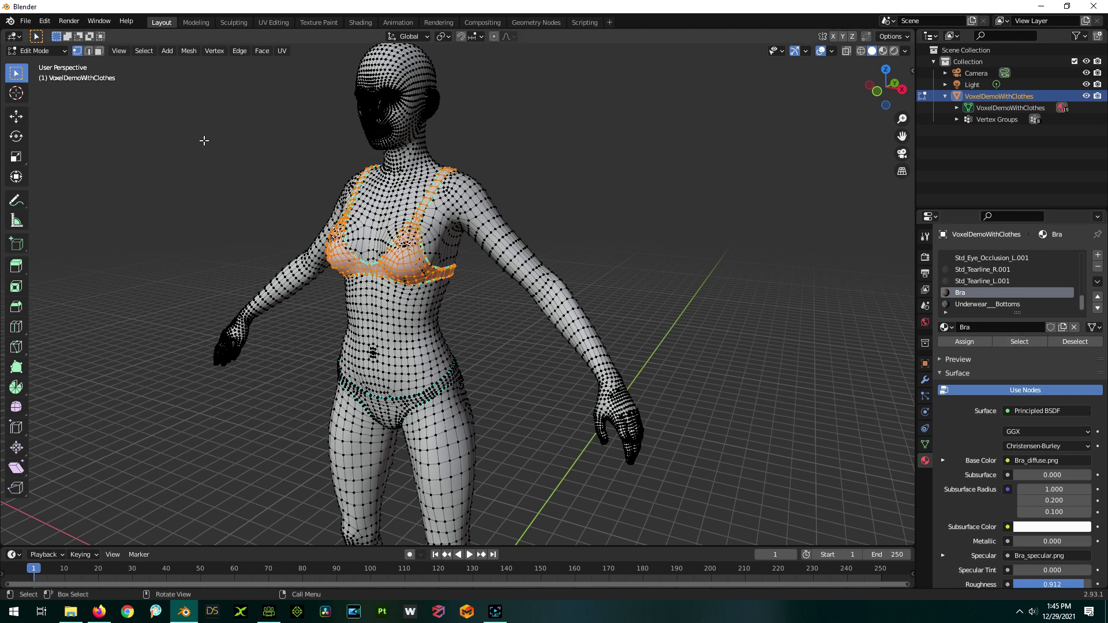
Invert the selection, delete all vertices outside the bra, and return to Object Mode
{"action": "left_click", "coordinate": [144, 50]}
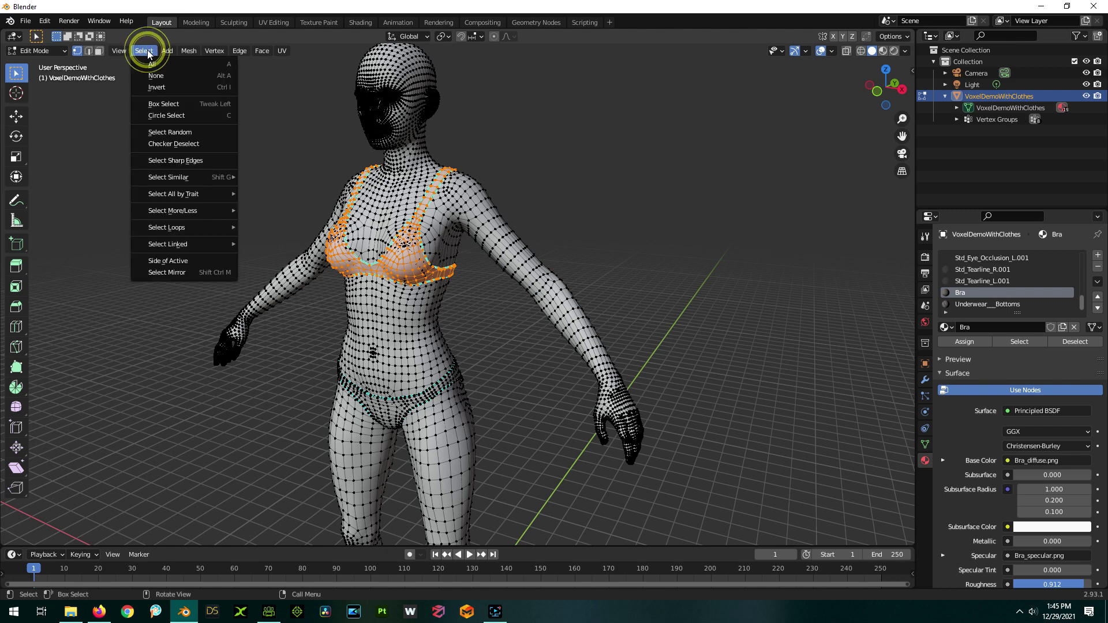
{"action": "left_click", "coordinate": [223, 90]}
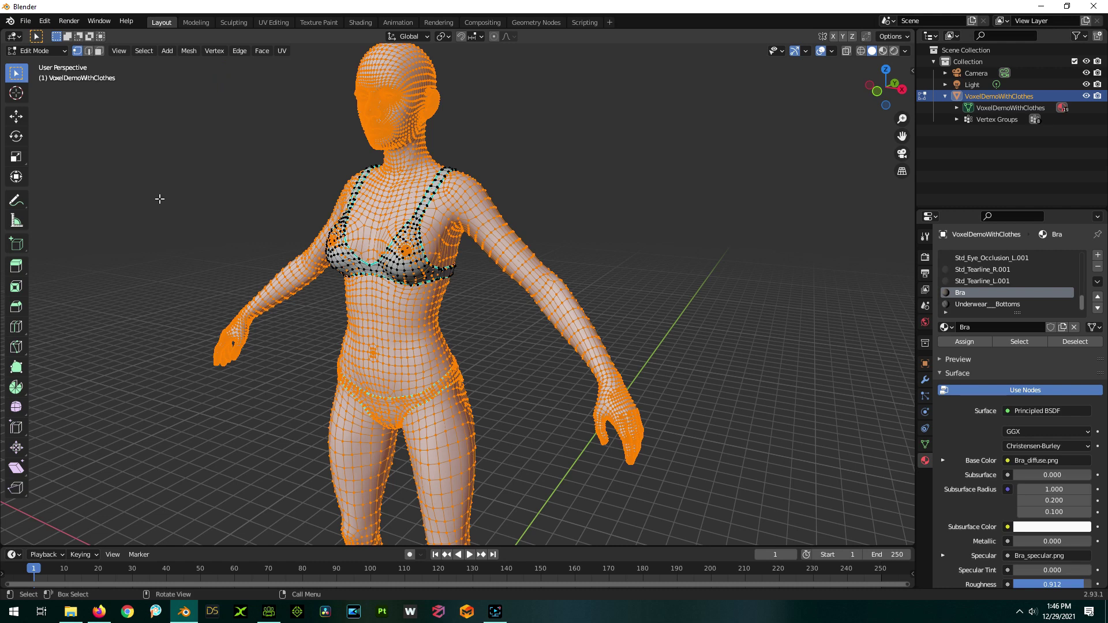
{"action": "key", "text": "x"}
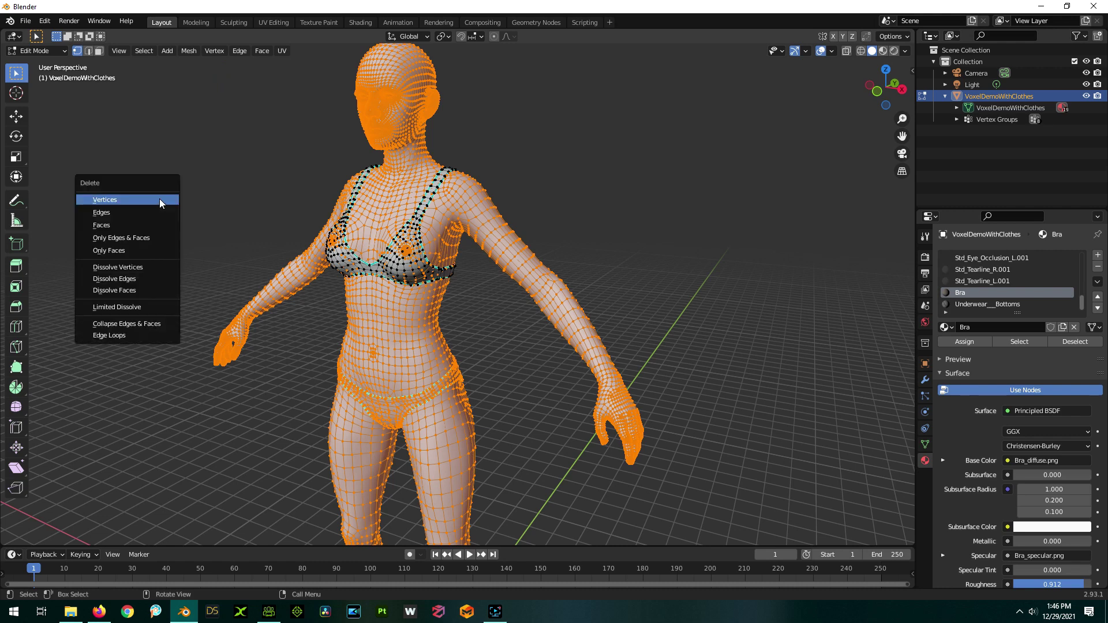
{"action": "left_click", "coordinate": [160, 200]}
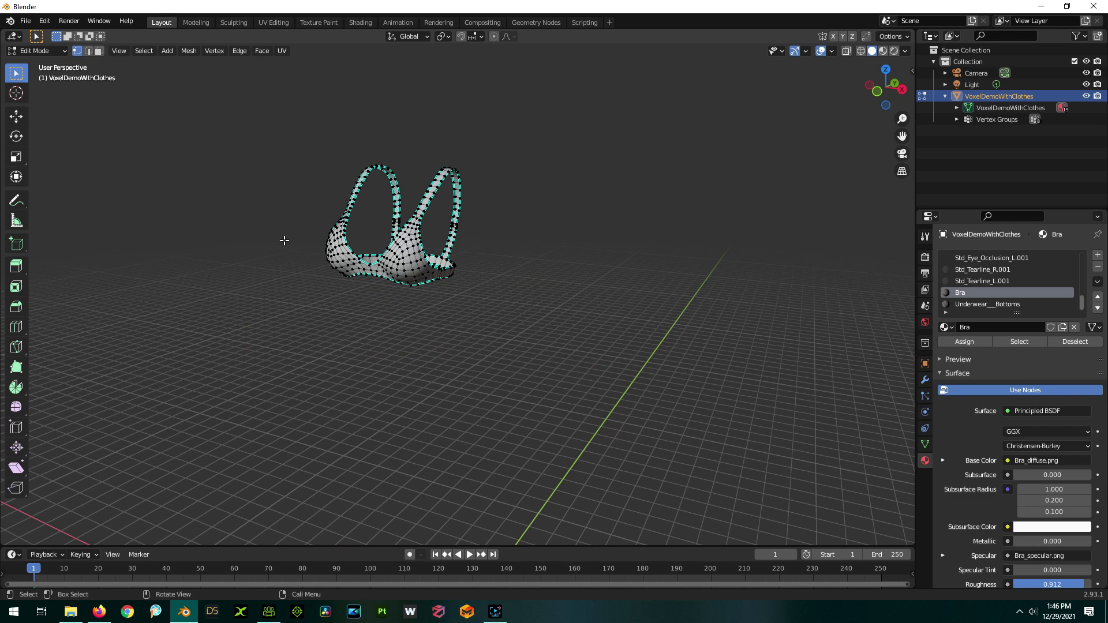
{"action": "key", "text": "Tab"}
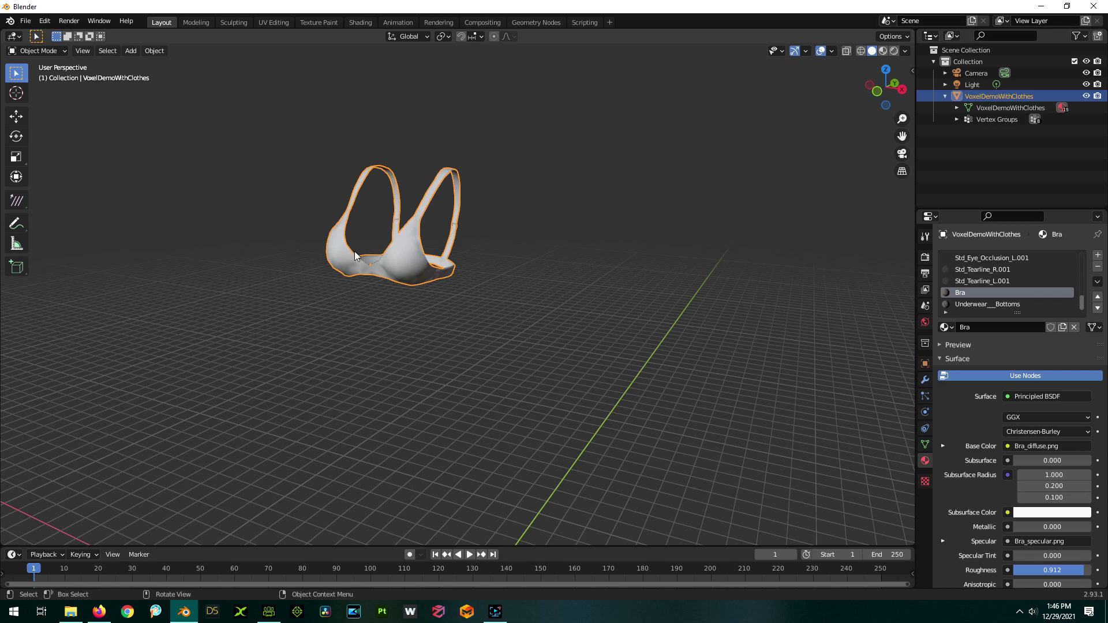
Rename the remaining object and its mesh data to VoxelBra and keep the bra selected
{"action": "double_click", "coordinate": [1031, 95]}
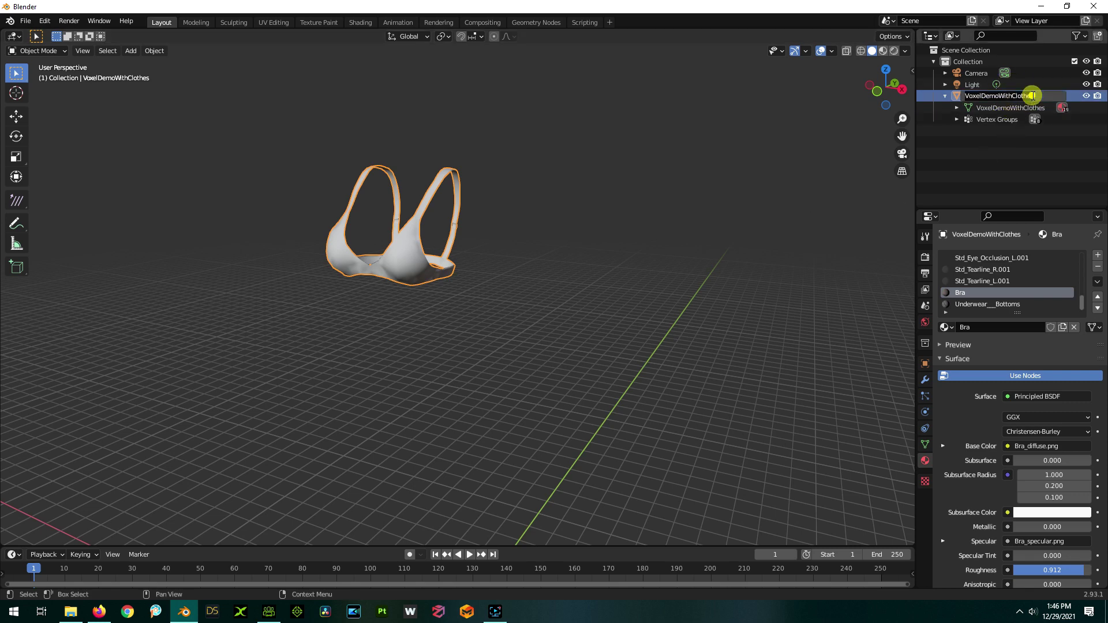
{"action": "type", "text": "VoxelBra"}
{"action": "key", "text": "Return"}
{"action": "double_click", "coordinate": [992, 107]}
{"action": "left_click", "coordinate": [992, 107]}
{"action": "key", "text": "shift+End"}
{"action": "type", "text": "Bra"}
{"action": "key", "text": "Return"}
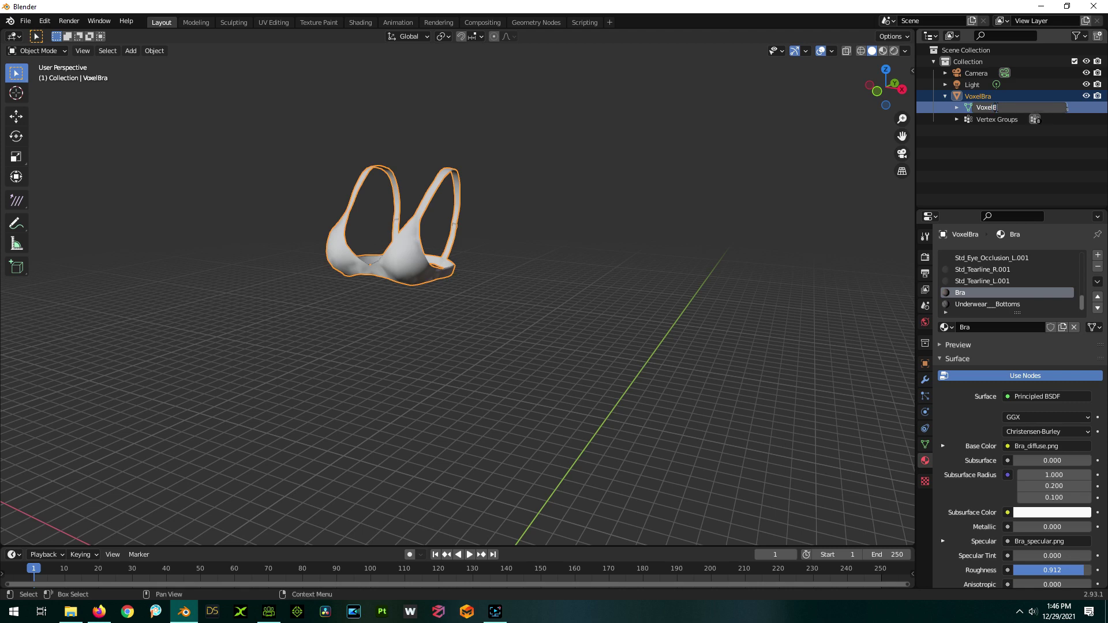
{"action": "left_click", "coordinate": [451, 289]}
{"action": "left_click", "coordinate": [406, 256]}
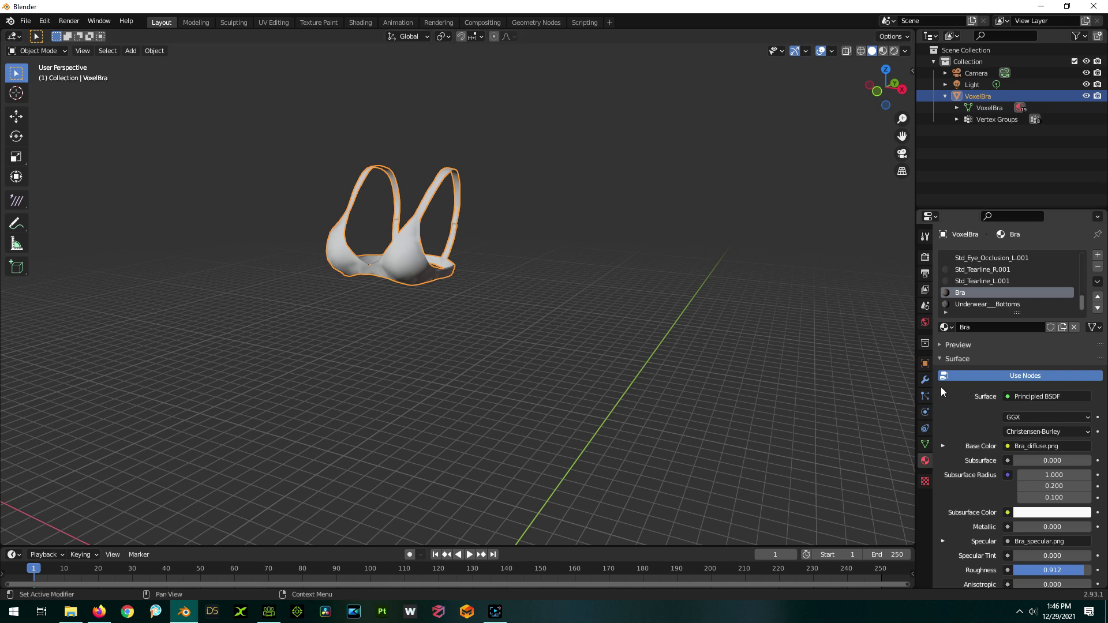
Add a Remesh modifier to VoxelBra and set it to Blocks mode
{"action": "left_click", "coordinate": [924, 380]}
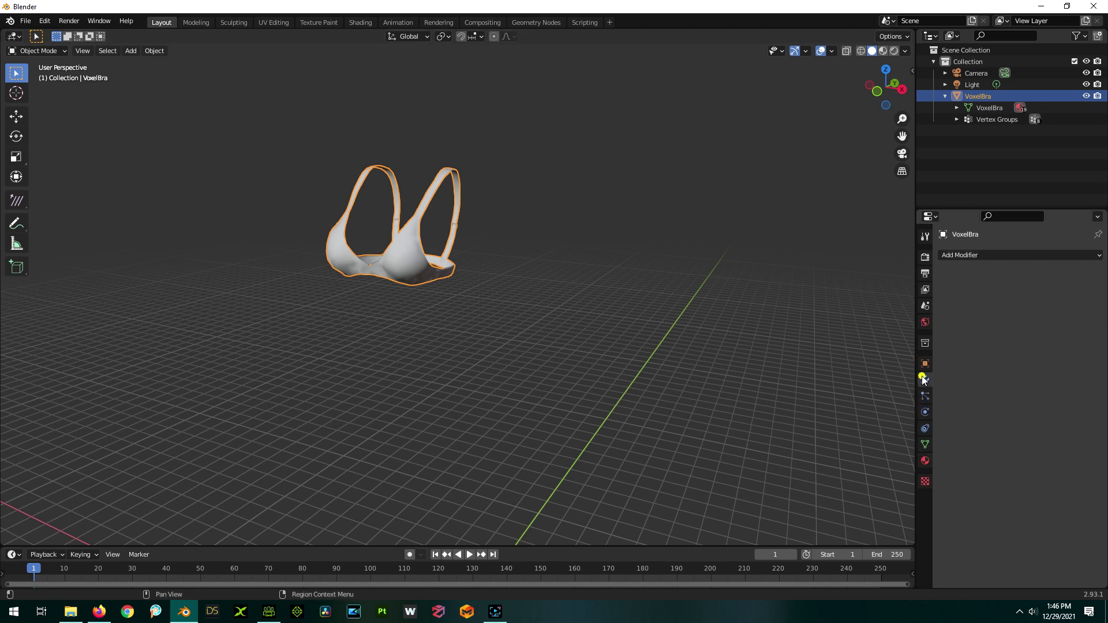
{"action": "left_click", "coordinate": [974, 255]}
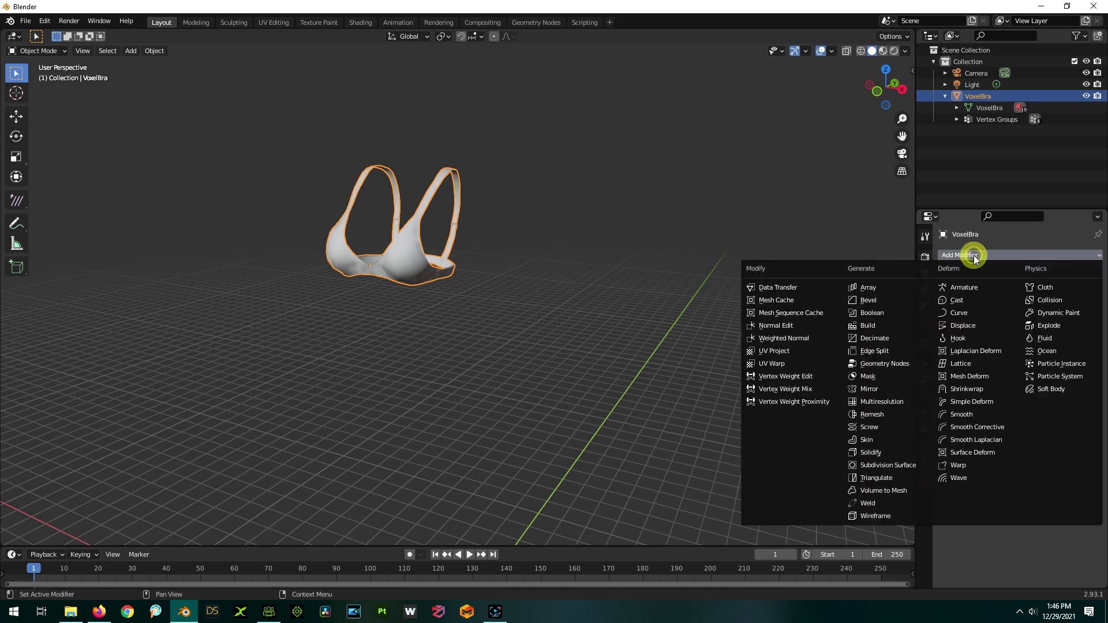
{"action": "left_click", "coordinate": [886, 414]}
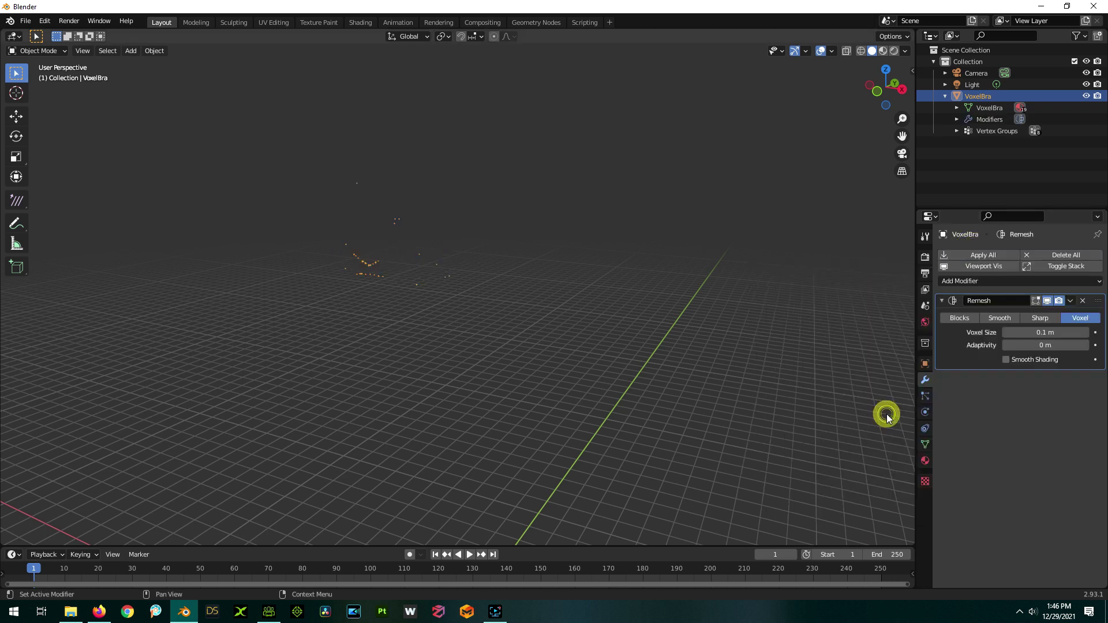
{"action": "left_click", "coordinate": [958, 319]}
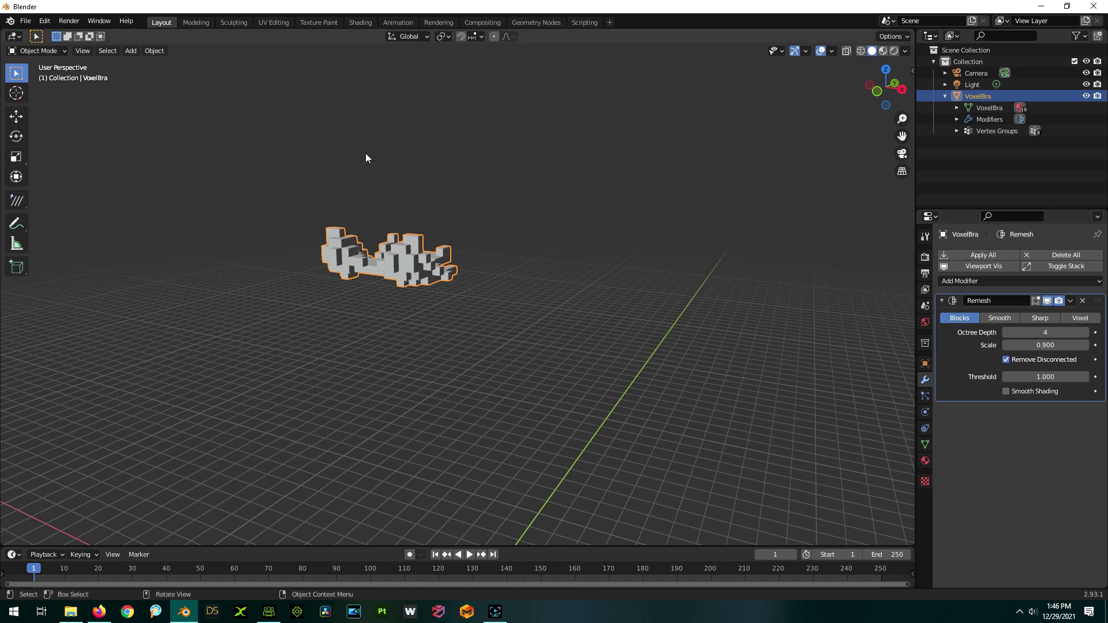
Compare octree depths 6 and 7 on the bra's Remesh modifier, settle on 6, and apply the modifier
{"action": "middle_click_drag", "start_coordinate": [366, 155], "coordinate": [760, 495]}
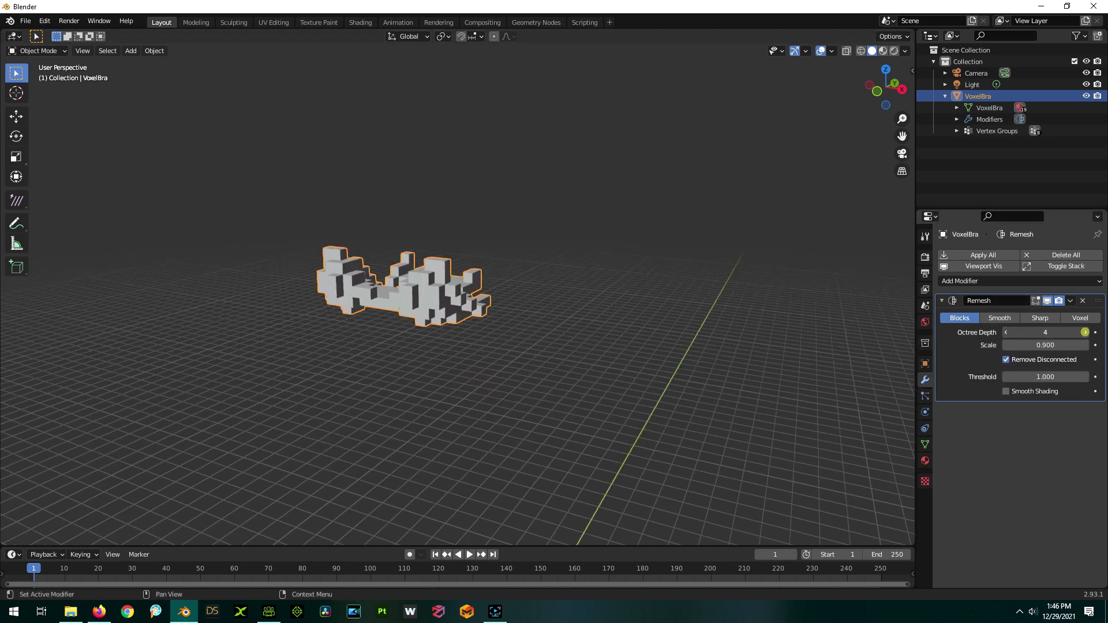
{"action": "left_click", "coordinate": [1085, 333]}
{"action": "left_click", "coordinate": [1085, 332]}
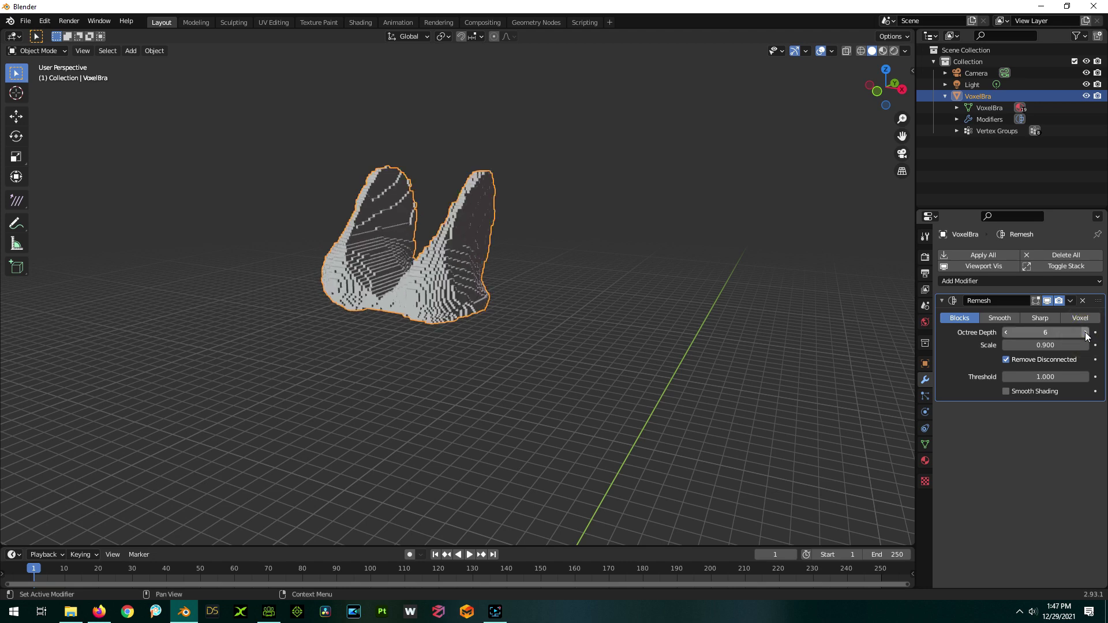
{"action": "left_click", "coordinate": [1085, 332]}
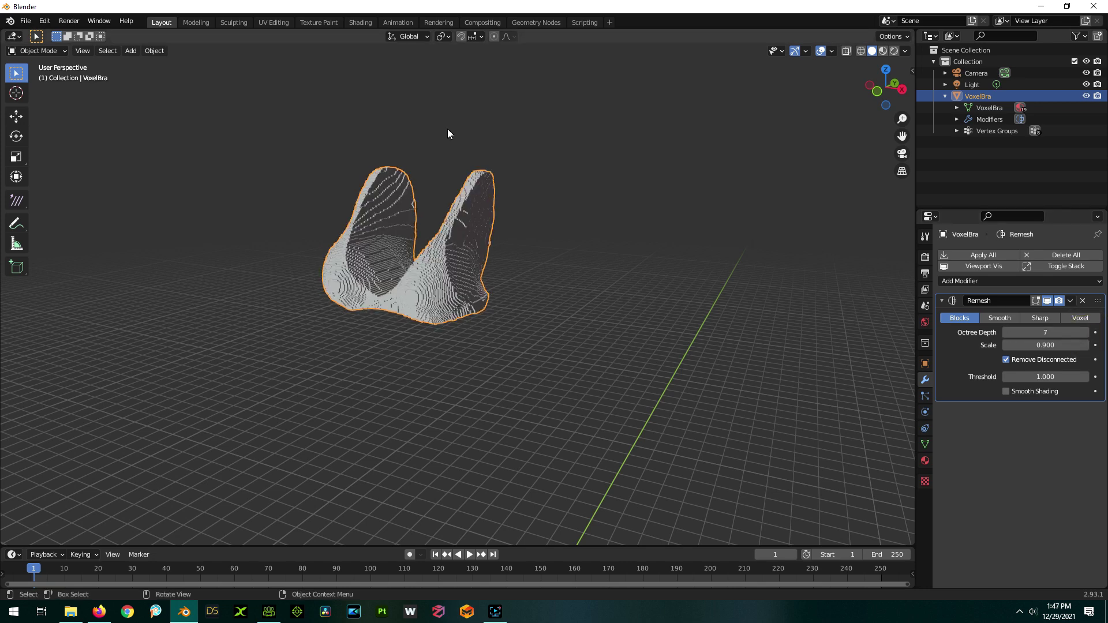
{"action": "scroll", "coordinate": [448, 123], "scroll_direction": "up", "scroll_amount": 1}
{"action": "scroll", "coordinate": [436, 191], "scroll_direction": "down", "scroll_amount": 1}
{"action": "scroll", "coordinate": [448, 123], "scroll_direction": "up", "scroll_amount": 2}
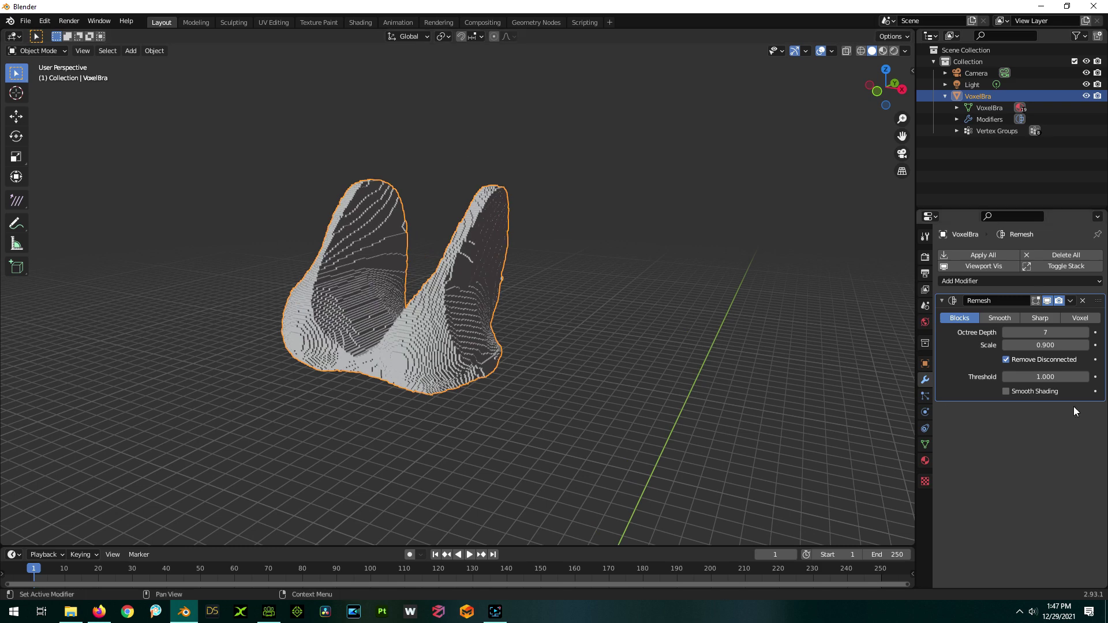
{"action": "left_click", "coordinate": [1006, 333]}
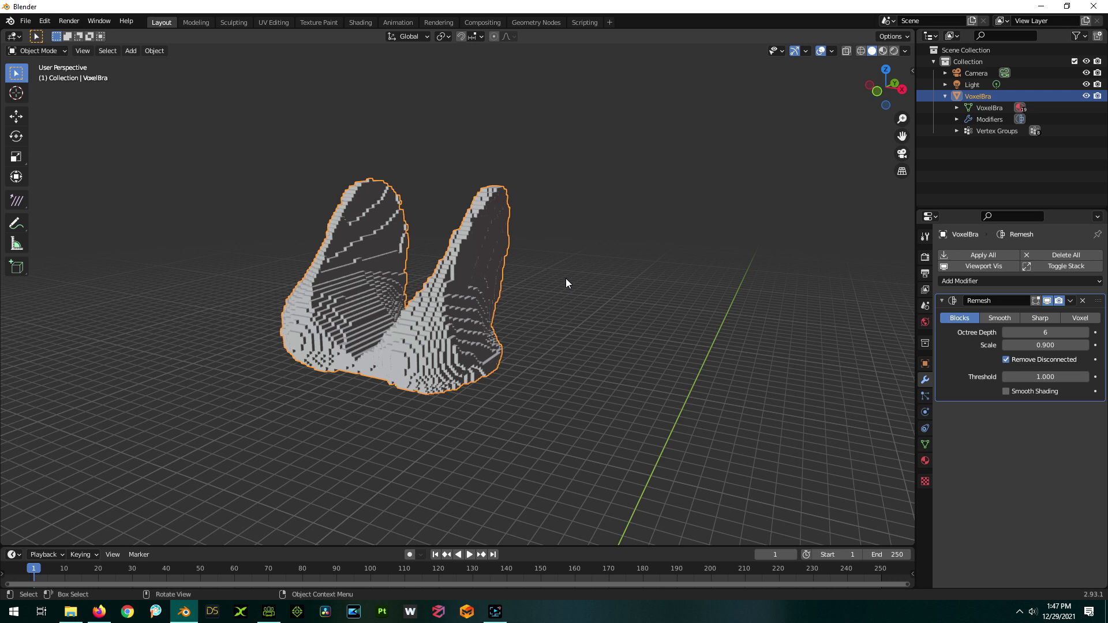
{"action": "left_click", "coordinate": [1070, 301]}
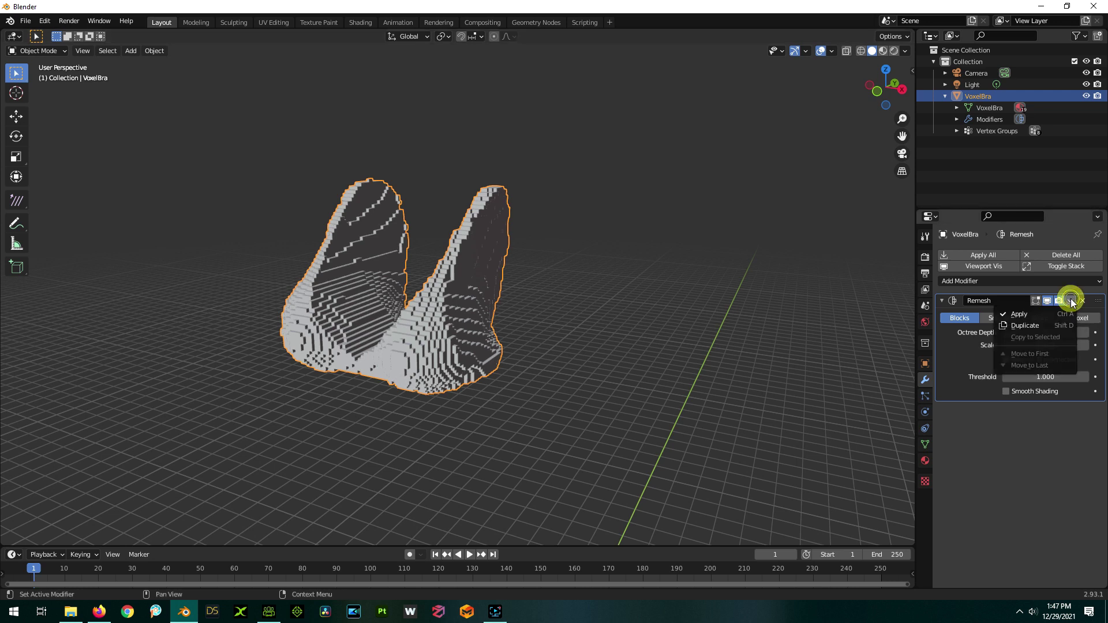
{"action": "left_click", "coordinate": [1046, 313]}
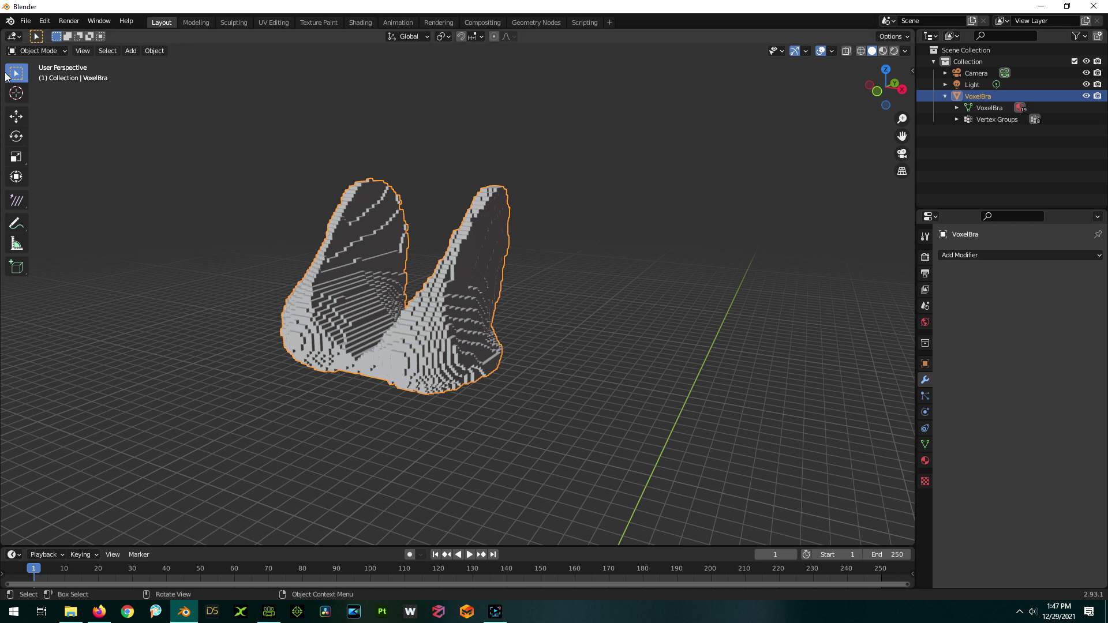
Export only the selected blocky bra as a Wavefront OBJ in the Exported from Blender folder
{"action": "left_click", "coordinate": [28, 23]}
{"action": "mouse_move", "coordinate": [61, 188]}
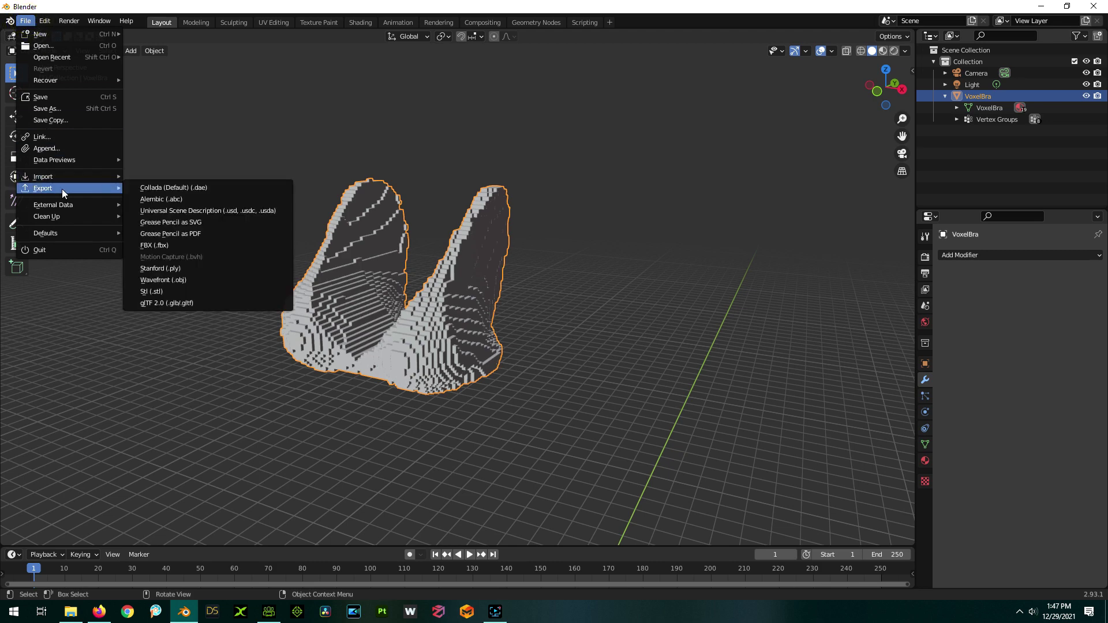
{"action": "left_click", "coordinate": [176, 279]}
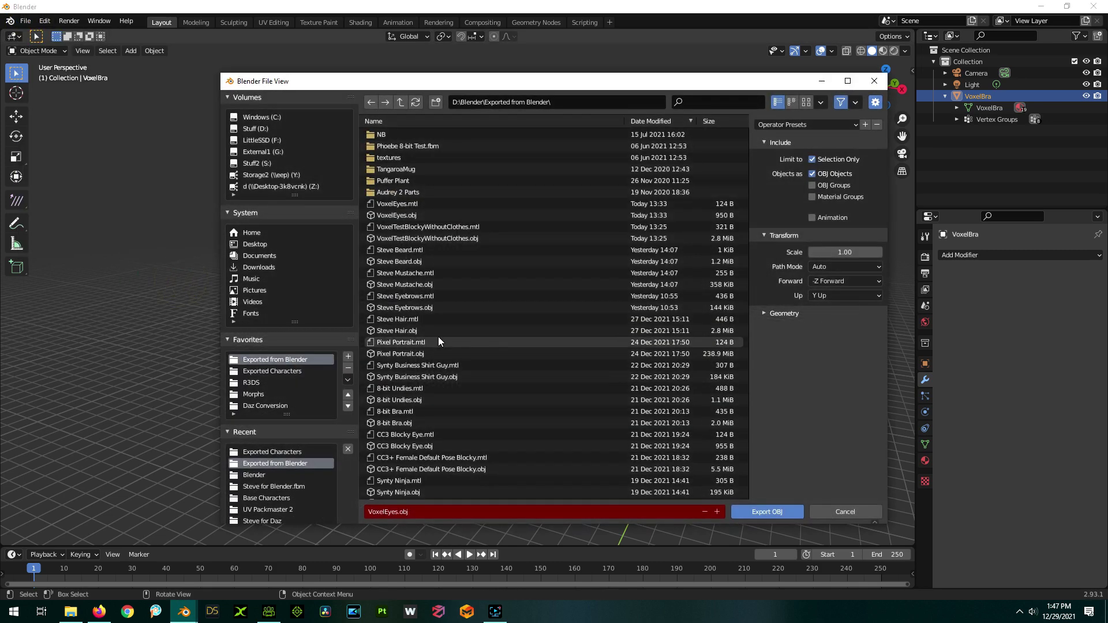
{"action": "key", "text": "Escape"}
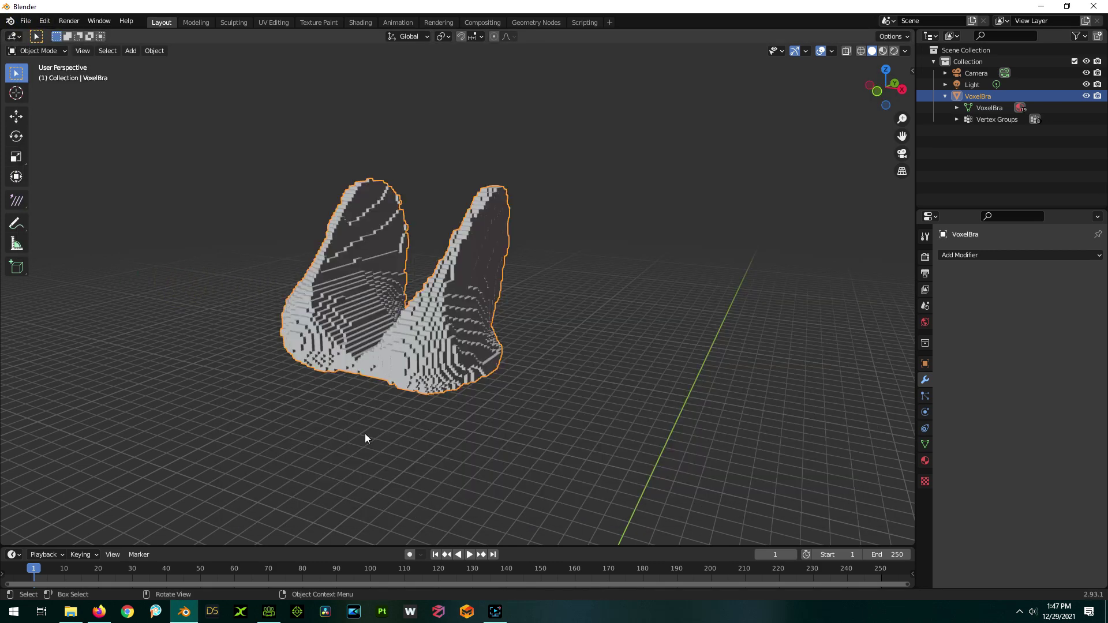
Switch to Character Creator and import the exported bra as an accessory on the voxel figure
{"action": "left_click", "coordinate": [270, 619]}
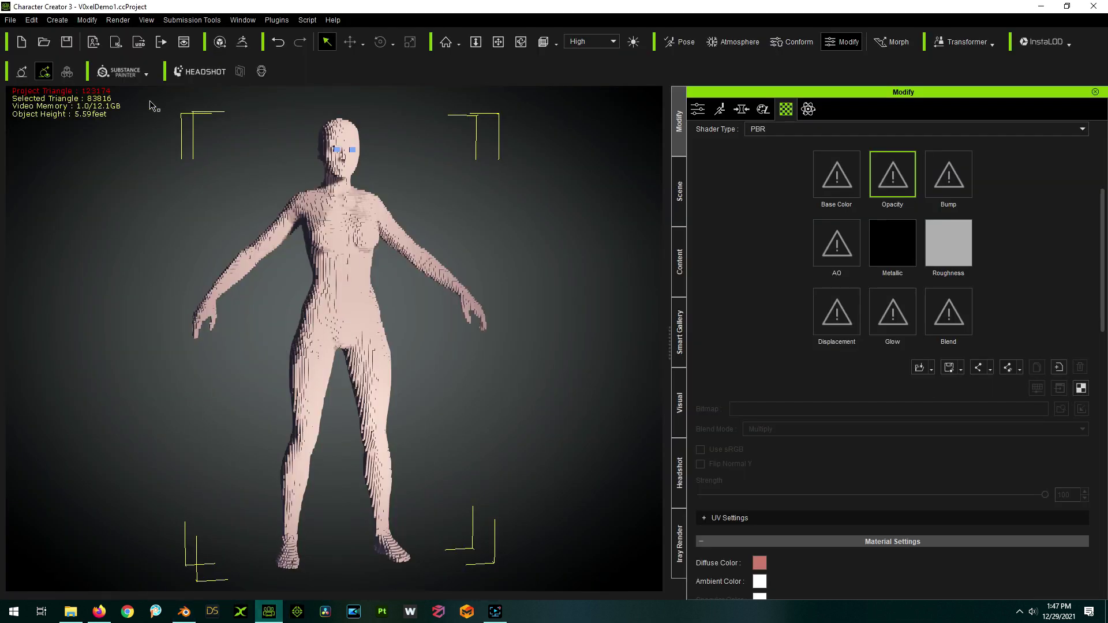
{"action": "left_click", "coordinate": [57, 20]}
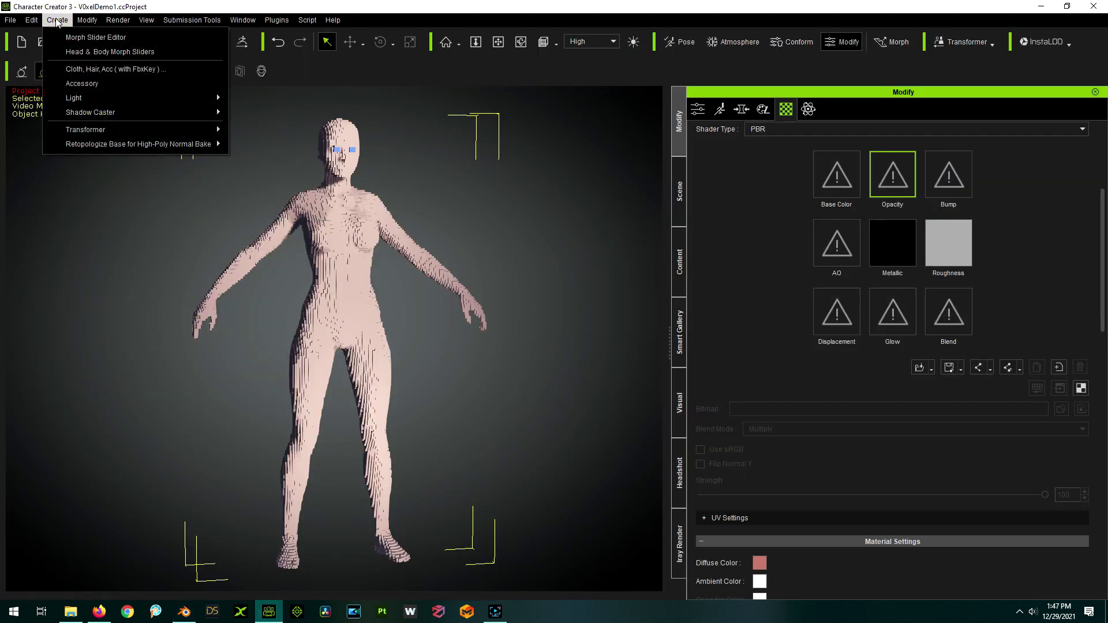
{"action": "left_click", "coordinate": [82, 83]}
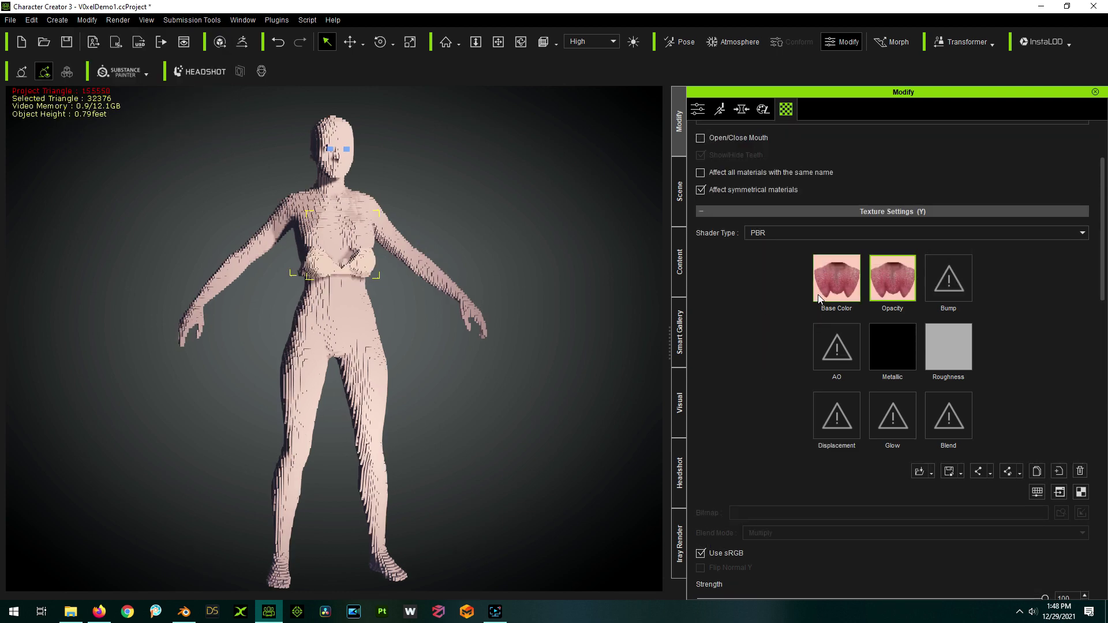
Delete the tongue images from the bra's Base Color and Opacity texture channels
{"action": "mouse_move", "coordinate": [819, 298]}
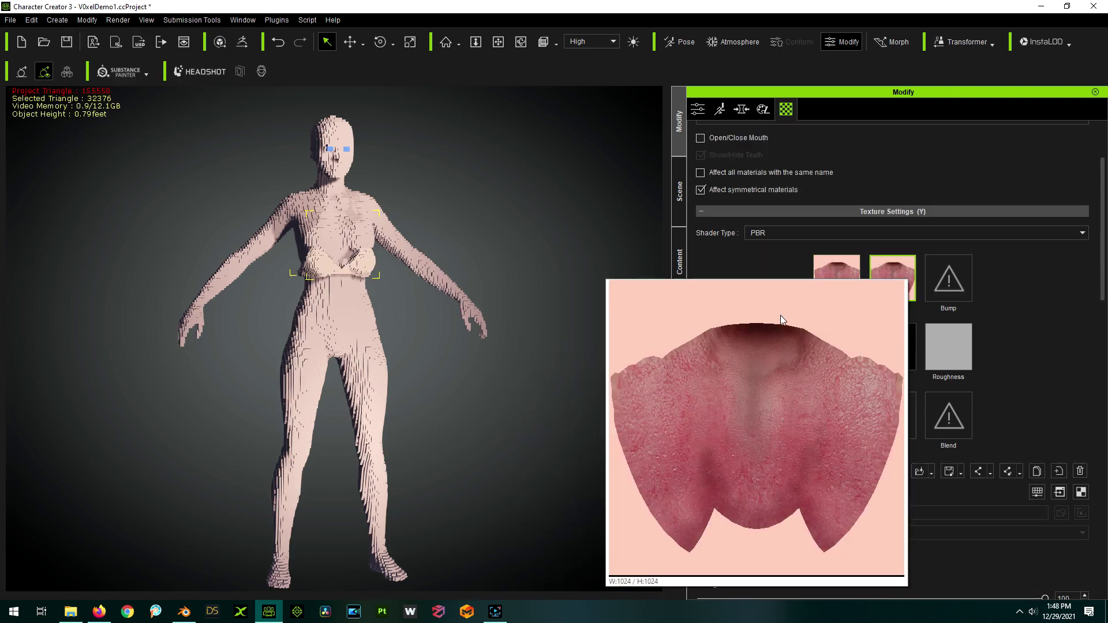
{"action": "right_click", "coordinate": [824, 280]}
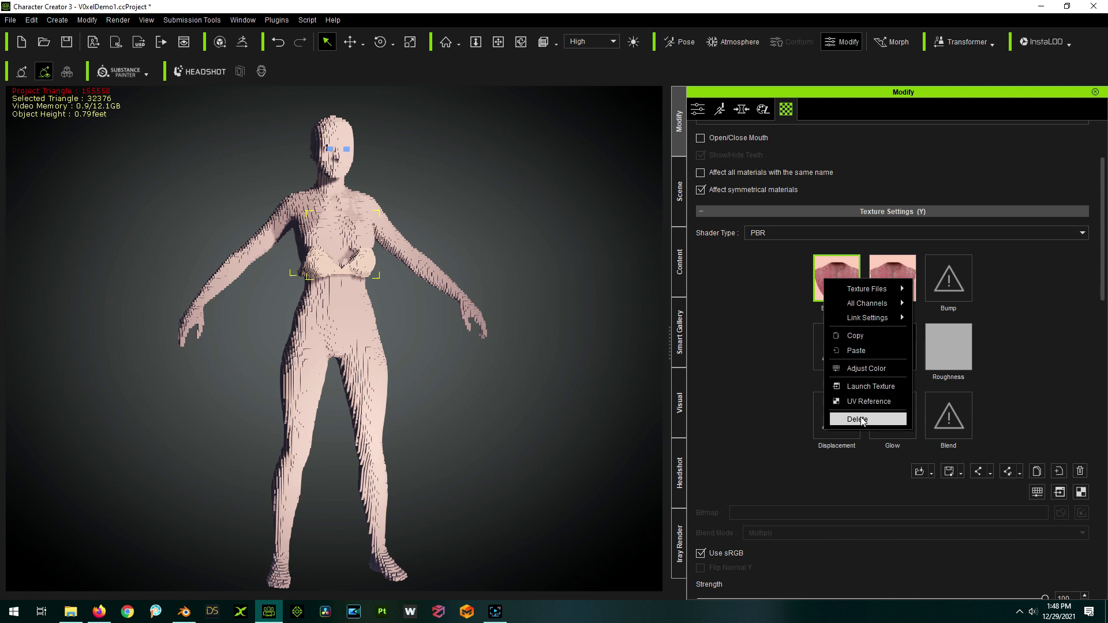
{"action": "left_click", "coordinate": [855, 418]}
{"action": "right_click", "coordinate": [885, 280]}
{"action": "left_click", "coordinate": [920, 420]}
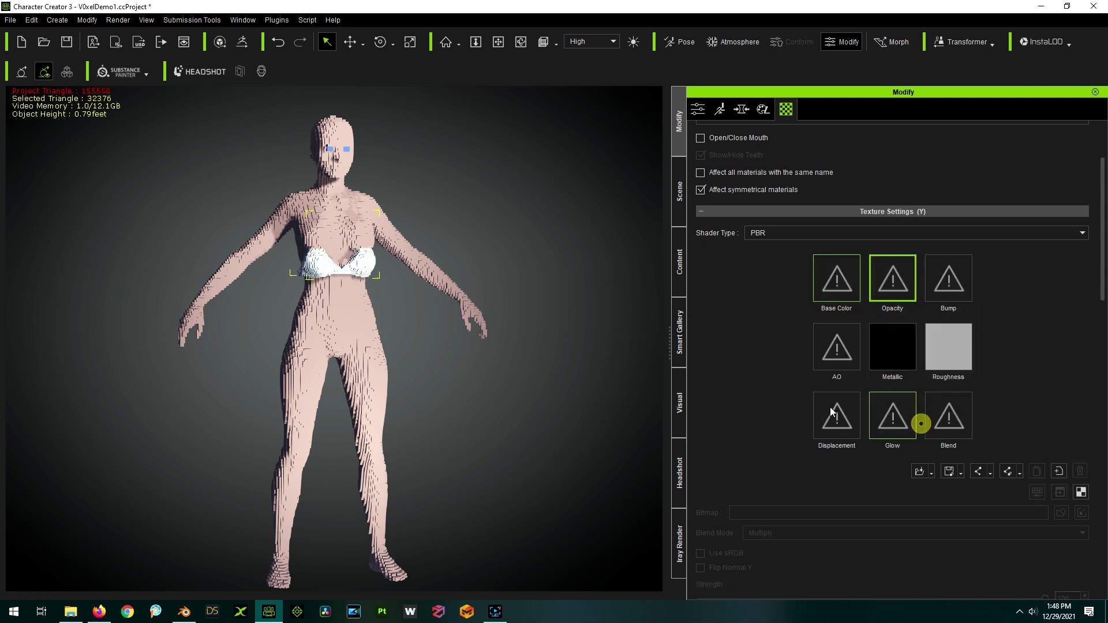
Set the bra's diffuse color to #111111, adding it to the custom colors, and check the garment from the side
{"action": "scroll", "coordinate": [785, 367], "scroll_direction": "down", "scroll_amount": 3}
{"action": "scroll", "coordinate": [783, 370], "scroll_direction": "down", "scroll_amount": 2}
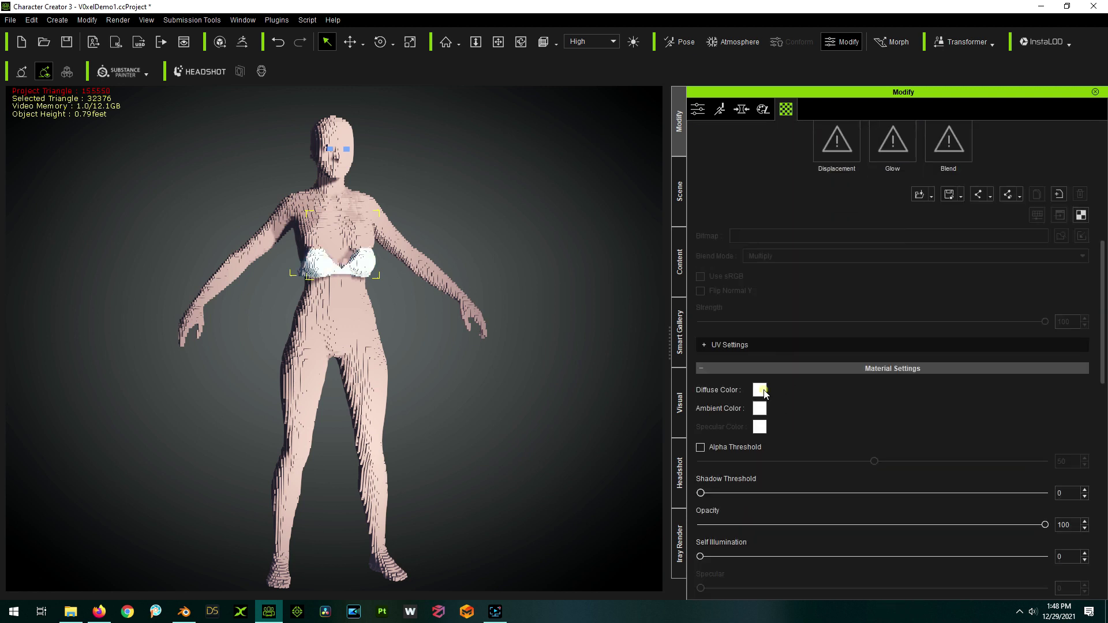
{"action": "left_click", "coordinate": [759, 390]}
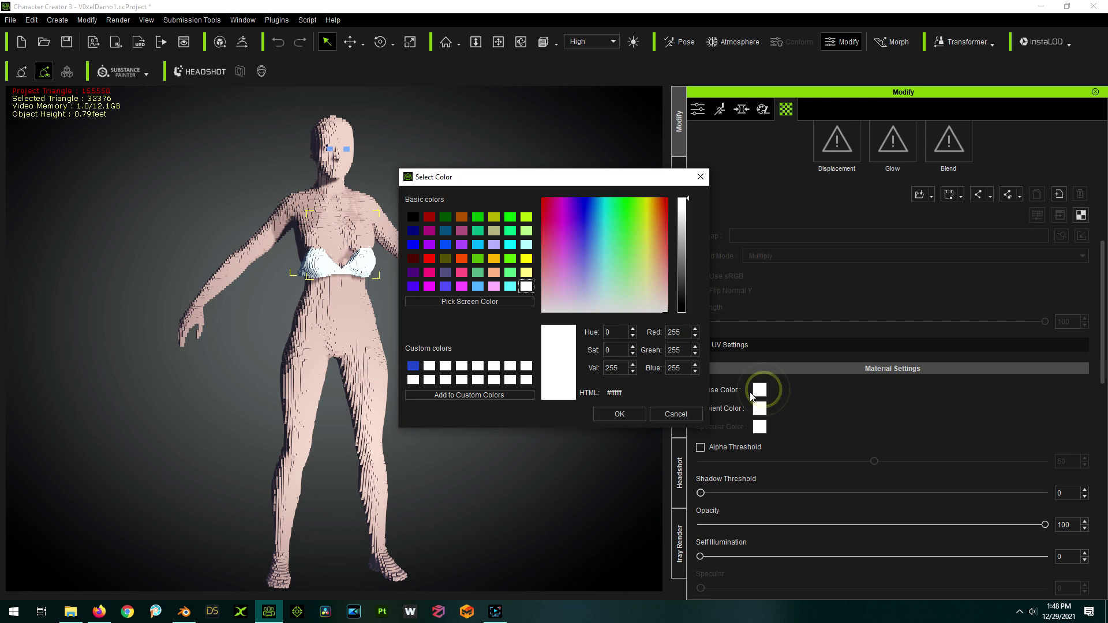
{"action": "left_click", "coordinate": [682, 288]}
{"action": "left_click", "coordinate": [682, 301]}
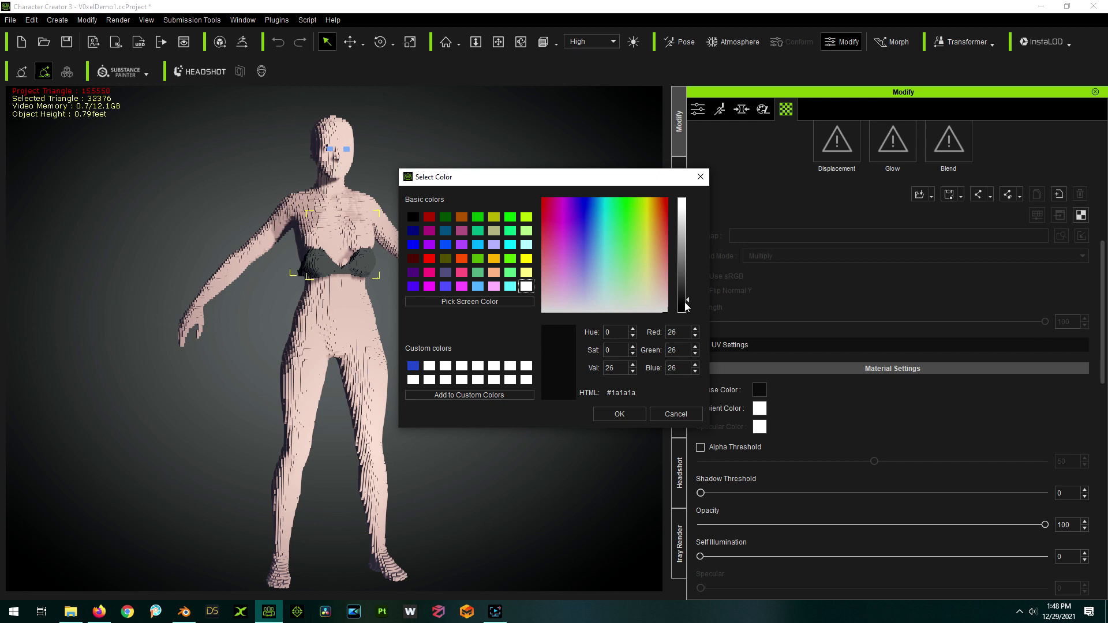
{"action": "left_click", "coordinate": [687, 305]}
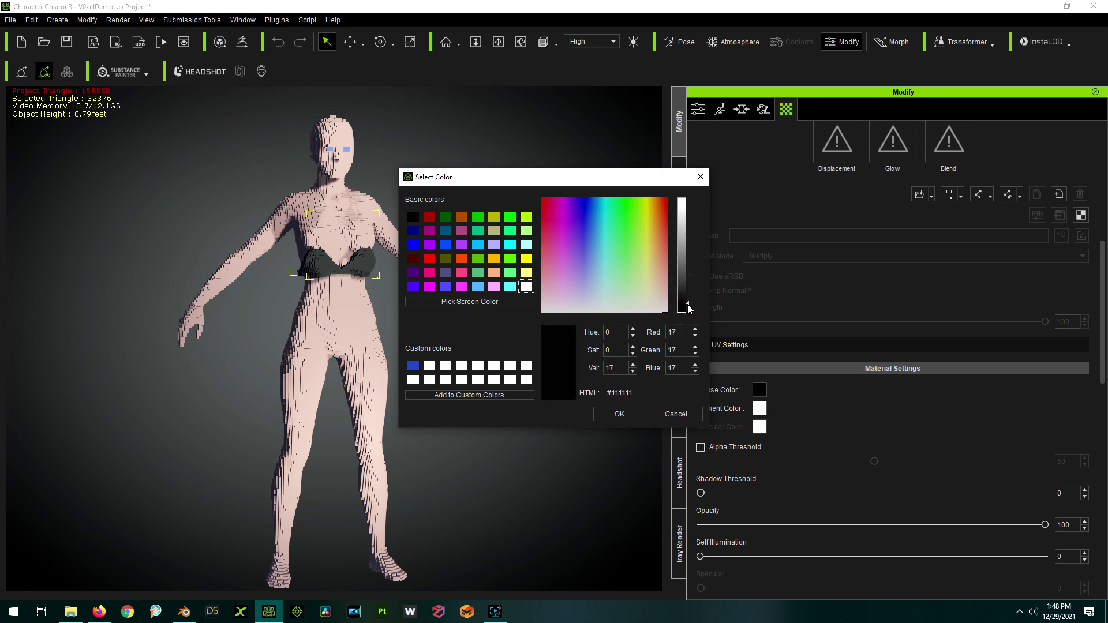
{"action": "left_click", "coordinate": [448, 394]}
{"action": "left_click", "coordinate": [619, 413]}
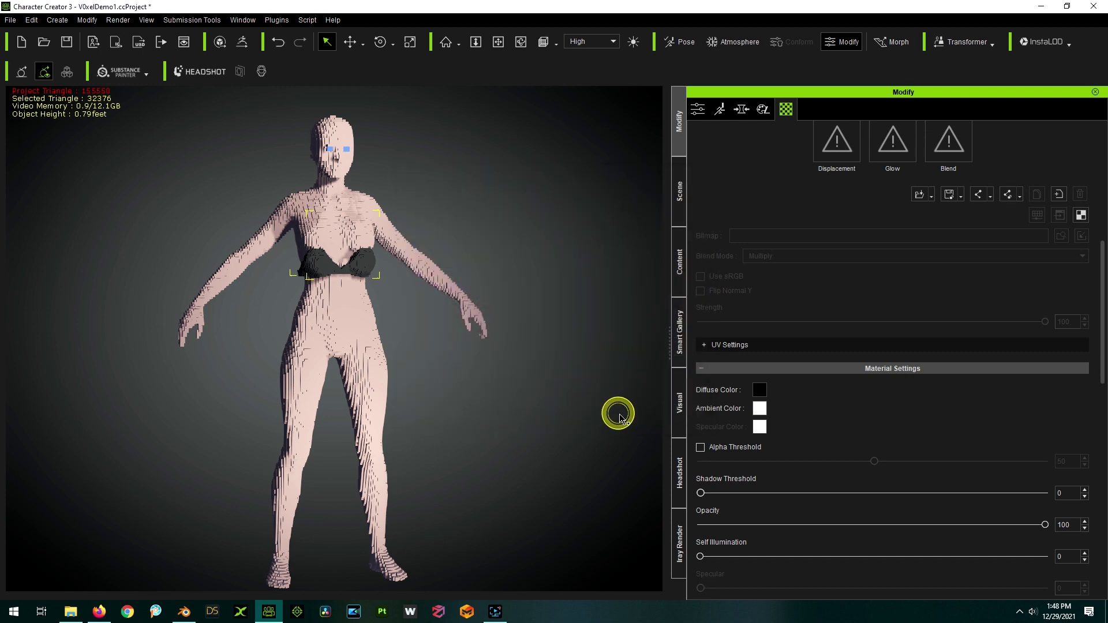
{"action": "scroll", "coordinate": [345, 105], "scroll_direction": "up", "scroll_amount": 4}
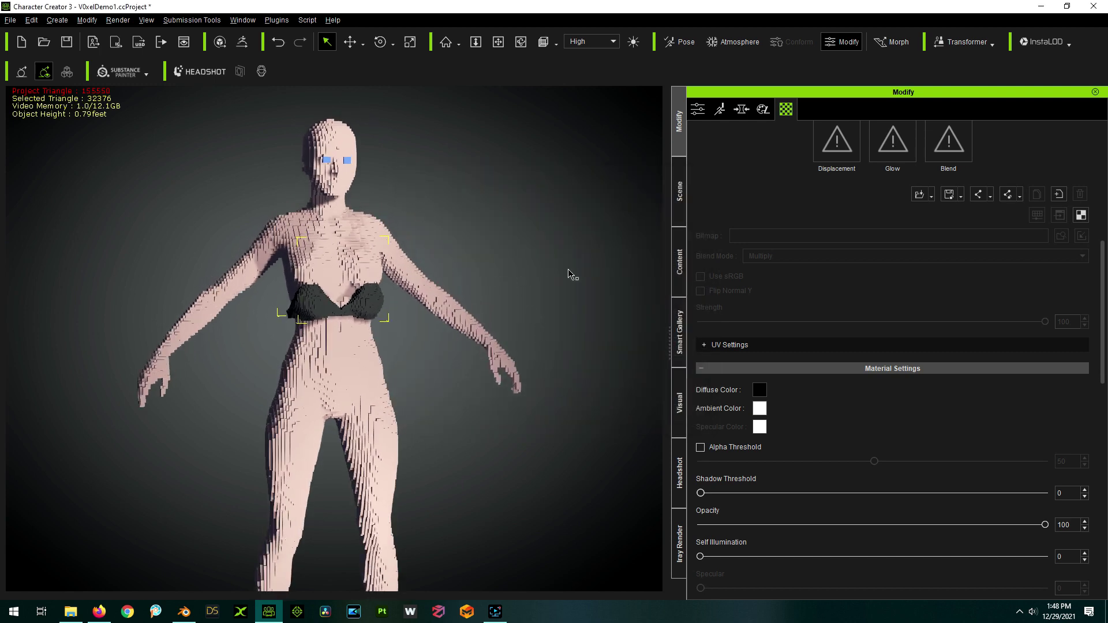
{"action": "right_click_drag", "start_coordinate": [569, 274], "coordinate": [119, 331]}
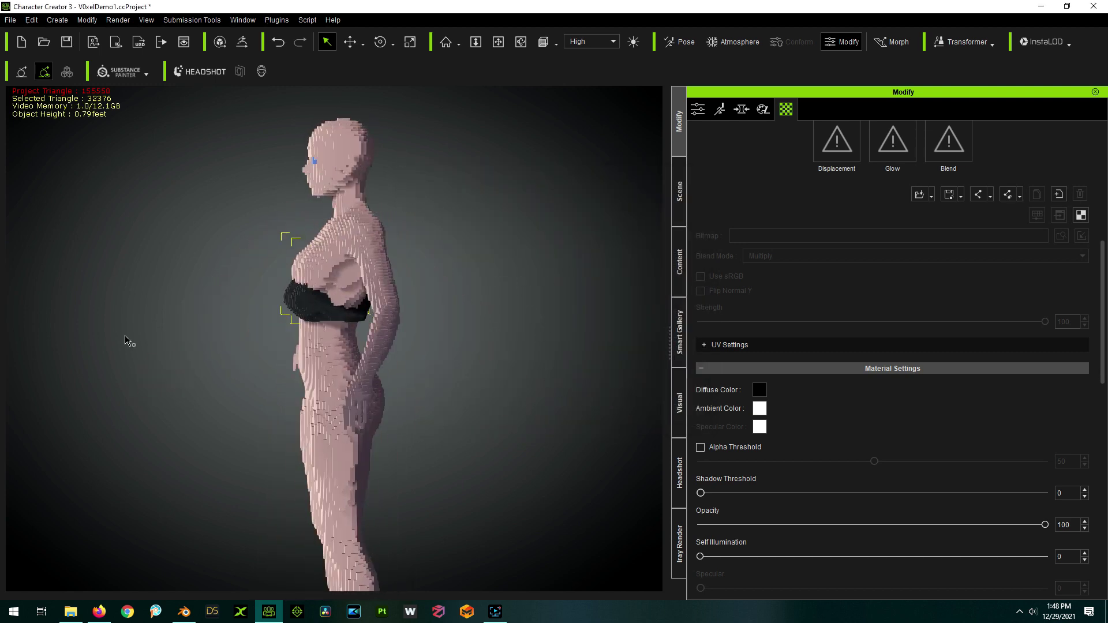
Set the bra accessory's pivot to its center using the middle Quick Set point
{"action": "key", "text": "w"}
{"action": "scroll", "coordinate": [306, 157], "scroll_direction": "down", "scroll_amount": 2}
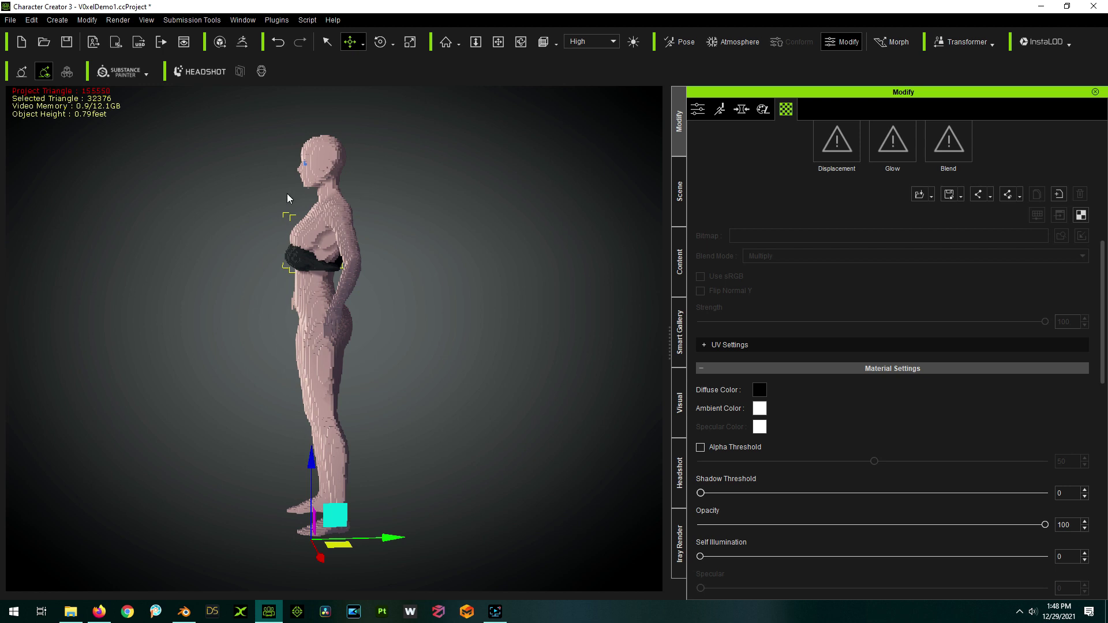
{"action": "left_click", "coordinate": [697, 109]}
{"action": "scroll", "coordinate": [759, 244], "scroll_direction": "down", "scroll_amount": 4}
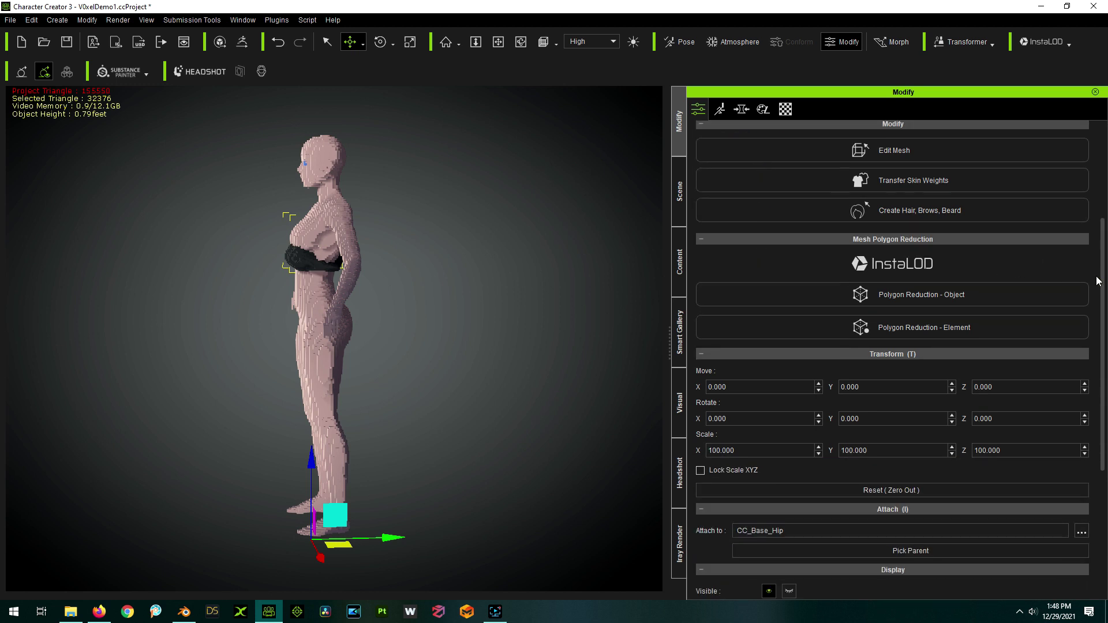
{"action": "left_click_drag", "start_coordinate": [1098, 281], "coordinate": [1074, 473]}
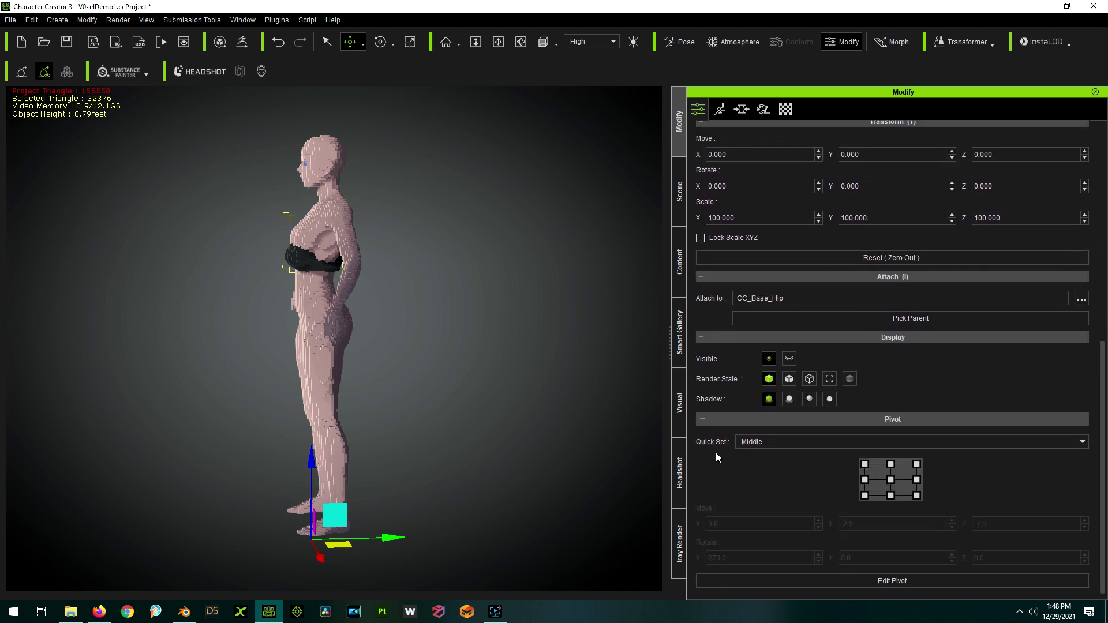
{"action": "left_click", "coordinate": [891, 480]}
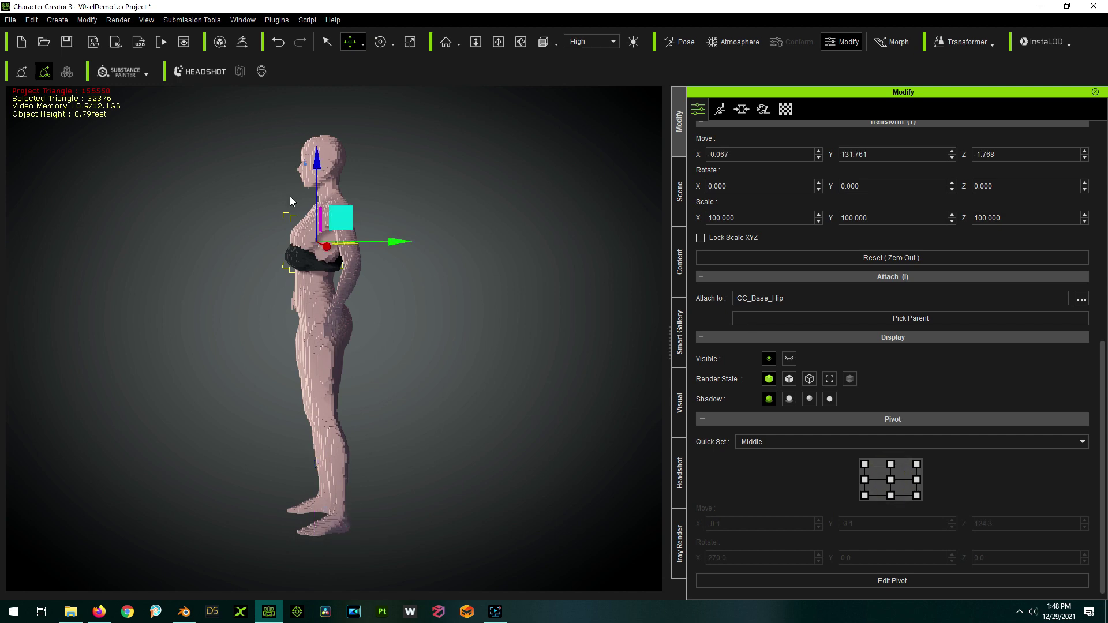
Move the bra up and back over the voxel figure's chest, to about Y 139.18 and Z -3.16
{"action": "right_click_drag", "start_coordinate": [307, 278], "coordinate": [356, 316]}
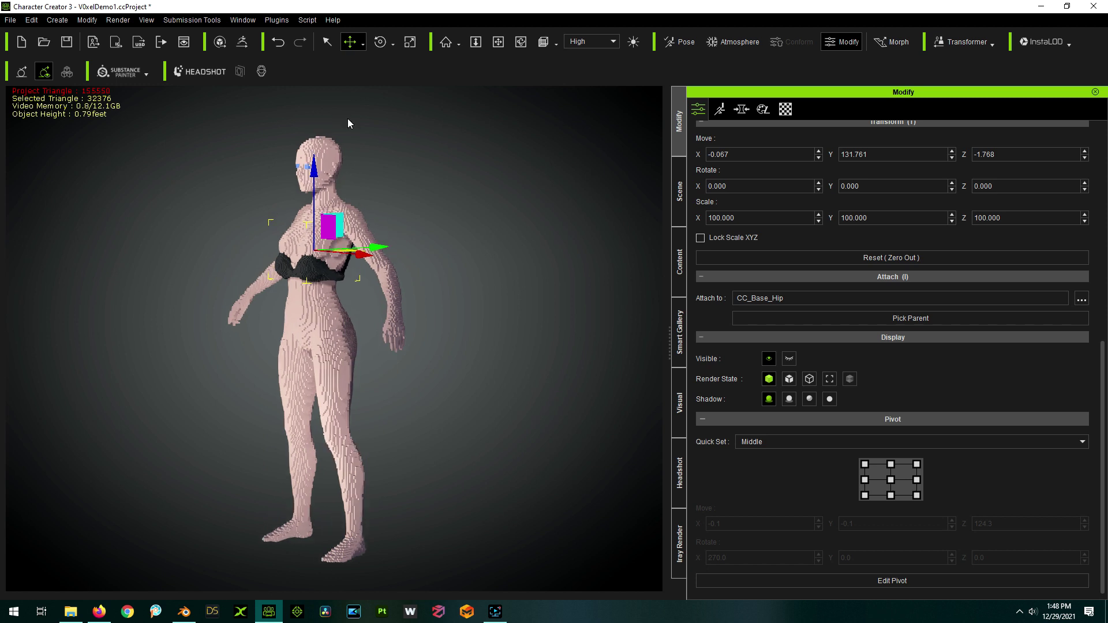
{"action": "scroll", "coordinate": [347, 119], "scroll_direction": "up", "scroll_amount": 5}
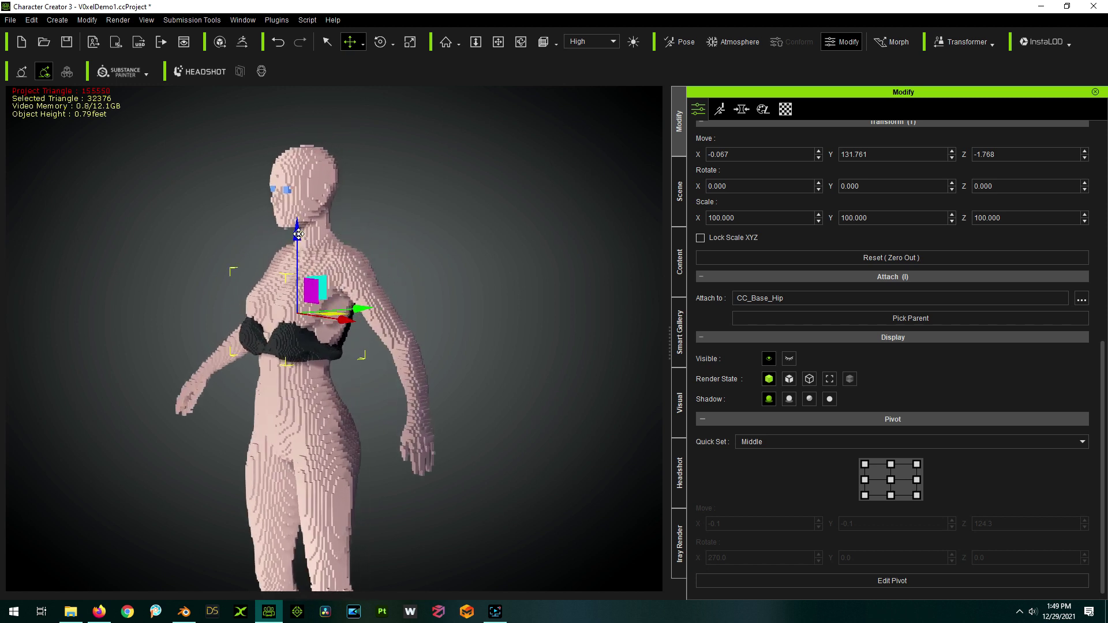
{"action": "left_click_drag", "start_coordinate": [298, 233], "coordinate": [298, 209]}
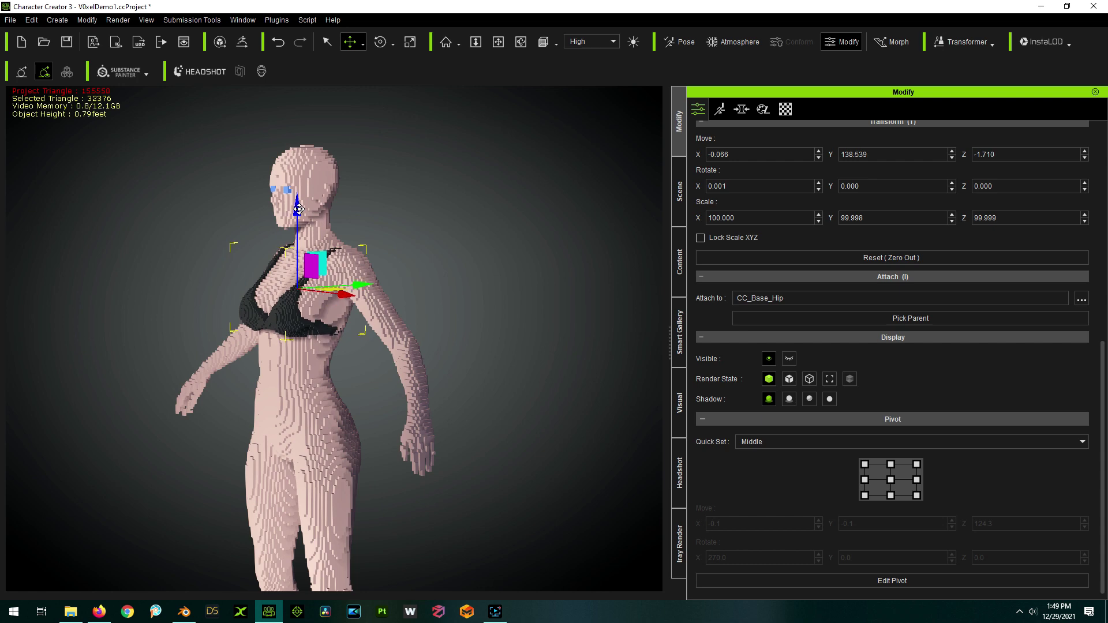
{"action": "right_click_drag", "start_coordinate": [574, 263], "coordinate": [372, 353]}
{"action": "left_click_drag", "start_coordinate": [384, 290], "coordinate": [383, 291]}
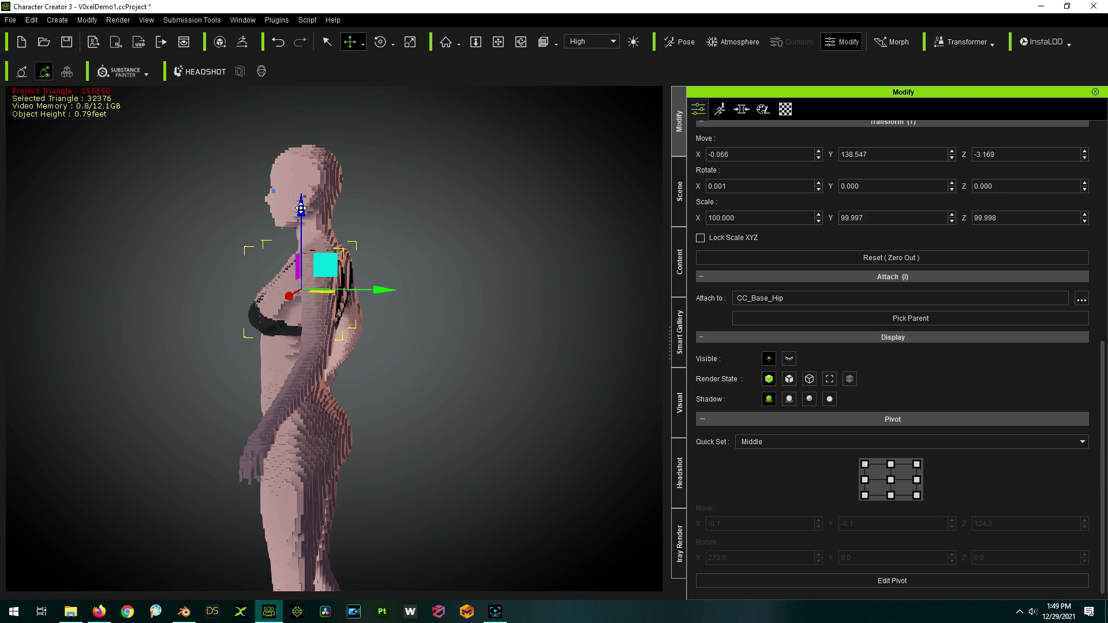
{"action": "left_click_drag", "start_coordinate": [302, 212], "coordinate": [302, 208]}
{"action": "right_click_drag", "start_coordinate": [303, 209], "coordinate": [678, 339]}
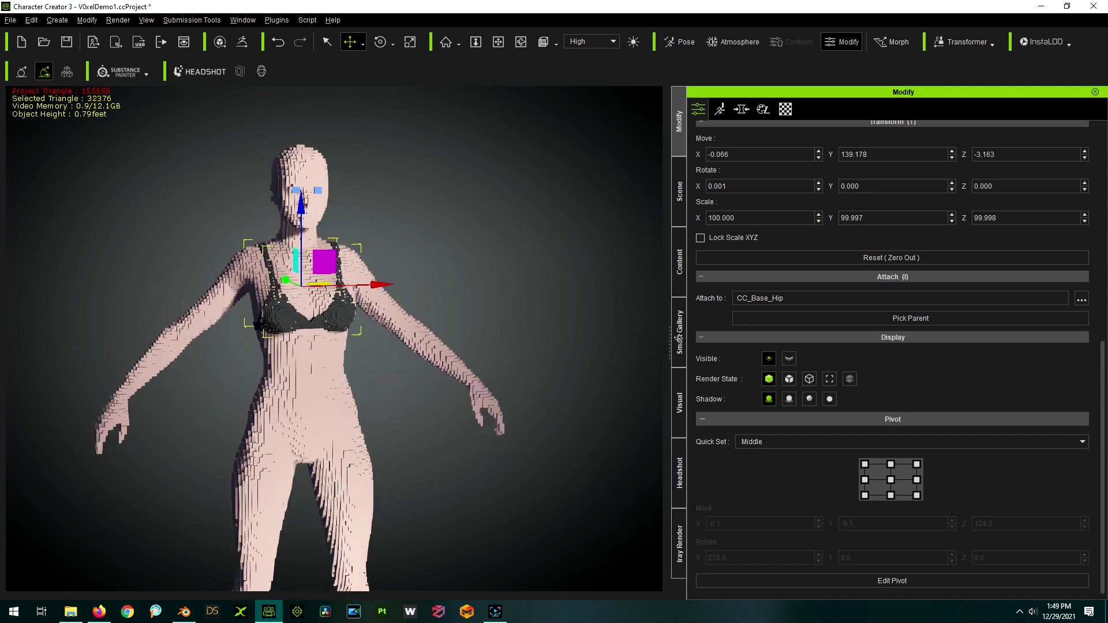
{"action": "right_click_drag", "start_coordinate": [623, 317], "coordinate": [710, 363]}
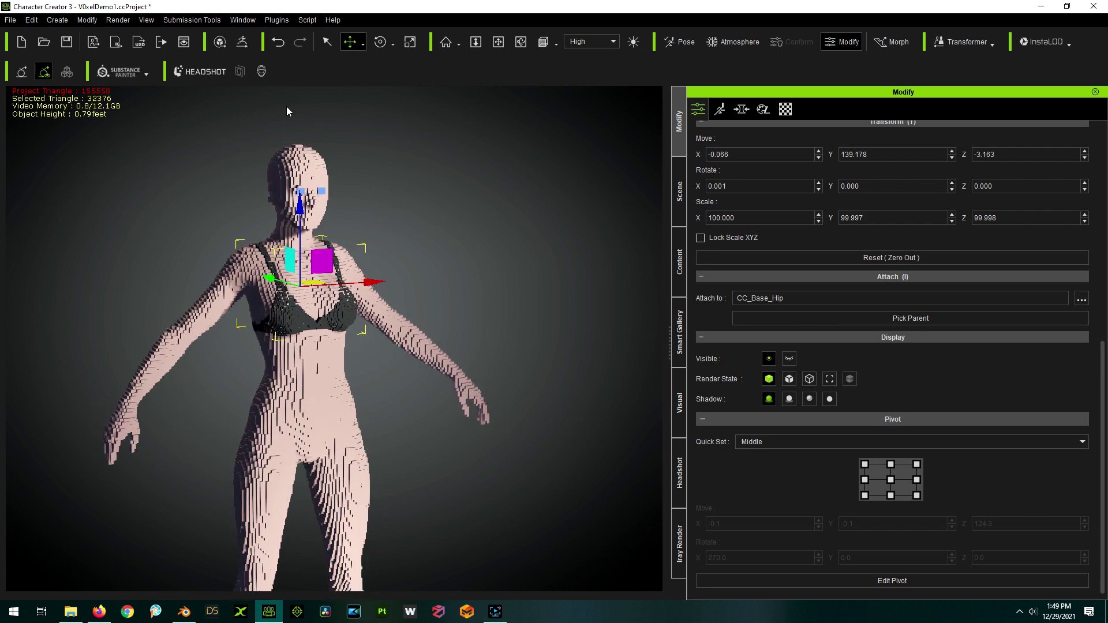
{"action": "scroll", "coordinate": [165, 163], "scroll_direction": "up", "scroll_amount": 3}
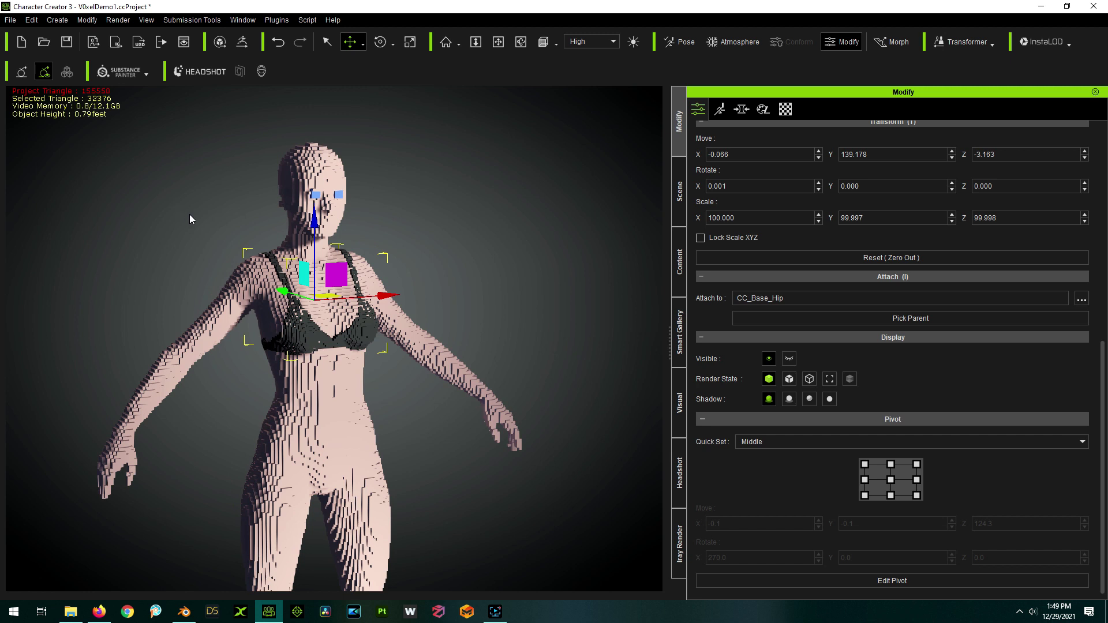
Uniformly scale the bra to about 0.81 feet high so it covers the chest, and raise it to about Y 139.46
{"action": "key", "text": "e"}
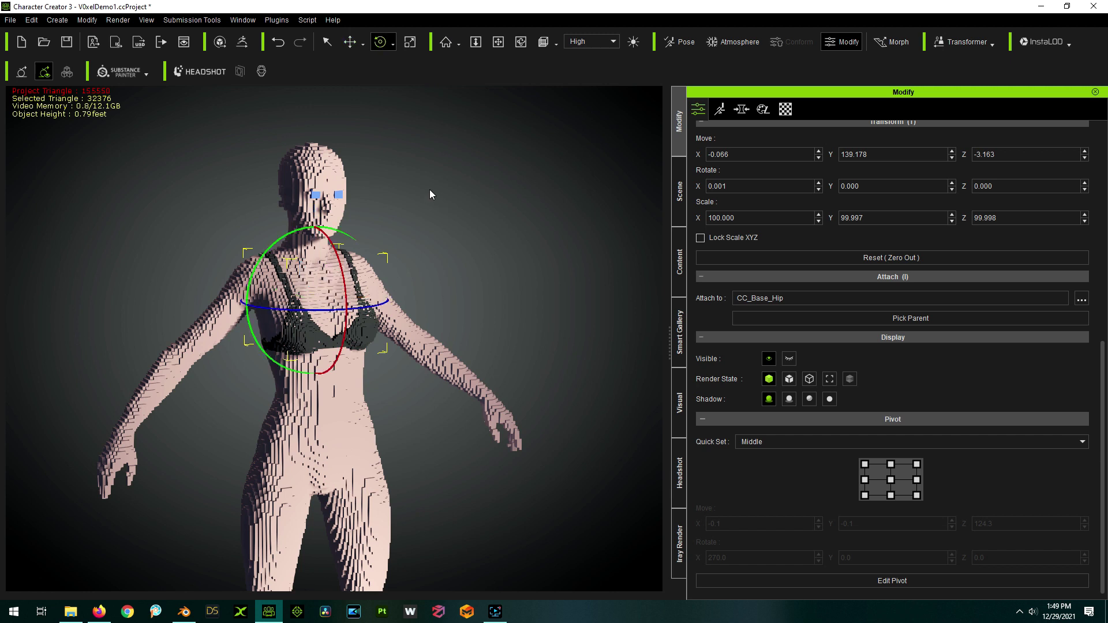
{"action": "key", "text": "r"}
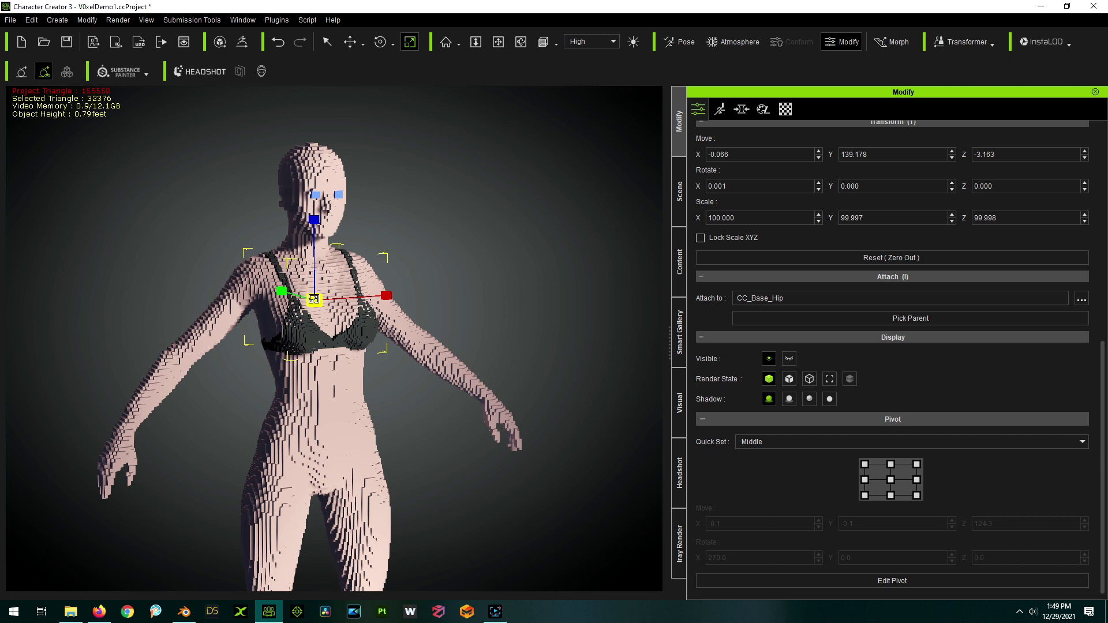
{"action": "left_click_drag", "start_coordinate": [313, 298], "coordinate": [317, 293]}
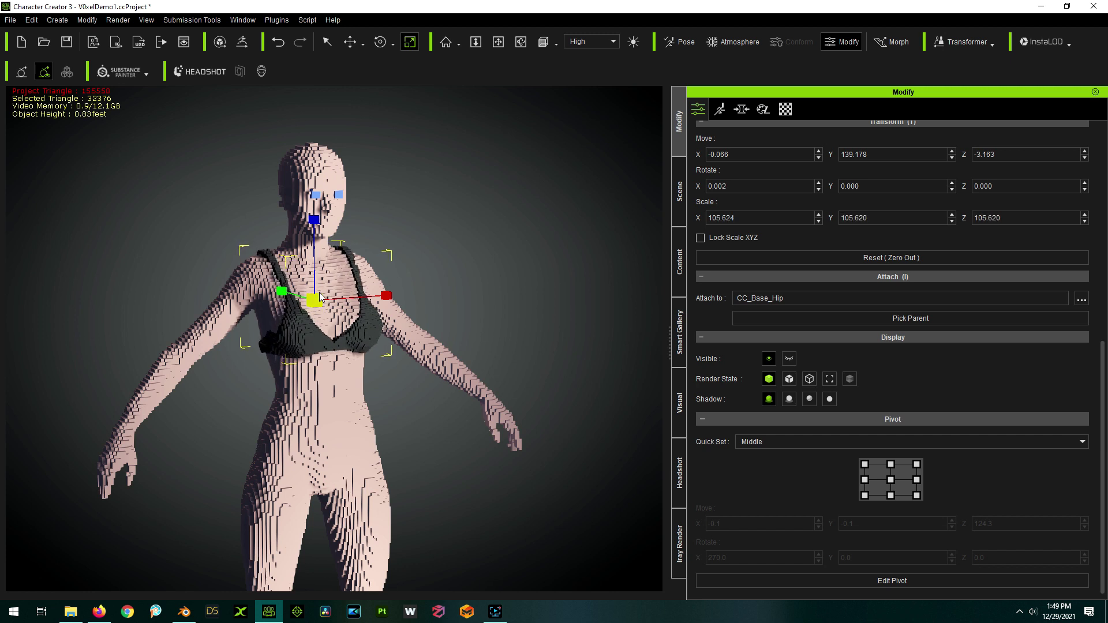
{"action": "right_click_drag", "start_coordinate": [566, 270], "coordinate": [80, 308]}
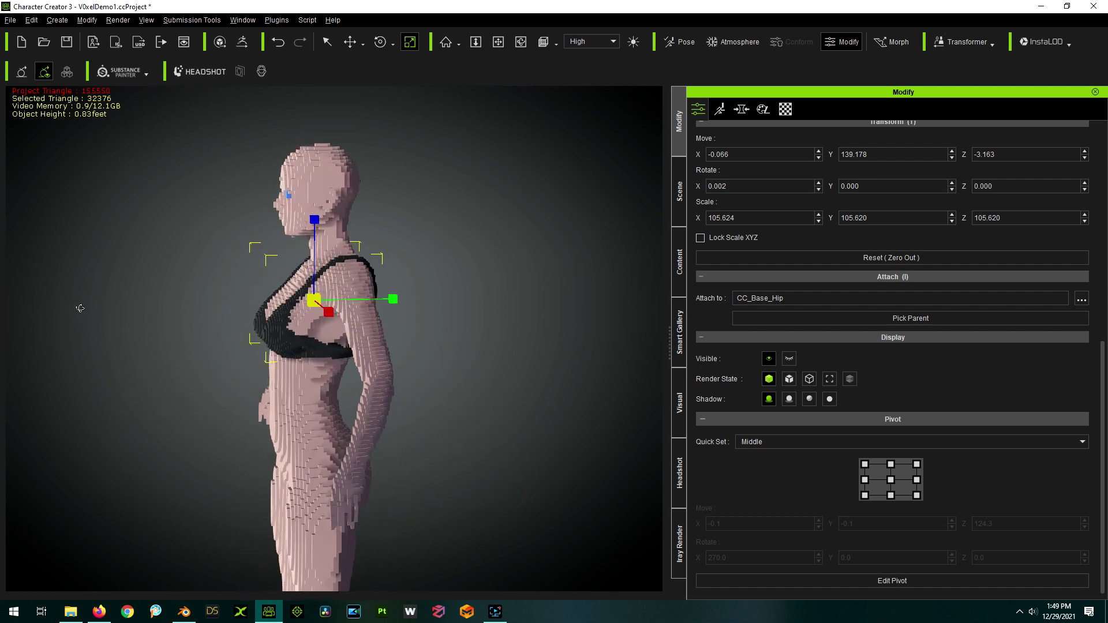
{"action": "key", "text": "w"}
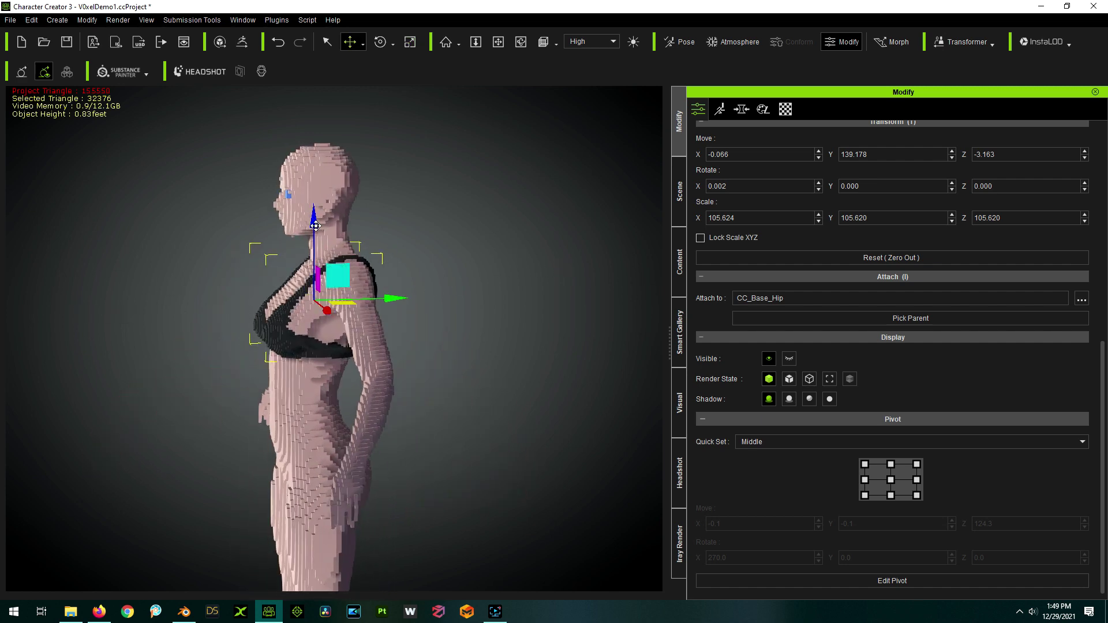
{"action": "left_click_drag", "start_coordinate": [316, 227], "coordinate": [315, 225]}
{"action": "key", "text": "r"}
{"action": "left_click_drag", "start_coordinate": [312, 298], "coordinate": [312, 300]}
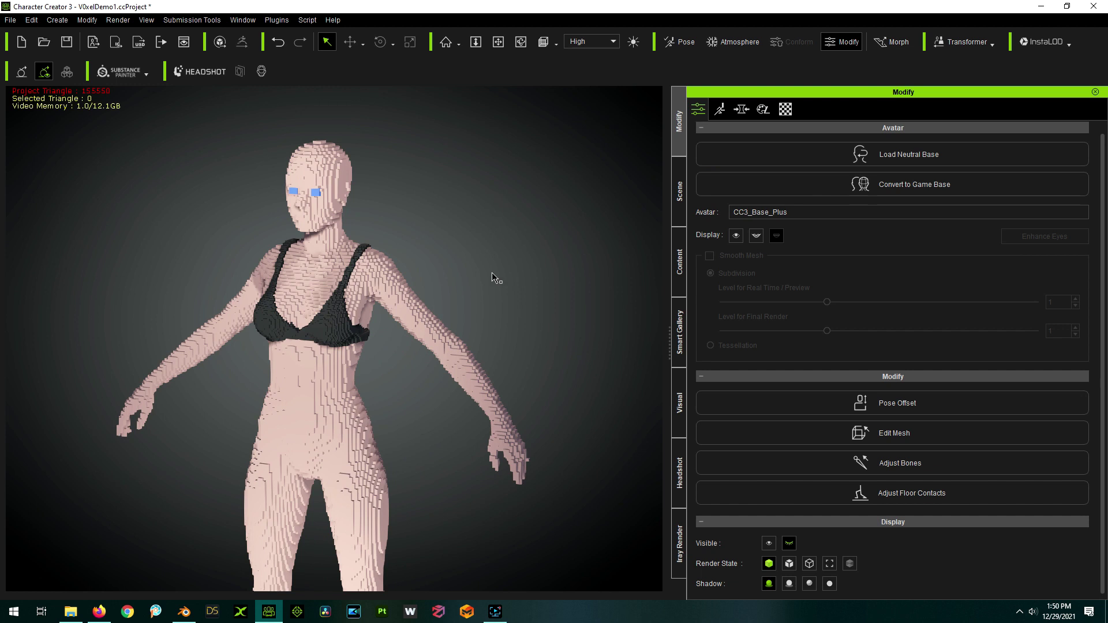
Transfer skin weights to the VoxelBra accessory using the Default template
{"action": "left_click", "coordinate": [331, 328]}
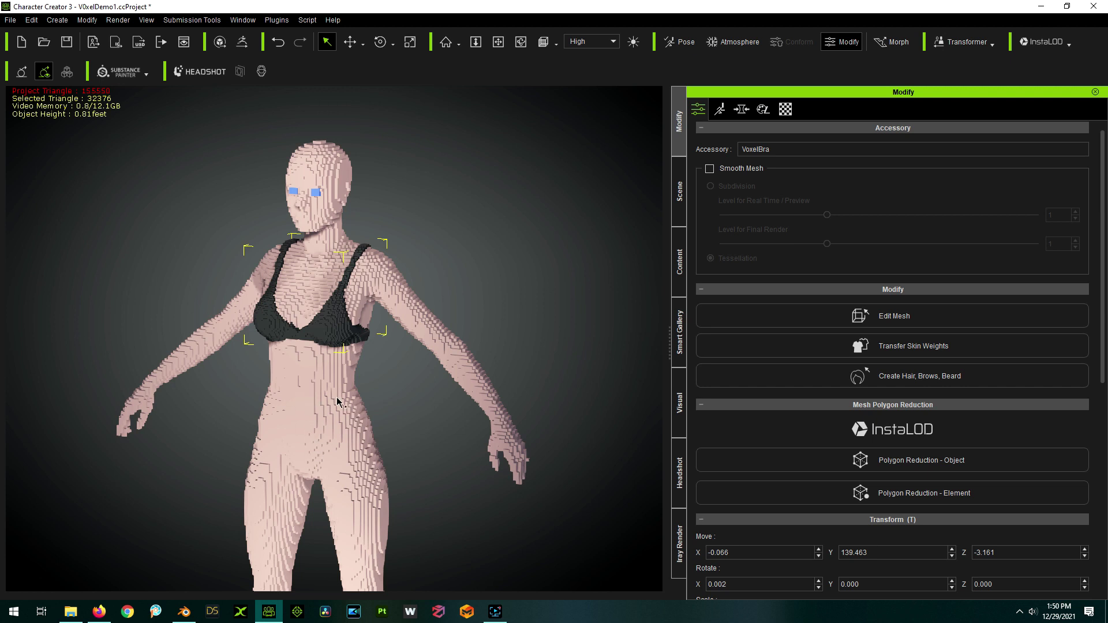
{"action": "left_click", "coordinate": [909, 349]}
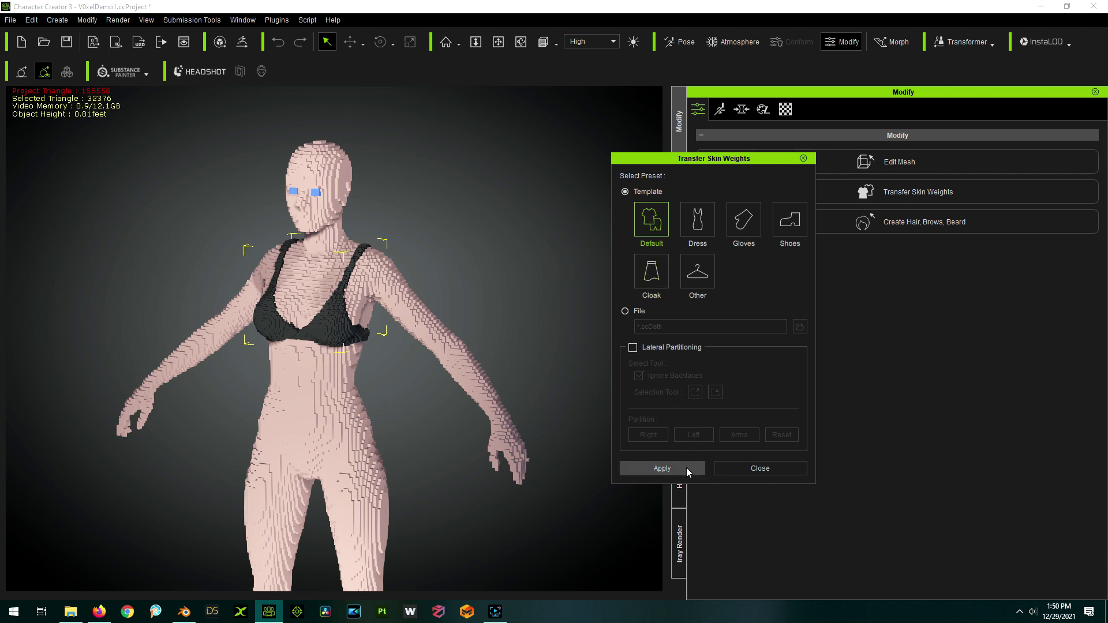
{"action": "left_click", "coordinate": [687, 468]}
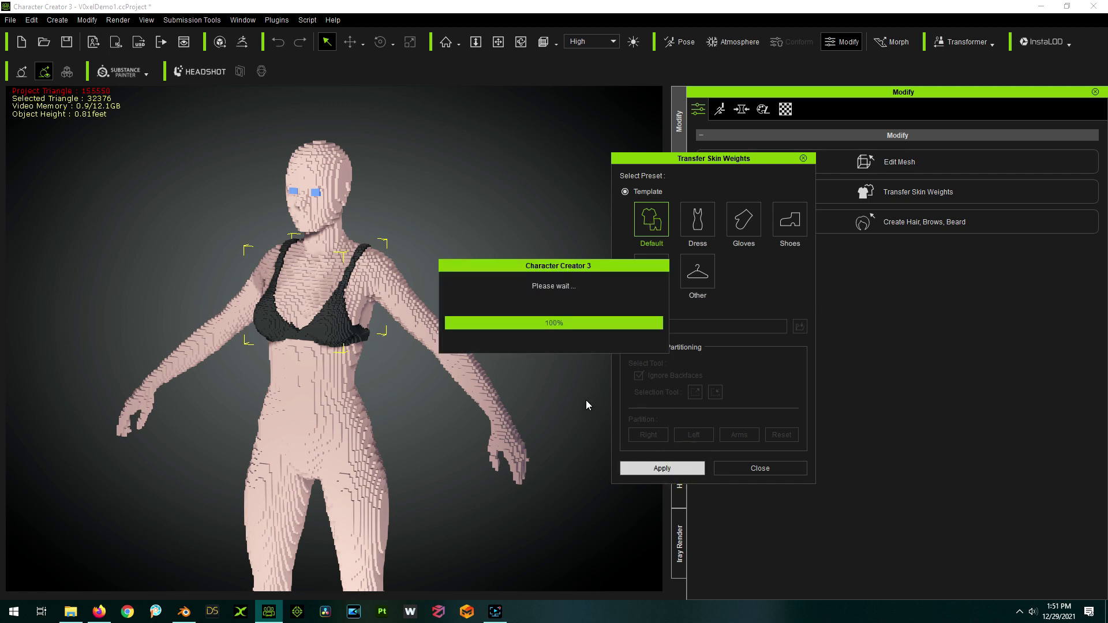
{"action": "left_click", "coordinate": [759, 468]}
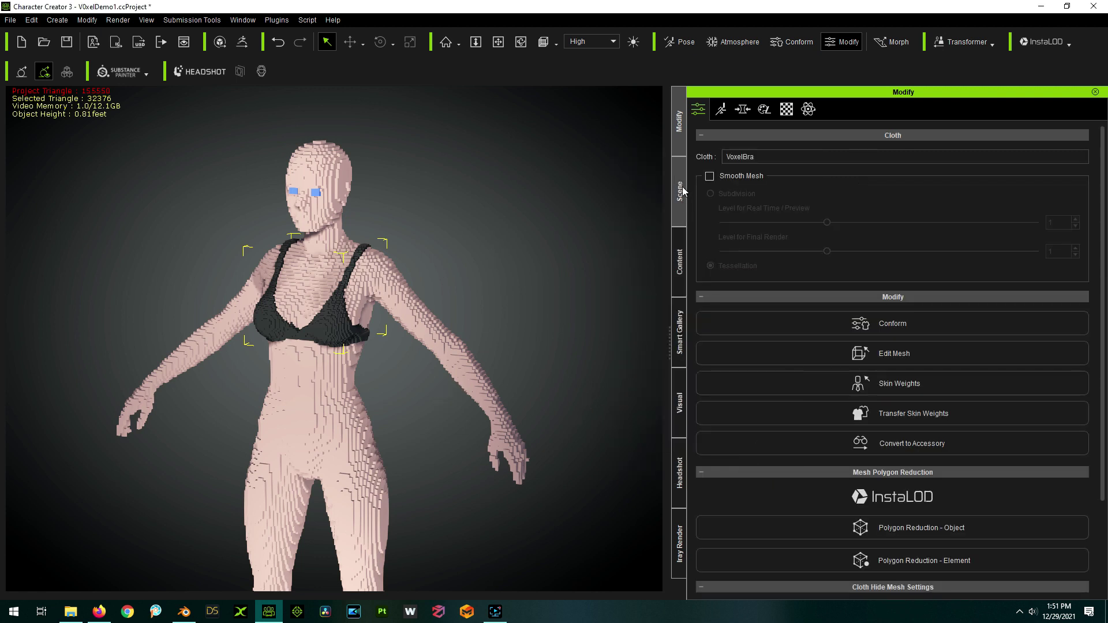
Select the CC3_Base_Plus avatar, open its pose editing, and rotate the chest joint to test how the bra follows
{"action": "left_click", "coordinate": [680, 188]}
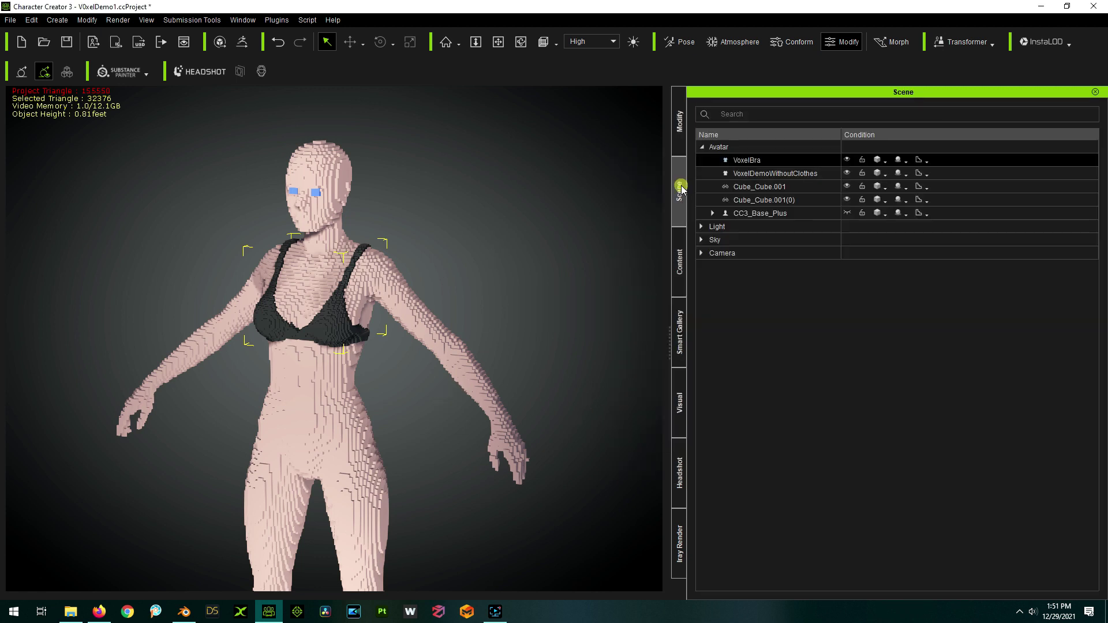
{"action": "left_click", "coordinate": [580, 224]}
{"action": "left_click", "coordinate": [765, 213]}
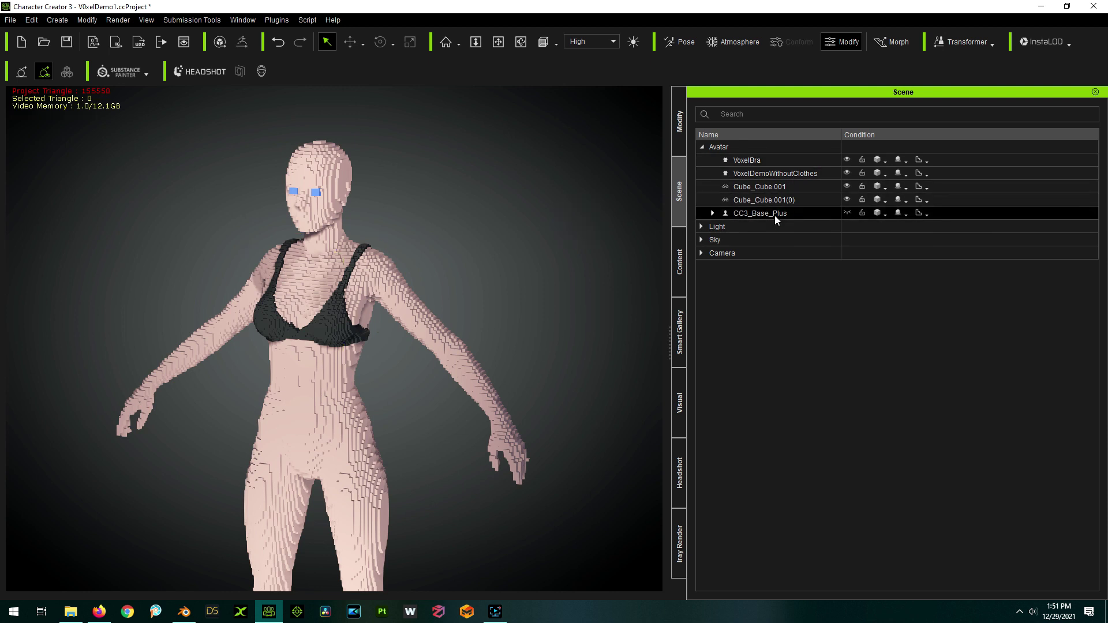
{"action": "left_click", "coordinate": [775, 216]}
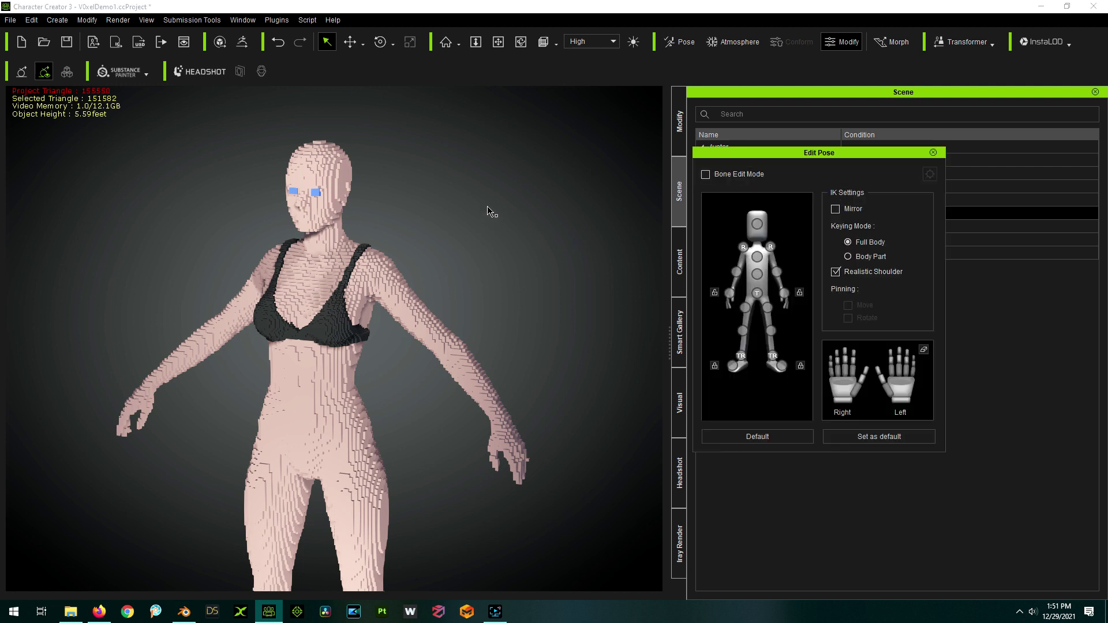
{"action": "left_click", "coordinate": [756, 257]}
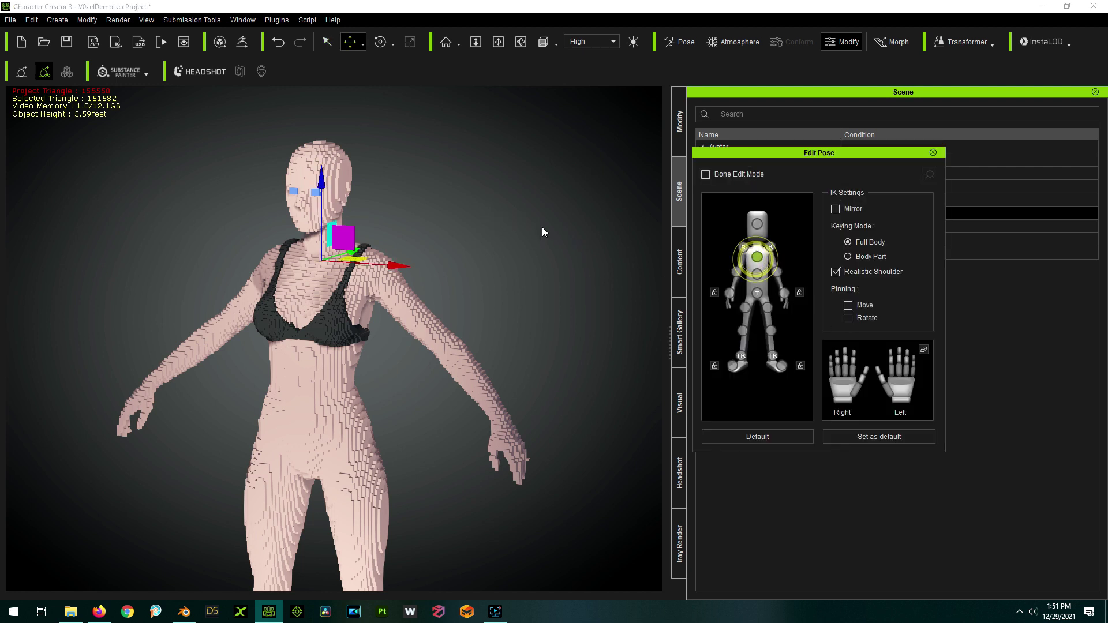
{"action": "key", "text": "e"}
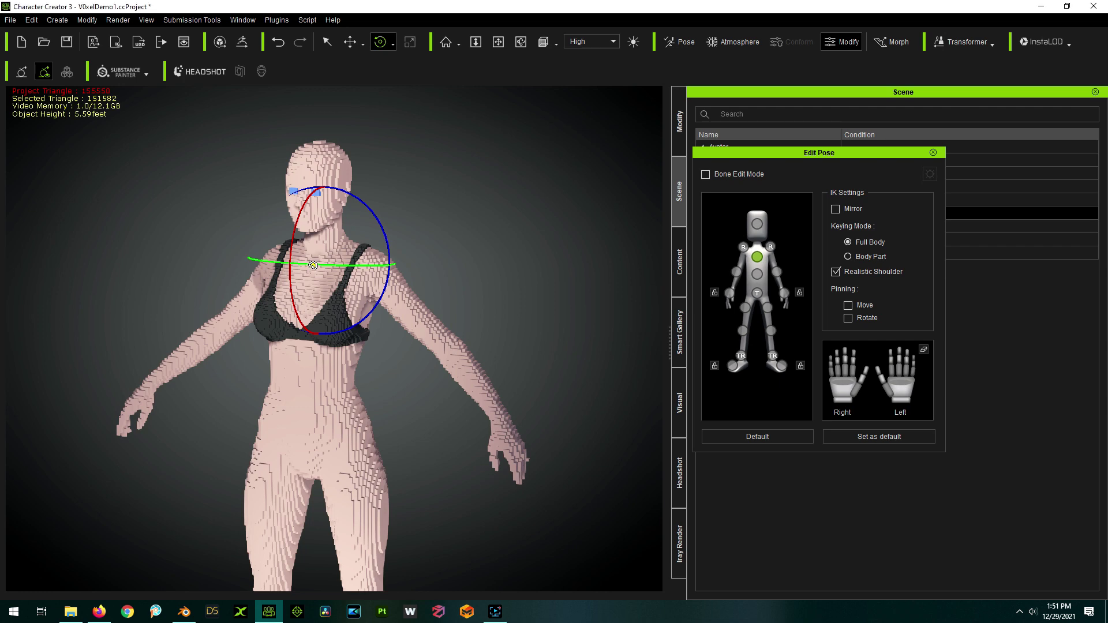
{"action": "right_click_drag", "start_coordinate": [263, 259], "coordinate": [305, 267]}
{"action": "left_click_drag", "start_coordinate": [260, 263], "coordinate": [254, 242]}
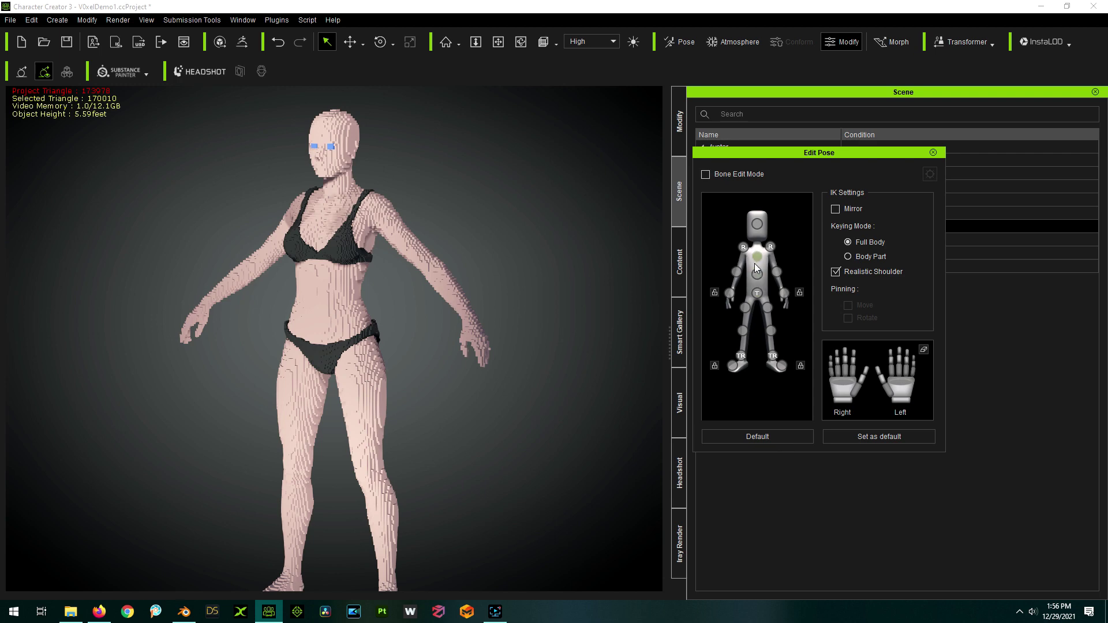
Test how the voxel underwear follows the body by moving the figure's left knee, and undo the pose change
{"action": "left_click", "coordinate": [755, 261]}
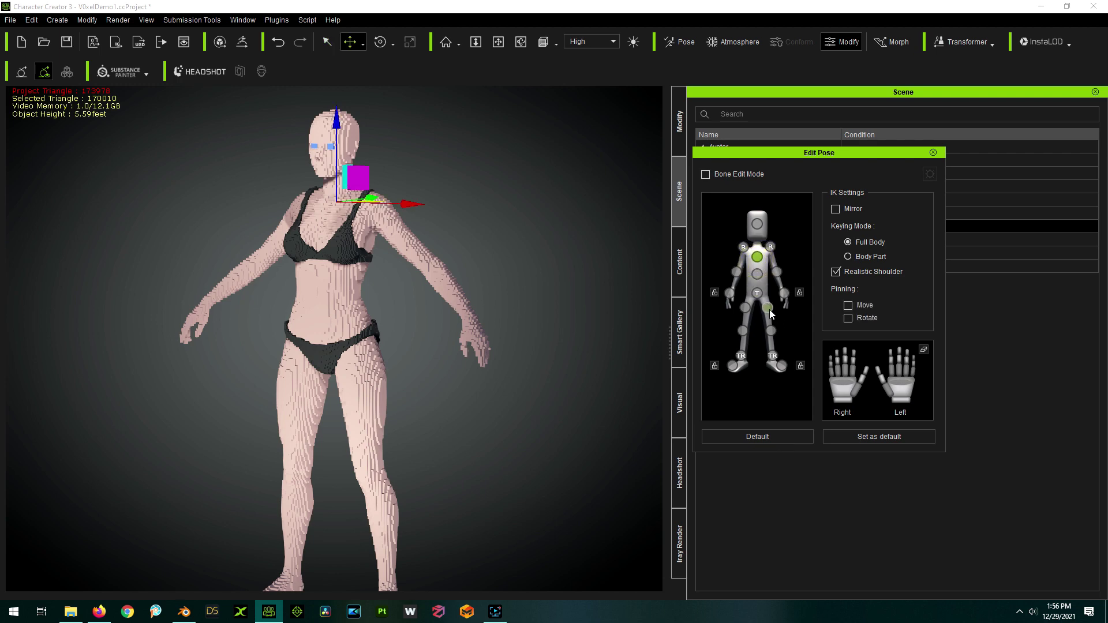
{"action": "left_click", "coordinate": [770, 330]}
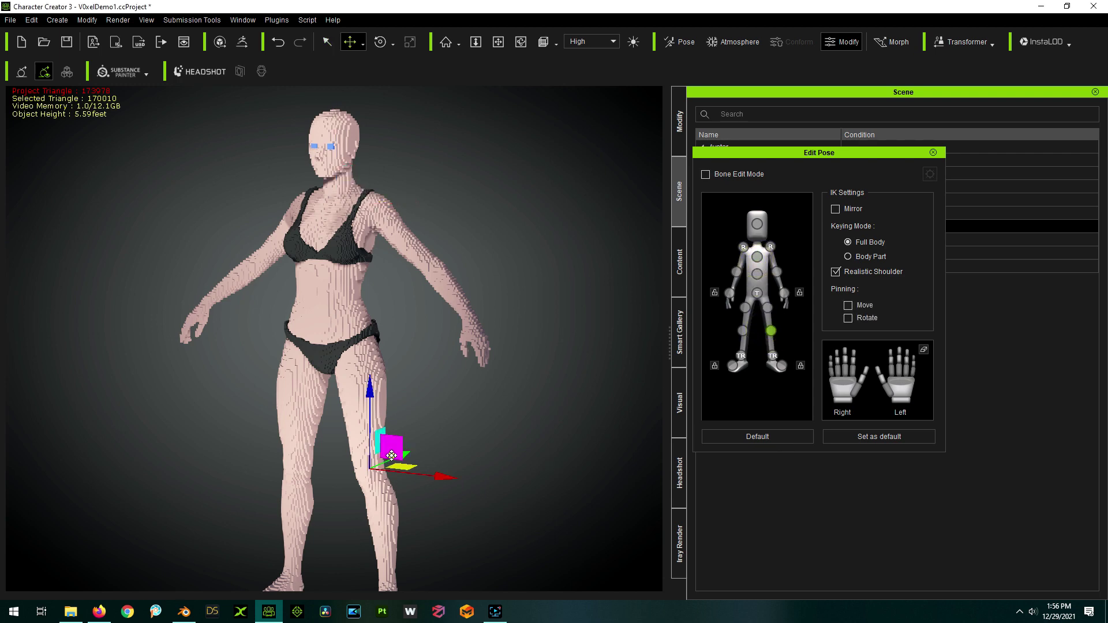
{"action": "left_click_drag", "start_coordinate": [391, 455], "coordinate": [494, 431]}
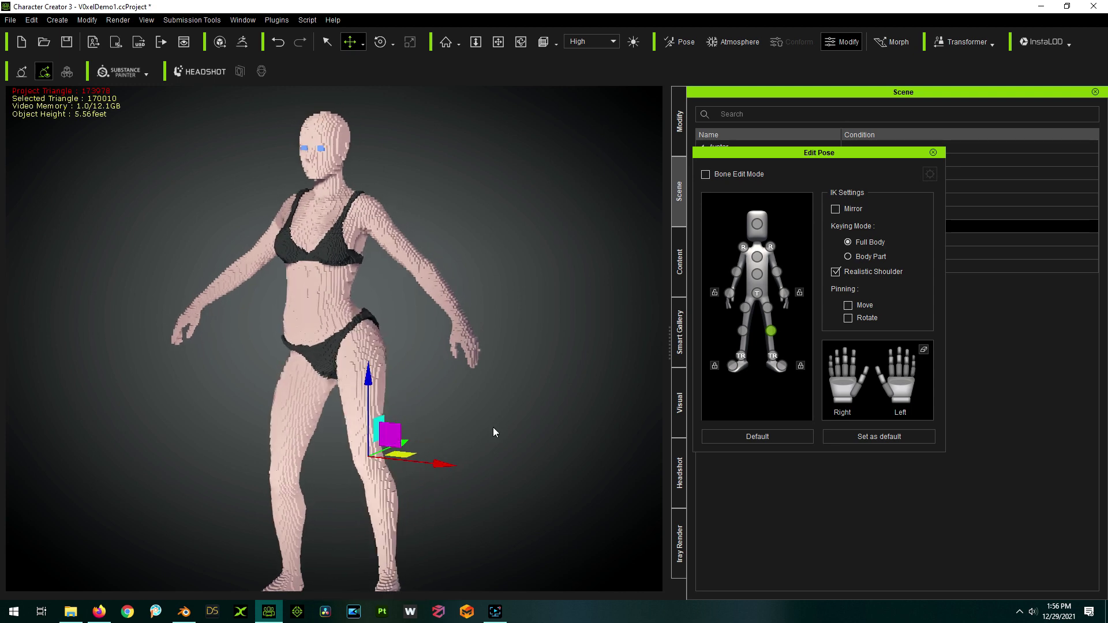
{"action": "right_click_drag", "start_coordinate": [541, 423], "coordinate": [575, 402]}
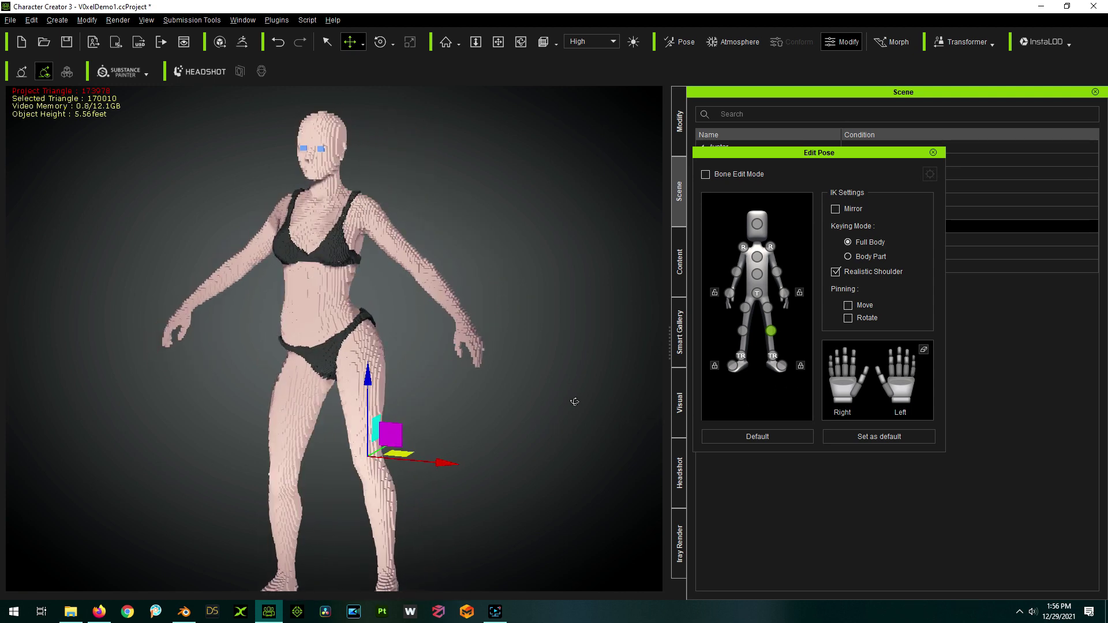
{"action": "key", "text": "ctrl+z"}
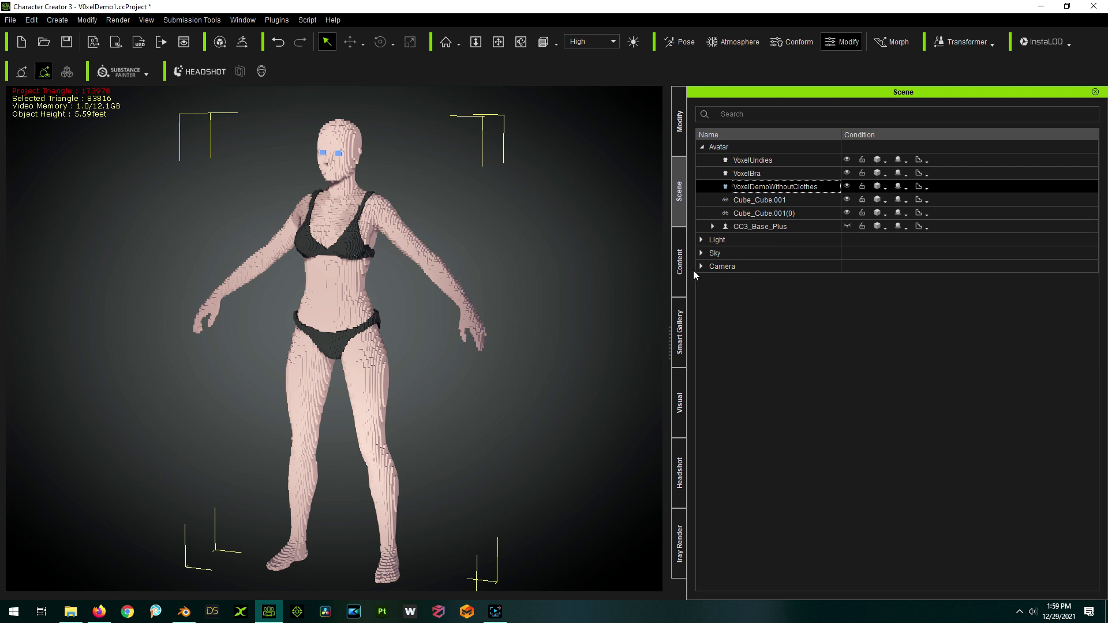
Apply the Bra_D underwear cloth to the avatar and show the scene's object list
{"action": "left_click", "coordinate": [679, 330]}
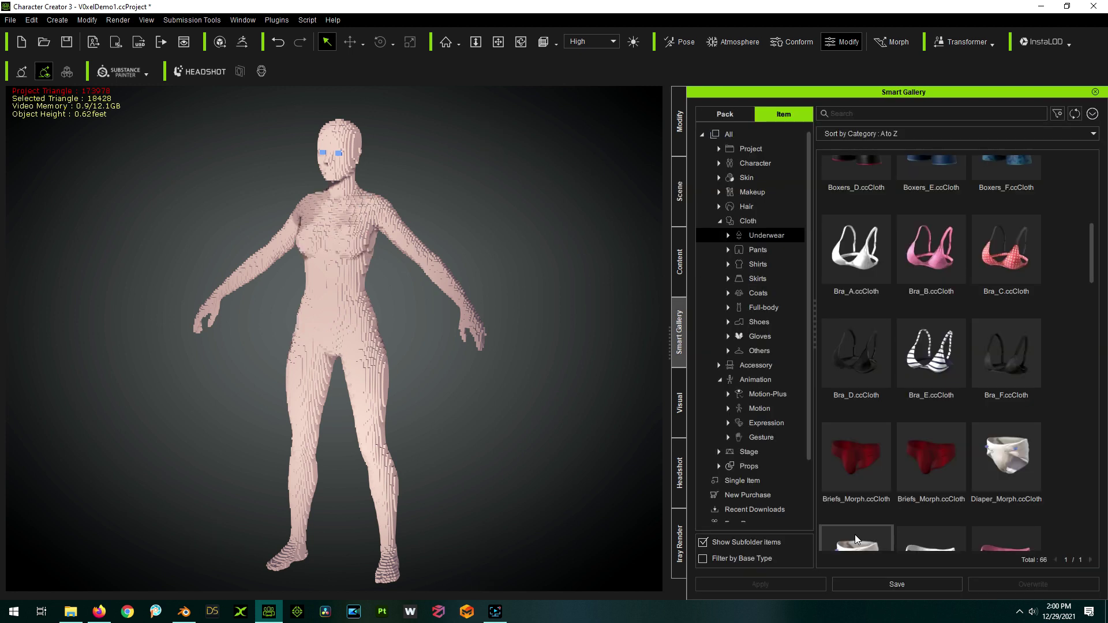
{"action": "double_click", "coordinate": [858, 360]}
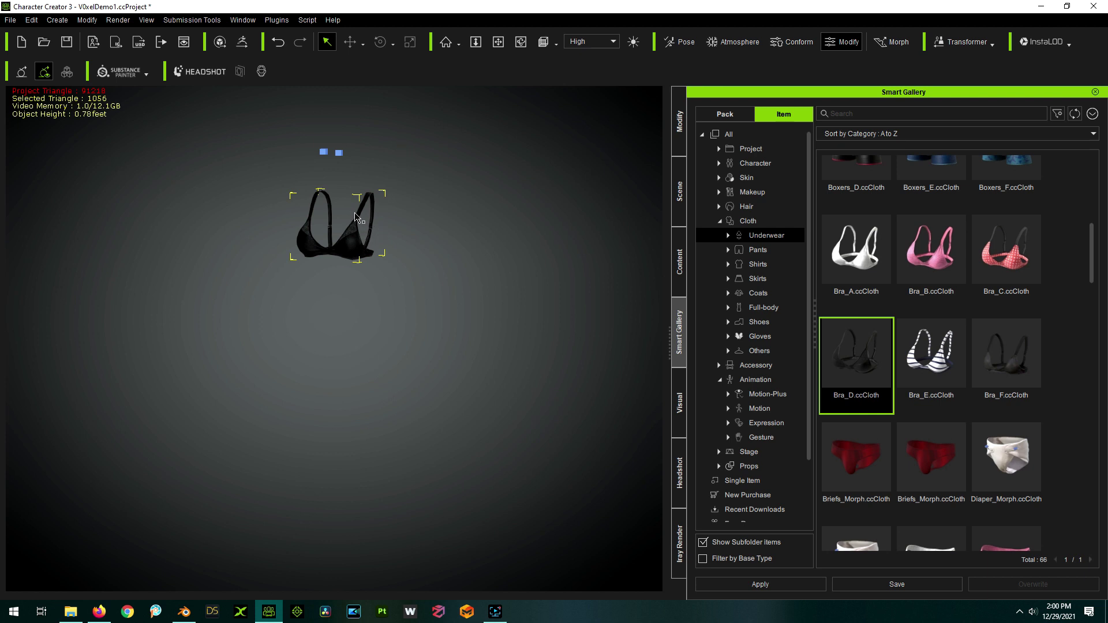
{"action": "left_click", "coordinate": [679, 190]}
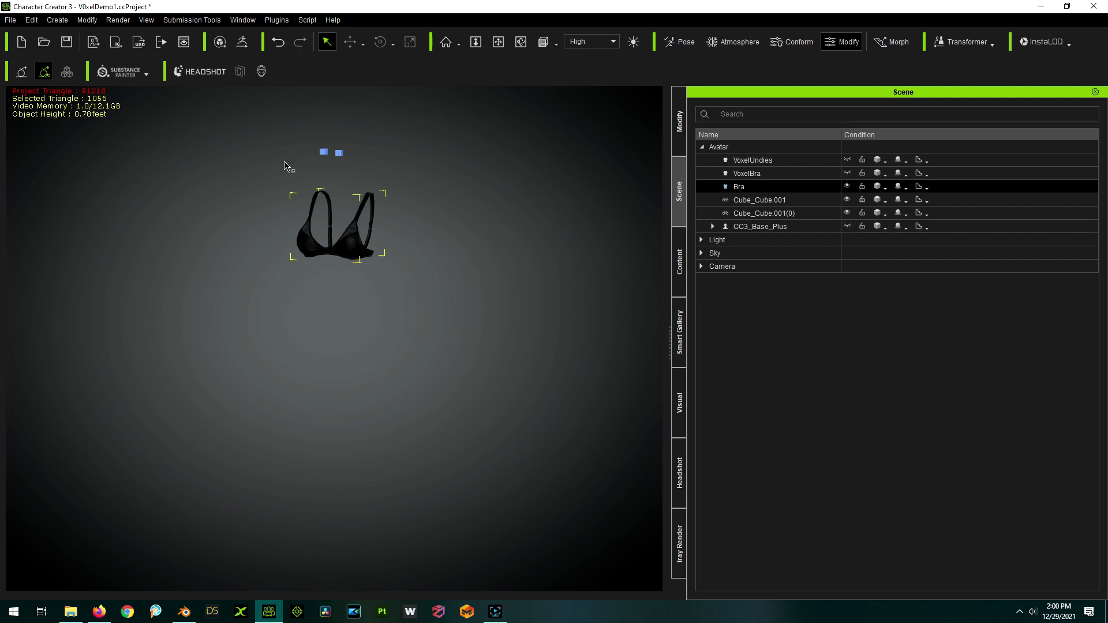
Undo applying the Bra_D cloth to restore the voxel body on the avatar
{"action": "left_click", "coordinate": [278, 43]}
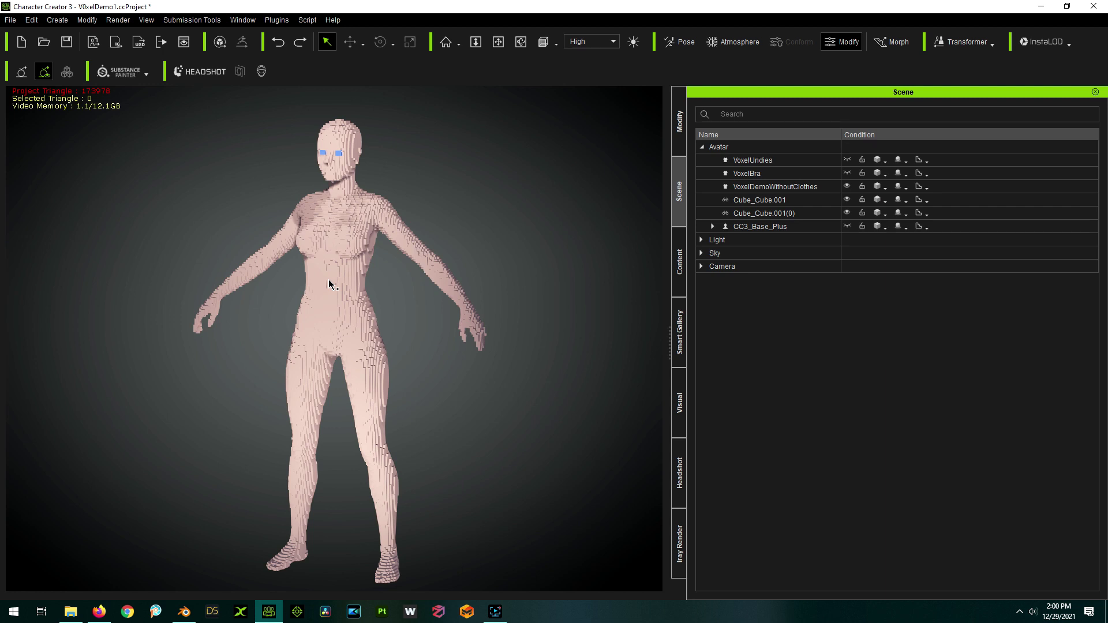
Try the Biker_Jeans pants cloth on the voxel figure, and remove it again
{"action": "left_click", "coordinate": [681, 273]}
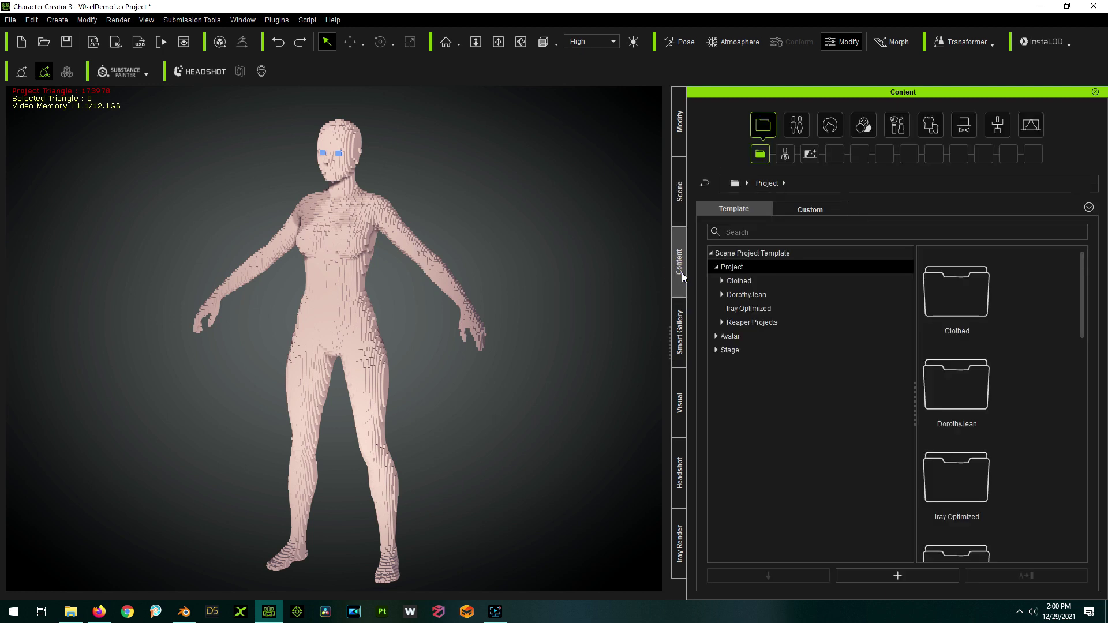
{"action": "left_click", "coordinate": [678, 337]}
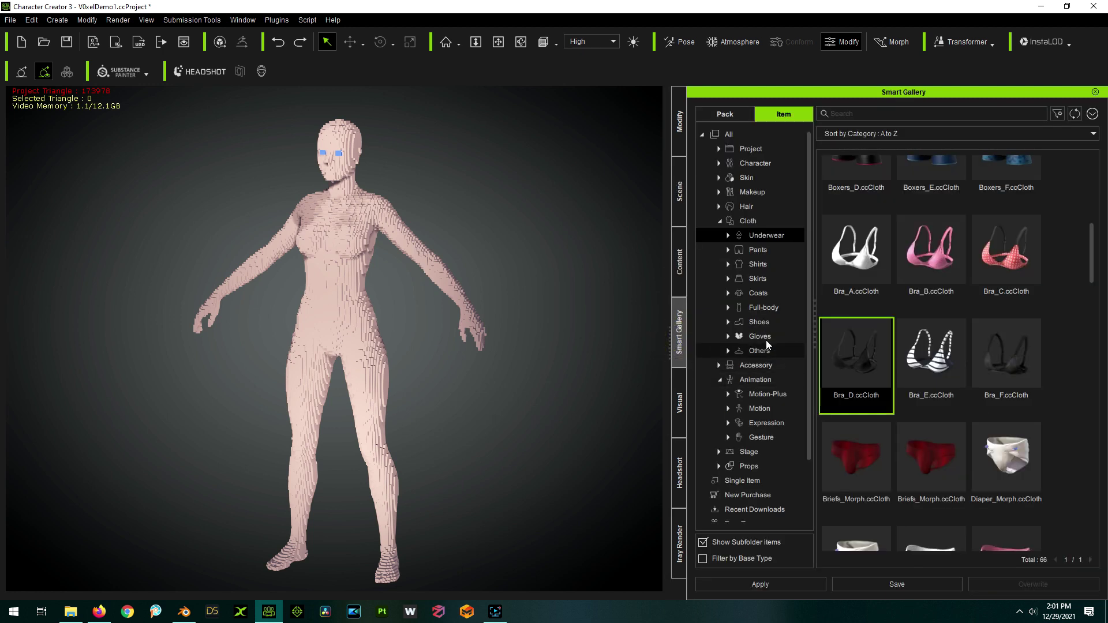
{"action": "left_click", "coordinate": [758, 250]}
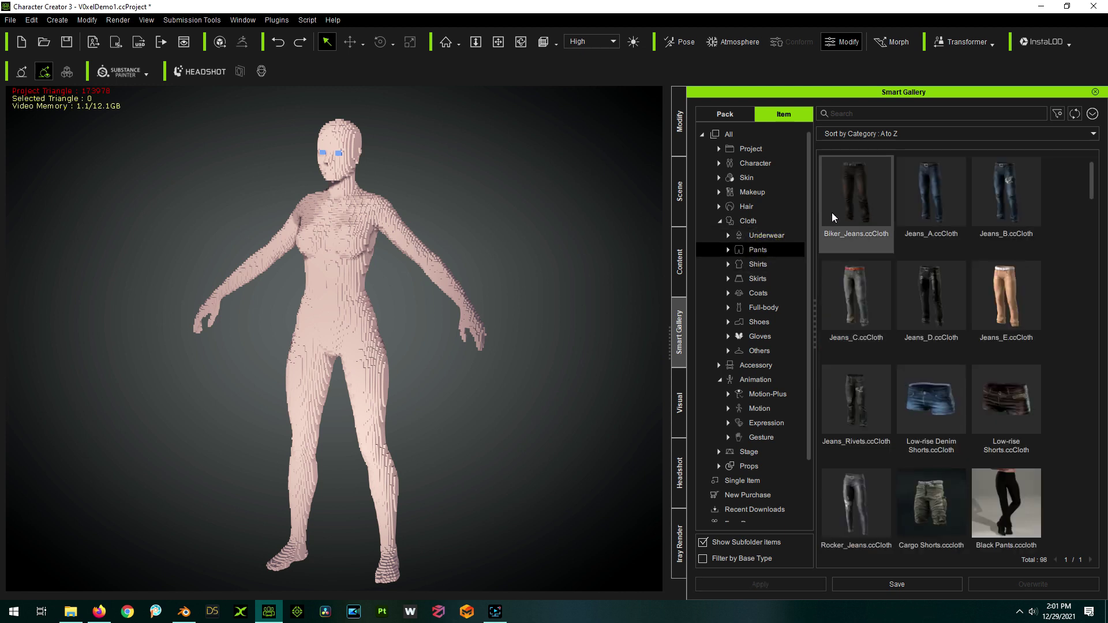
{"action": "double_click", "coordinate": [838, 200]}
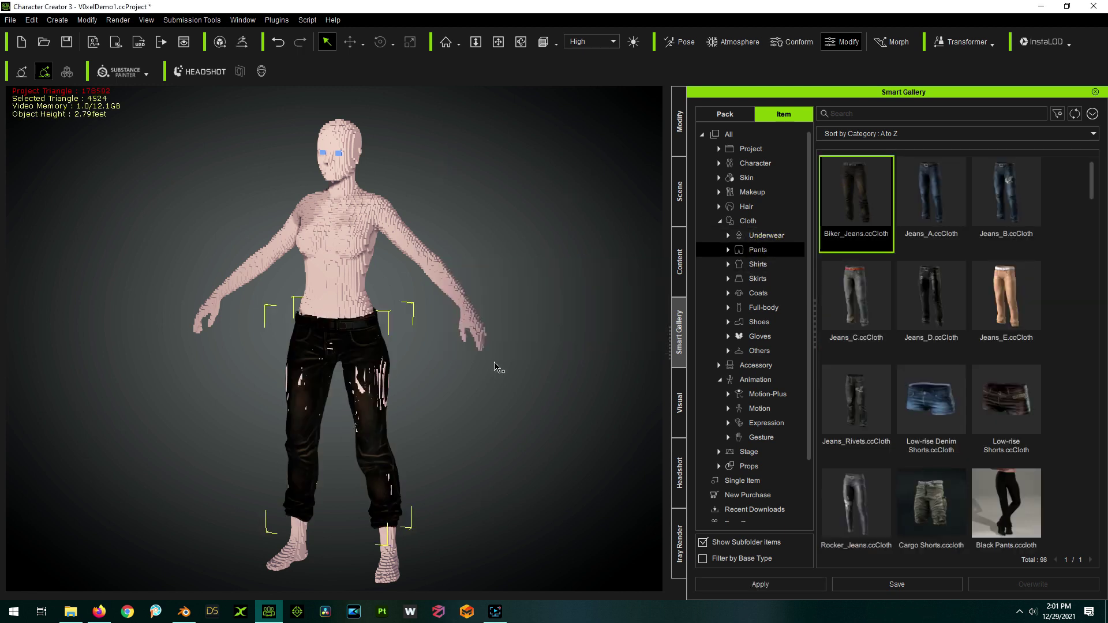
{"action": "left_click", "coordinate": [374, 364]}
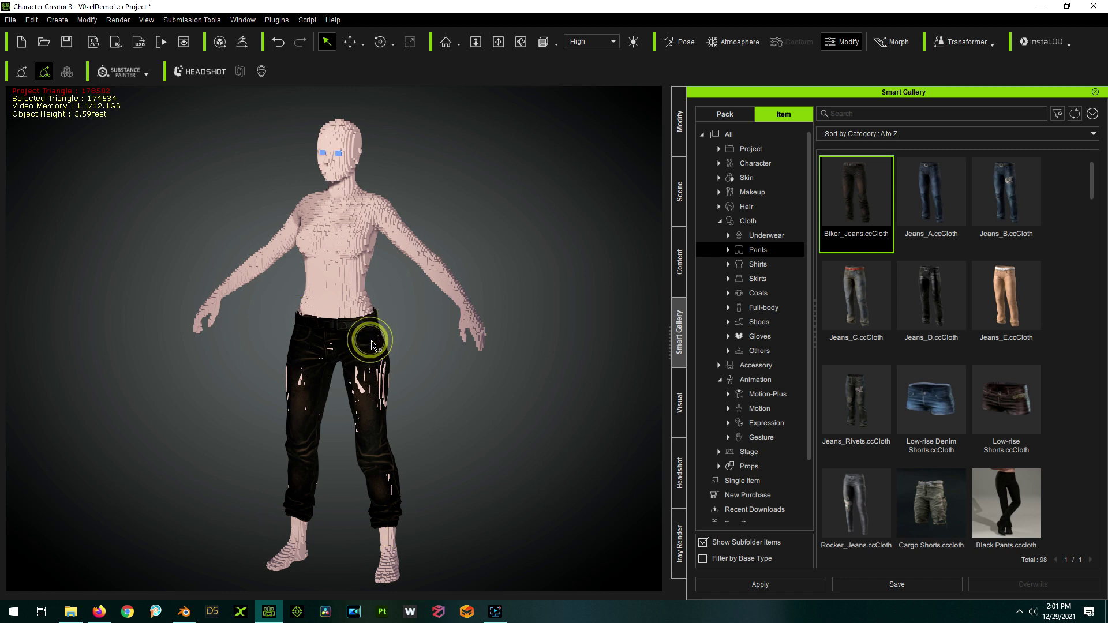
{"action": "left_click", "coordinate": [372, 346]}
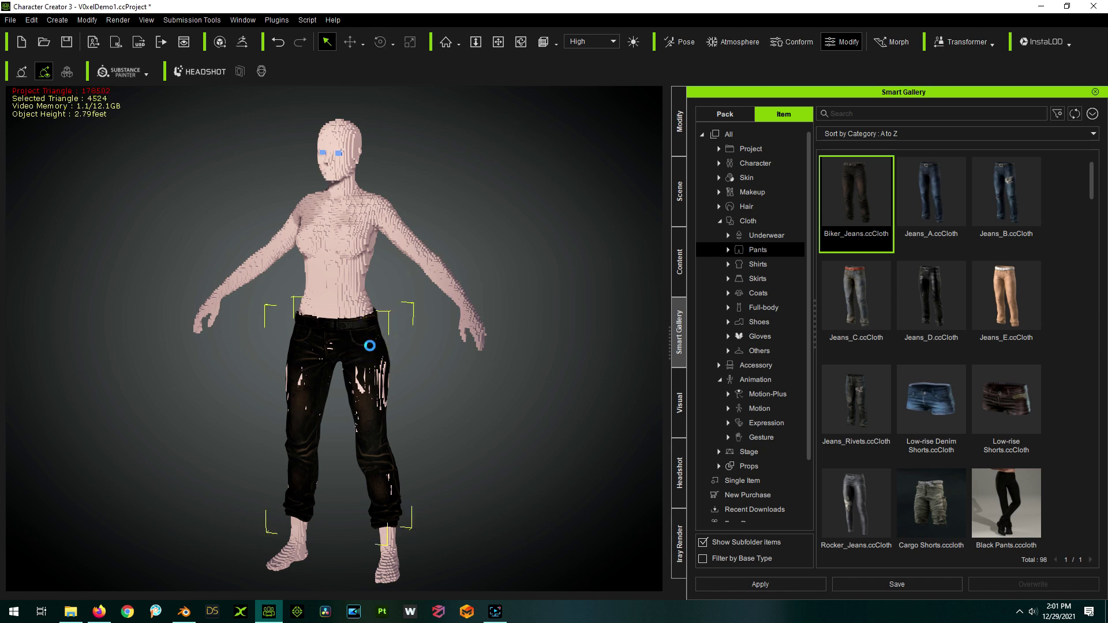
{"action": "key", "text": "Delete"}
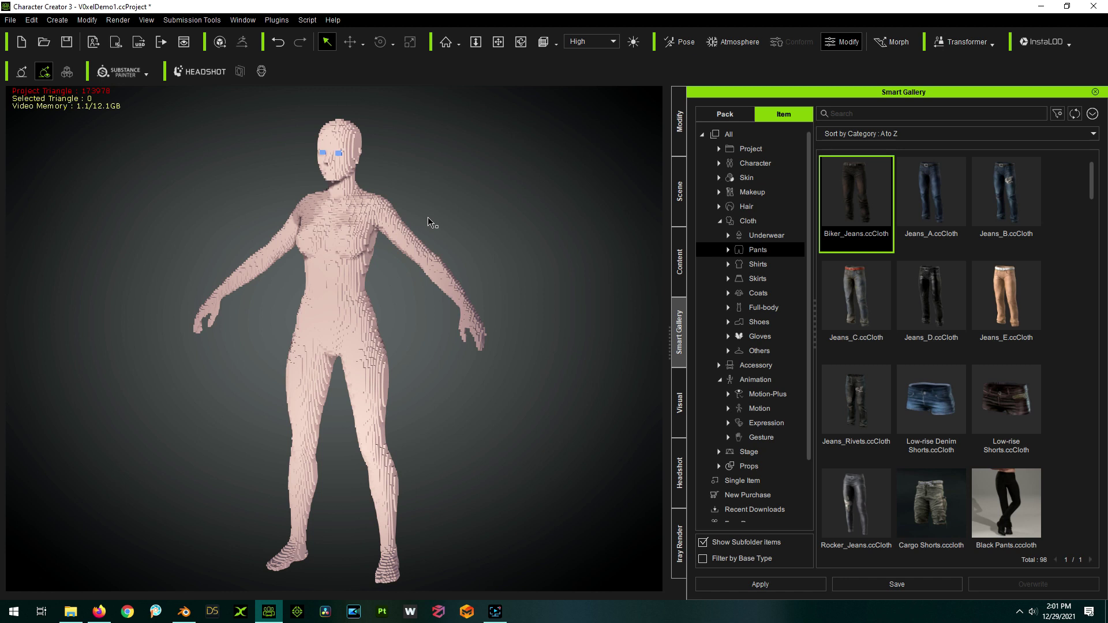
Set the collision order of VoxelDemoWithoutClothes to 4 in the Cloth Layer Settings
{"action": "left_click", "coordinate": [756, 235]}
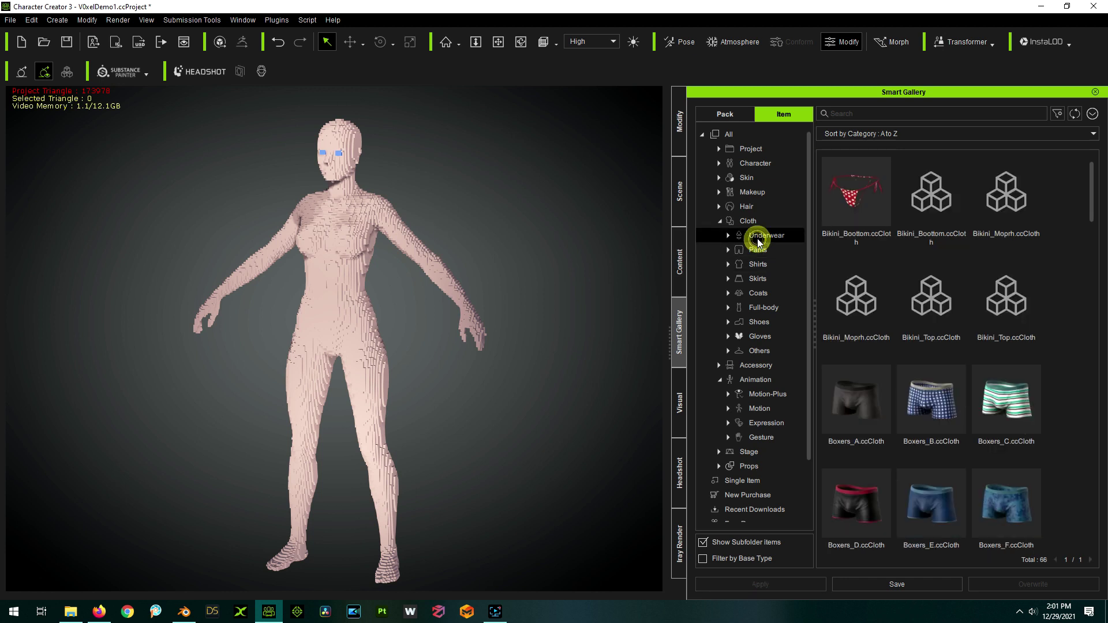
{"action": "left_click_drag", "start_coordinate": [1095, 211], "coordinate": [1095, 271]}
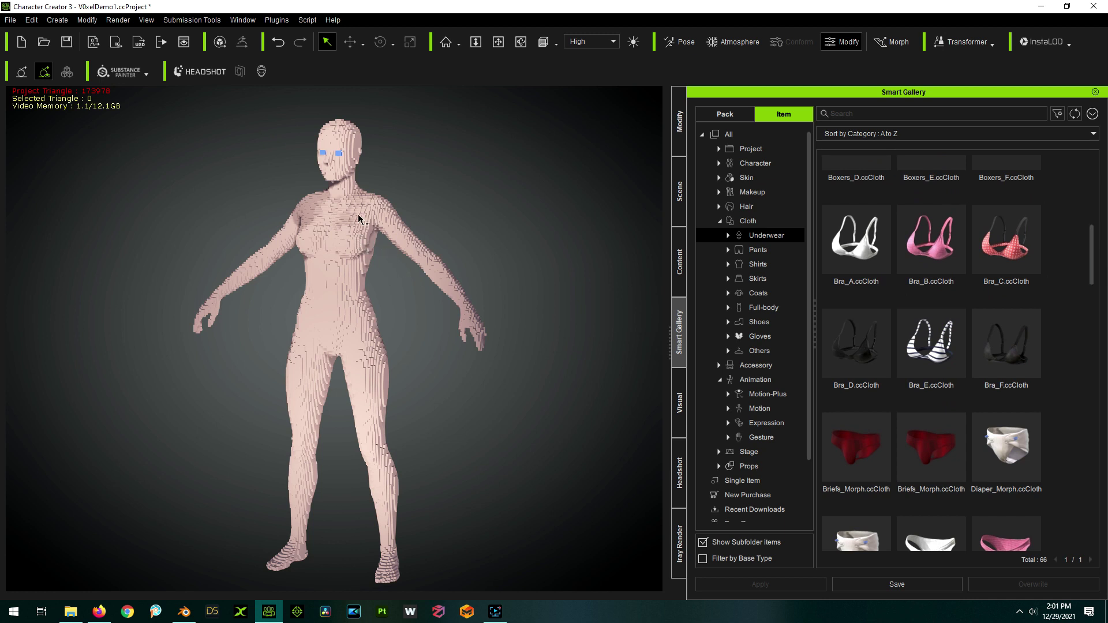
{"action": "left_click", "coordinate": [680, 191]}
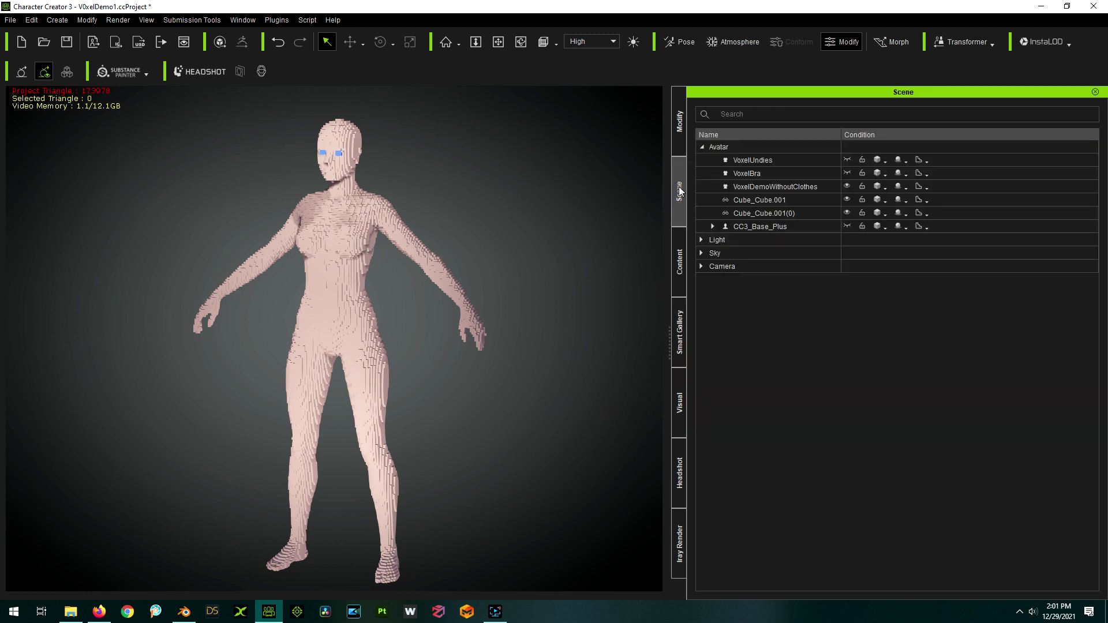
{"action": "left_click", "coordinate": [779, 187]}
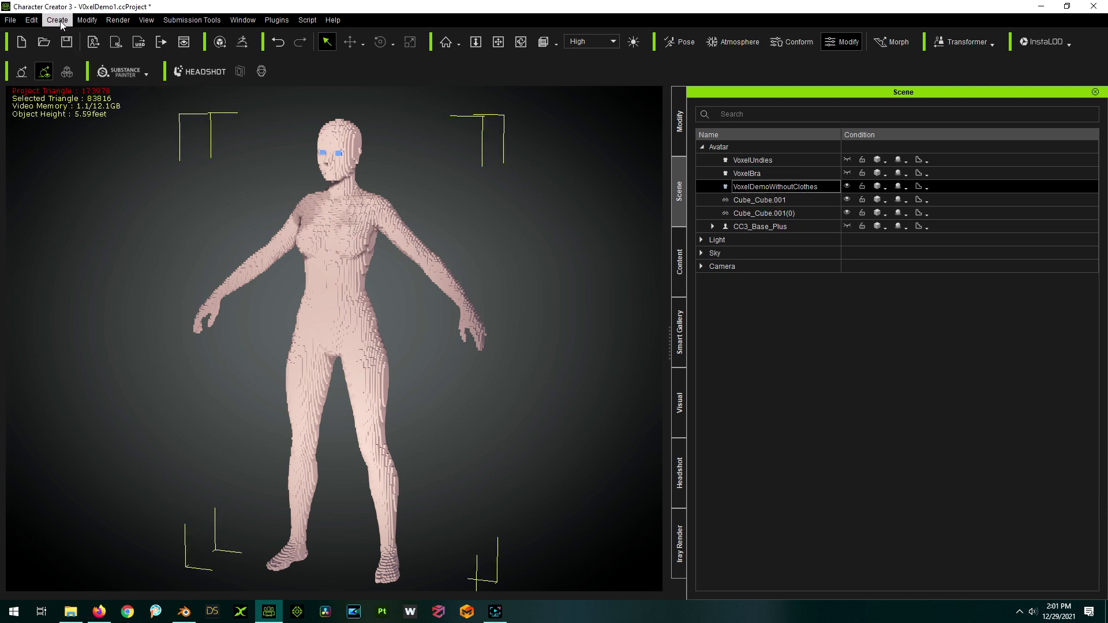
{"action": "left_click", "coordinate": [87, 23]}
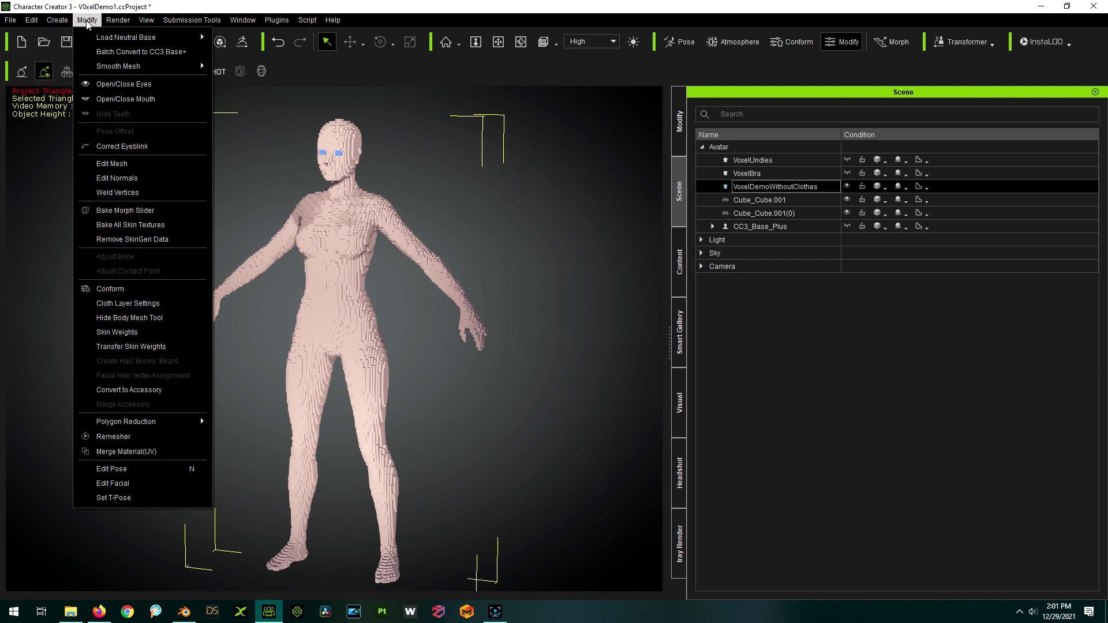
{"action": "left_click", "coordinate": [151, 305]}
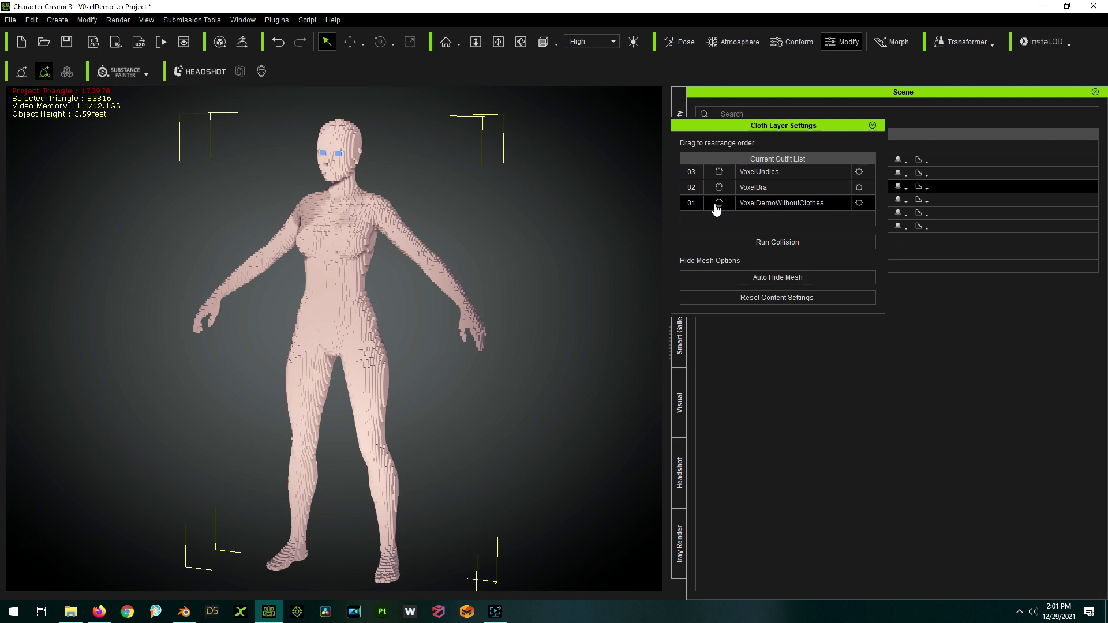
{"action": "left_click", "coordinate": [859, 203]}
{"action": "left_click", "coordinate": [724, 357]}
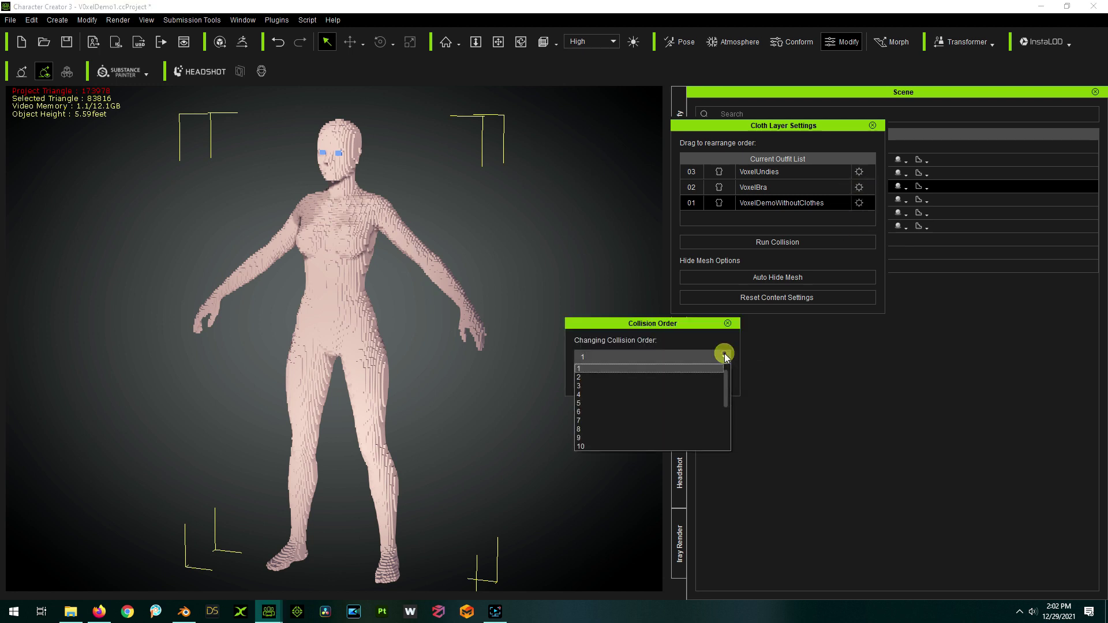
{"action": "left_click", "coordinate": [613, 394]}
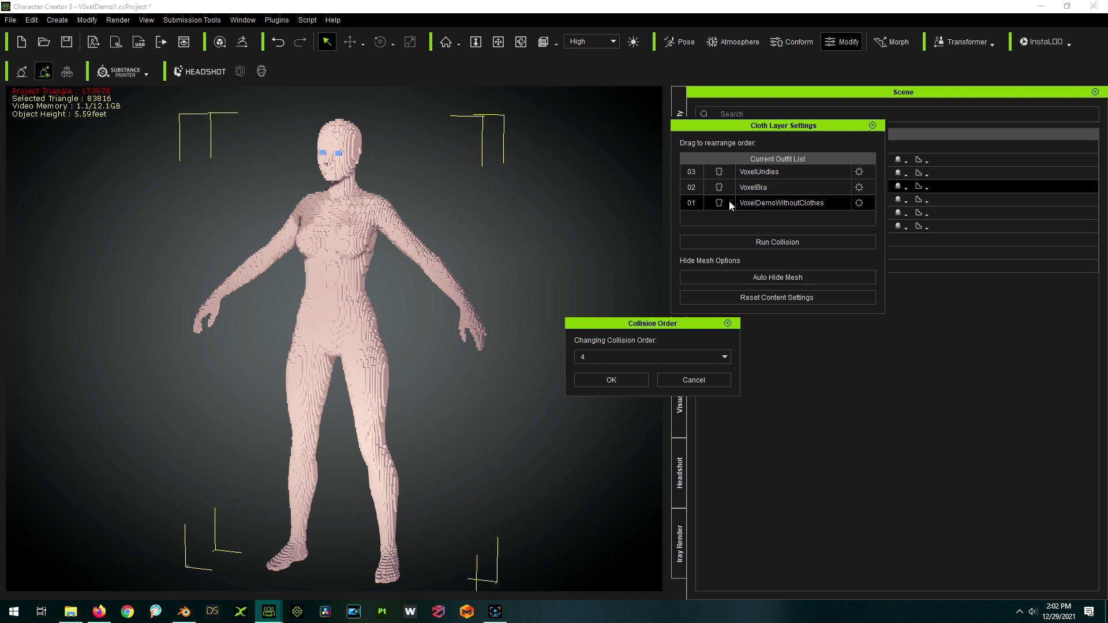
{"action": "left_click", "coordinate": [628, 385]}
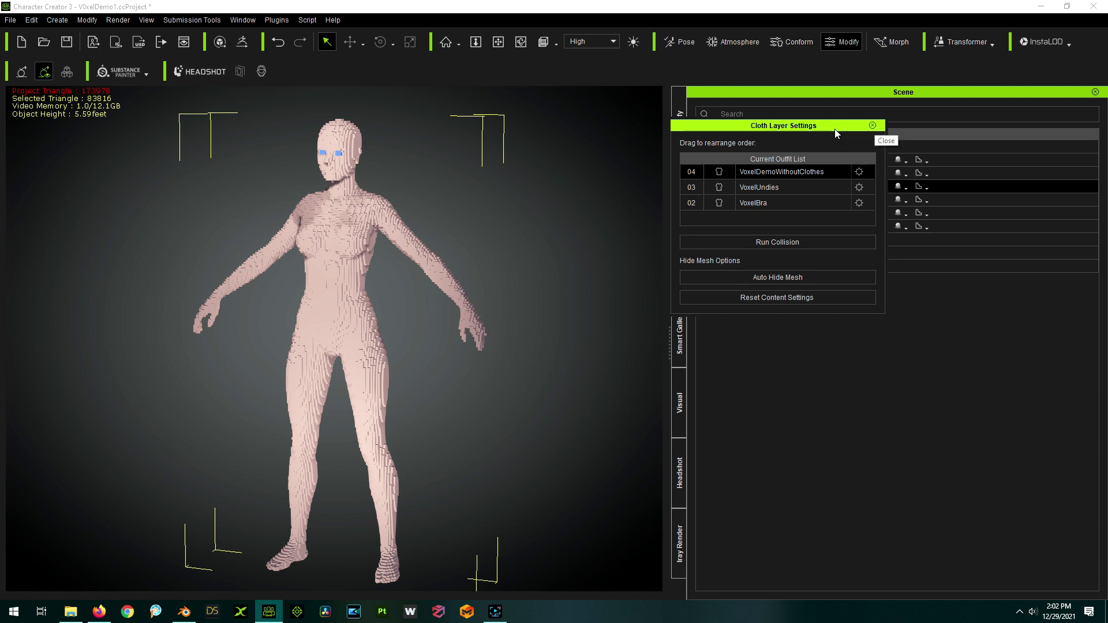
Move the Cloth Layer Settings dialog aside and apply the Bra_D underwear cloth to the voxel figure
{"action": "left_click_drag", "start_coordinate": [835, 130], "coordinate": [957, 94]}
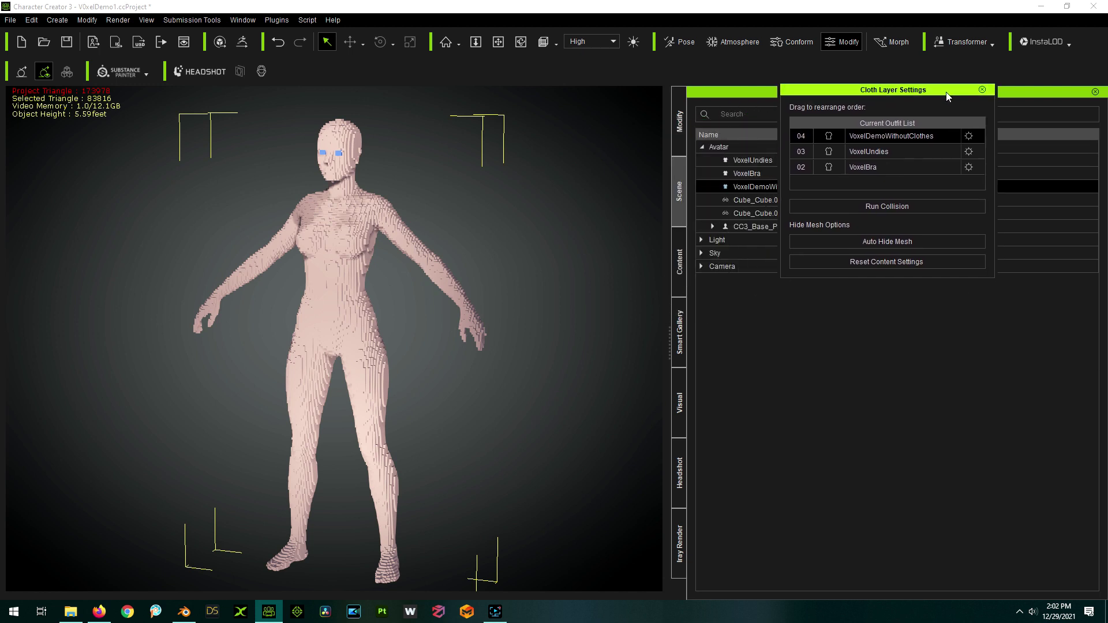
{"action": "left_click", "coordinate": [681, 338]}
{"action": "double_click", "coordinate": [861, 356]}
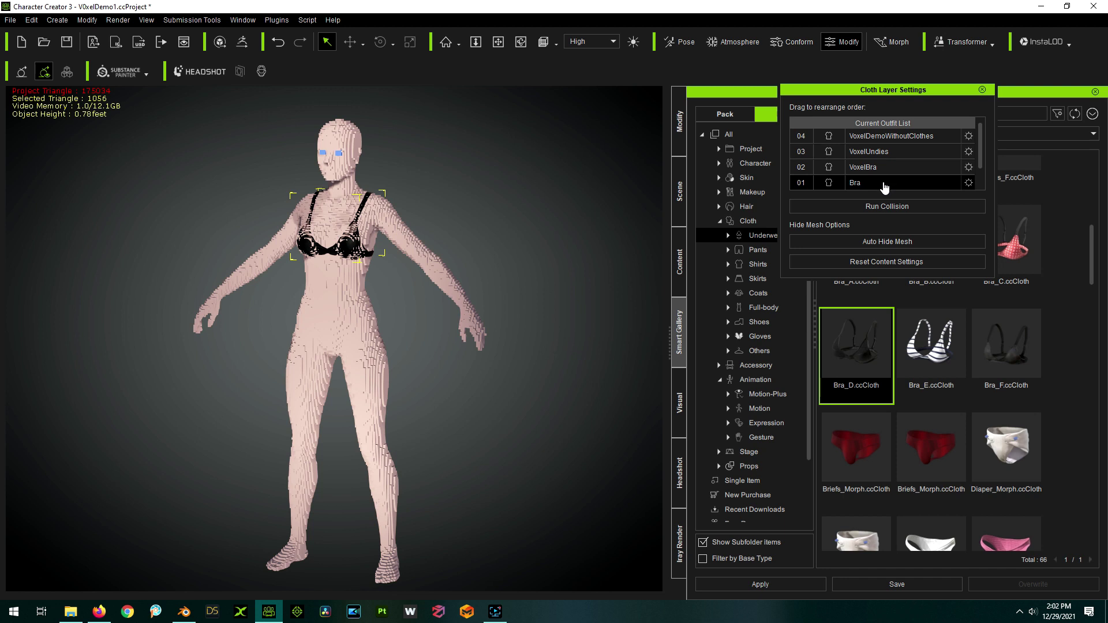
Change the collision order of VoxelDemoWithoutClothes to 1 so the voxel body lies beneath the bra
{"action": "left_click", "coordinate": [891, 139]}
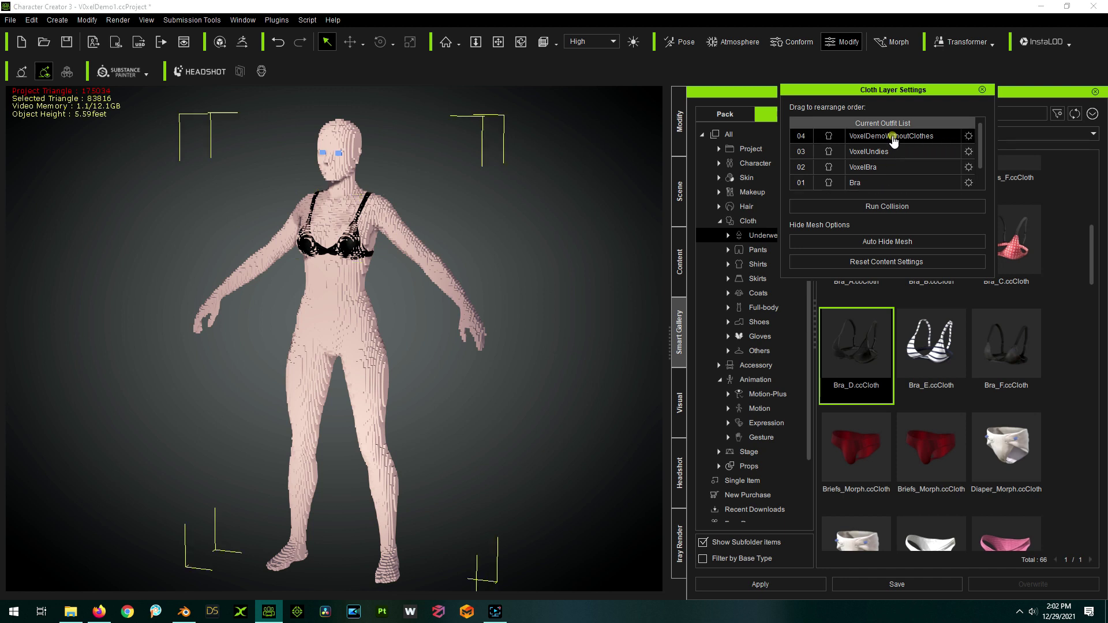
{"action": "left_click", "coordinate": [967, 137]}
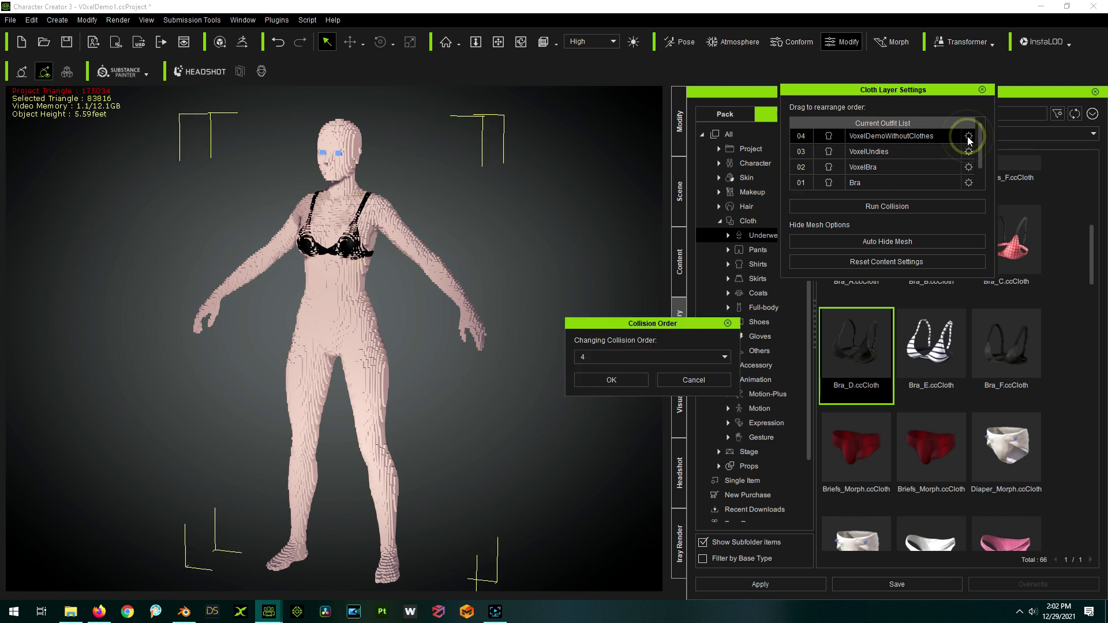
{"action": "left_click", "coordinate": [725, 354]}
{"action": "scroll", "coordinate": [651, 392], "scroll_direction": "up", "scroll_amount": 2}
{"action": "left_click", "coordinate": [605, 364]}
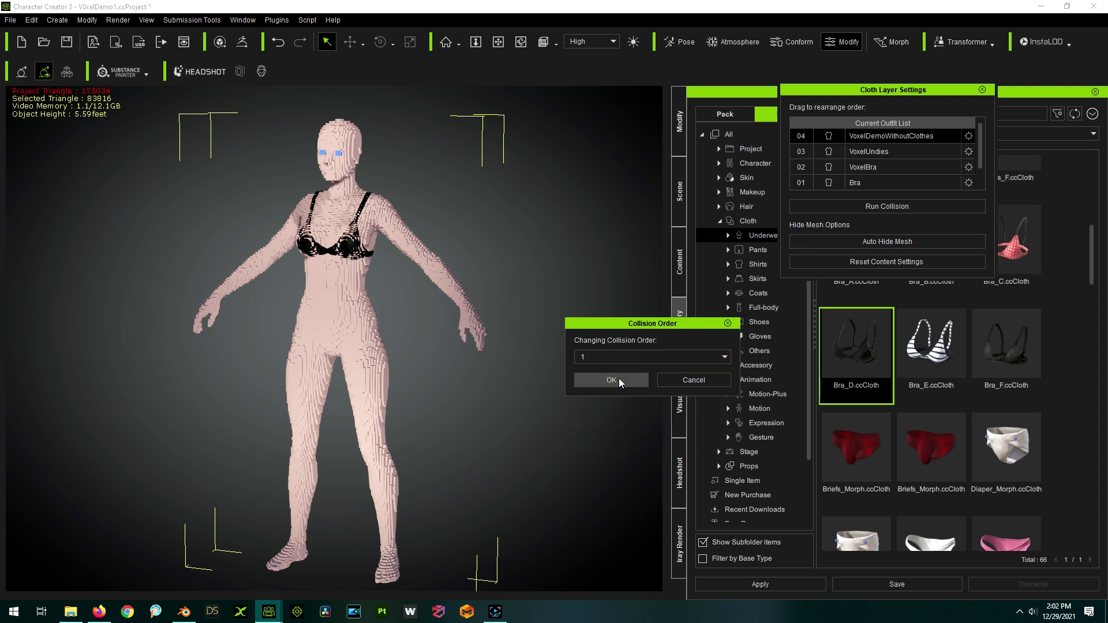
{"action": "left_click", "coordinate": [617, 379]}
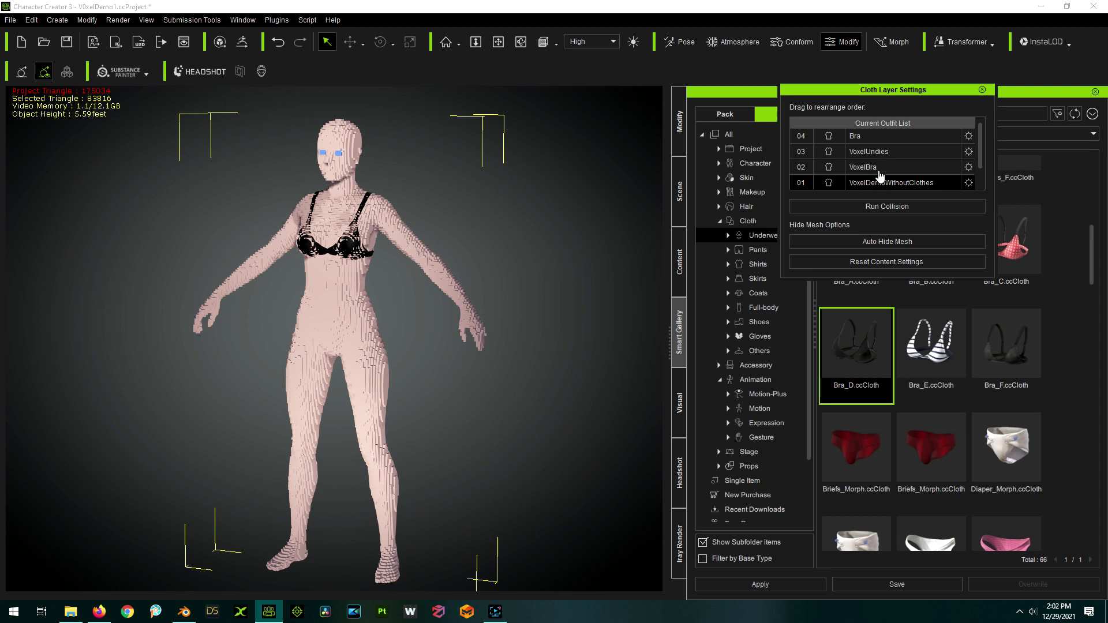
Conform the Bra cloth to the voxel body with an Increase Size of 0.60
{"action": "left_click", "coordinate": [683, 179]}
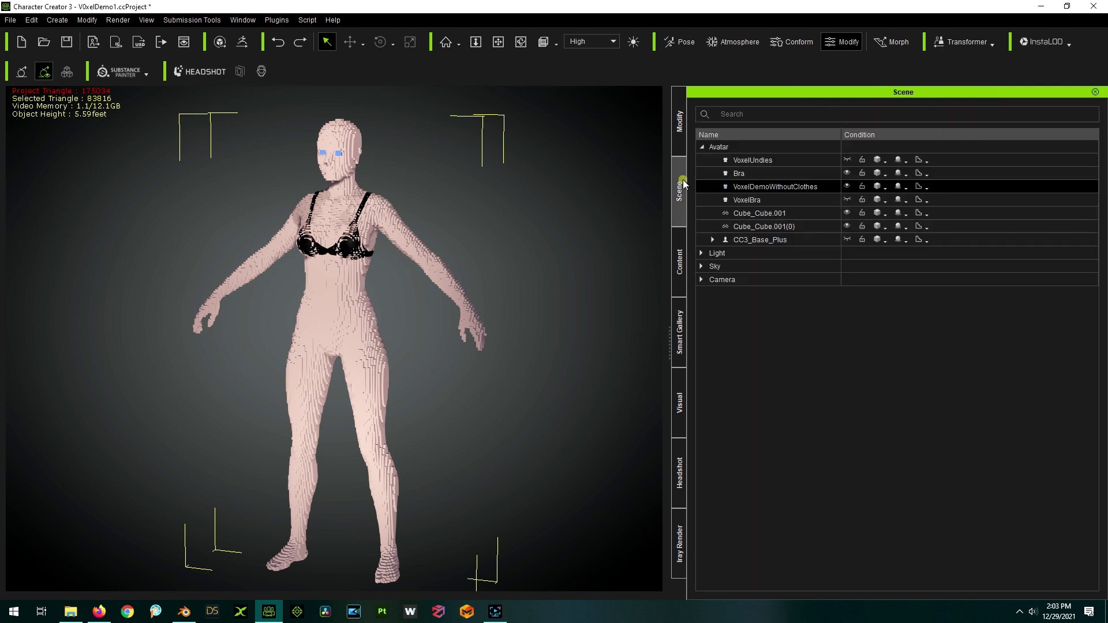
{"action": "left_click", "coordinate": [756, 171]}
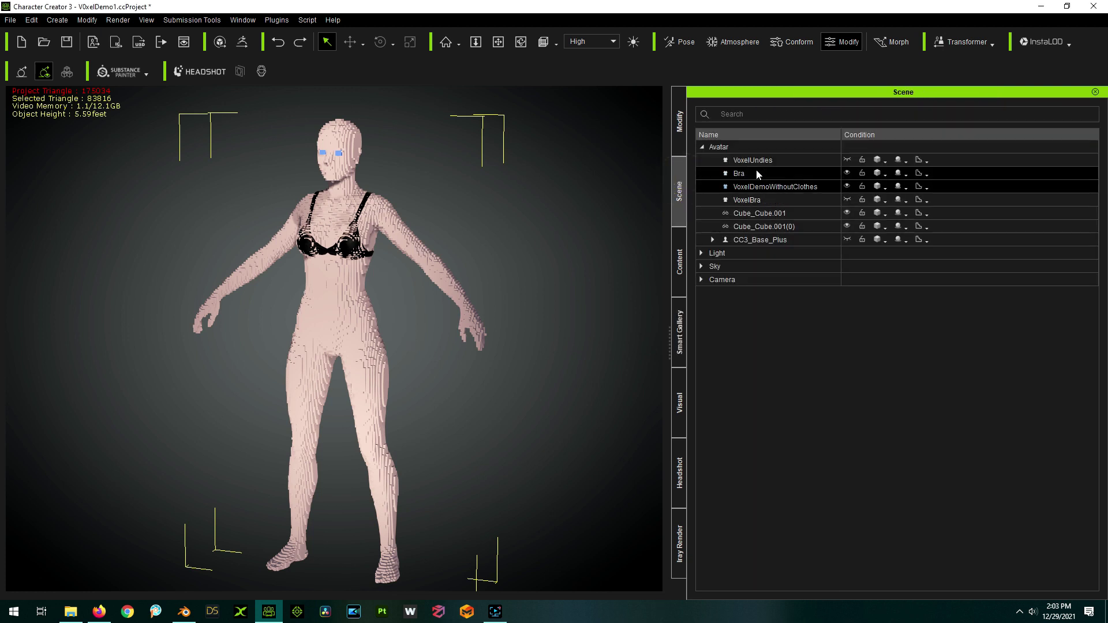
{"action": "left_click", "coordinate": [679, 121]}
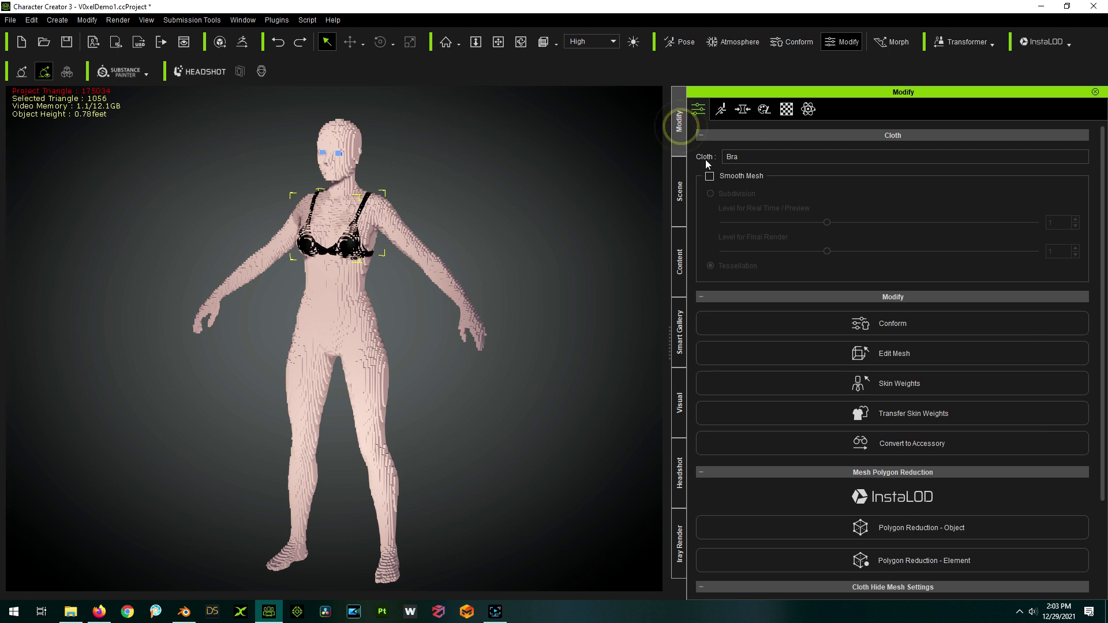
{"action": "left_click", "coordinate": [888, 331]}
{"action": "left_click", "coordinate": [1084, 195]}
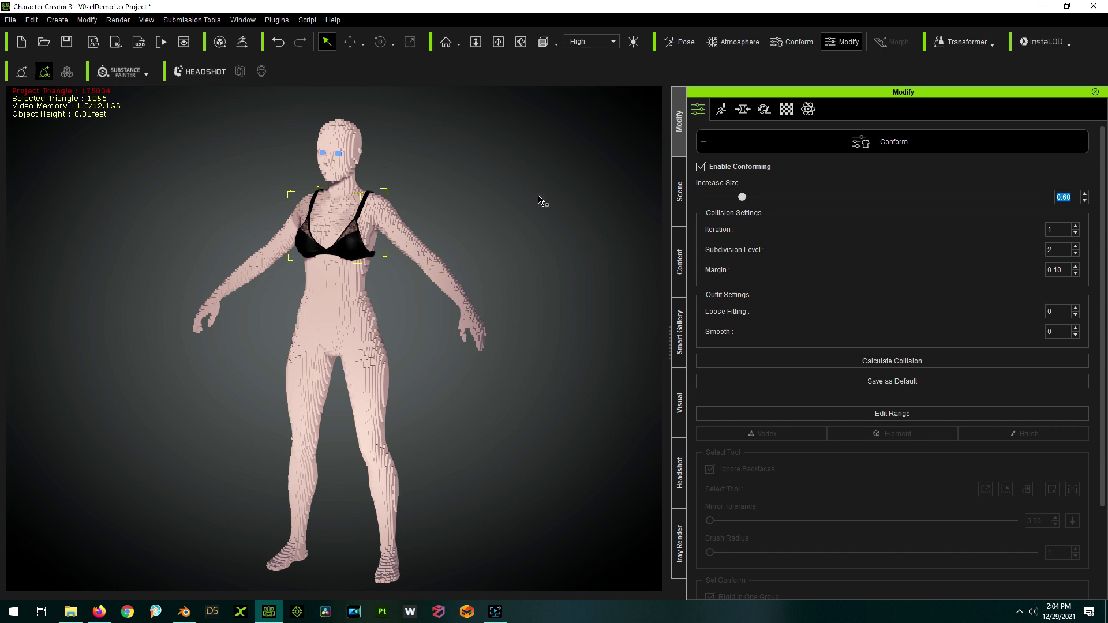
Leave the conform settings and delete the non-voxel Bra cloth from the figure
{"action": "left_click", "coordinate": [917, 149]}
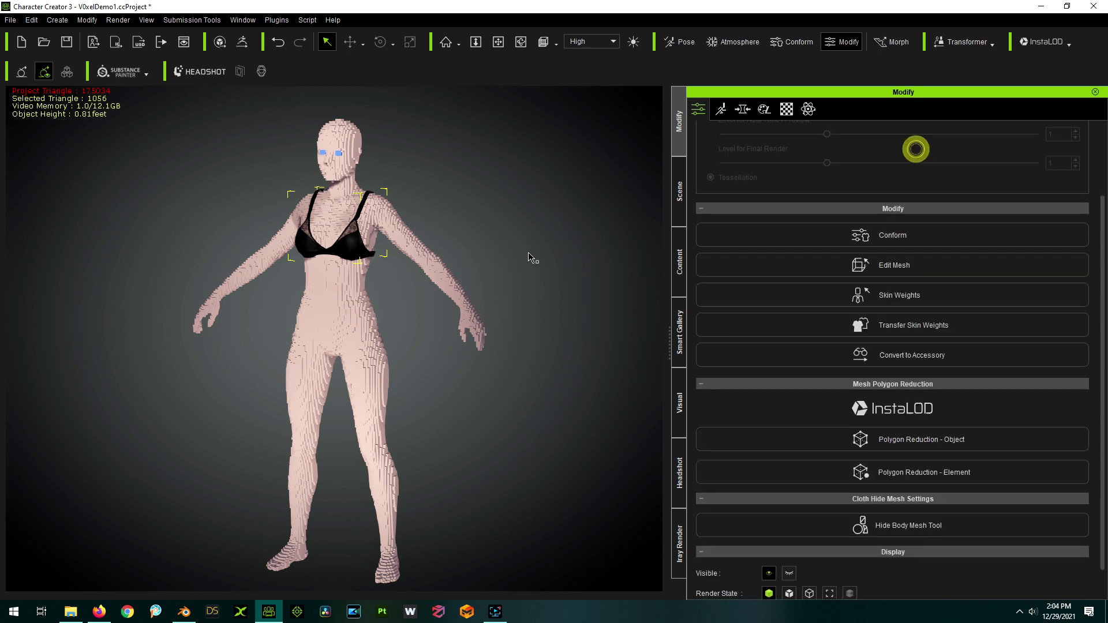
{"action": "scroll", "coordinate": [448, 208], "scroll_direction": "up", "scroll_amount": 2}
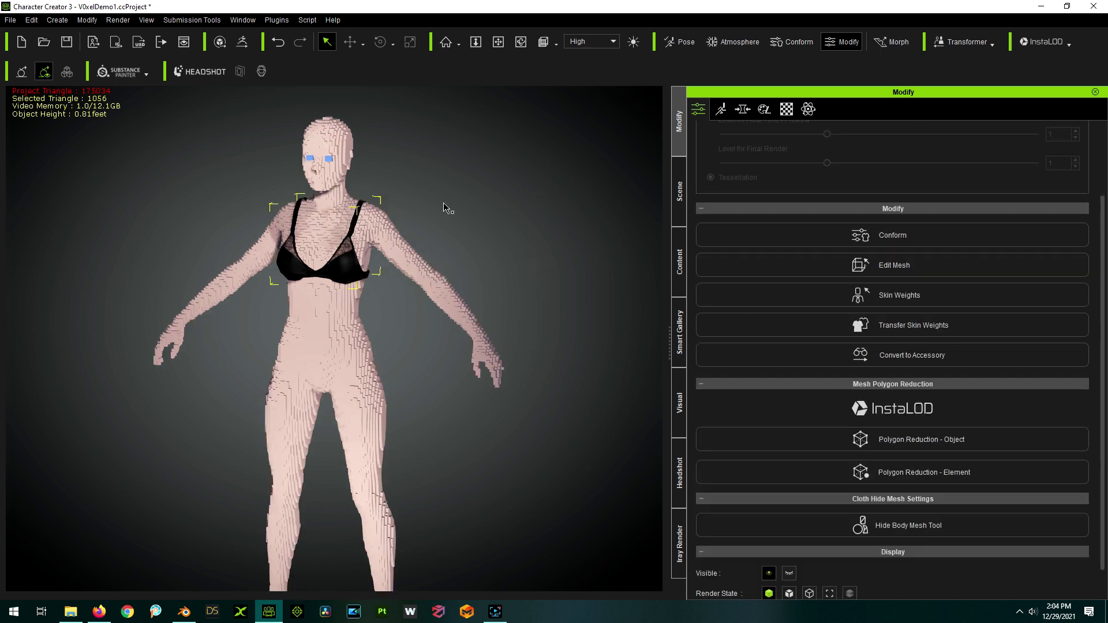
{"action": "left_click", "coordinate": [347, 252]}
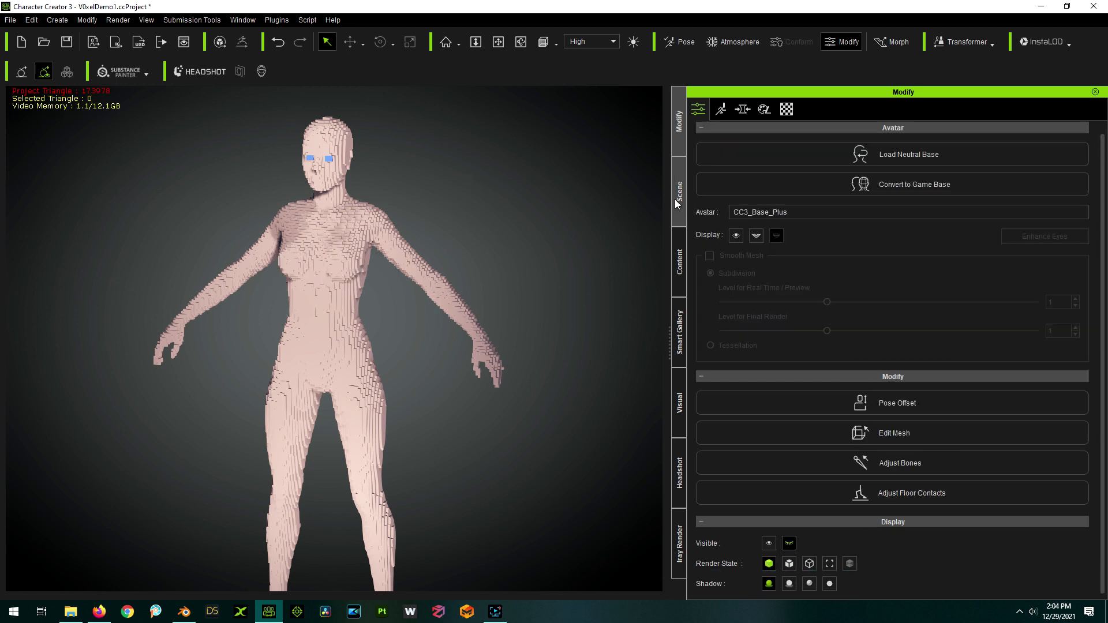
Make the VoxelBra and VoxelUndies garments visible on the figure
{"action": "left_click", "coordinate": [678, 192]}
{"action": "left_click", "coordinate": [847, 186]}
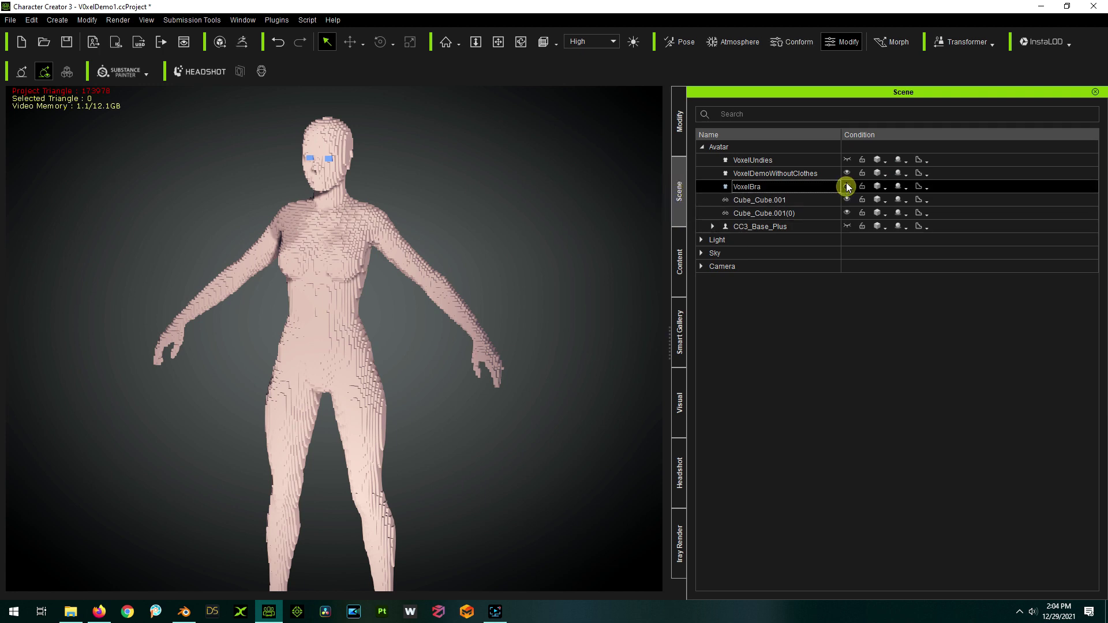
{"action": "left_click", "coordinate": [846, 159]}
{"action": "left_click", "coordinate": [601, 193]}
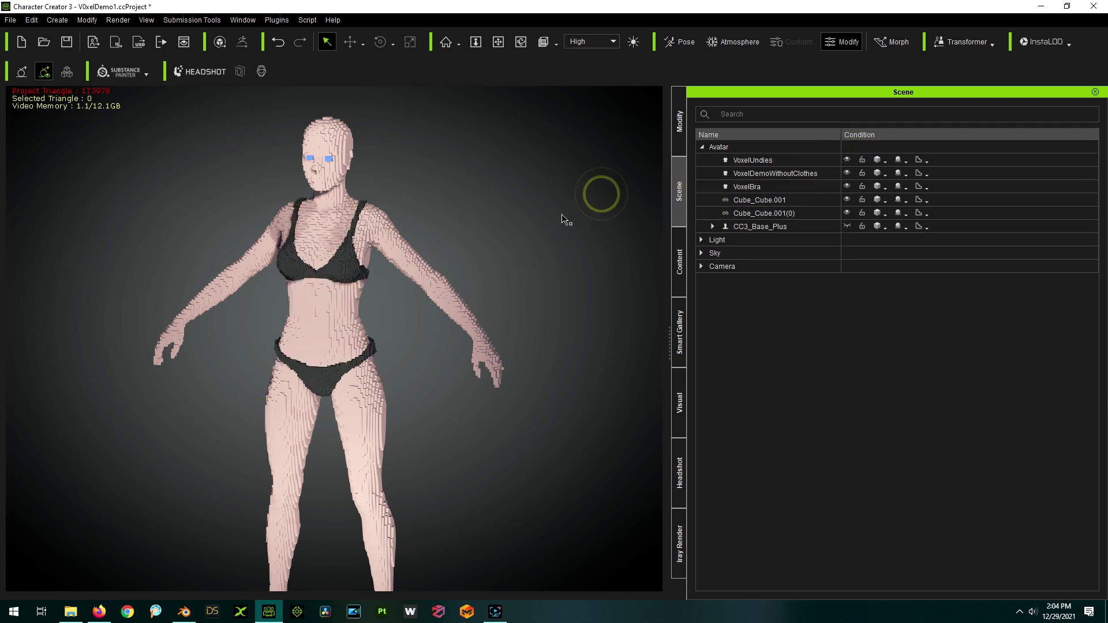
{"action": "left_click", "coordinate": [498, 42]}
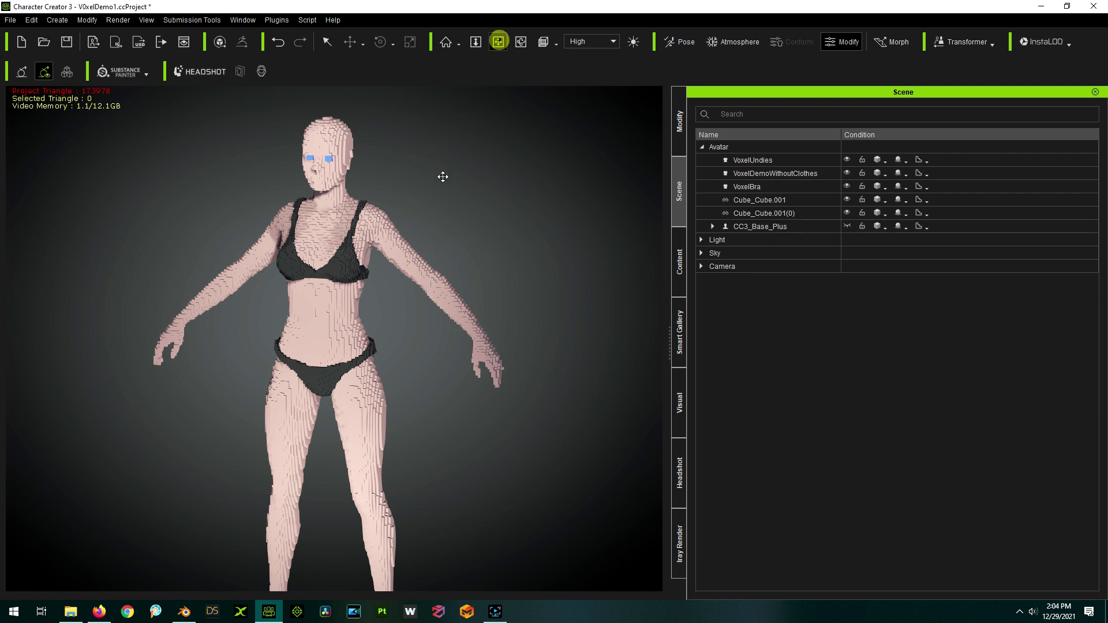
{"action": "left_click_drag", "start_coordinate": [441, 140], "coordinate": [440, 218]}
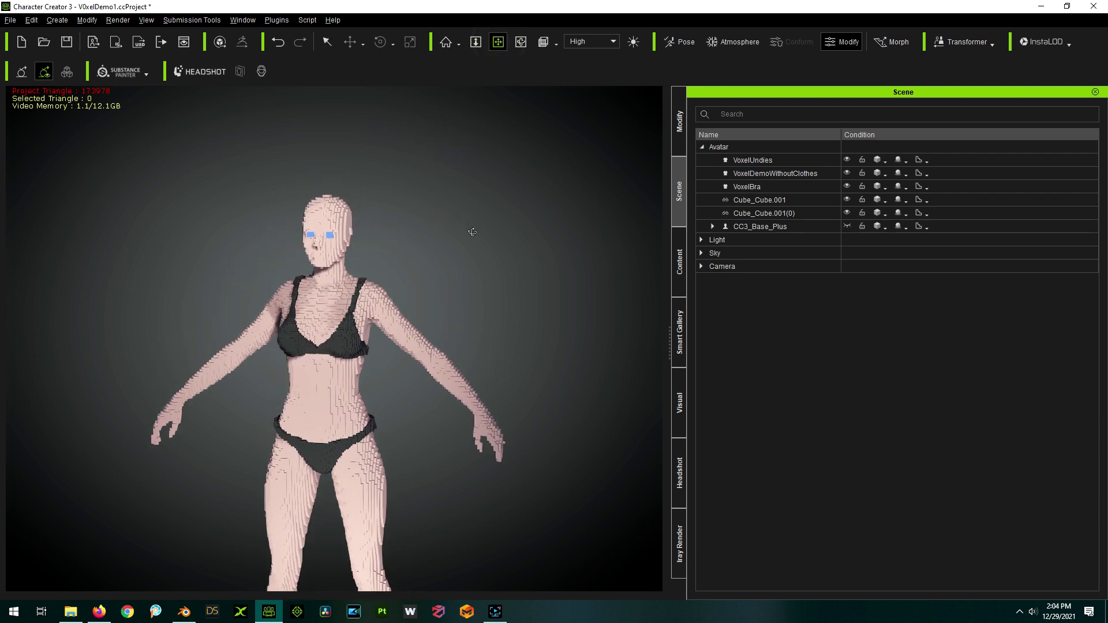
{"action": "scroll", "coordinate": [318, 154], "scroll_direction": "up", "scroll_amount": 5}
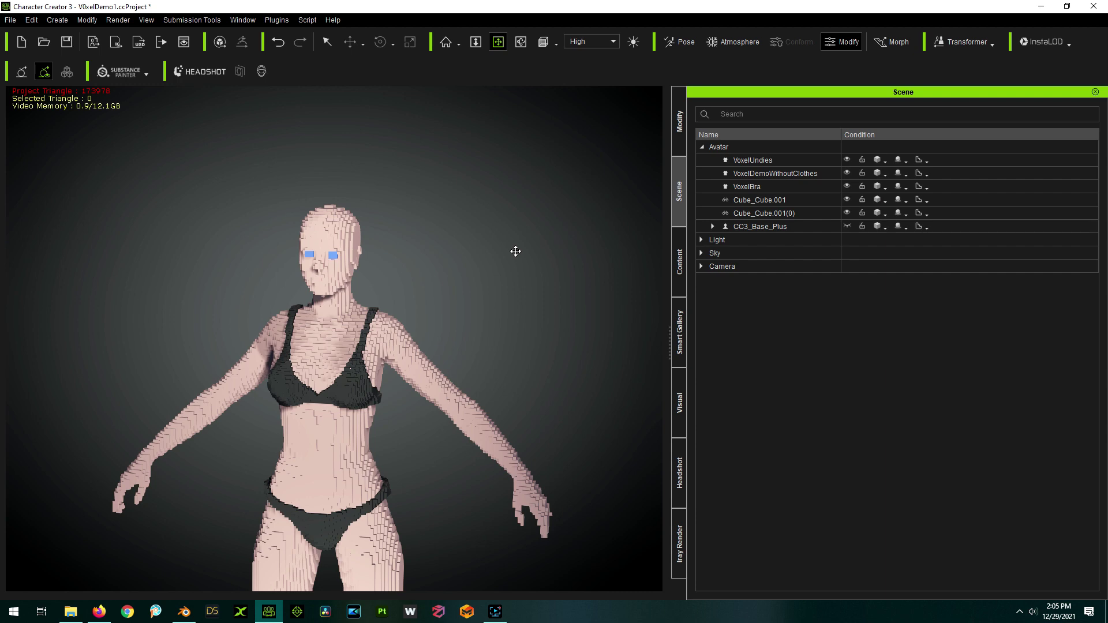
Add the High Ponytail hair from the gallery to the voxel figure
{"action": "right_click_drag", "start_coordinate": [497, 262], "coordinate": [472, 309]}
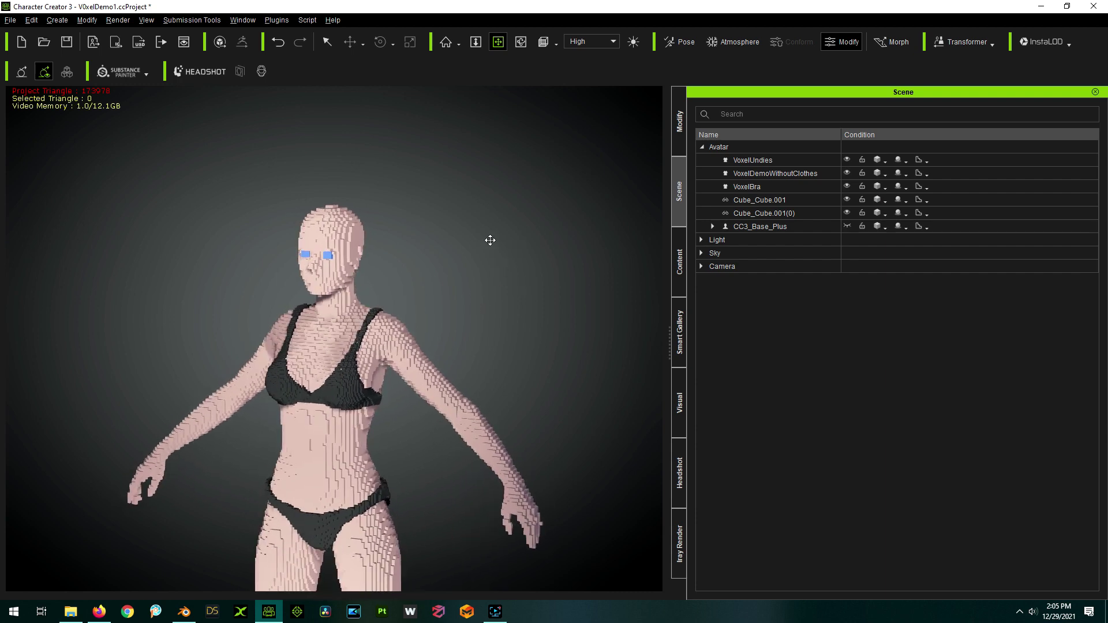
{"action": "middle_click_drag", "start_coordinate": [487, 240], "coordinate": [477, 265]}
{"action": "scroll", "coordinate": [360, 210], "scroll_direction": "up", "scroll_amount": 3}
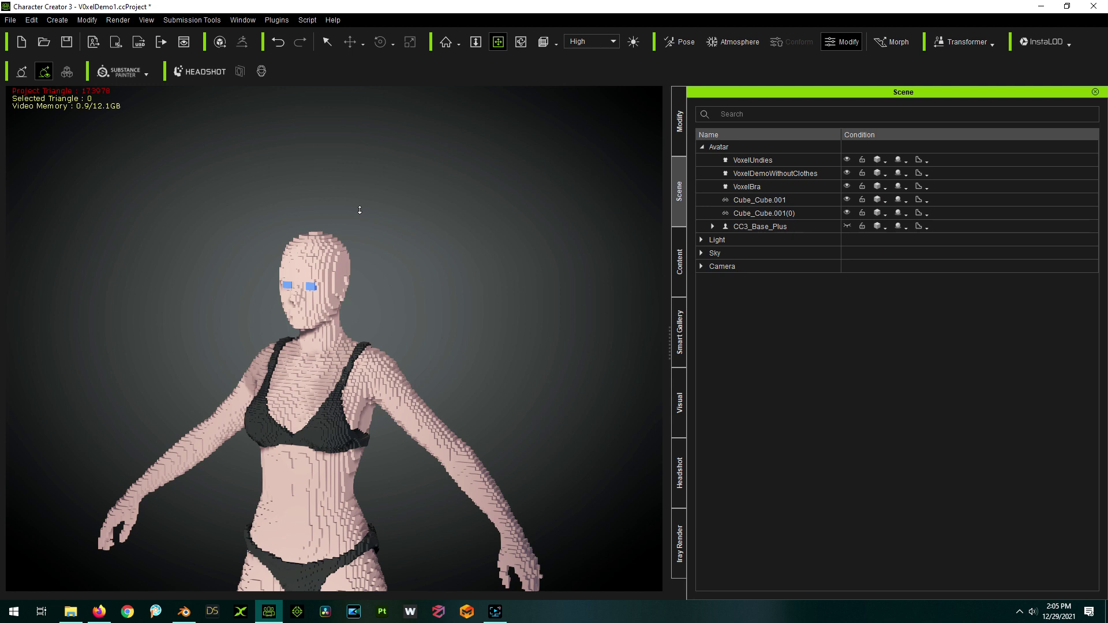
{"action": "right_click_drag", "start_coordinate": [489, 275], "coordinate": [407, 282]}
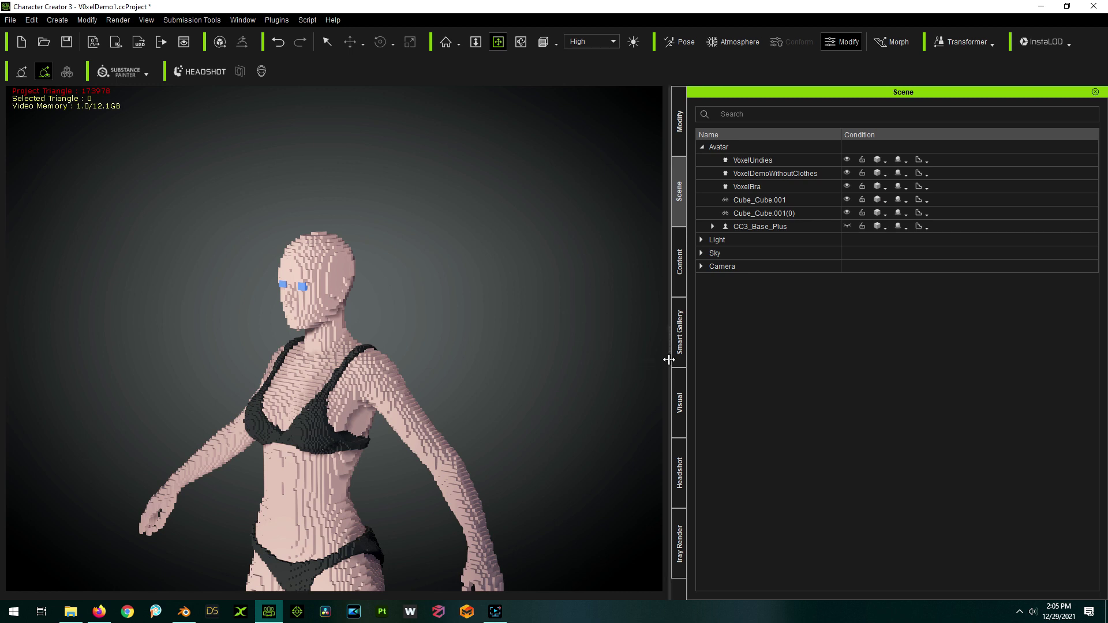
{"action": "left_click", "coordinate": [677, 337]}
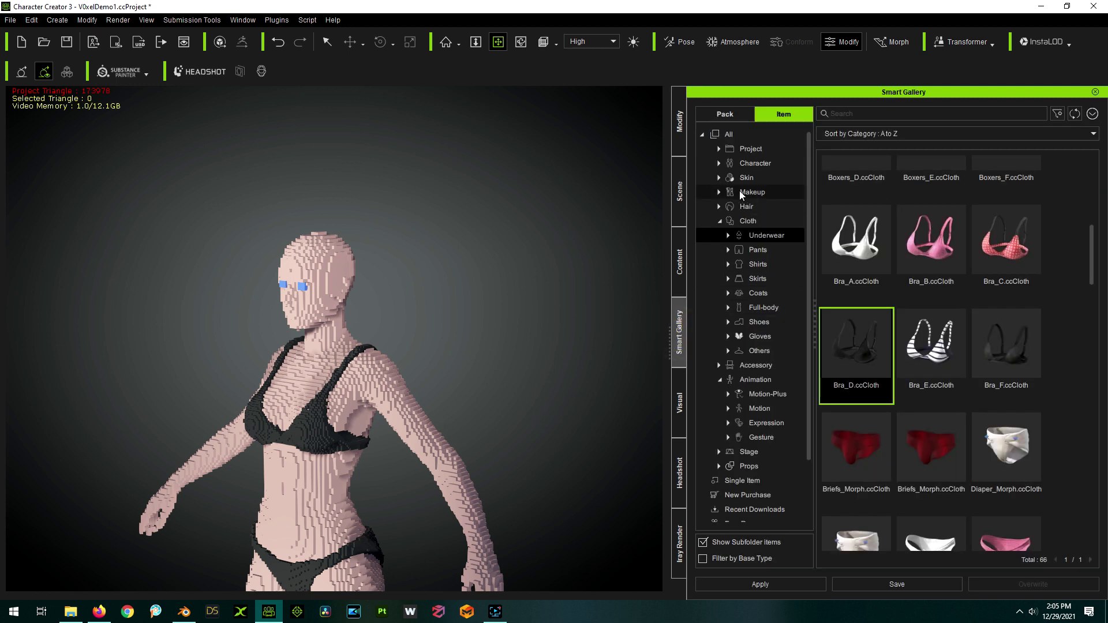
{"action": "left_click", "coordinate": [722, 206]}
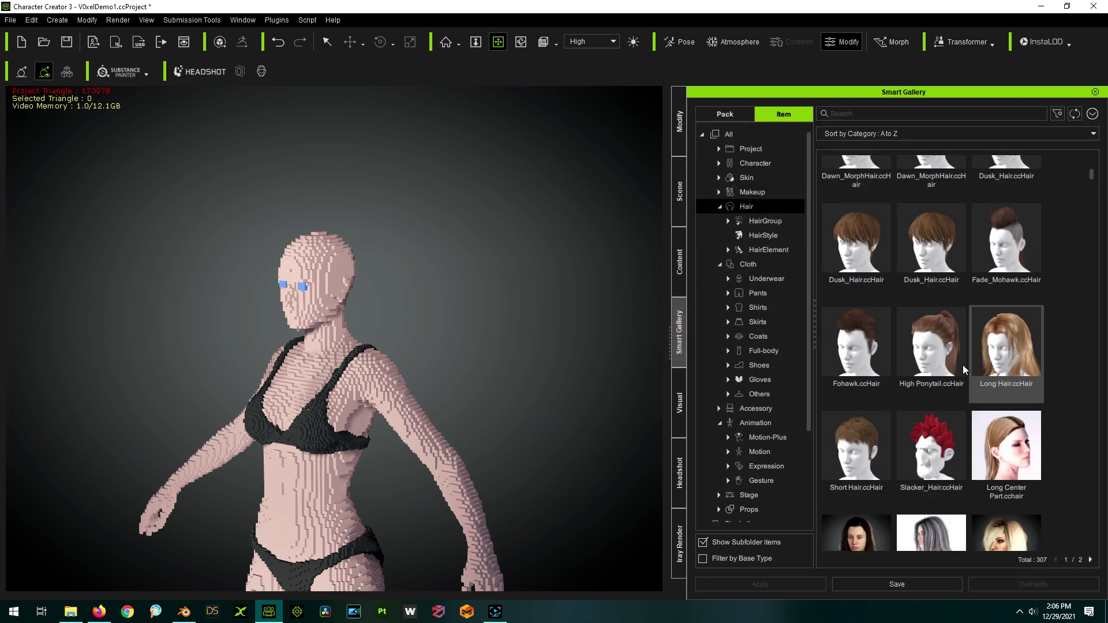
{"action": "left_click", "coordinate": [932, 334]}
{"action": "left_click_drag", "start_coordinate": [932, 334], "coordinate": [226, 316]}
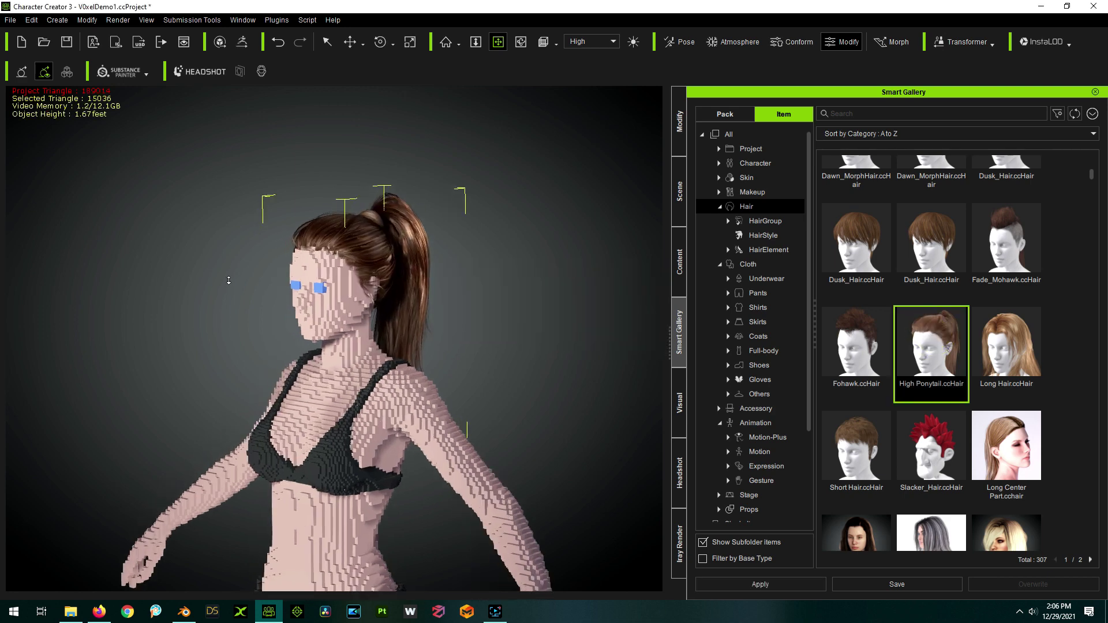
{"action": "right_click_drag", "start_coordinate": [539, 362], "coordinate": [511, 326]}
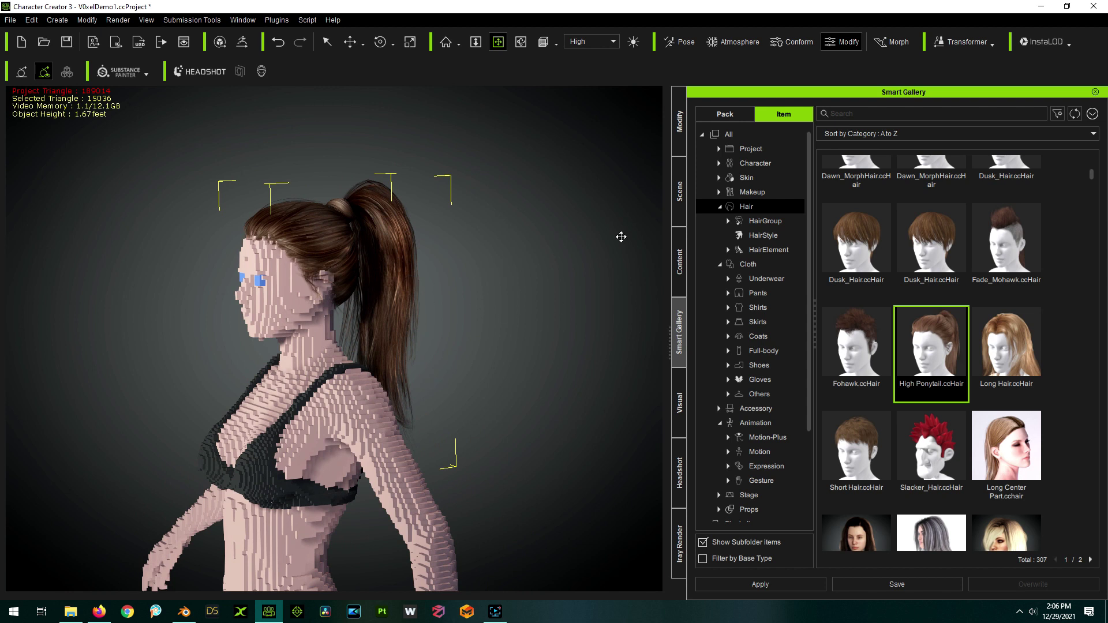
Change the shader type of the hair's High_polytail material to PBR
{"action": "left_click", "coordinate": [680, 127]}
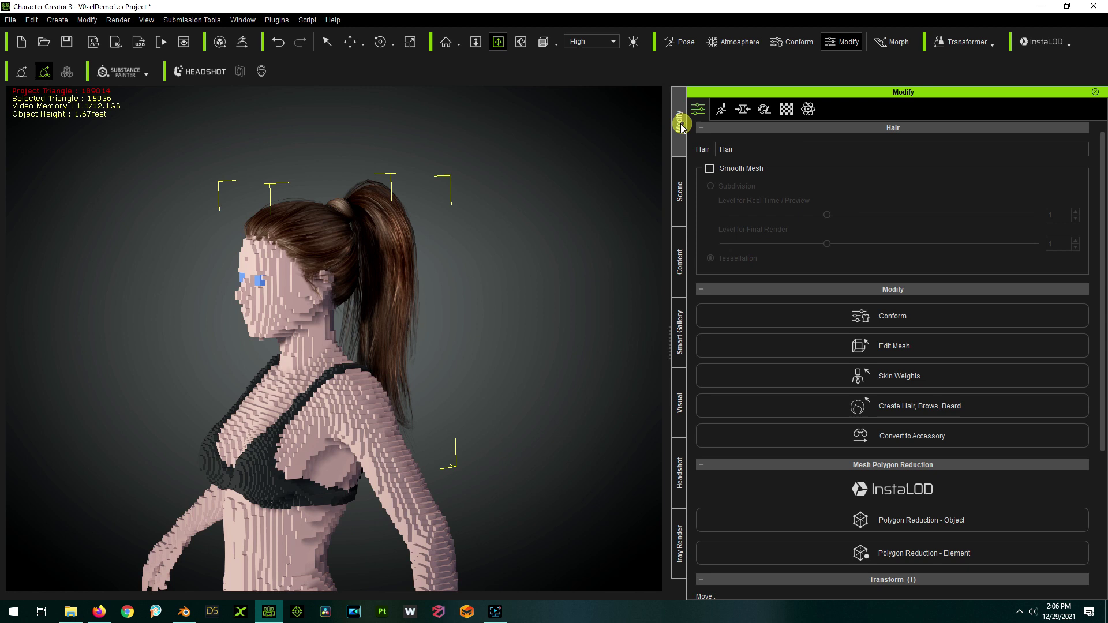
{"action": "left_click", "coordinate": [783, 111]}
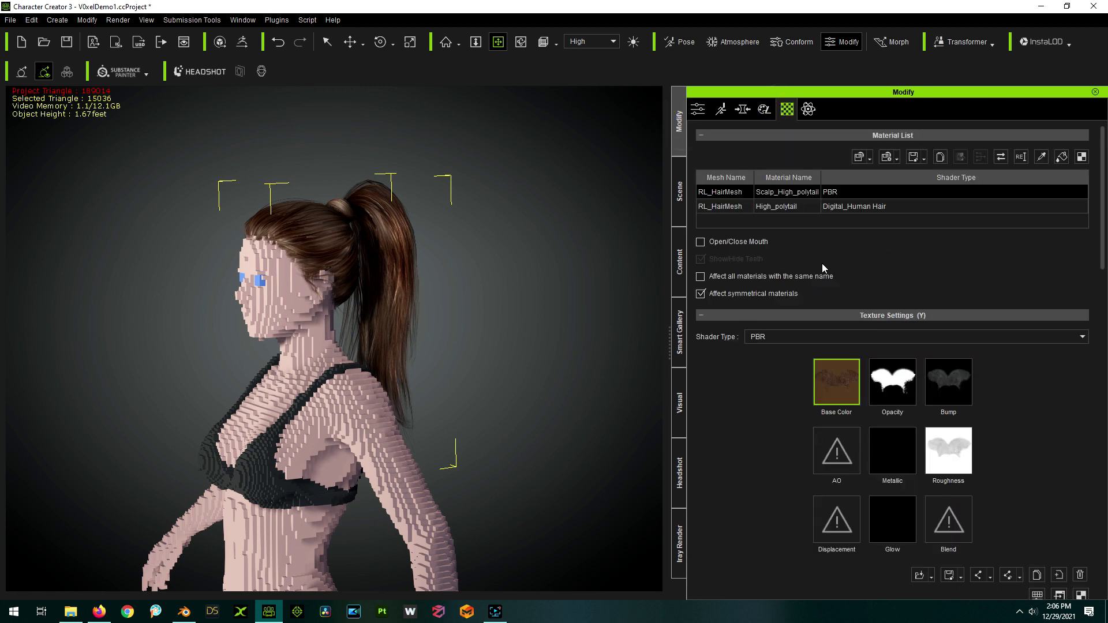
{"action": "left_click", "coordinate": [778, 210]}
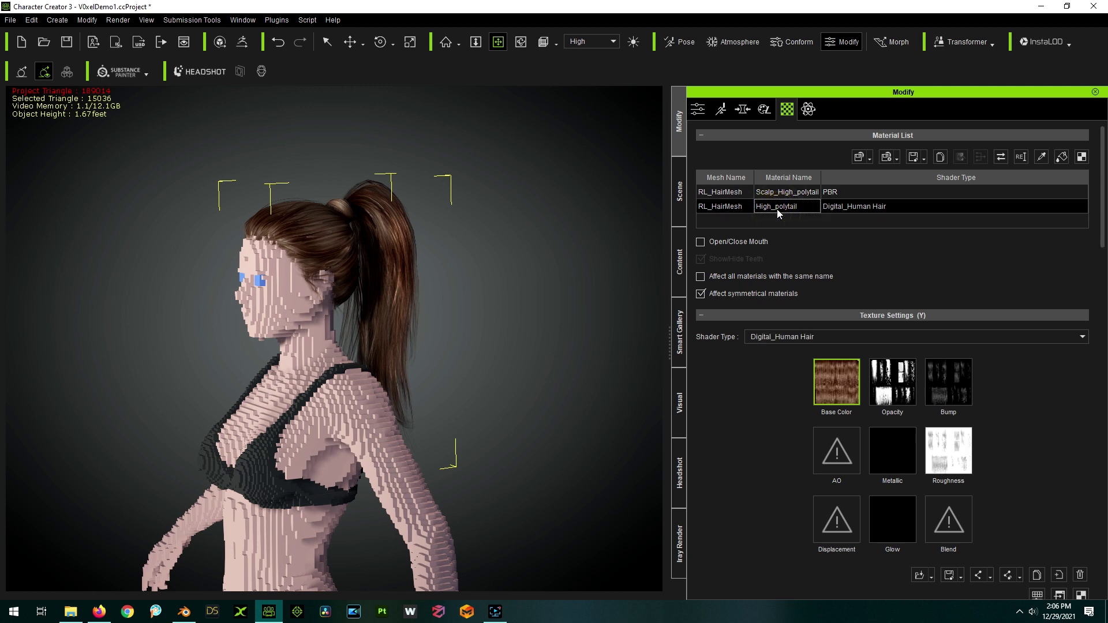
{"action": "left_click", "coordinate": [777, 196]}
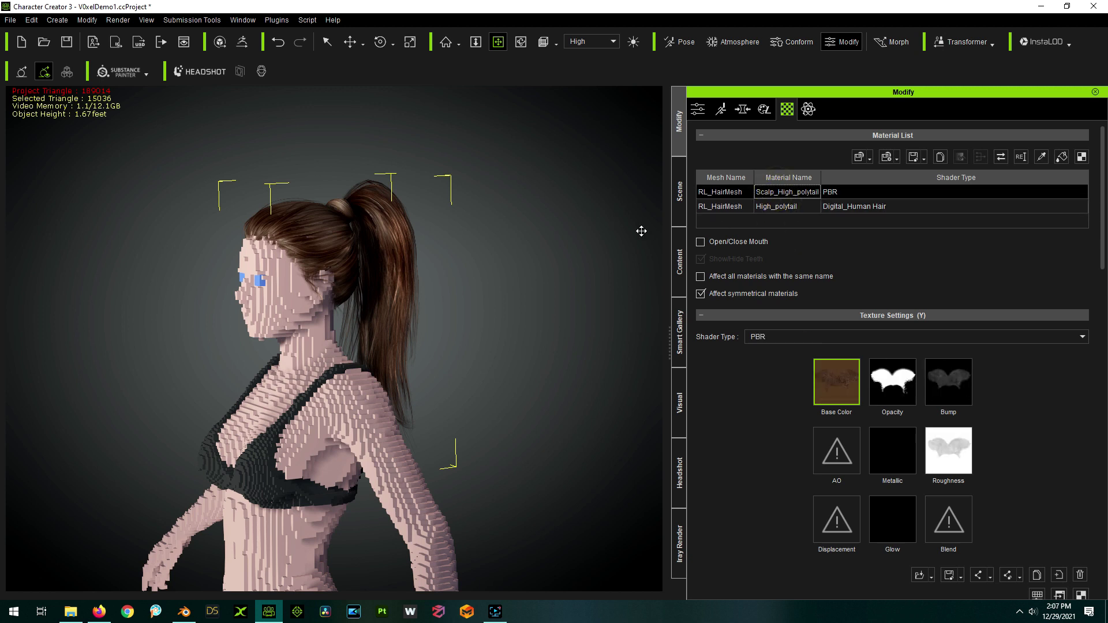
{"action": "right_click_drag", "start_coordinate": [289, 227], "coordinate": [311, 303]}
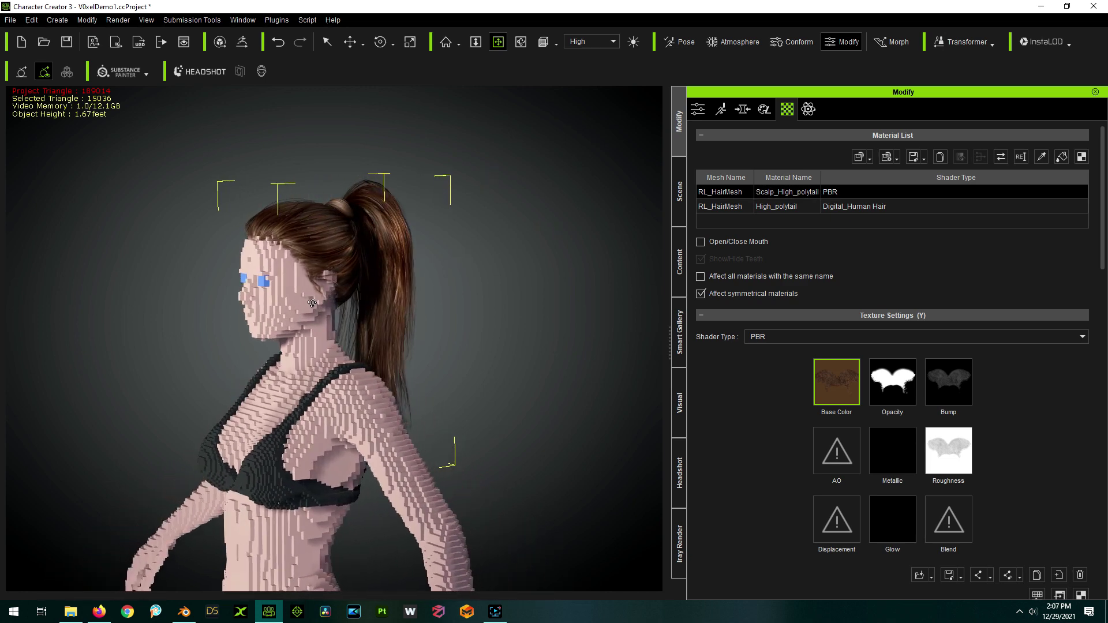
{"action": "left_click", "coordinate": [787, 207]}
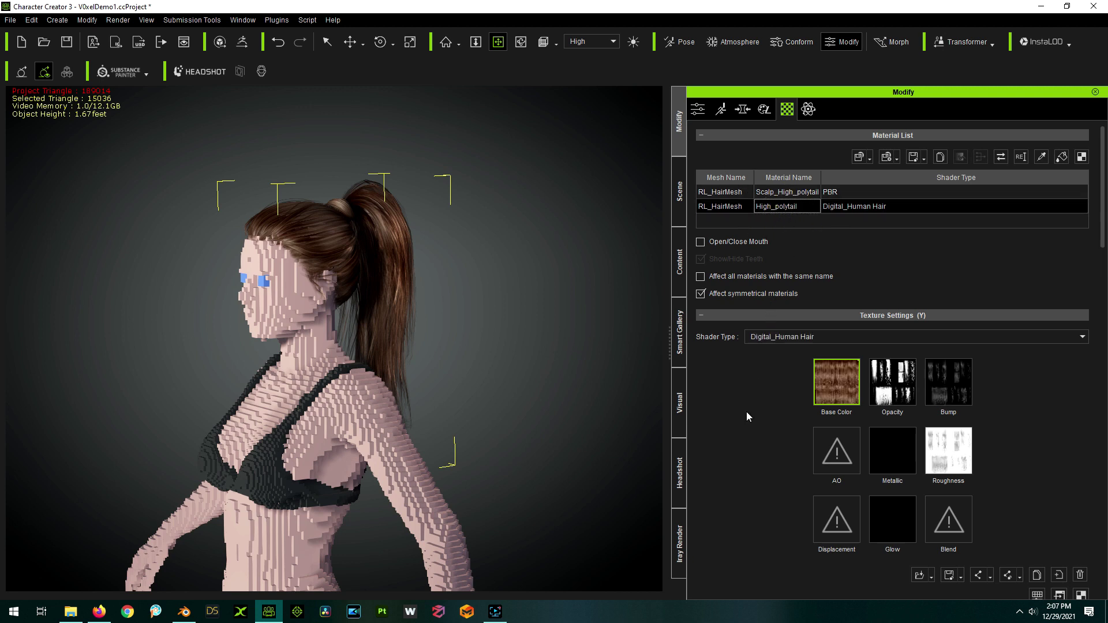
{"action": "scroll", "coordinate": [771, 367], "scroll_direction": "down", "scroll_amount": 2}
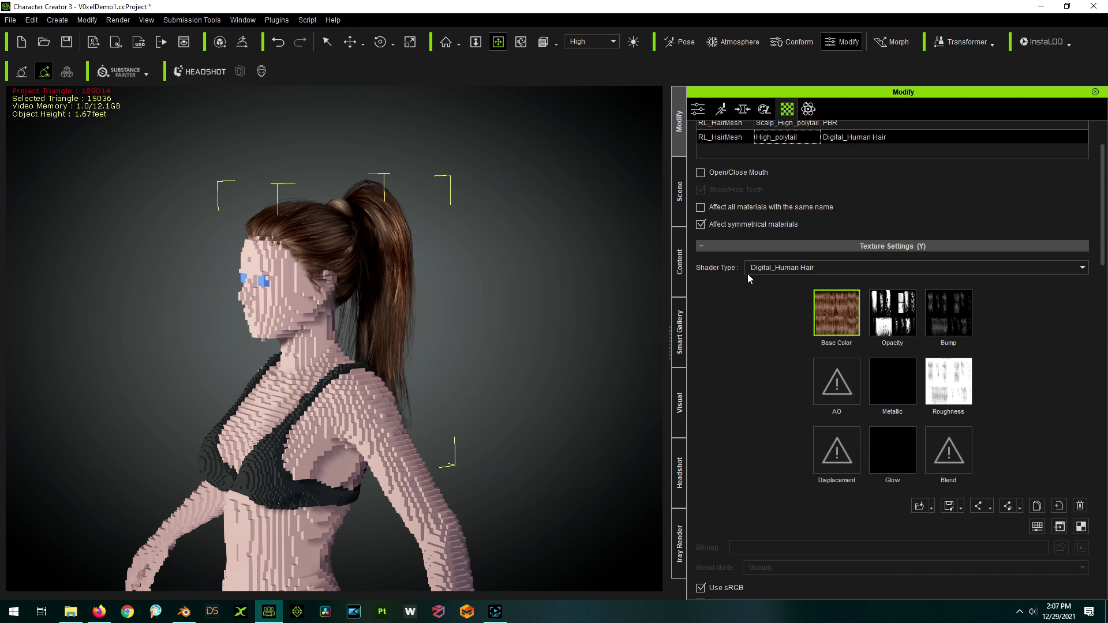
{"action": "left_click", "coordinate": [821, 267]}
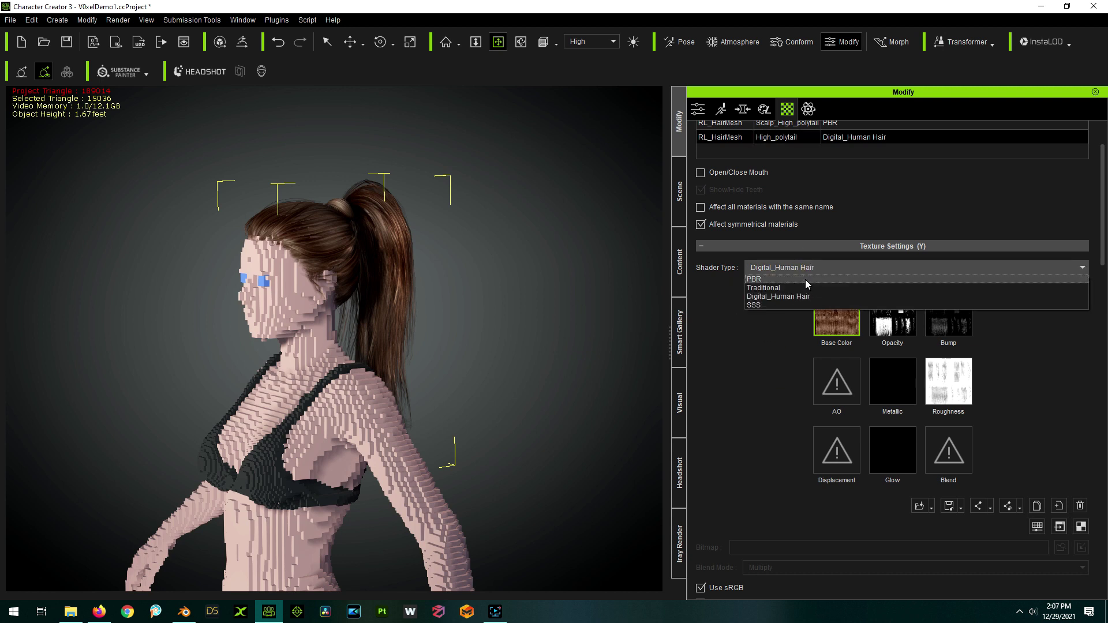
{"action": "left_click", "coordinate": [805, 279]}
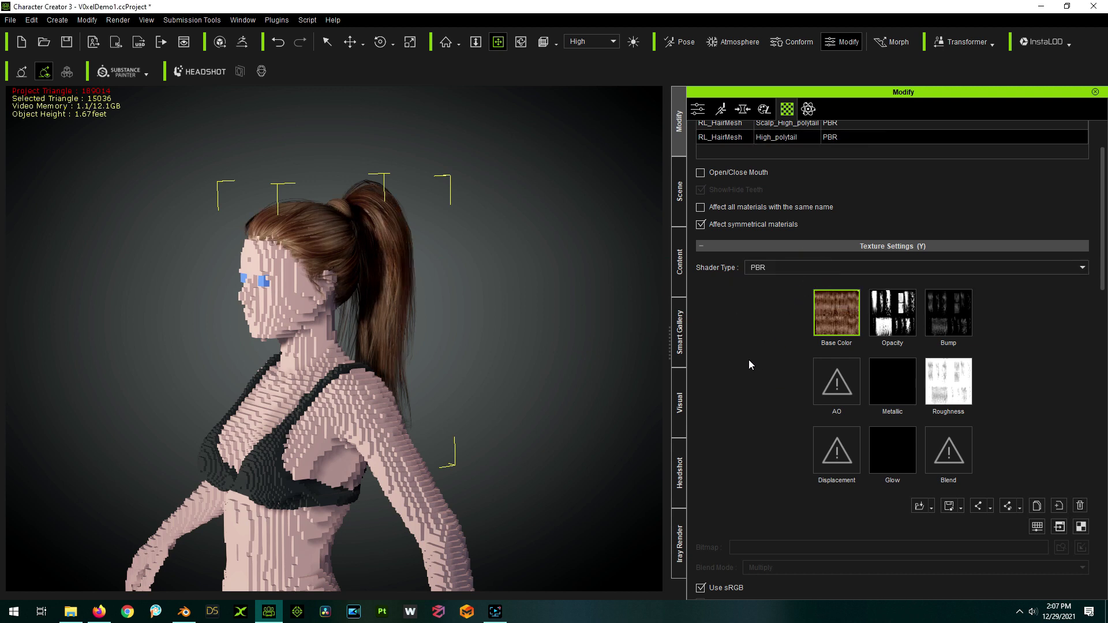
Delete the Opacity texture from the High_polytail material so the hair strands render as solid strips
{"action": "scroll", "coordinate": [464, 249], "scroll_direction": "up", "scroll_amount": 2}
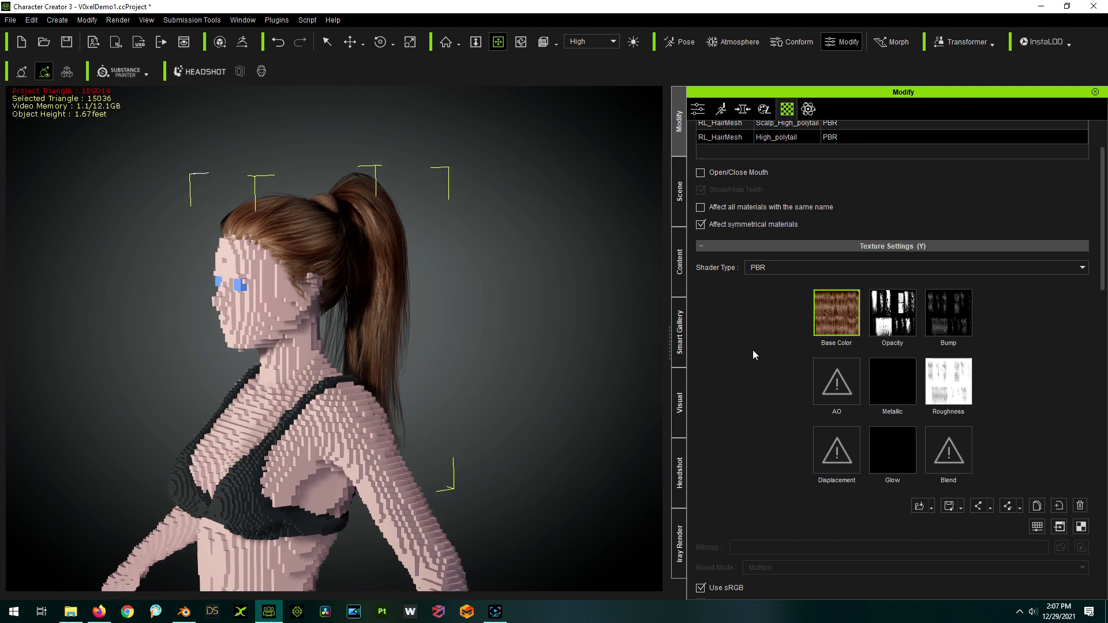
{"action": "right_click", "coordinate": [891, 318]}
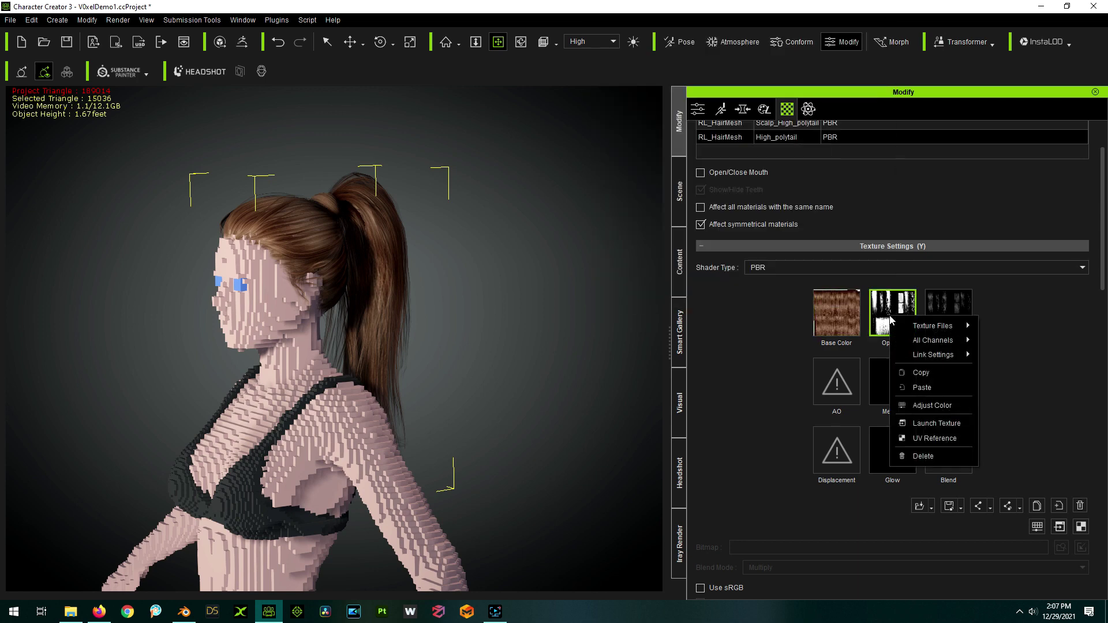
{"action": "left_click", "coordinate": [926, 455]}
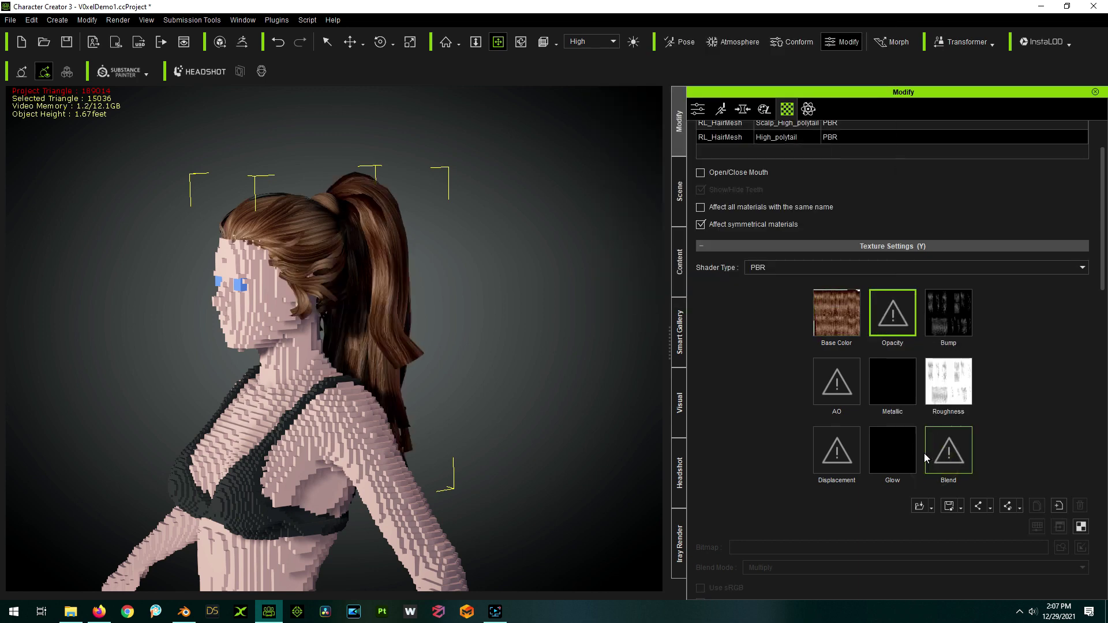
Examine the solid ponytail strands up close and review the High_polytail texture and material settings
{"action": "right_click_drag", "start_coordinate": [574, 354], "coordinate": [559, 377]}
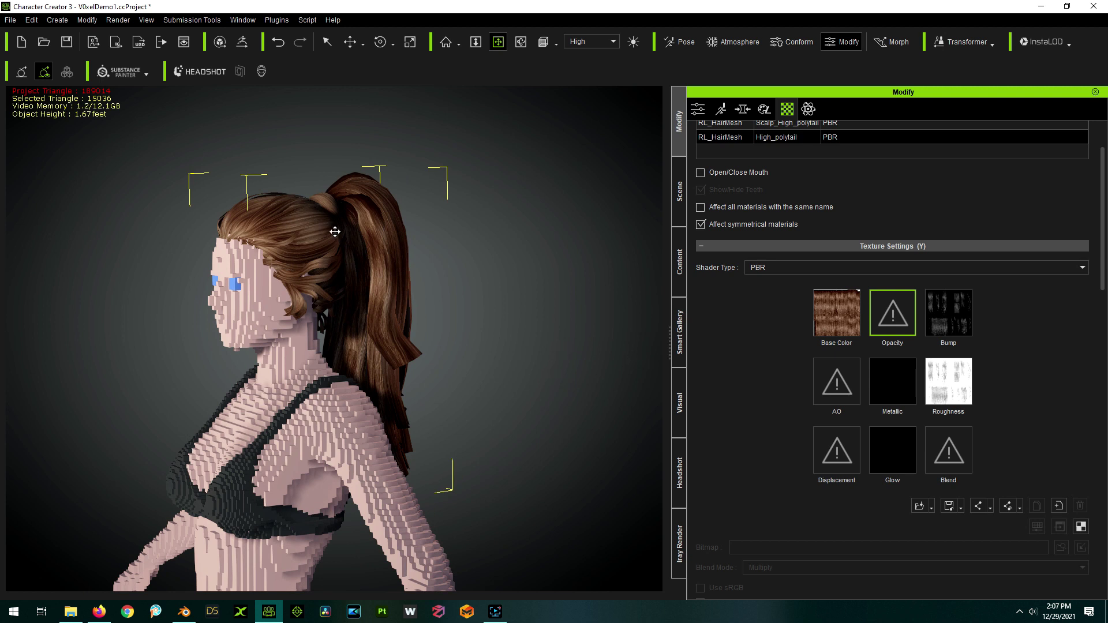
{"action": "scroll", "coordinate": [330, 237], "scroll_direction": "up", "scroll_amount": 2}
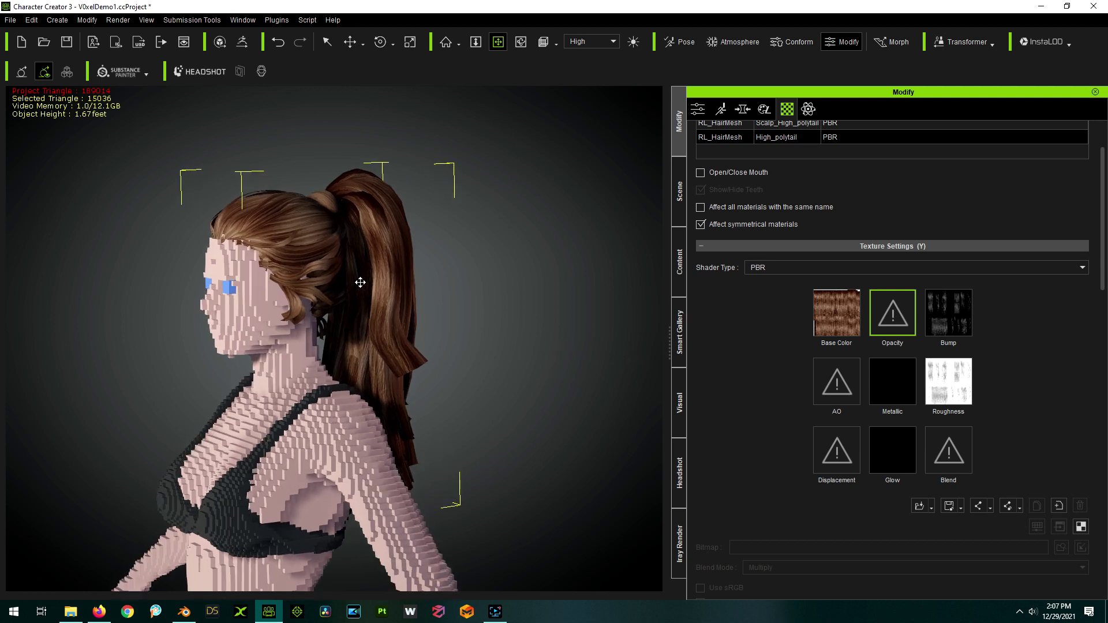
{"action": "scroll", "coordinate": [749, 343], "scroll_direction": "down", "scroll_amount": 6}
{"action": "scroll", "coordinate": [749, 344], "scroll_direction": "up", "scroll_amount": 3}
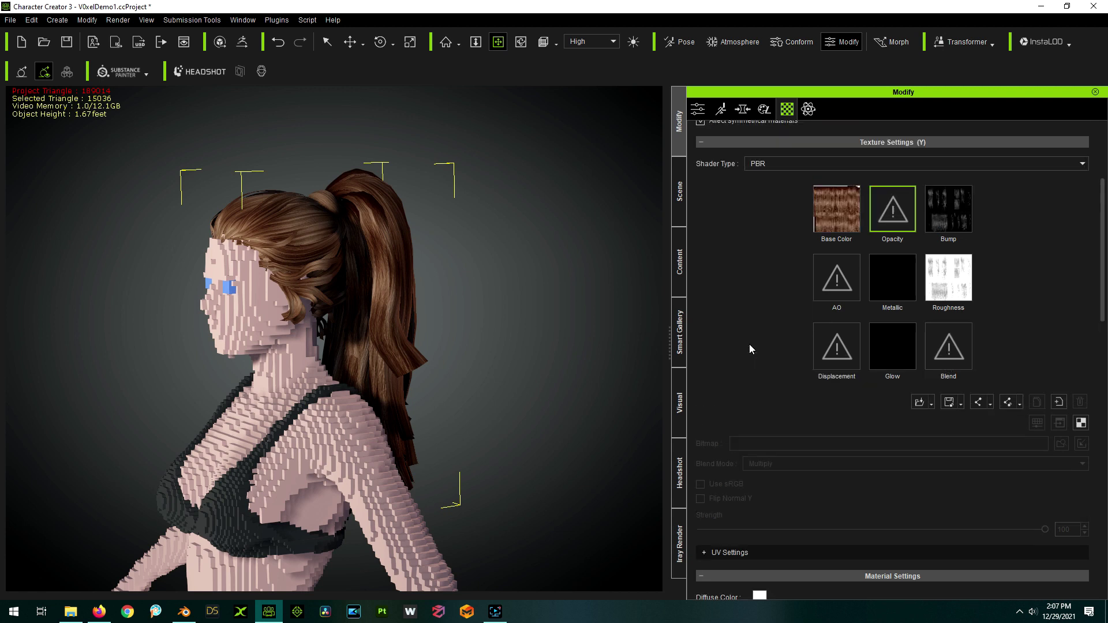
{"action": "scroll", "coordinate": [800, 223], "scroll_direction": "down", "scroll_amount": 3}
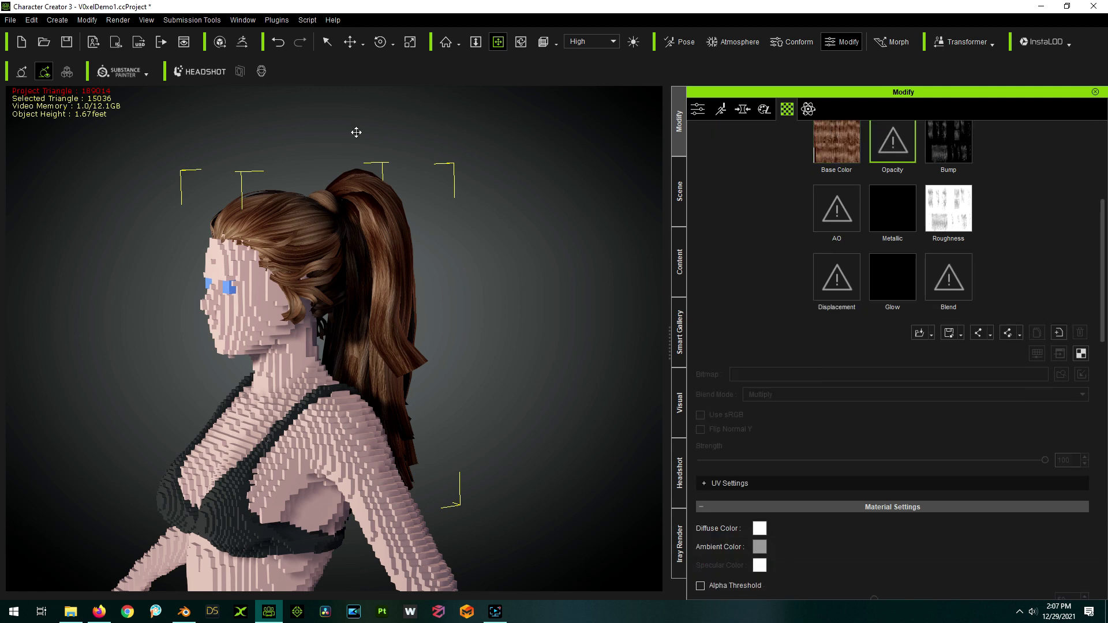
{"action": "scroll", "coordinate": [364, 209], "scroll_direction": "up", "scroll_amount": 2}
{"action": "scroll", "coordinate": [369, 219], "scroll_direction": "up", "scroll_amount": 1}
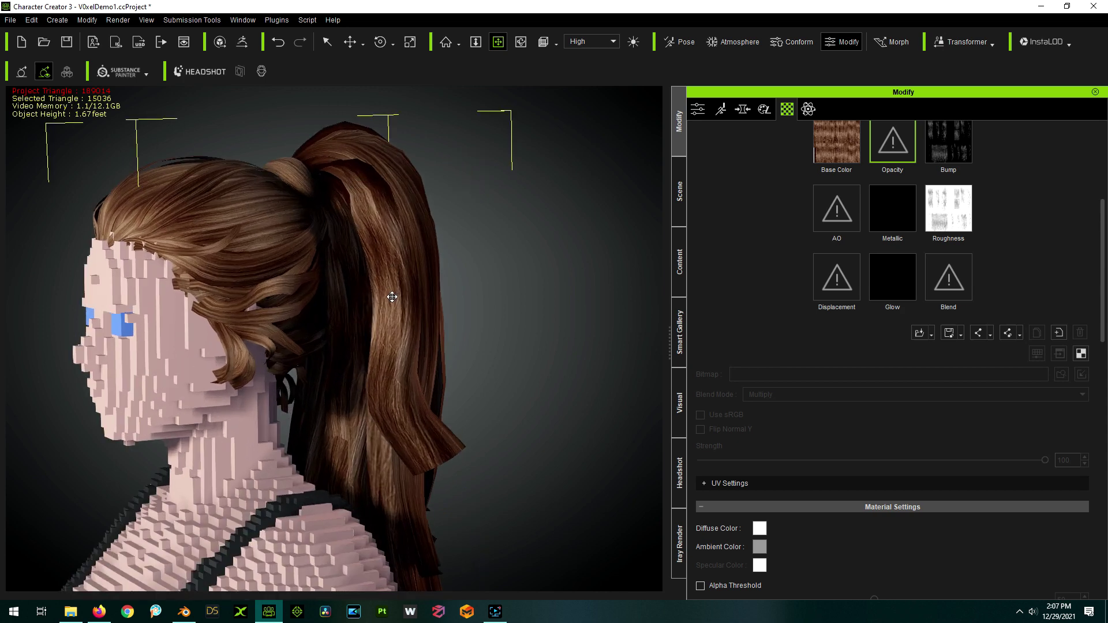
{"action": "scroll", "coordinate": [385, 240], "scroll_direction": "up", "scroll_amount": 2}
{"action": "scroll", "coordinate": [391, 218], "scroll_direction": "down", "scroll_amount": 2}
{"action": "scroll", "coordinate": [713, 282], "scroll_direction": "up", "scroll_amount": 2}
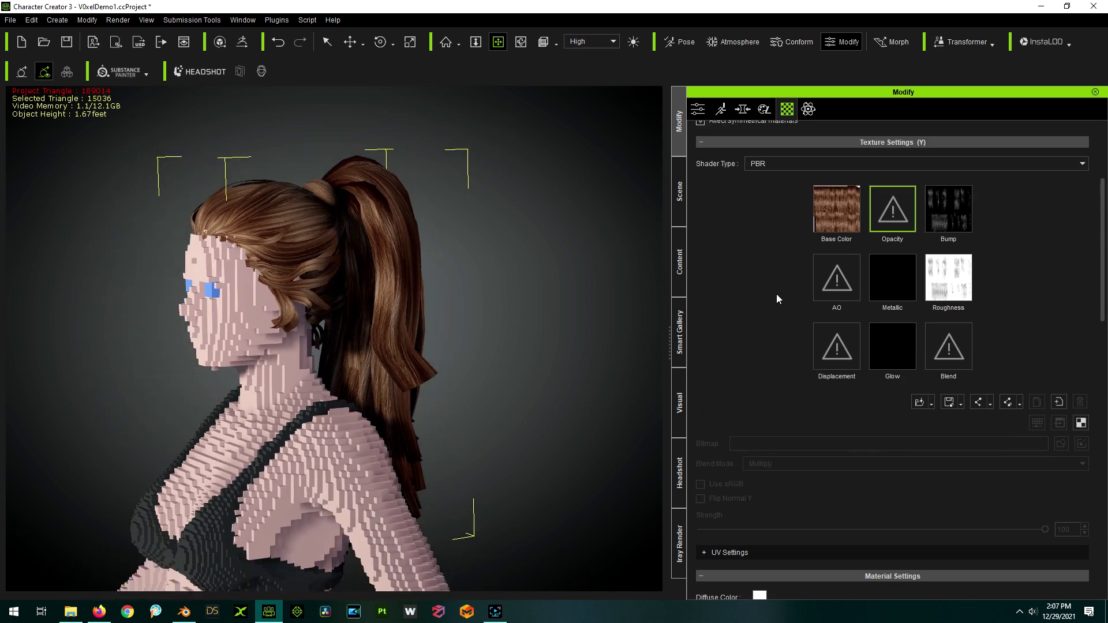
Adjust the High_polytail Base Color texture to brightness -19, contrast -55 and saturation 26
{"action": "right_click", "coordinate": [851, 213]}
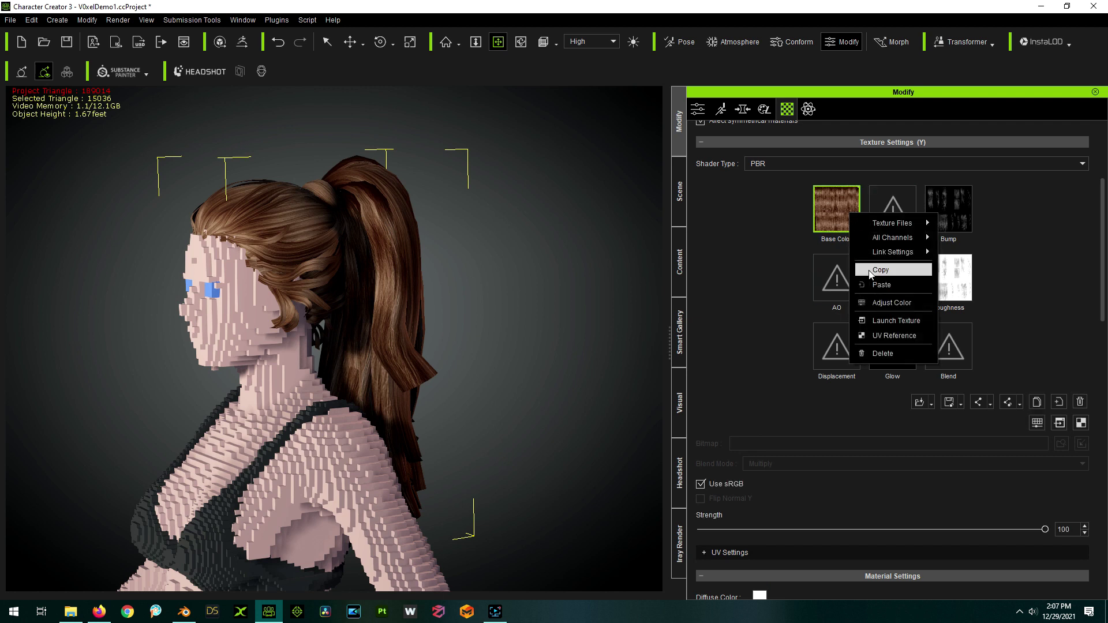
{"action": "left_click", "coordinate": [891, 303]}
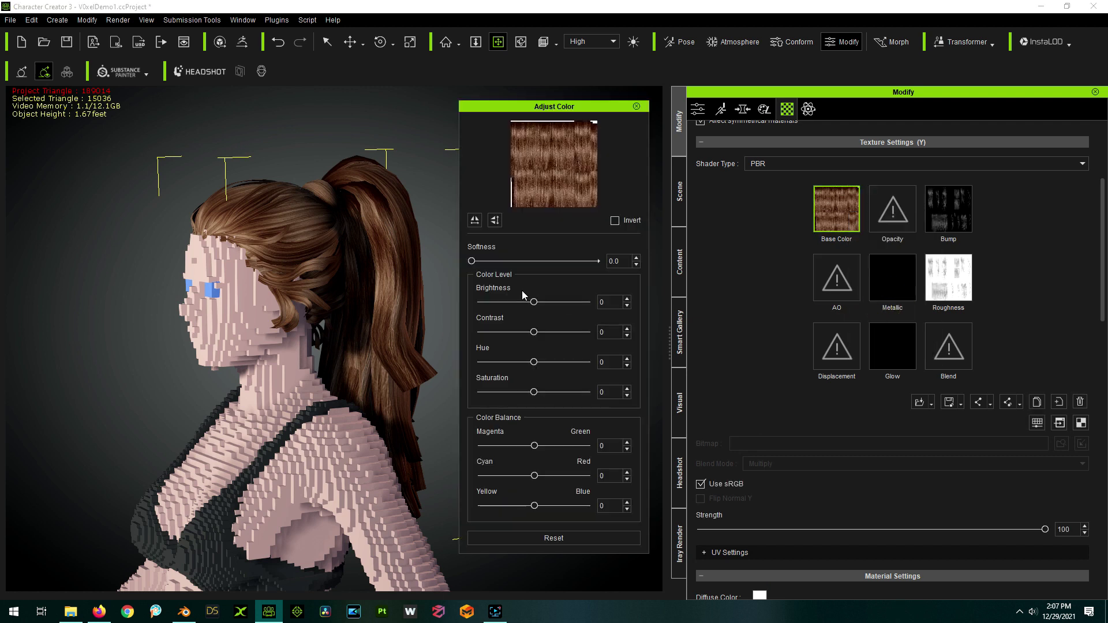
{"action": "left_click_drag", "start_coordinate": [534, 332], "coordinate": [512, 333]}
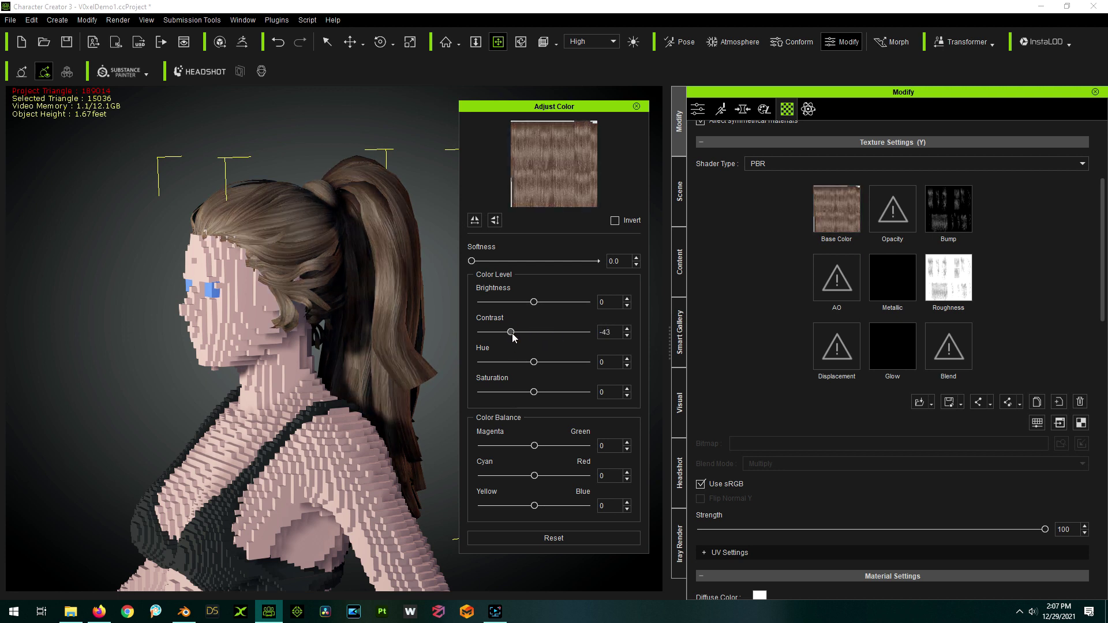
{"action": "left_click", "coordinate": [534, 393]}
{"action": "left_click_drag", "start_coordinate": [536, 393], "coordinate": [559, 400]}
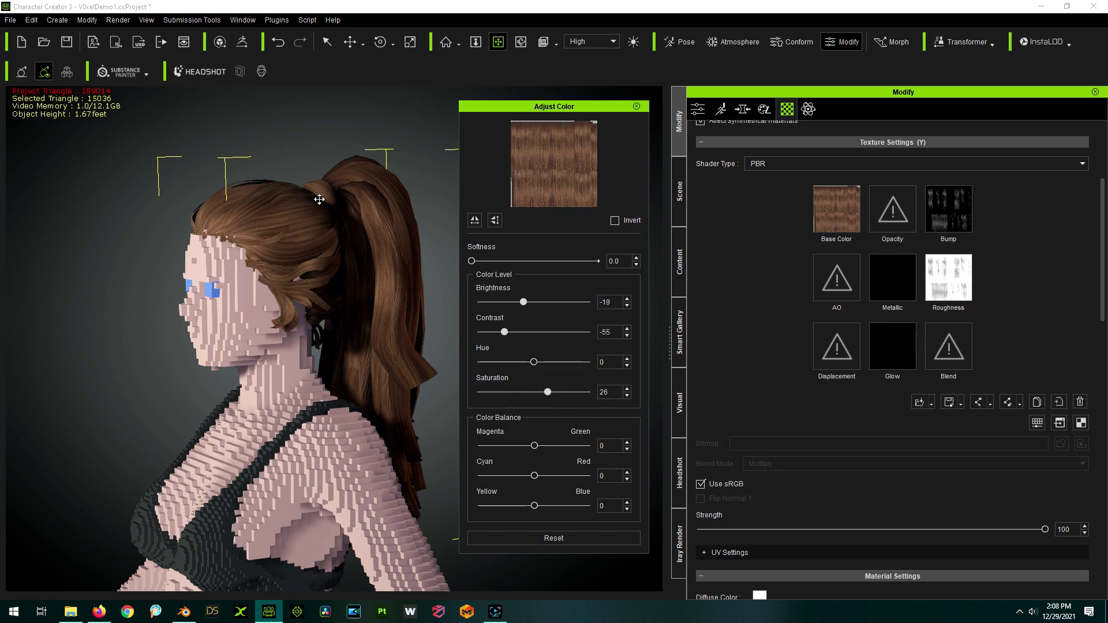
{"action": "left_click", "coordinate": [636, 106]}
{"action": "right_click_drag", "start_coordinate": [574, 244], "coordinate": [601, 329]}
{"action": "scroll", "coordinate": [483, 211], "scroll_direction": "up", "scroll_amount": 2}
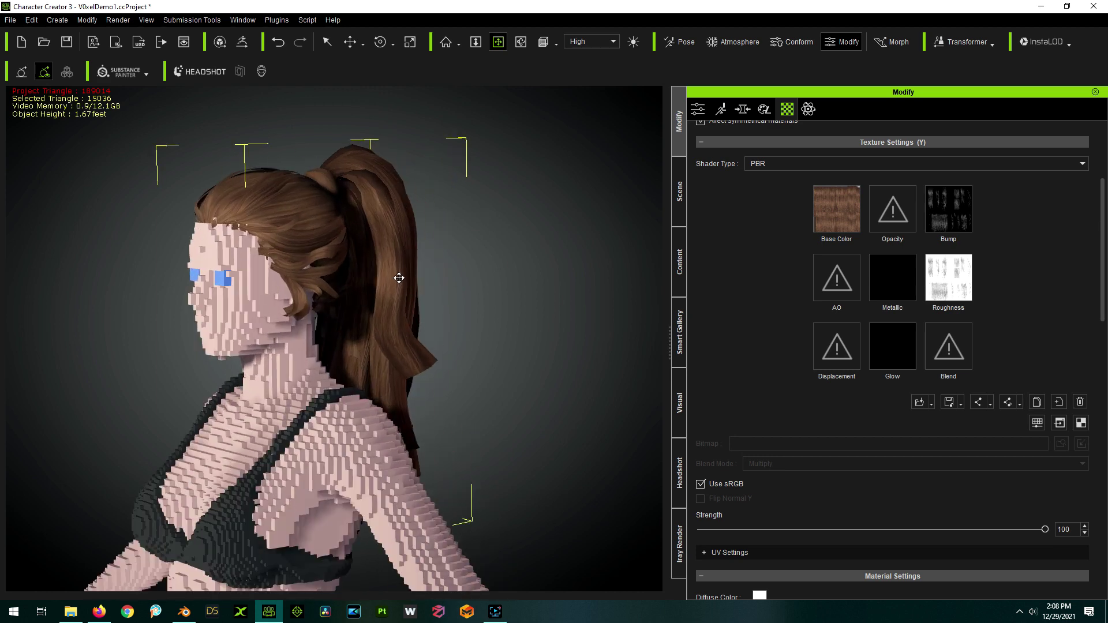
Delete the High_polytail Base Color texture and set the material's Diffuse Color to dark brown #1a0a05
{"action": "right_click", "coordinate": [836, 209]}
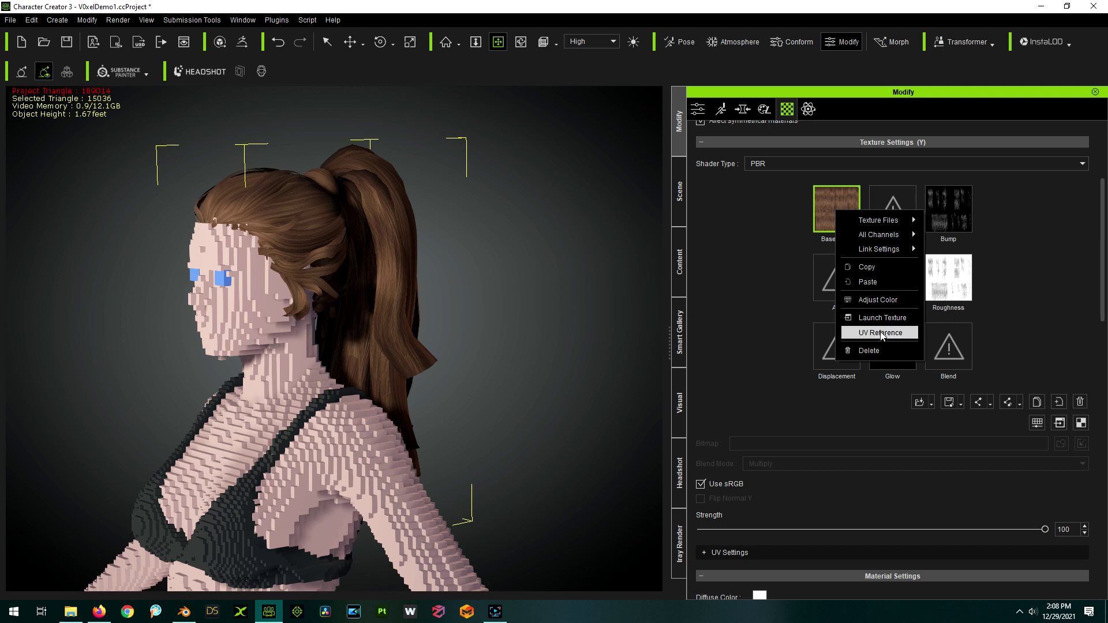
{"action": "left_click", "coordinate": [868, 350]}
{"action": "scroll", "coordinate": [776, 289], "scroll_direction": "down", "scroll_amount": 3}
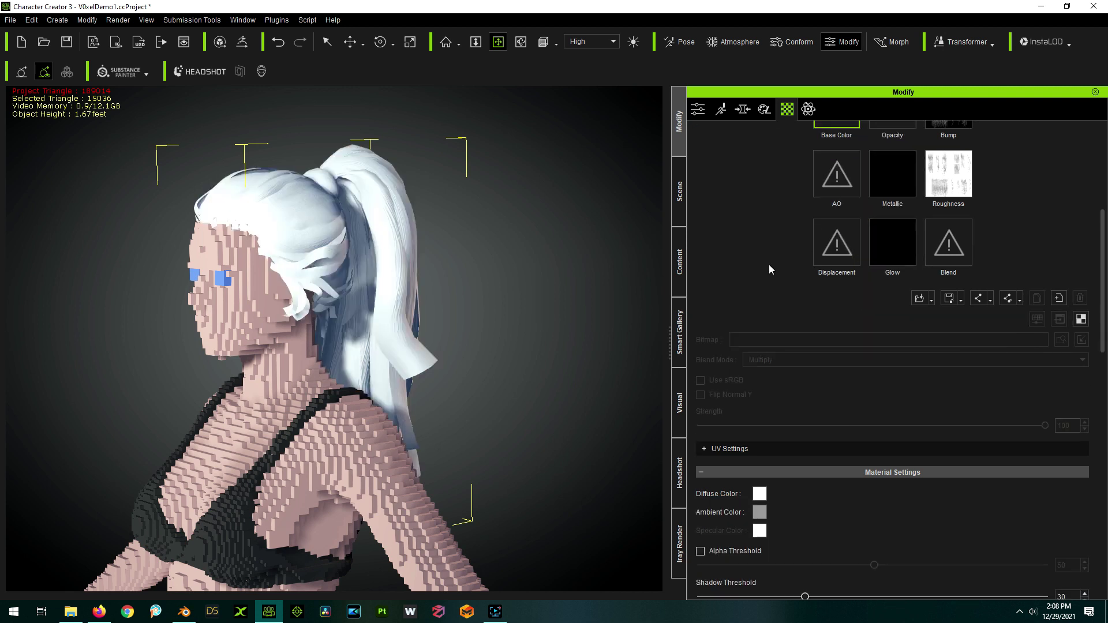
{"action": "left_click", "coordinate": [759, 494]}
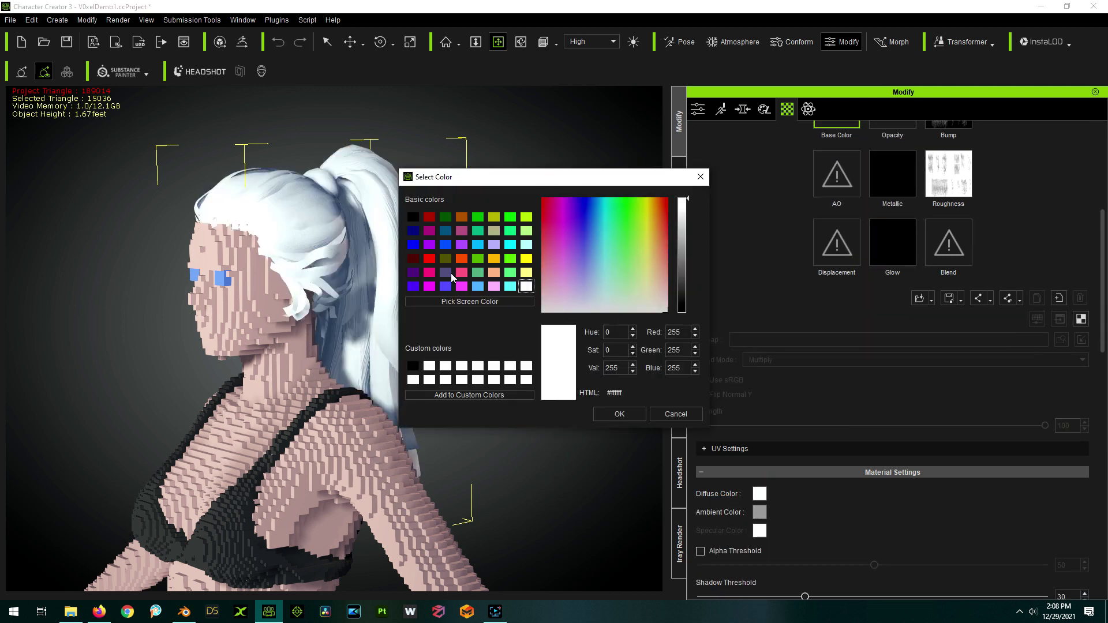
{"action": "left_click", "coordinate": [462, 218]}
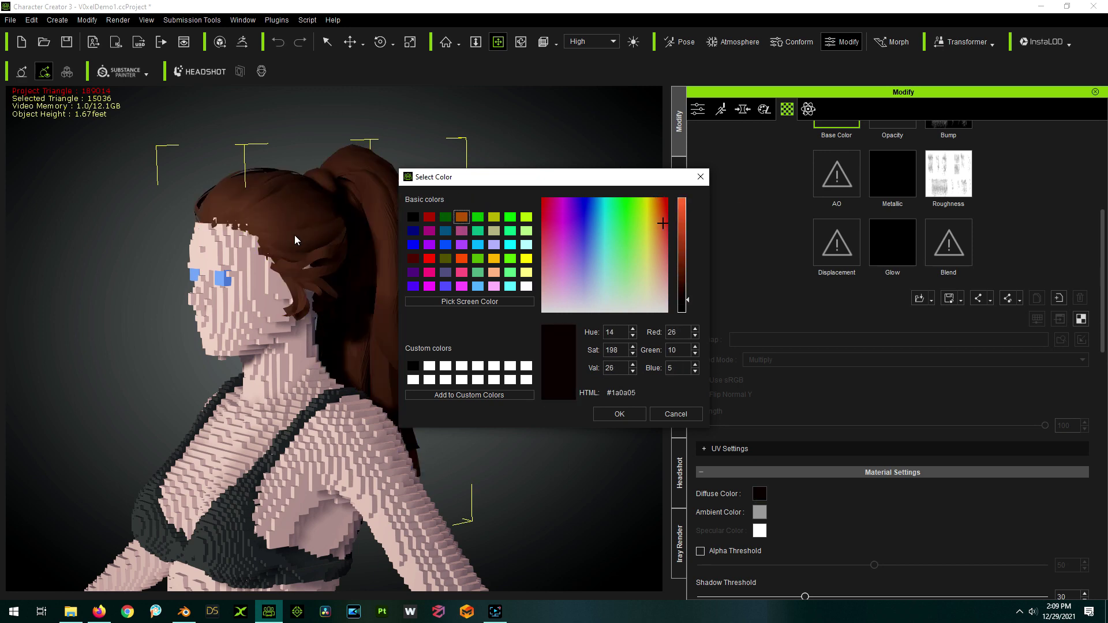
{"action": "left_click", "coordinate": [619, 414]}
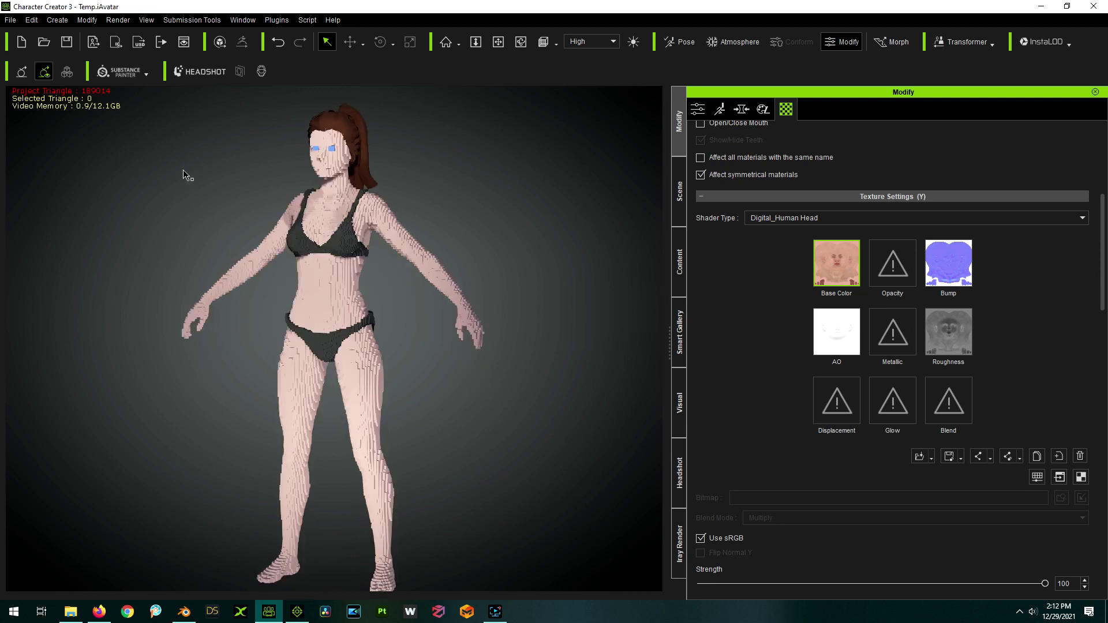
Send the voxel character to iClone and play the GangnamStyle_Dance motion on it
{"action": "left_click", "coordinate": [117, 46]}
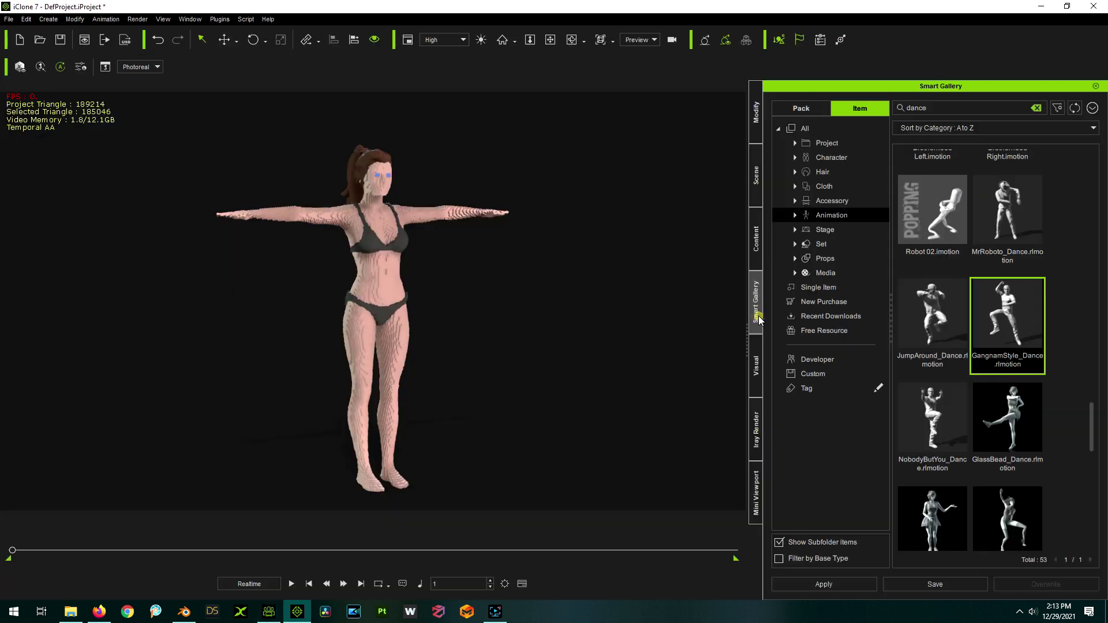
{"action": "double_click", "coordinate": [1005, 314]}
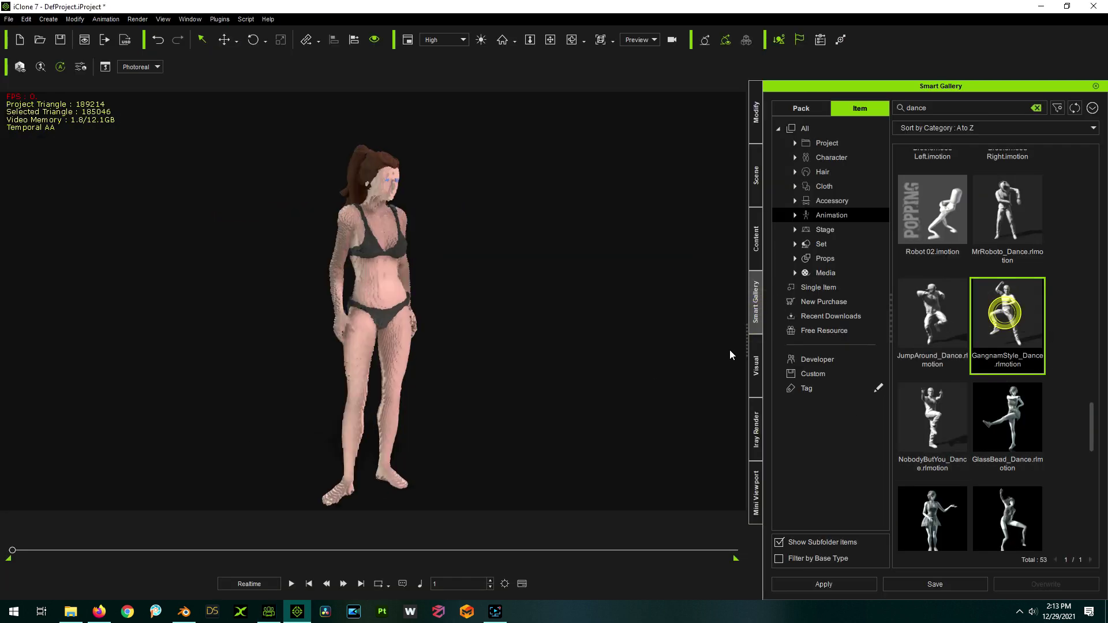
{"action": "left_click", "coordinate": [291, 583]}
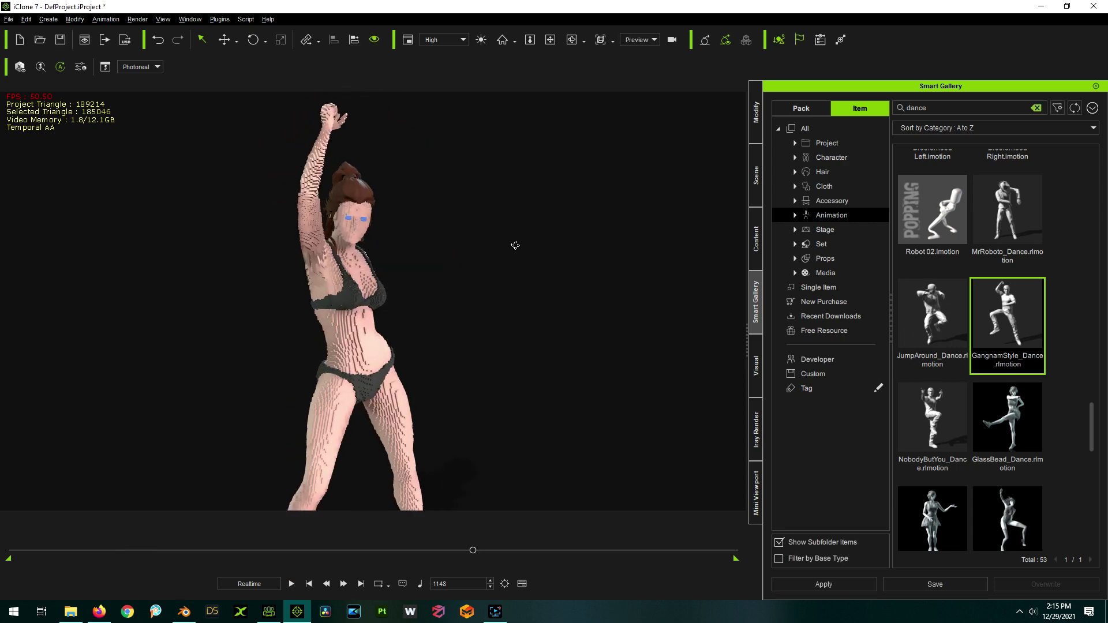
Examine the voxel body, garments and ponytail from several angles in the raised-arm dance pose at frame 1148
{"action": "right_click_drag", "start_coordinate": [493, 252], "coordinate": [440, 292]}
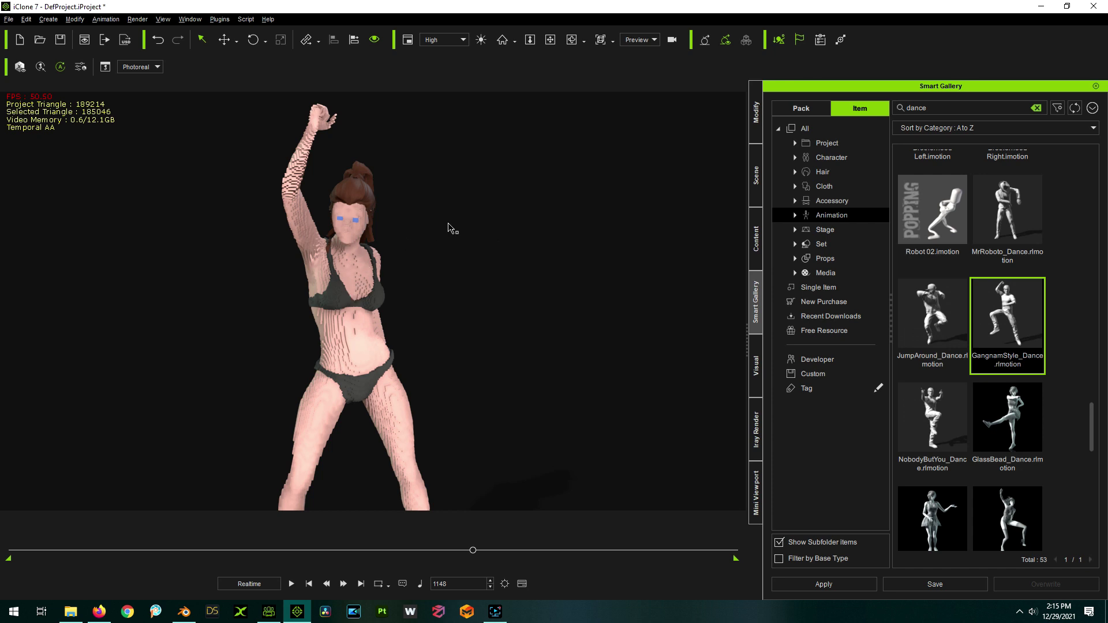
{"action": "right_click_drag", "start_coordinate": [453, 229], "coordinate": [608, 211]}
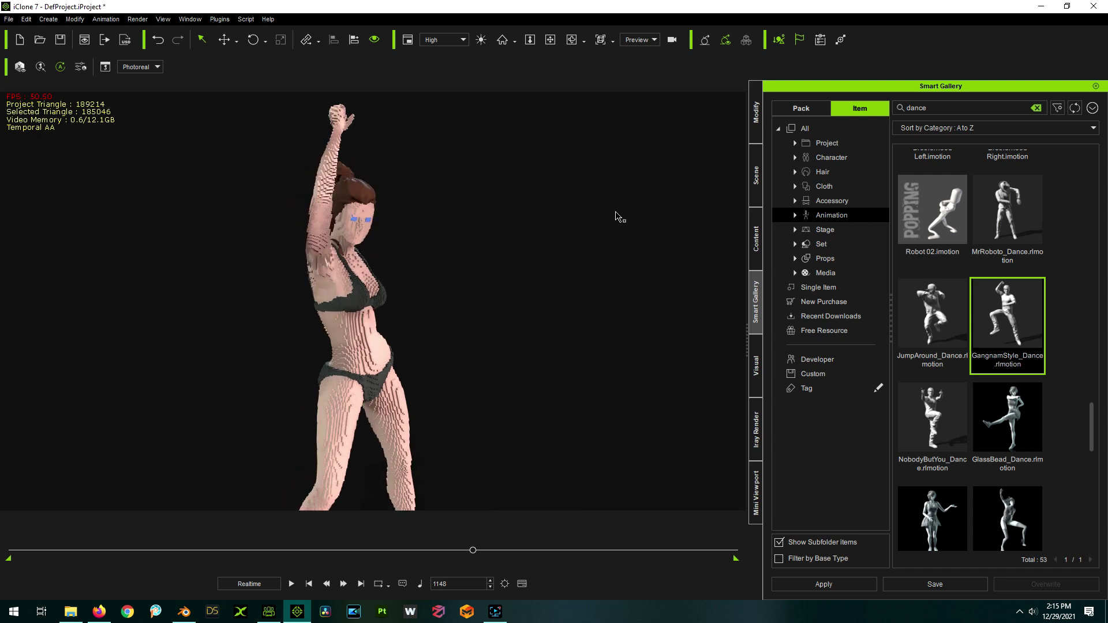
{"action": "right_click_drag", "start_coordinate": [638, 203], "coordinate": [478, 259]}
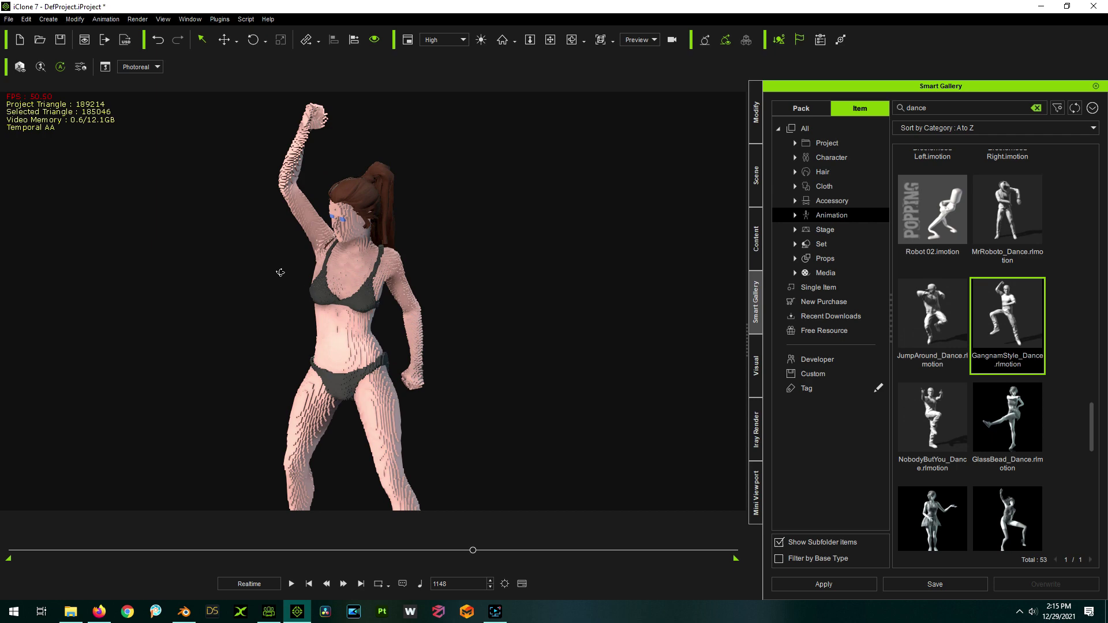